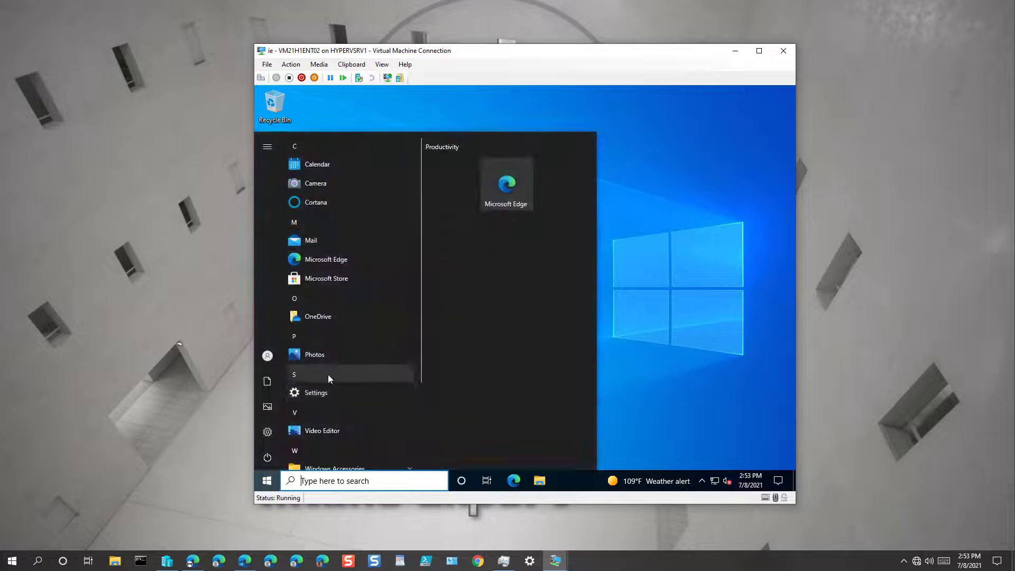
Open Settings › Accounts › Access work or school in the VM
{"action": "left_click", "coordinate": [267, 443]}
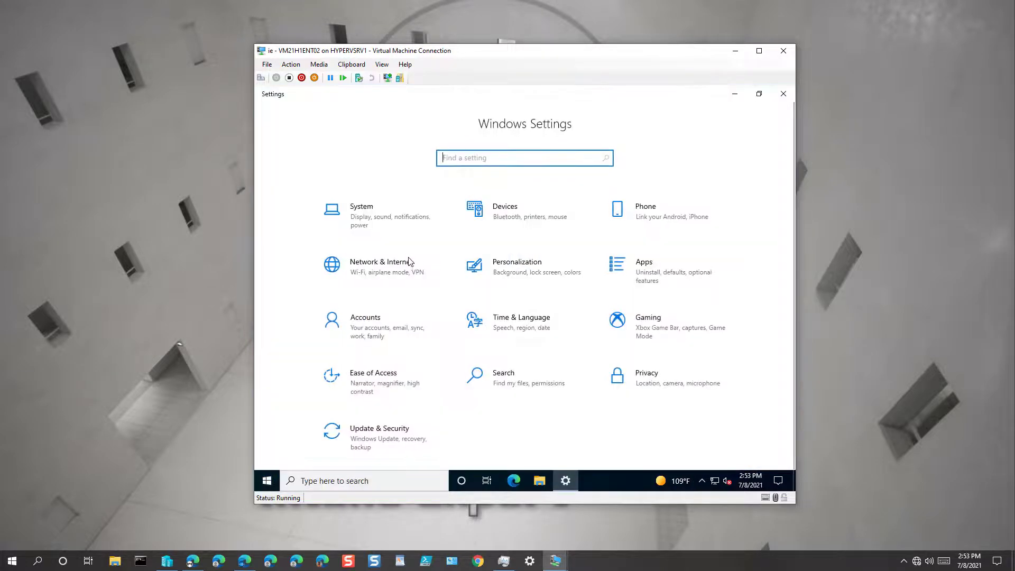
{"action": "left_click", "coordinate": [379, 323]}
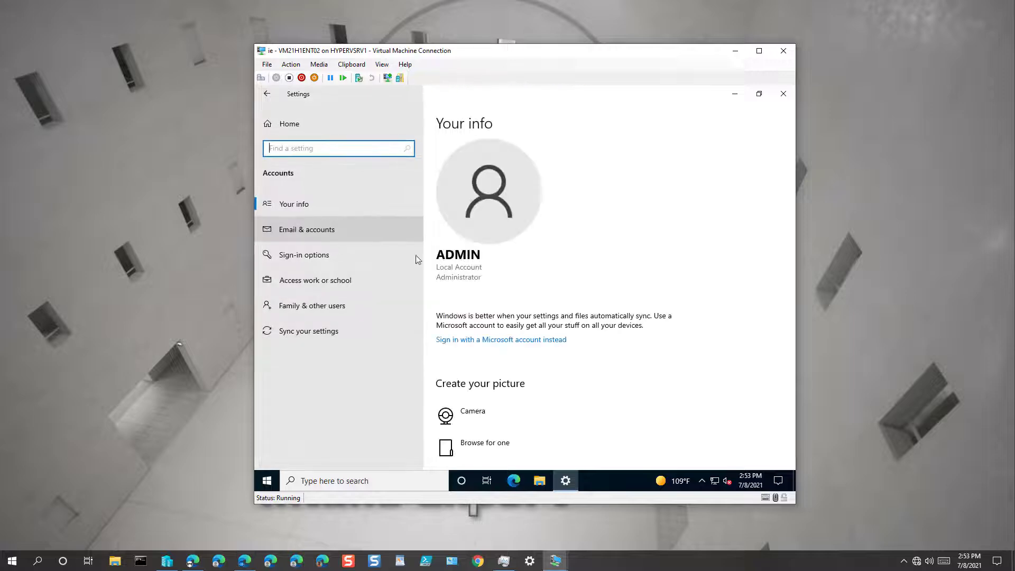
{"action": "left_click", "coordinate": [350, 287]}
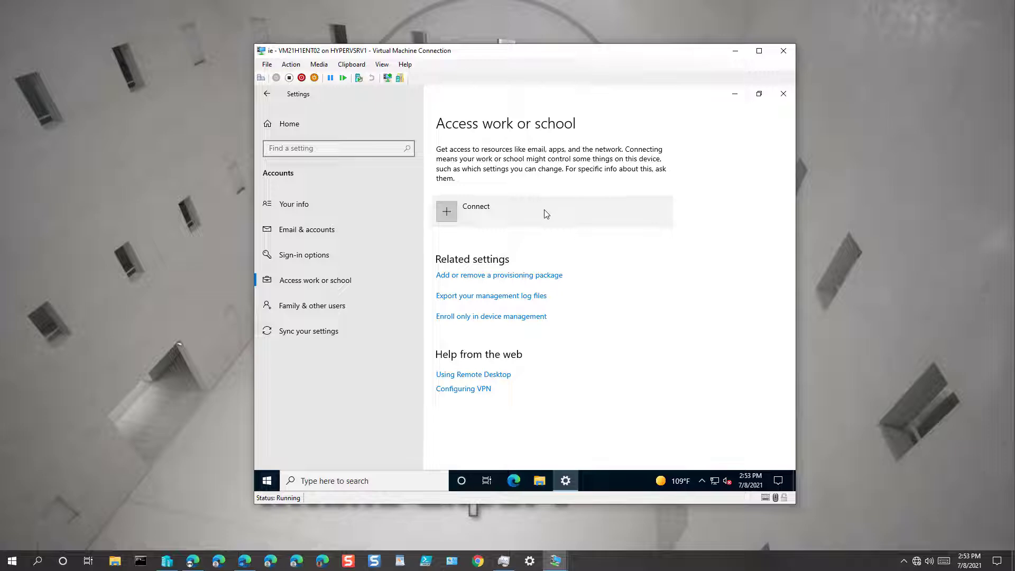
Check Endpoint Manager's Devices › Windows list, which shows only AUTO2114, then minimize Edge
{"action": "left_click", "coordinate": [244, 560]}
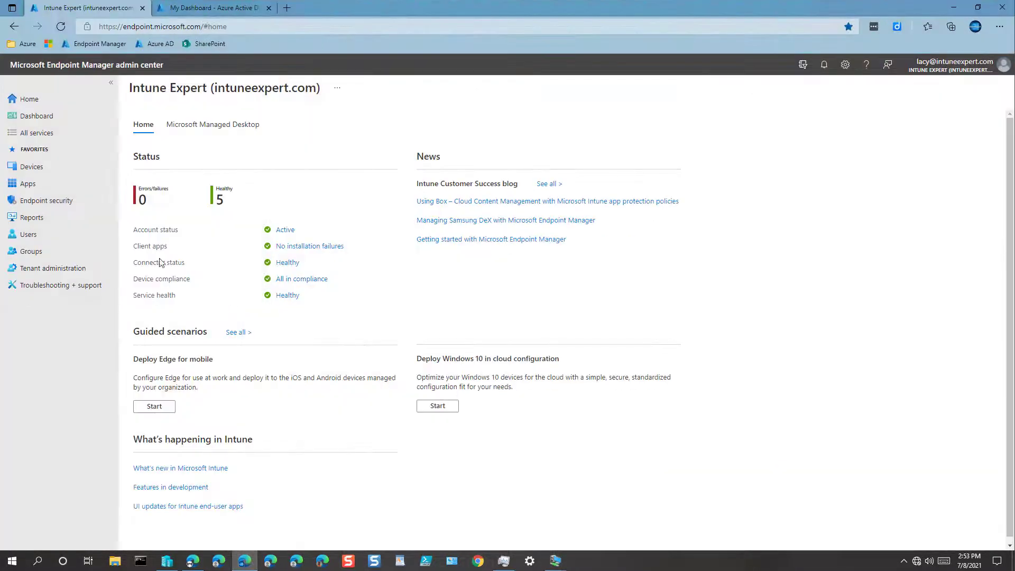
{"action": "left_click", "coordinate": [32, 168]}
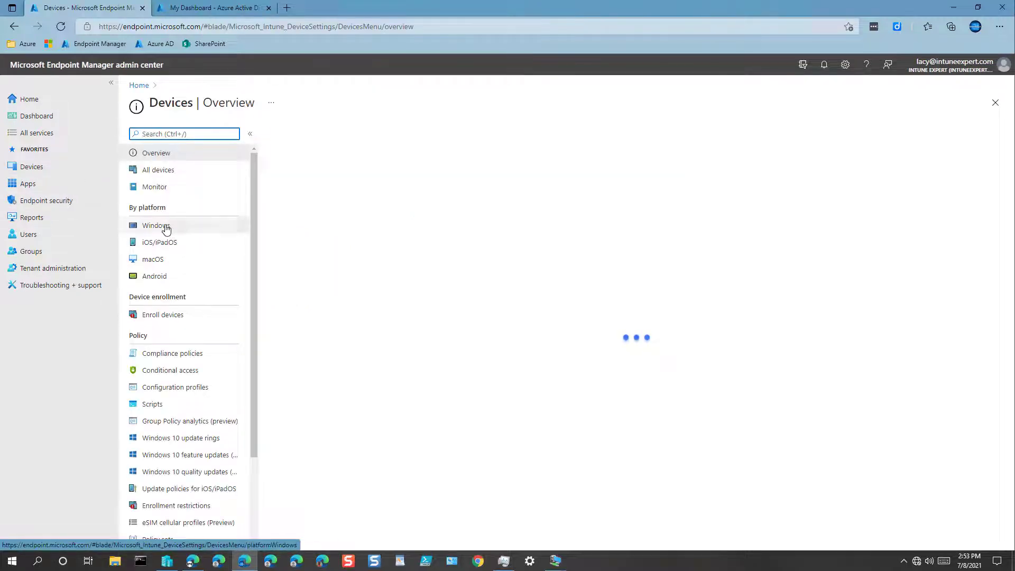
{"action": "left_click", "coordinate": [162, 226]}
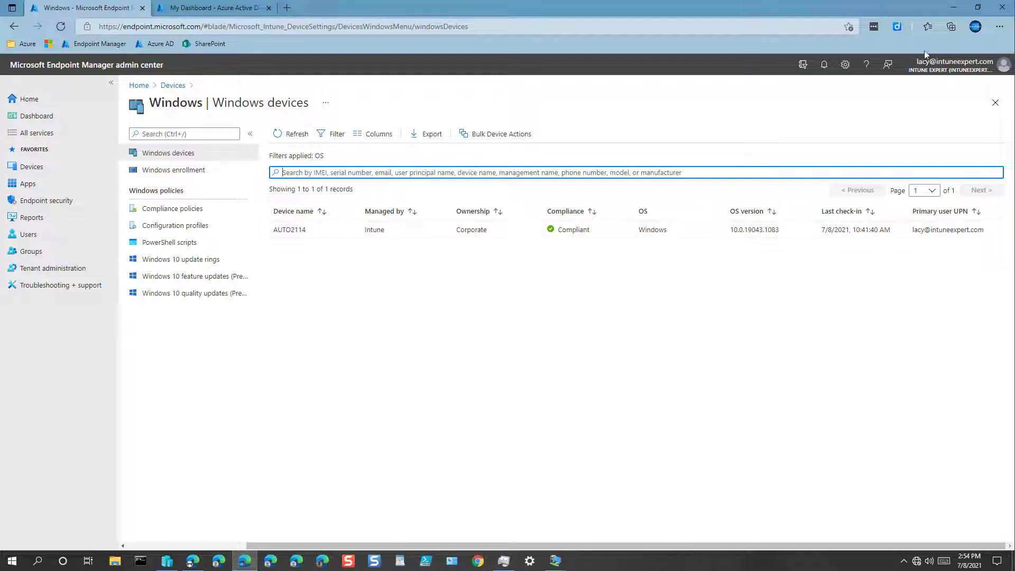
{"action": "left_click", "coordinate": [951, 8]}
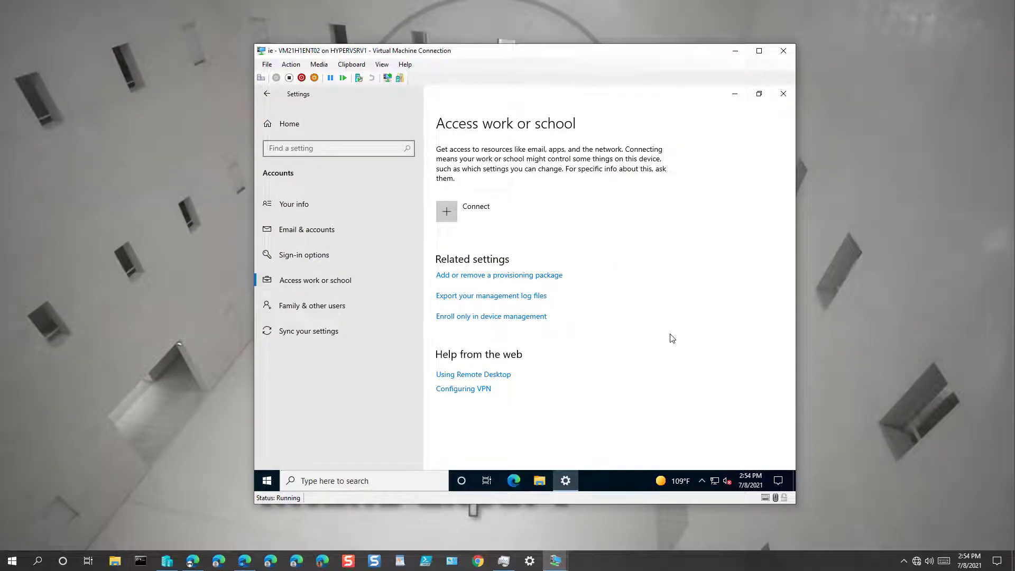
Connect a work account, signing in with the work e-mail address and its password
{"action": "left_click", "coordinate": [490, 214]}
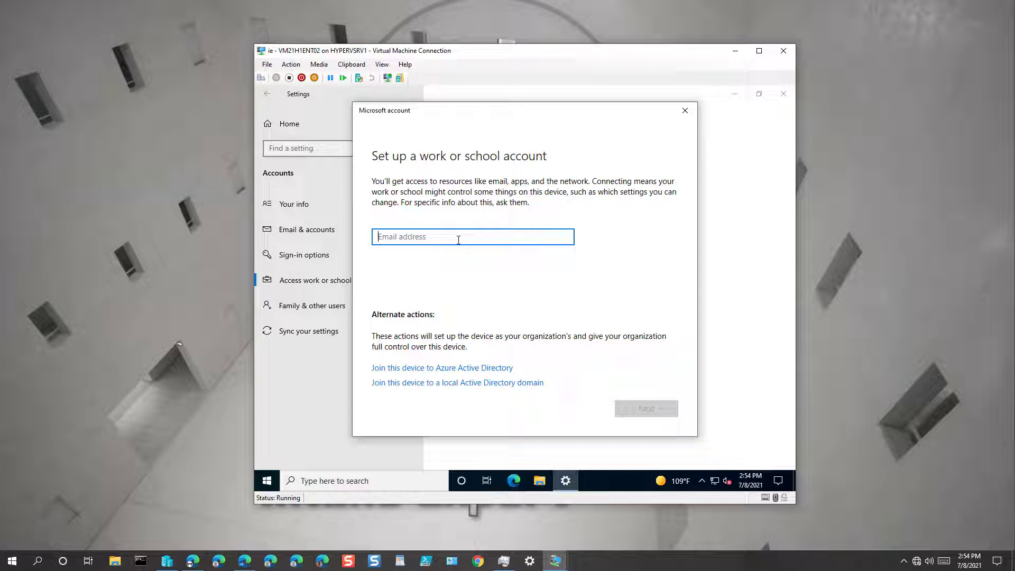
{"action": "key", "text": "Return"}
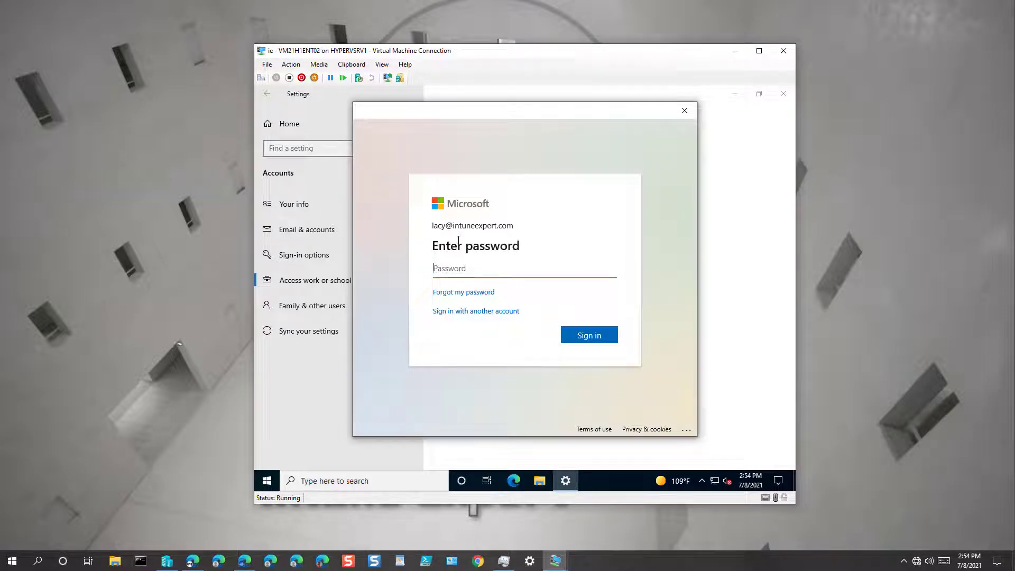
{"action": "type", "text": "•••••••••••••"}
{"action": "key", "text": "Return"}
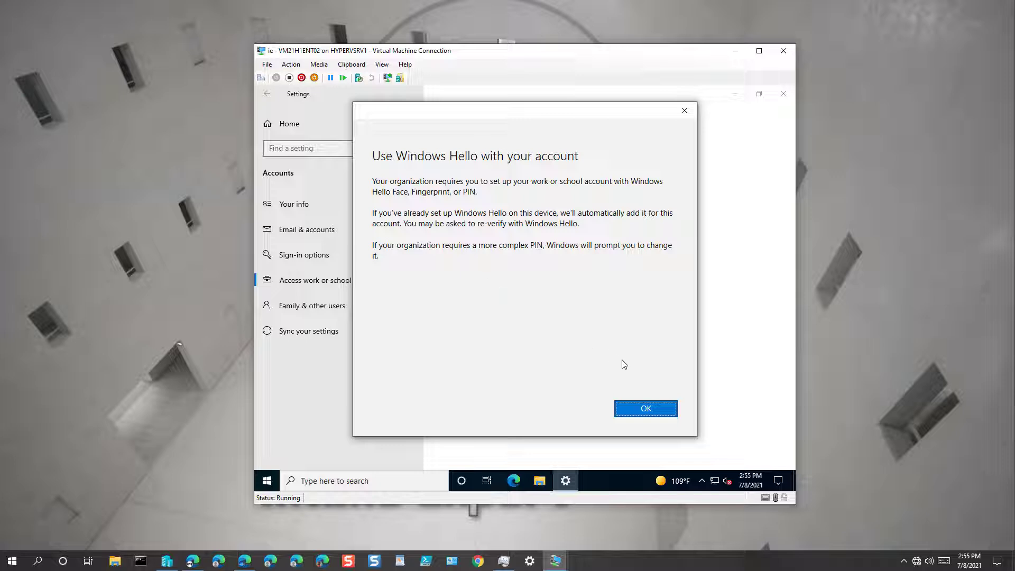
Accept Windows Hello, create and confirm a new PIN, and verify with the local account password
{"action": "left_click", "coordinate": [648, 405]}
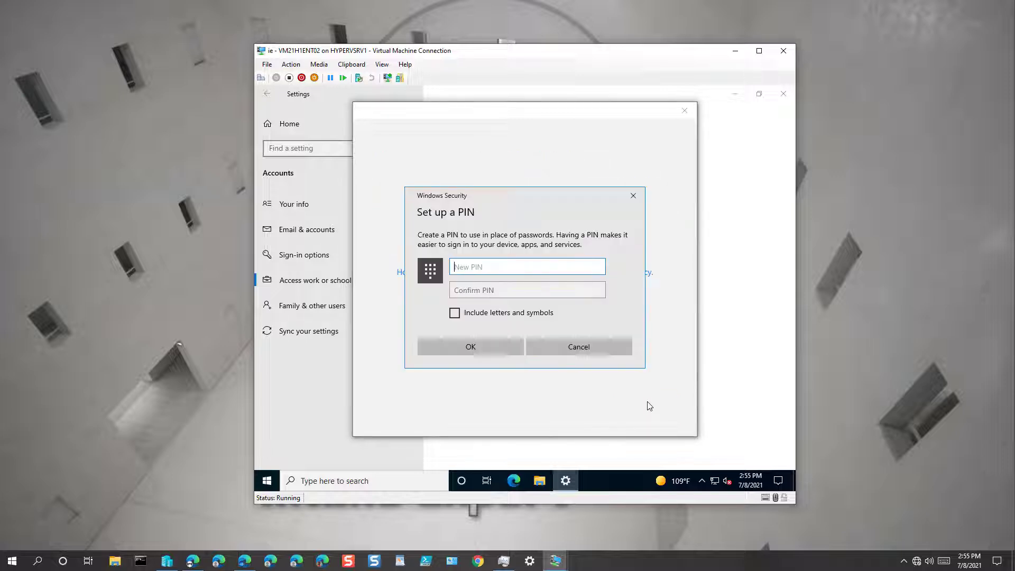
{"action": "type", "text": "123456"}
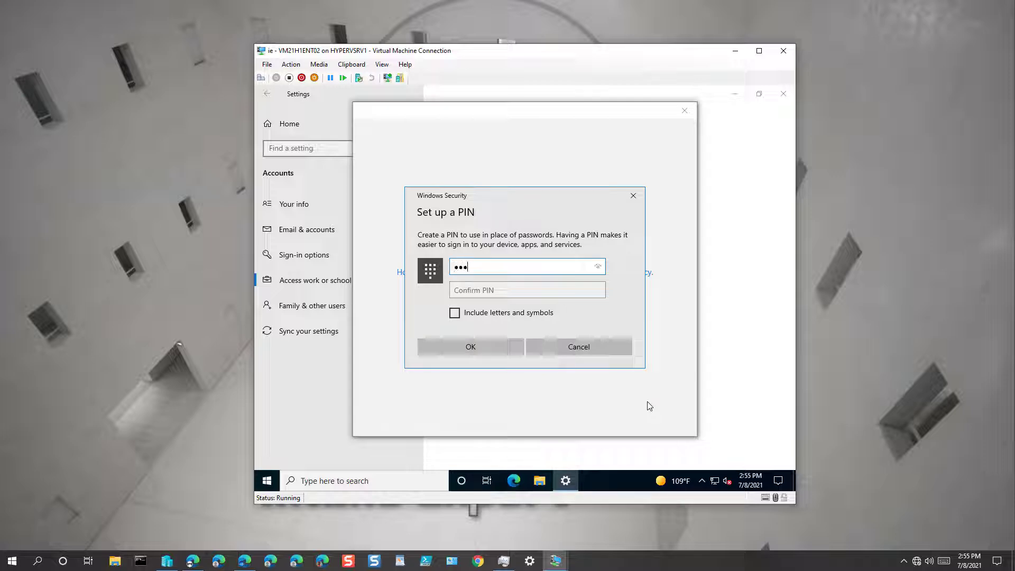
{"action": "key", "text": "Tab"}
{"action": "type", "text": "12"}
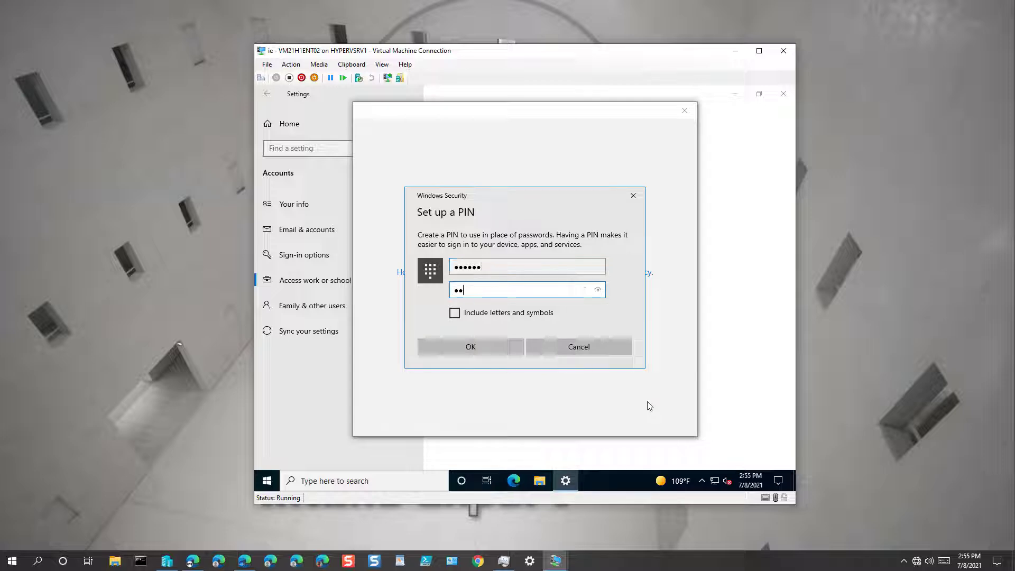
{"action": "type", "text": "3456"}
{"action": "left_click", "coordinate": [497, 348]}
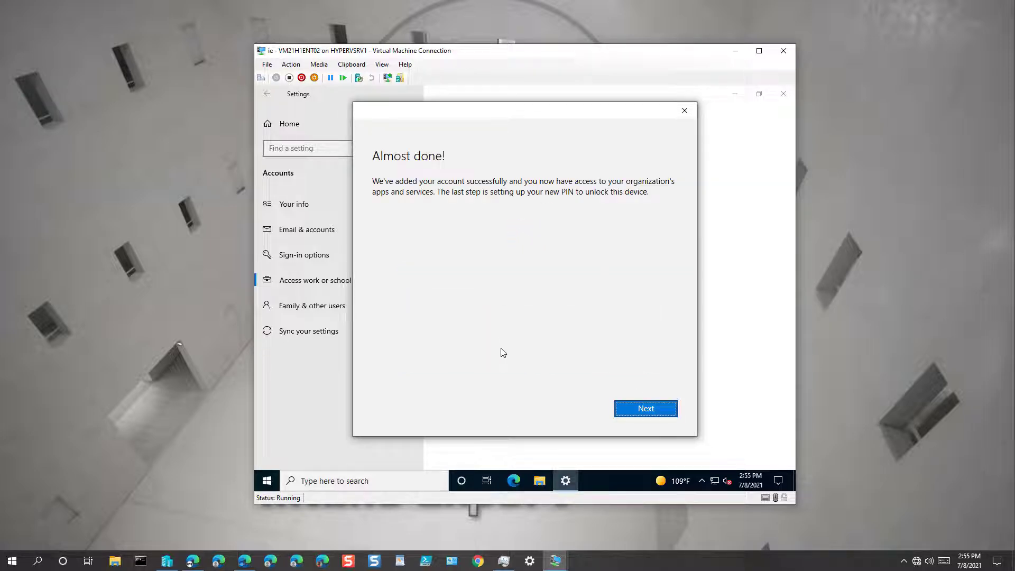
{"action": "left_click", "coordinate": [644, 410]}
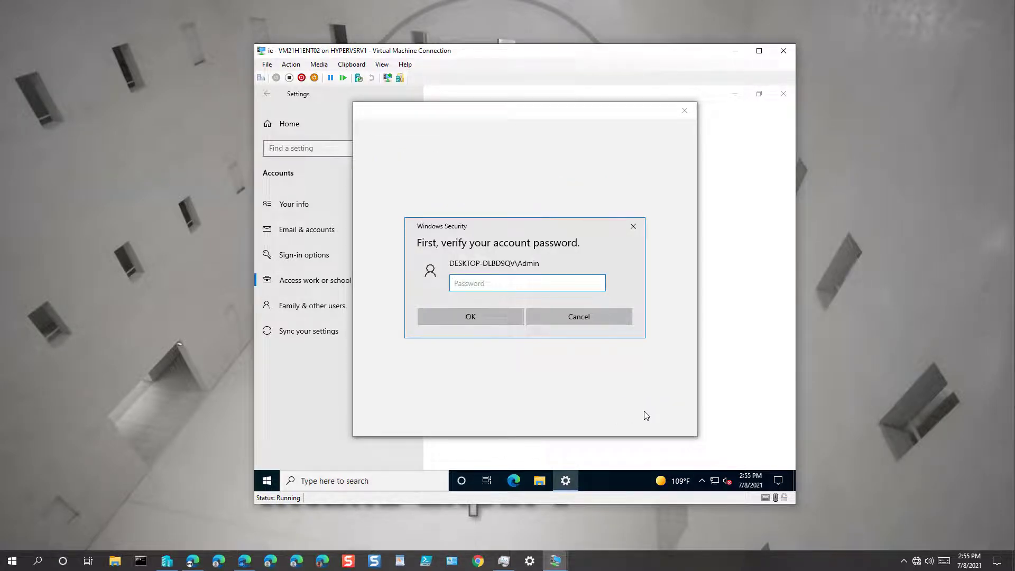
{"action": "type", "text": "•••••••••••••"}
{"action": "key", "text": "Return"}
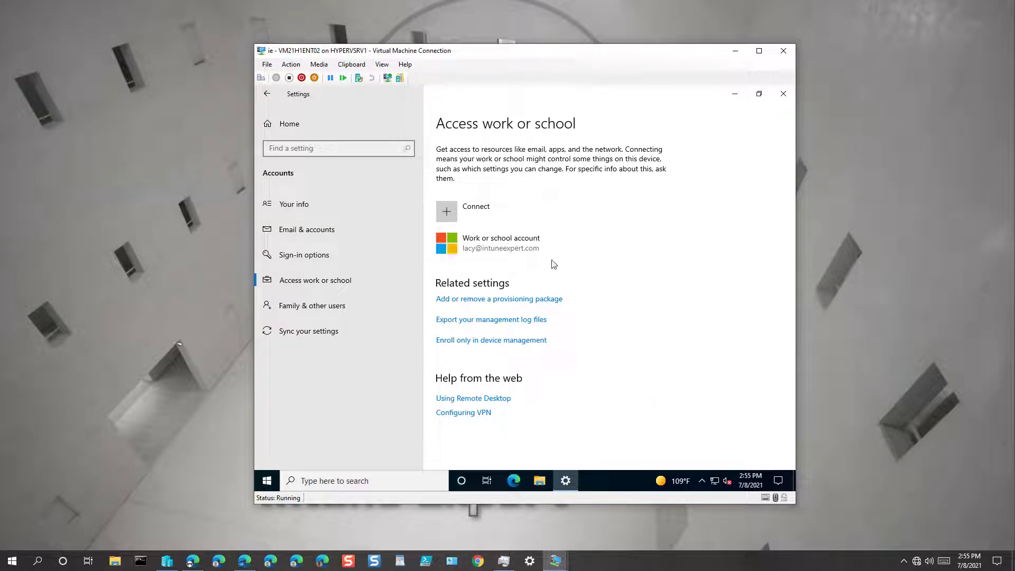
{"action": "left_click", "coordinate": [593, 252]}
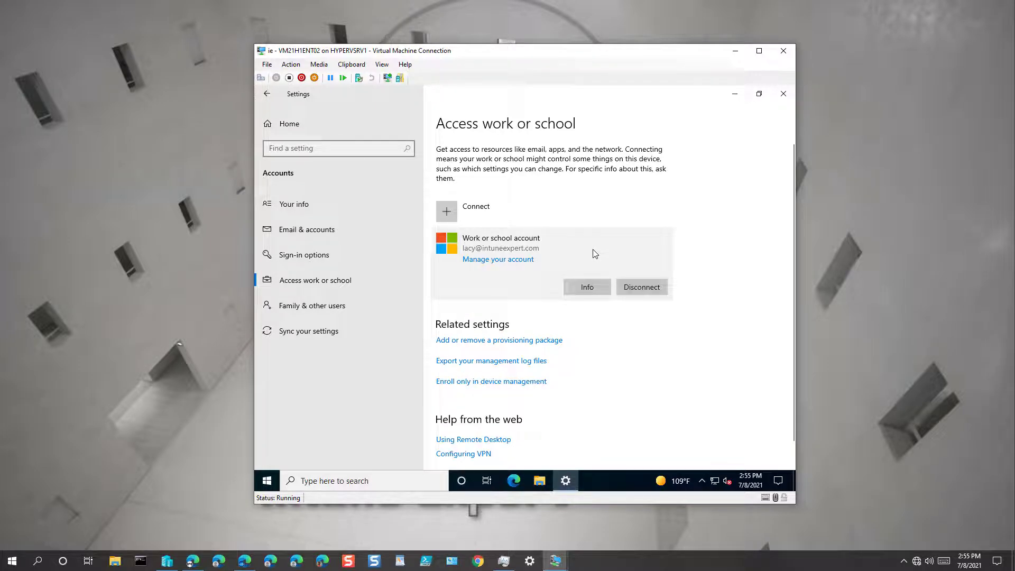
{"action": "left_click", "coordinate": [602, 290]}
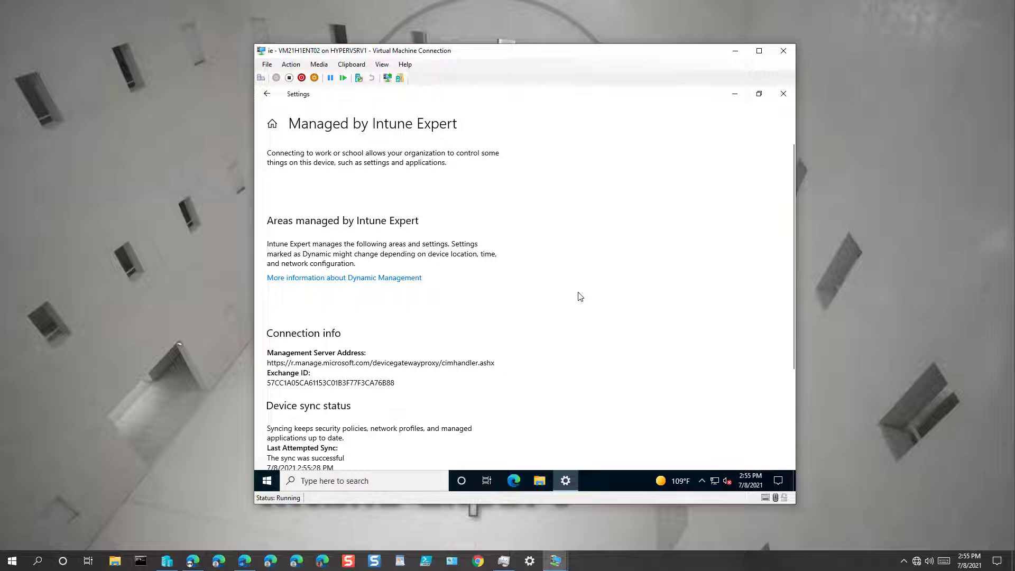
{"action": "scroll", "coordinate": [579, 296], "scroll_direction": "down", "scroll_amount": 3}
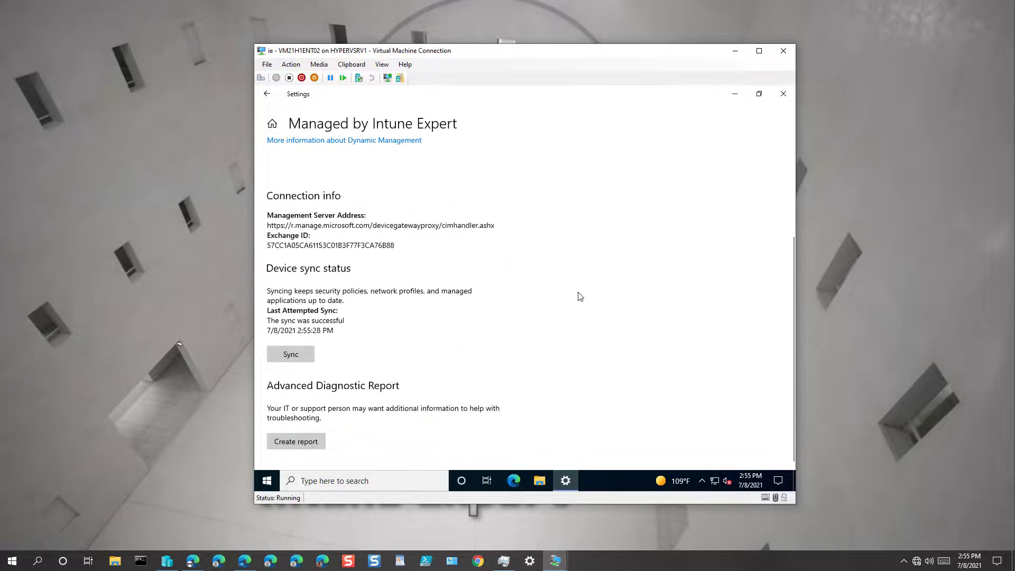
{"action": "scroll", "coordinate": [580, 296], "scroll_direction": "up", "scroll_amount": 3}
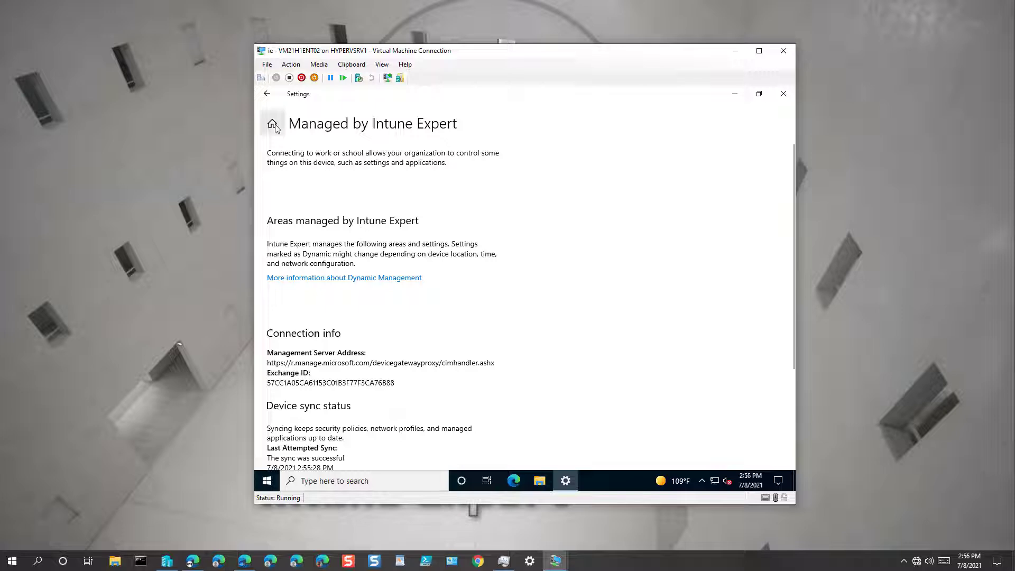
{"action": "left_click", "coordinate": [268, 95]}
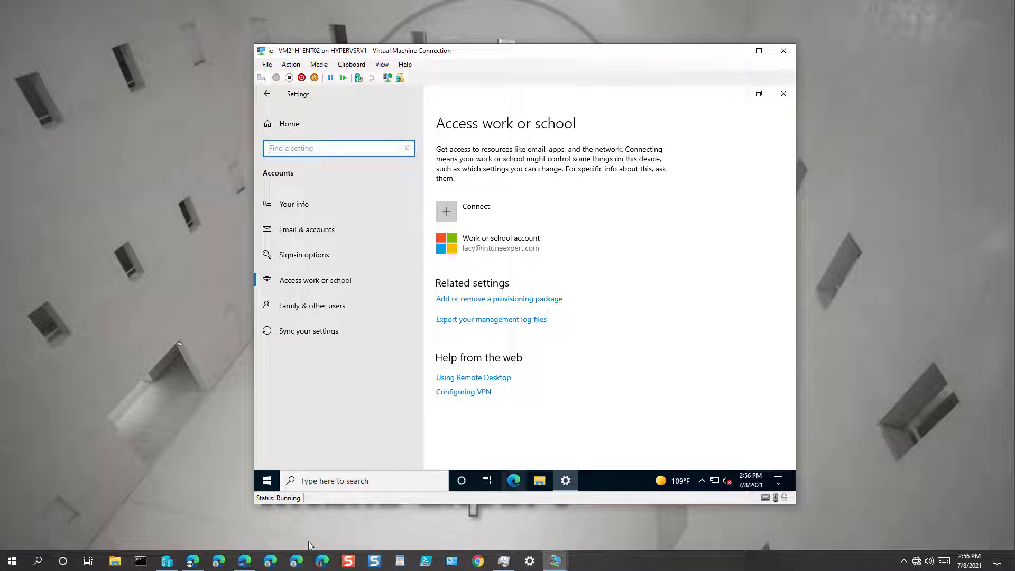
Refresh the Windows devices list and open DESKTOP-DLBD9QV's details from user troubleshooting
{"action": "left_click", "coordinate": [245, 560]}
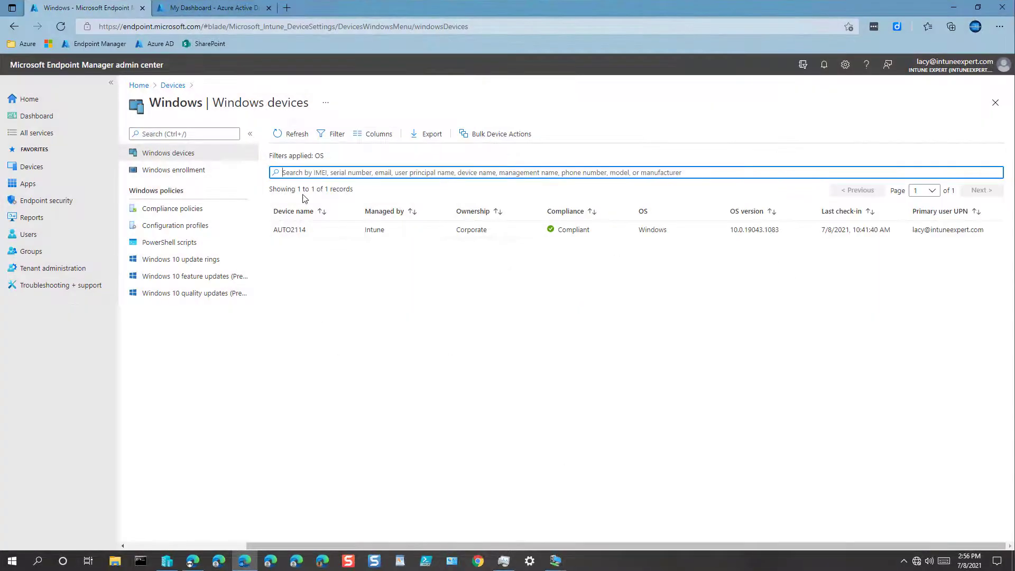
{"action": "left_click", "coordinate": [302, 135]}
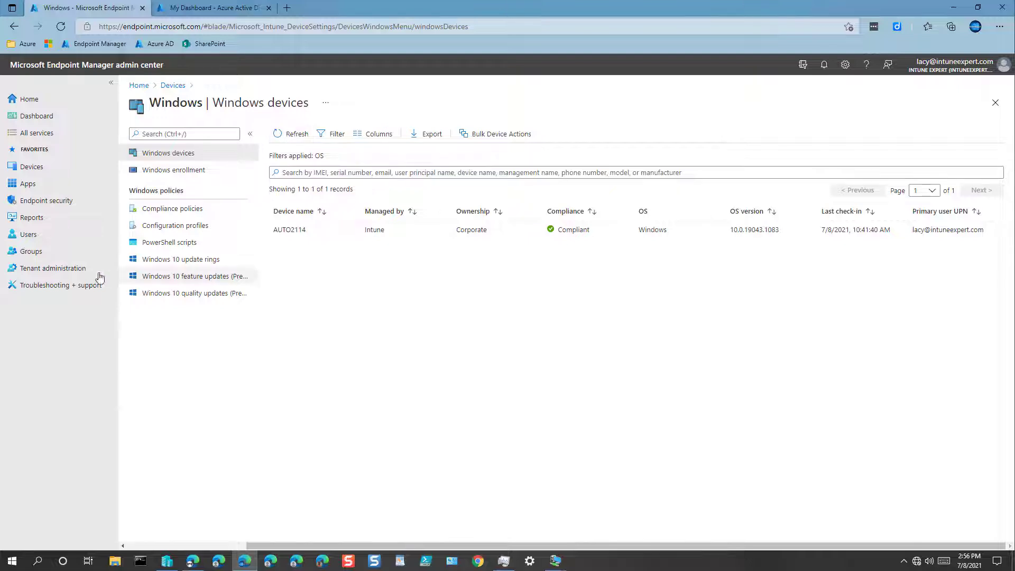
{"action": "left_click", "coordinate": [61, 286]}
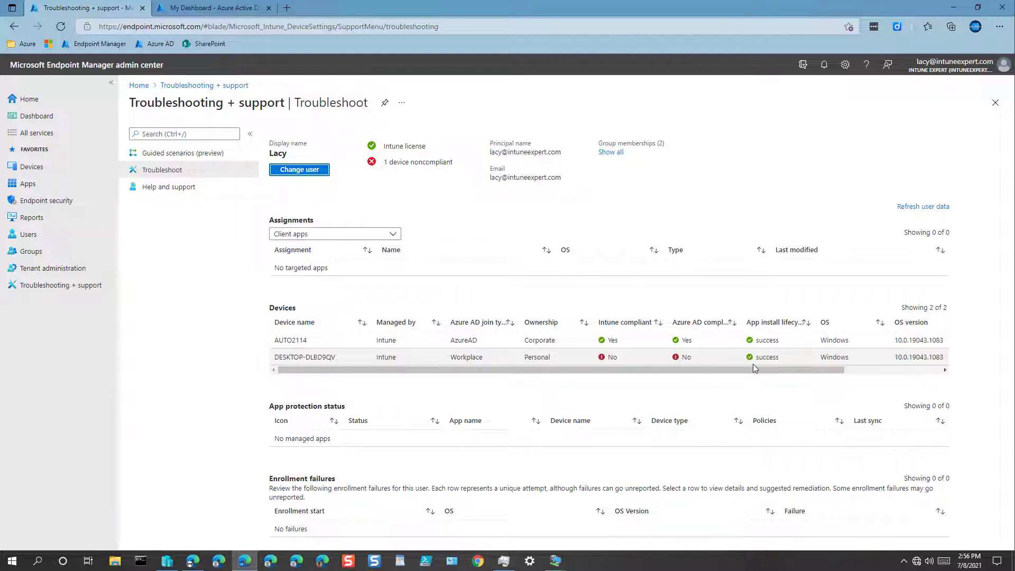
{"action": "left_click", "coordinate": [310, 360]}
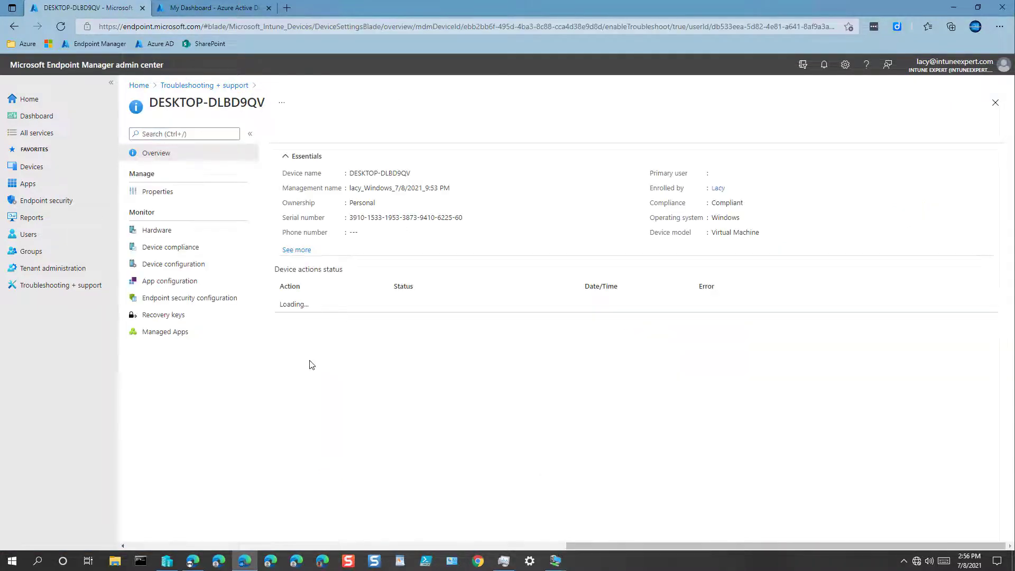
Check DESKTOP-DLBD9QV's managed and discovered apps, both empty, then return to the Devices overview
{"action": "left_click", "coordinate": [165, 367]}
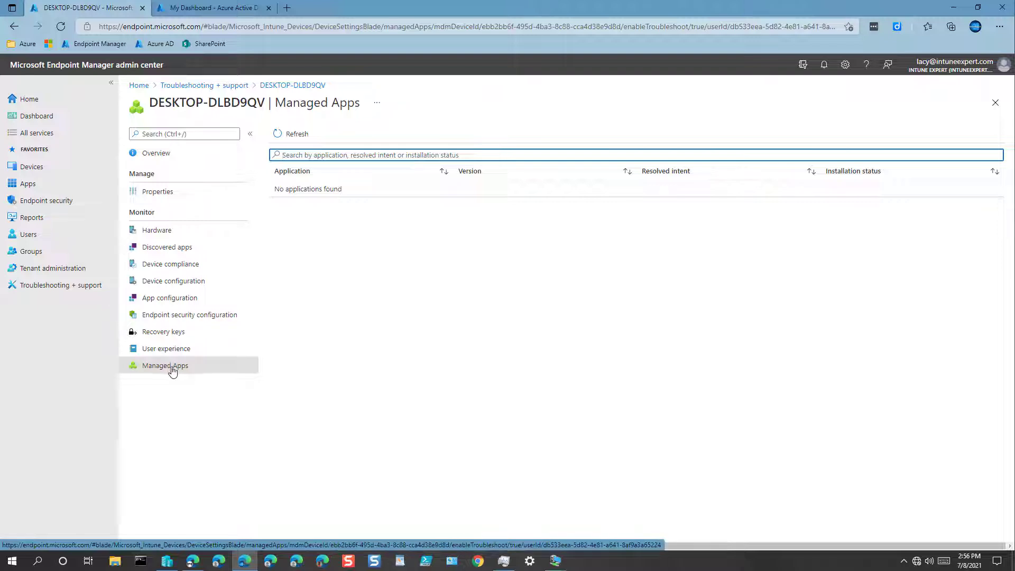
{"action": "left_click", "coordinate": [168, 248]}
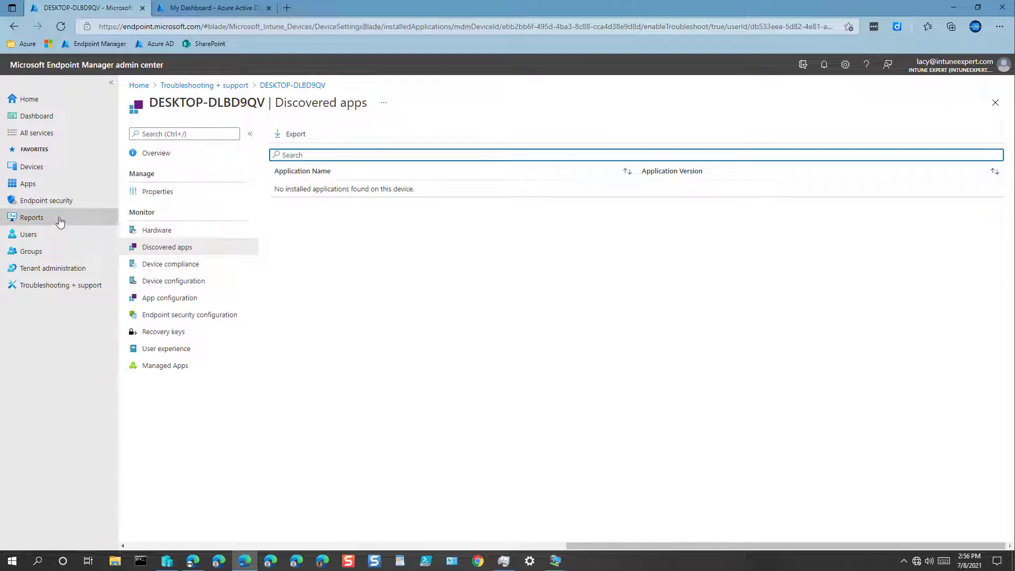
{"action": "left_click", "coordinate": [30, 168]}
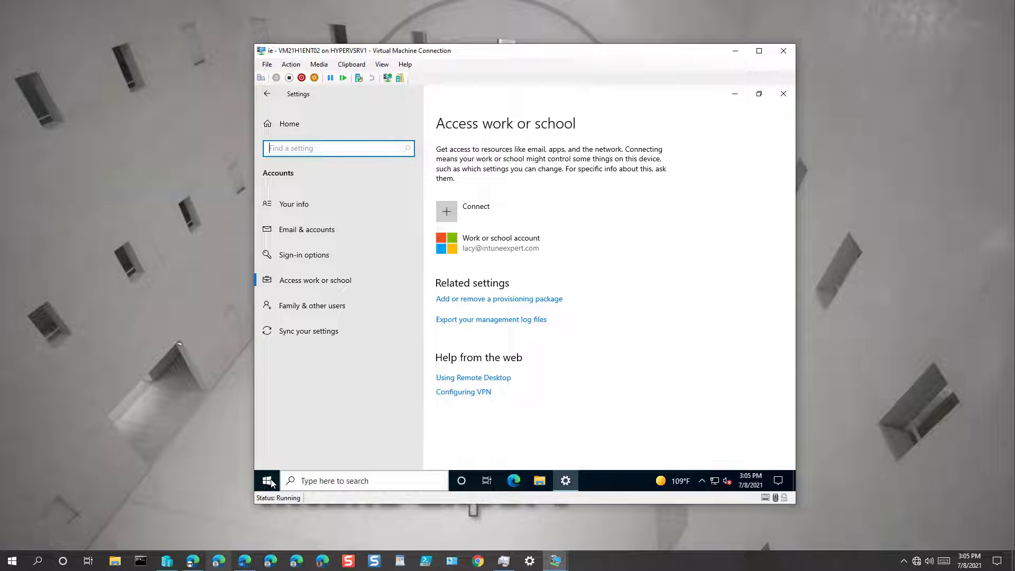
Open the connected work account's Info to see that Intune Expert manages the VM
{"action": "left_click", "coordinate": [294, 129]}
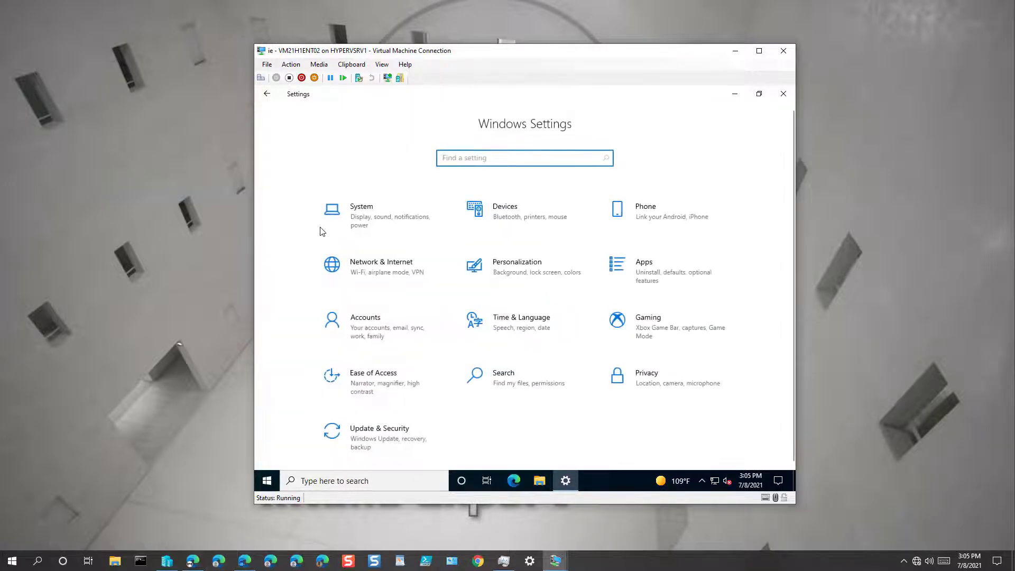
{"action": "left_click", "coordinate": [383, 223]}
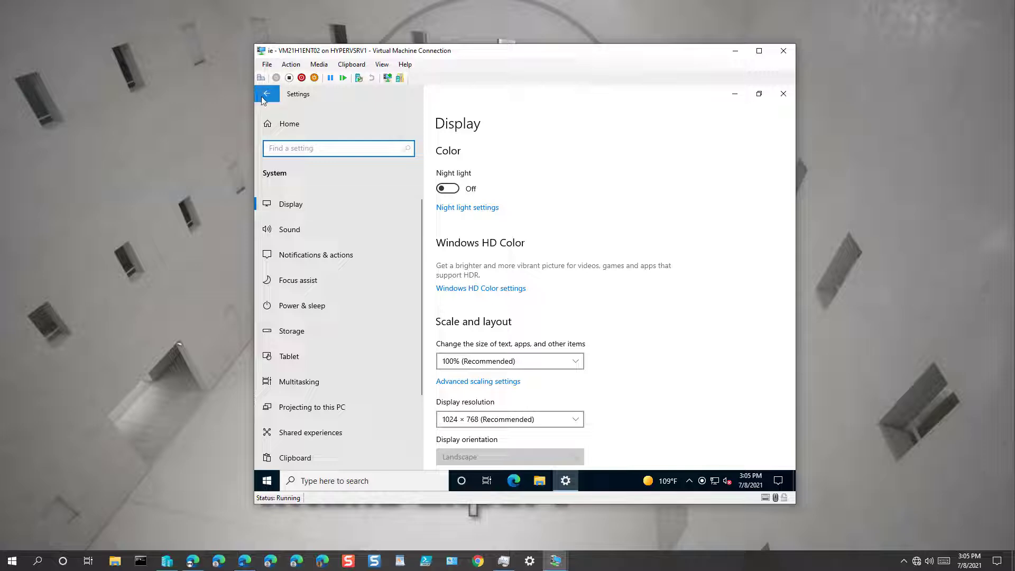
{"action": "left_click", "coordinate": [277, 129]}
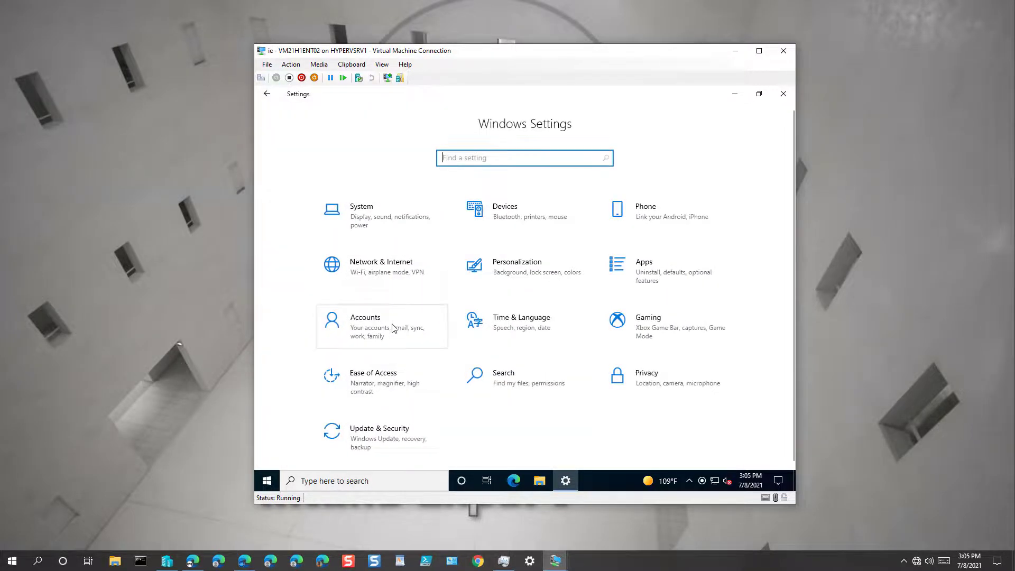
{"action": "left_click", "coordinate": [392, 327]}
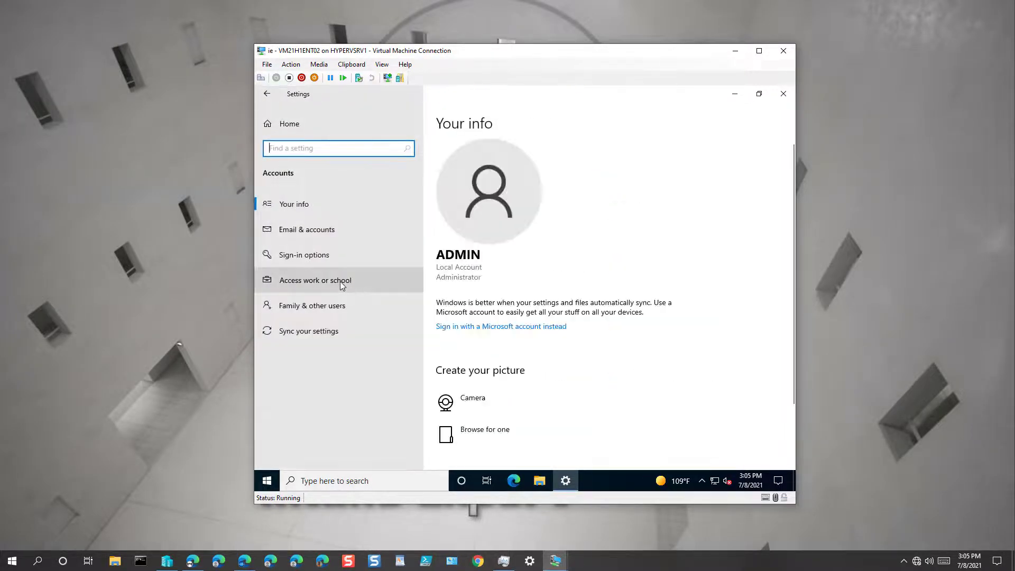
{"action": "left_click", "coordinate": [340, 280]}
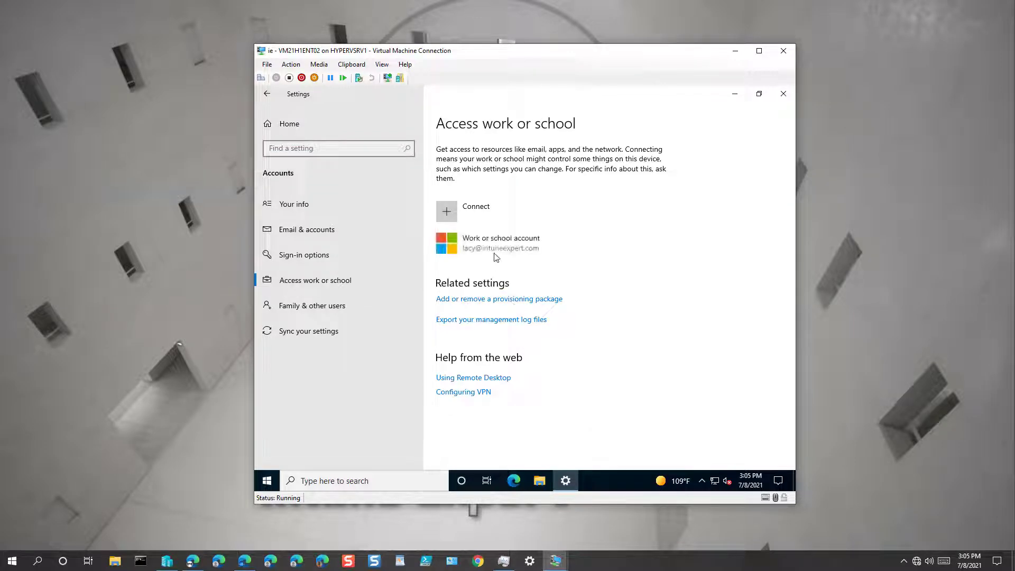
{"action": "left_click", "coordinate": [496, 254]}
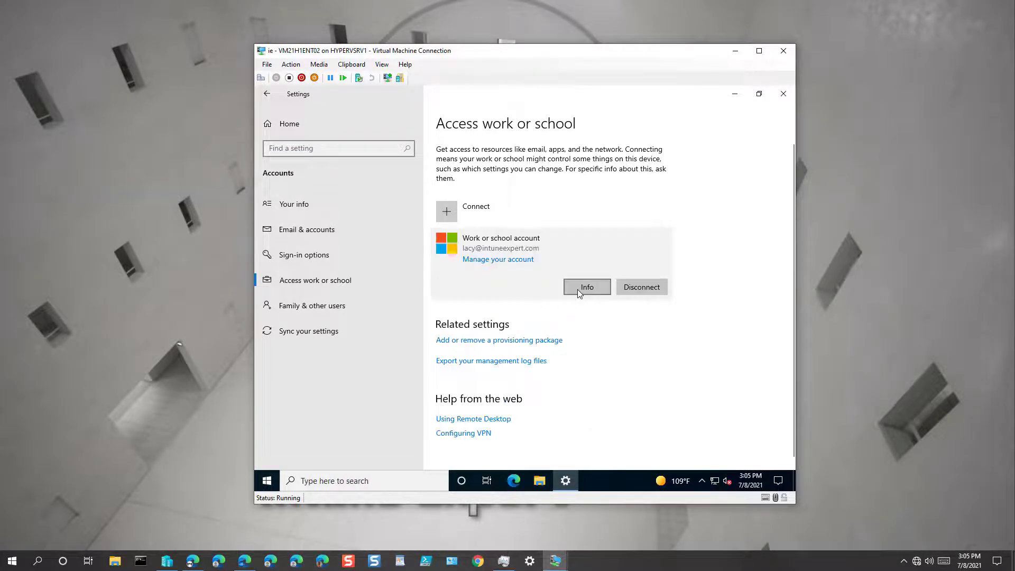
{"action": "left_click", "coordinate": [577, 290]}
Return to the Settings home and bring up the Azure AD All devices list
{"action": "left_click", "coordinate": [266, 94]}
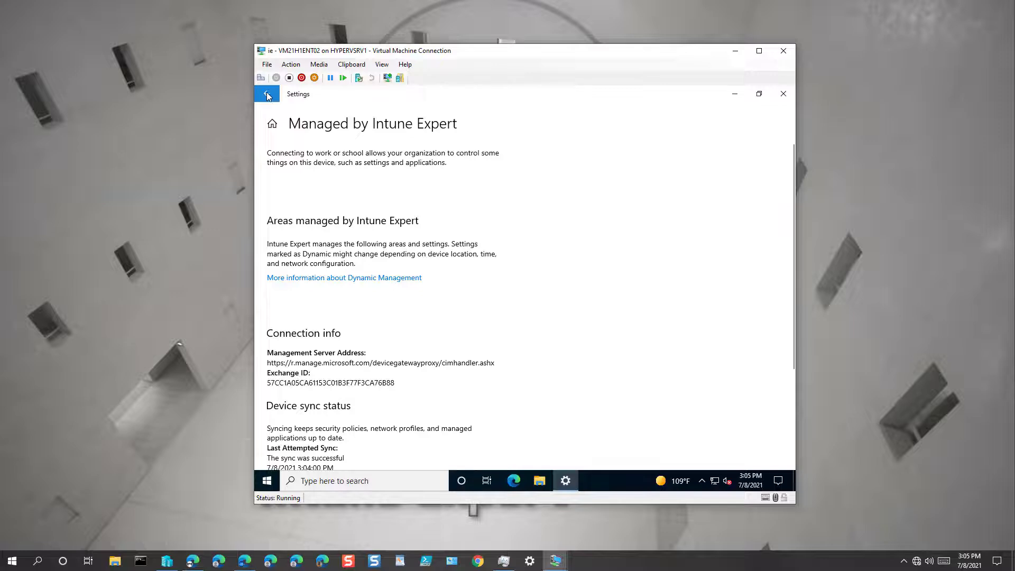
{"action": "left_click", "coordinate": [267, 94]}
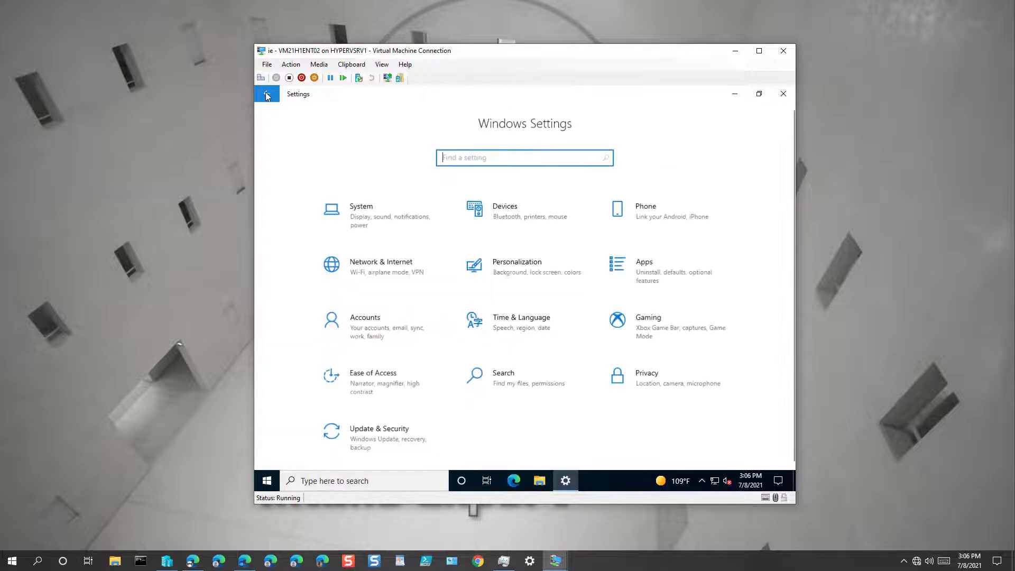
{"action": "left_click", "coordinate": [390, 344]}
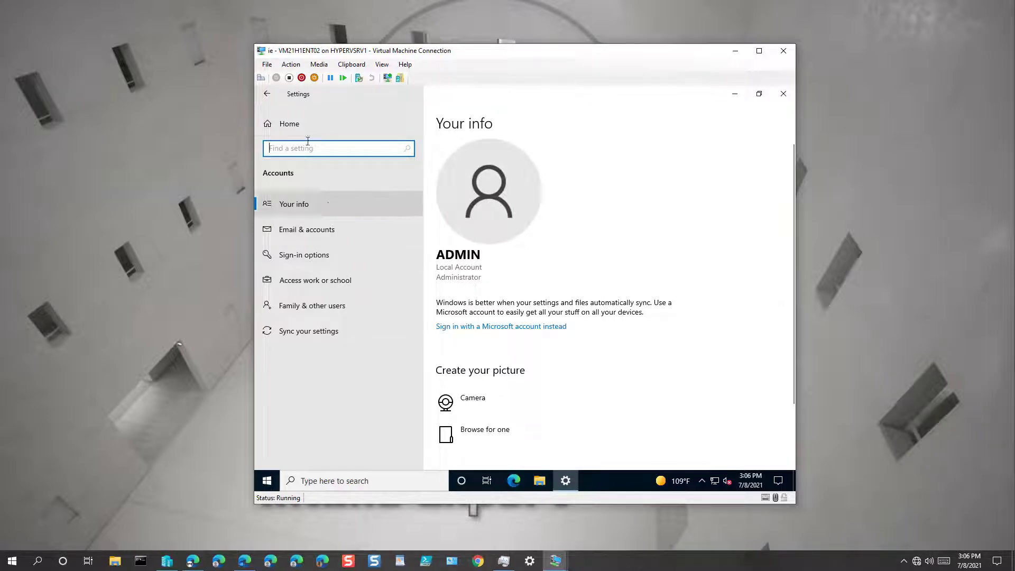
{"action": "left_click", "coordinate": [266, 96]}
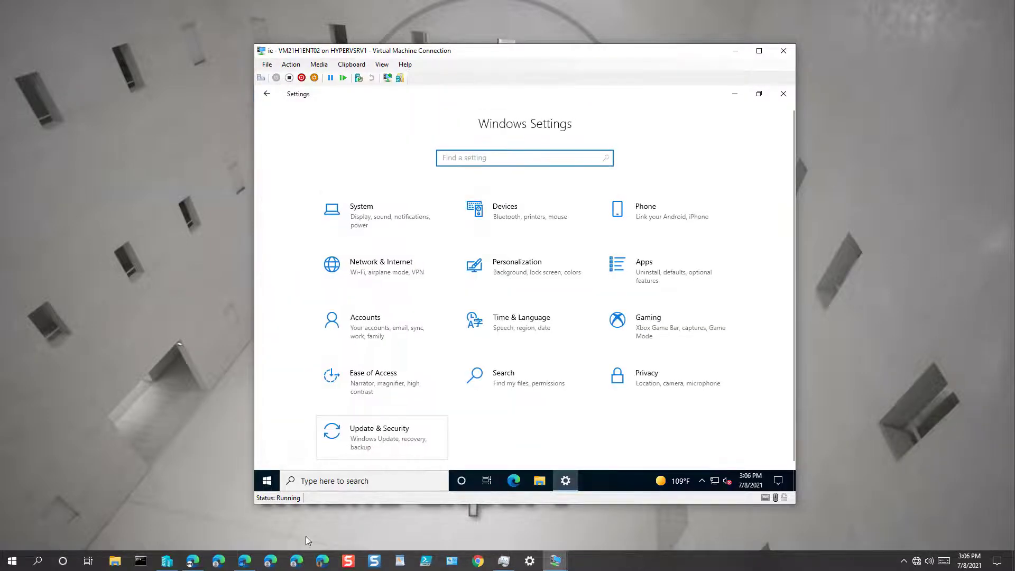
{"action": "left_click", "coordinate": [244, 560]}
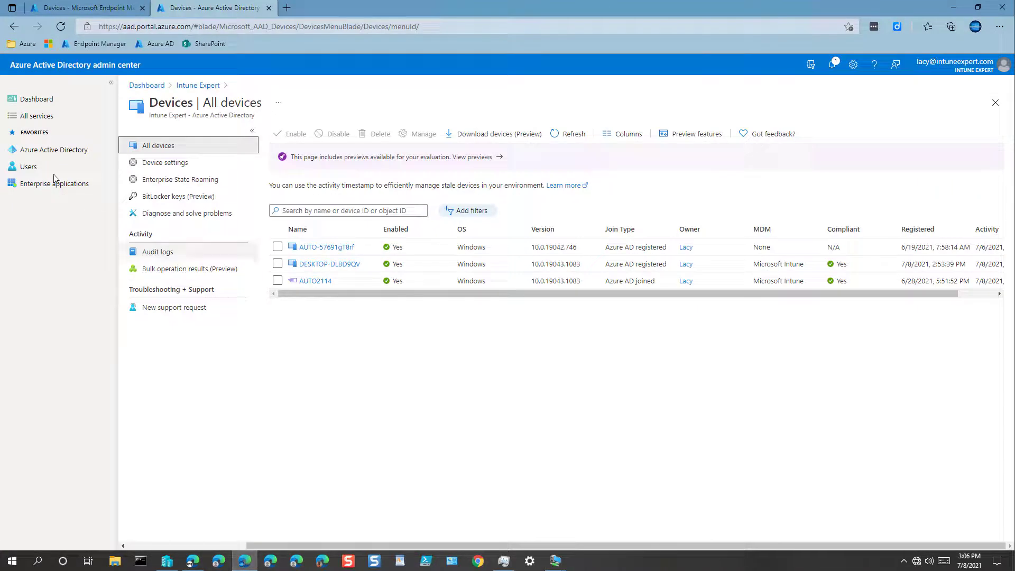
Confirm Endpoint Manager's Windows devices now list DESKTOP-DLBD9QV beside AUTO2114, then return to the VM
{"action": "left_click", "coordinate": [67, 9]}
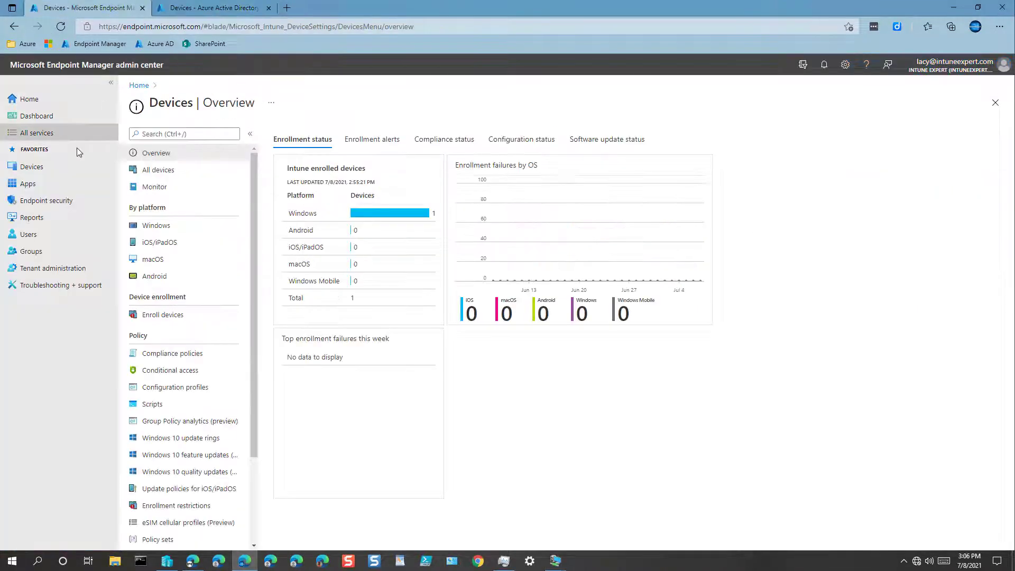
{"action": "left_click", "coordinate": [32, 166]}
{"action": "left_click", "coordinate": [158, 226]}
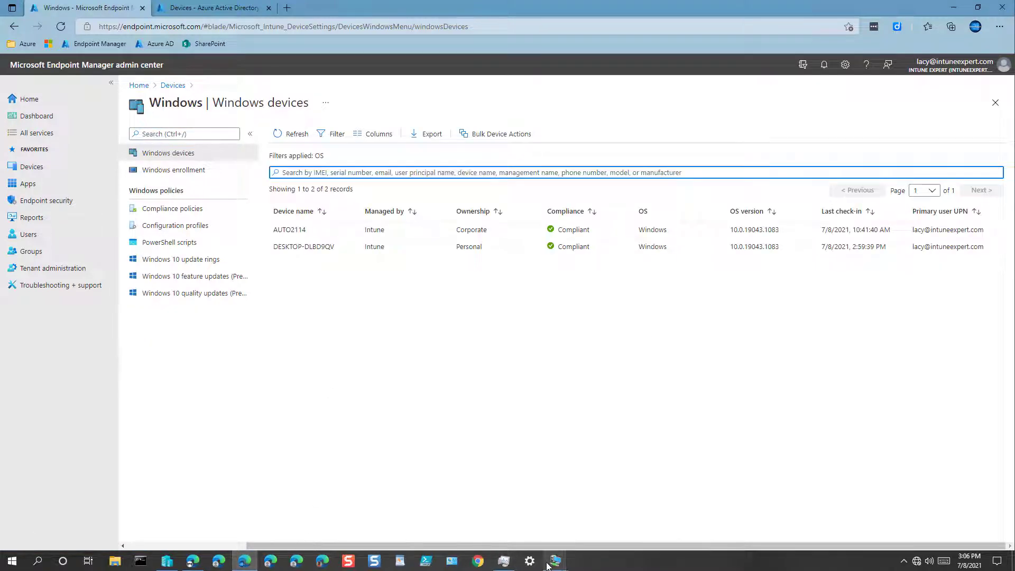
{"action": "mouse_move", "coordinate": [553, 565]}
{"action": "left_click", "coordinate": [573, 523]}
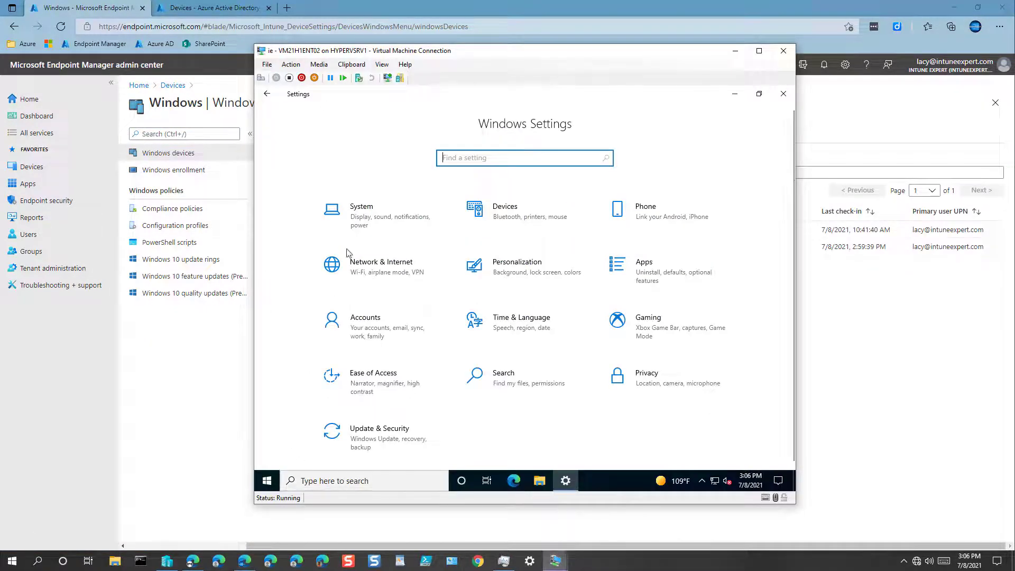
Open the System › About page showing the VM's device specifications
{"action": "left_click", "coordinate": [362, 226]}
{"action": "scroll", "coordinate": [339, 438], "scroll_direction": "down", "scroll_amount": 3}
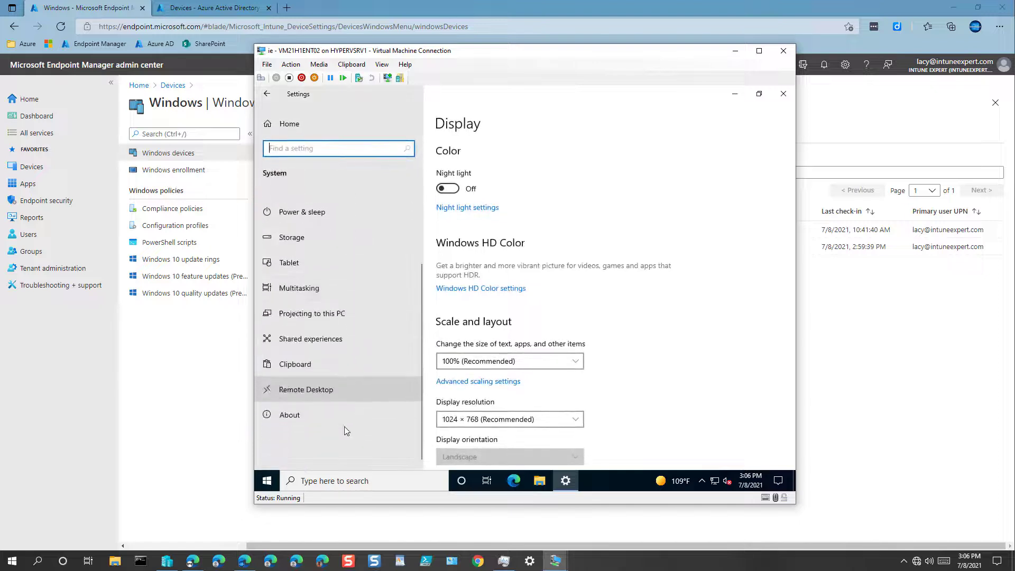
{"action": "left_click", "coordinate": [294, 413]}
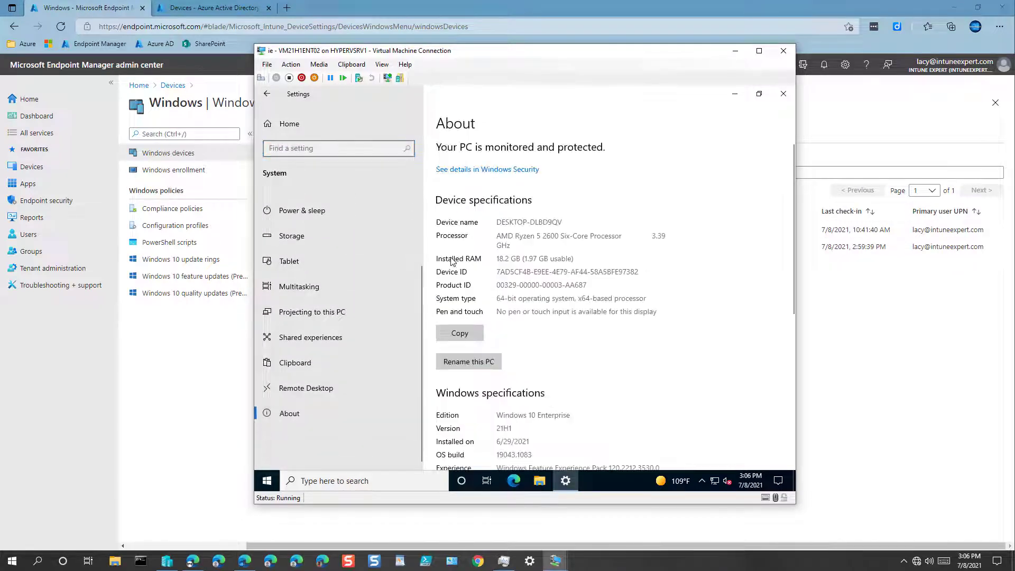
Copy 'DLBD9QV' from the device name and return to the Intune device list
{"action": "double_click", "coordinate": [554, 223]}
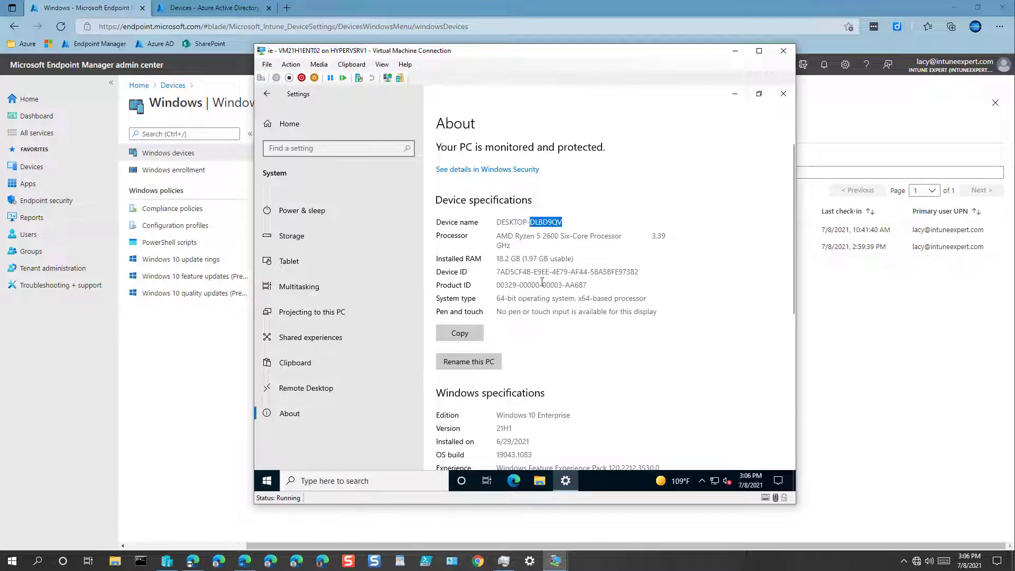
{"action": "double_click", "coordinate": [499, 222]}
{"action": "left_click", "coordinate": [561, 220]}
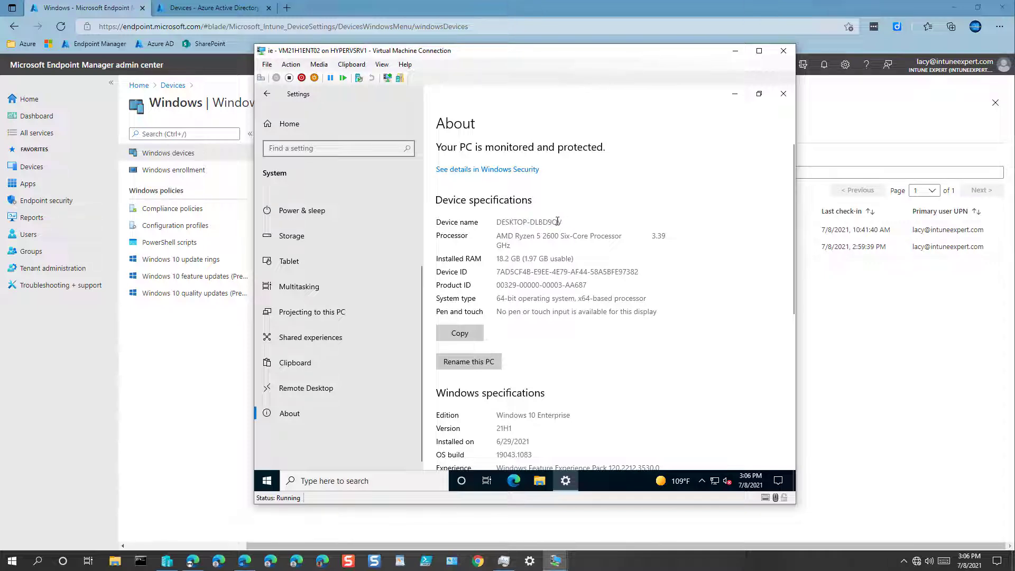
{"action": "double_click", "coordinate": [514, 221]}
{"action": "double_click", "coordinate": [552, 222]}
{"action": "right_click", "coordinate": [552, 222]}
{"action": "left_click", "coordinate": [576, 230]}
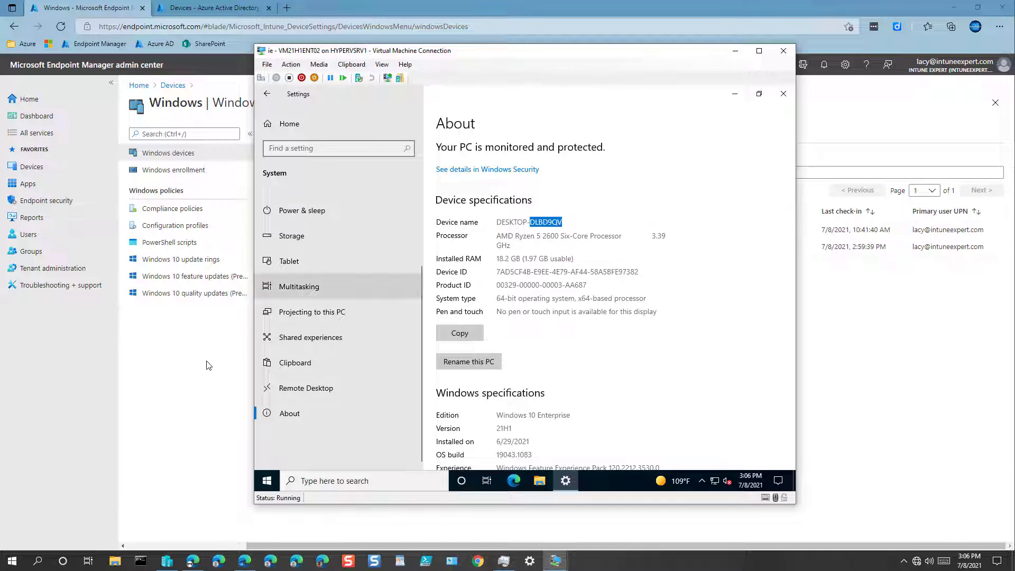
{"action": "left_click", "coordinate": [201, 346]}
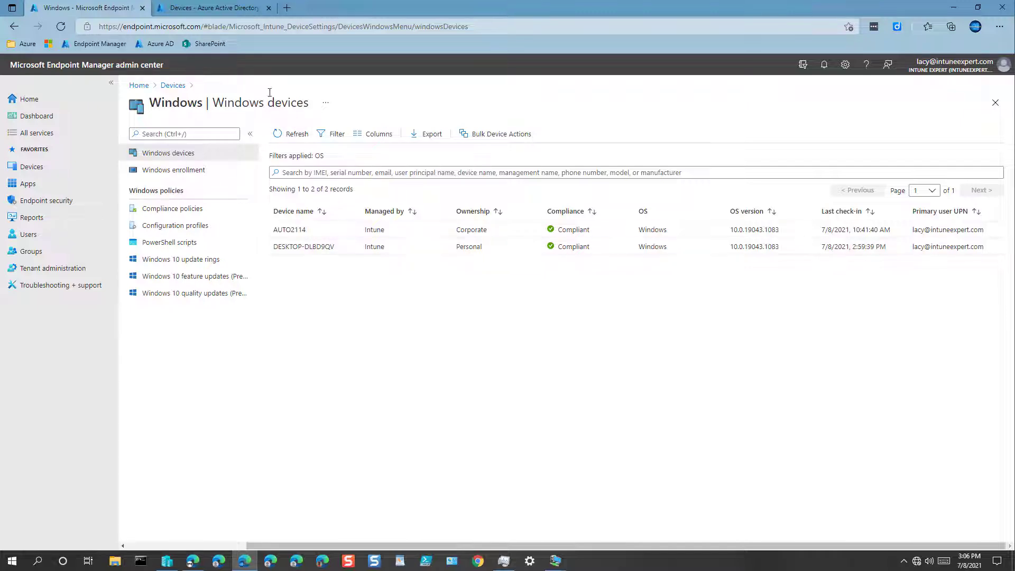
Open Azure AD's All devices list, showing DESKTOP-DLBD9QV registered, Intune-managed and compliant
{"action": "left_click", "coordinate": [211, 8]}
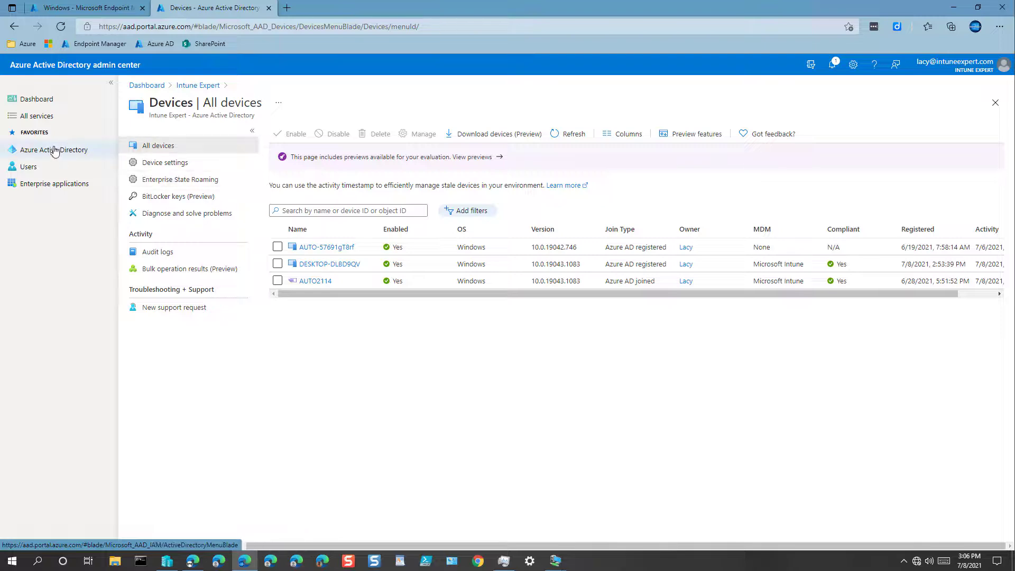
{"action": "left_click", "coordinate": [54, 152]}
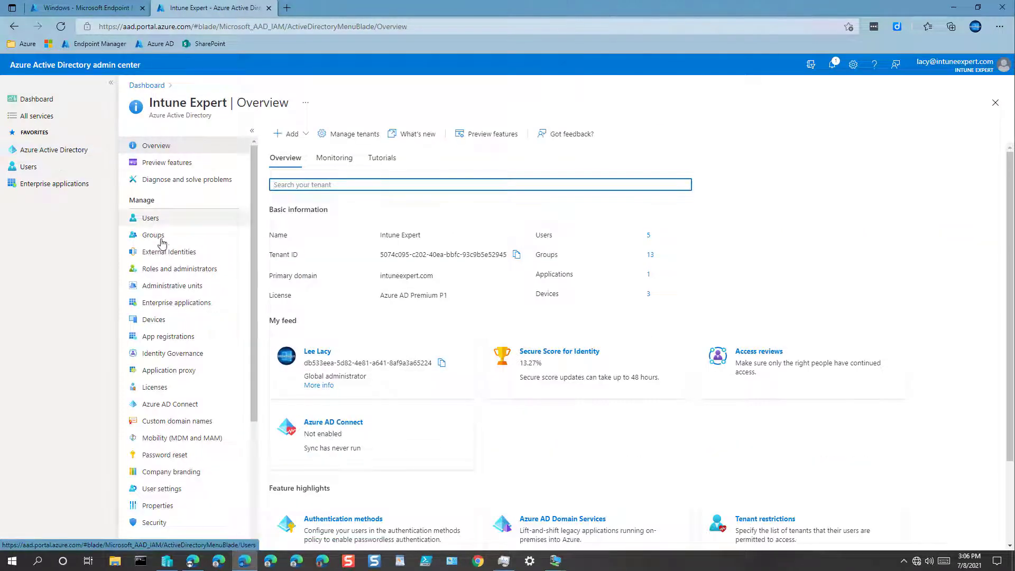
{"action": "left_click", "coordinate": [160, 320]}
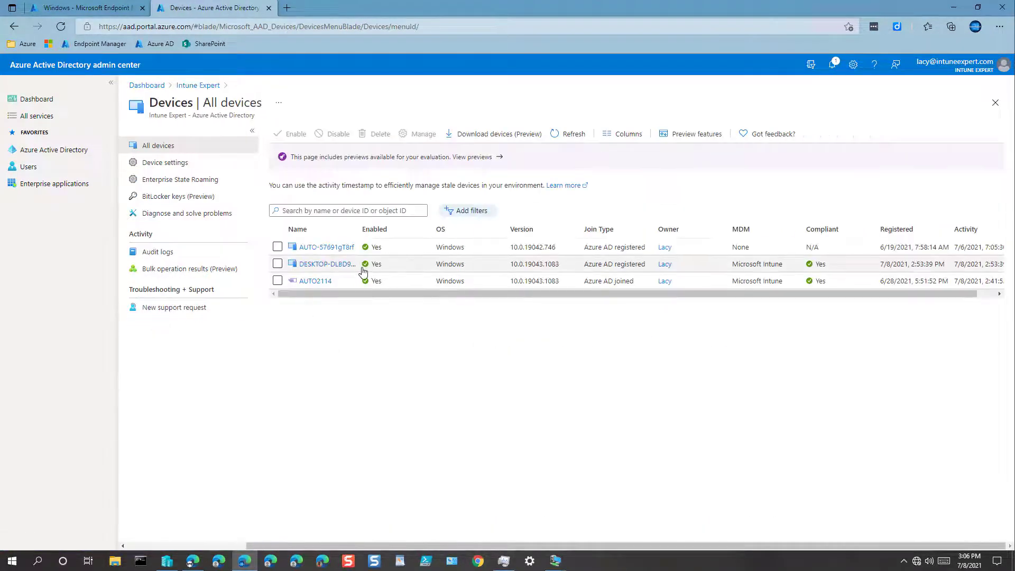
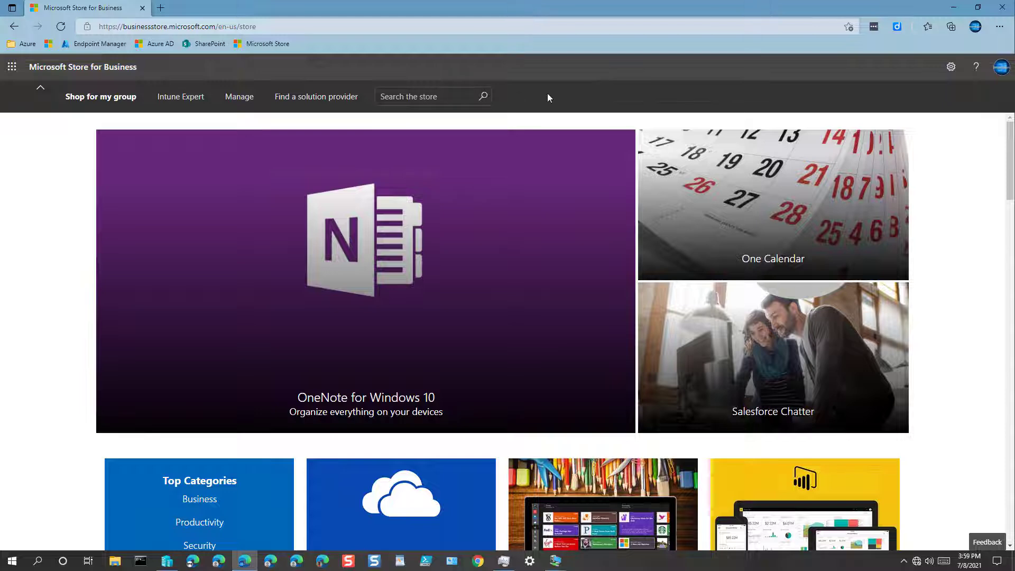
In Manage > Settings > Shop, leave the Show offline apps toggle On
{"action": "left_click", "coordinate": [239, 97]}
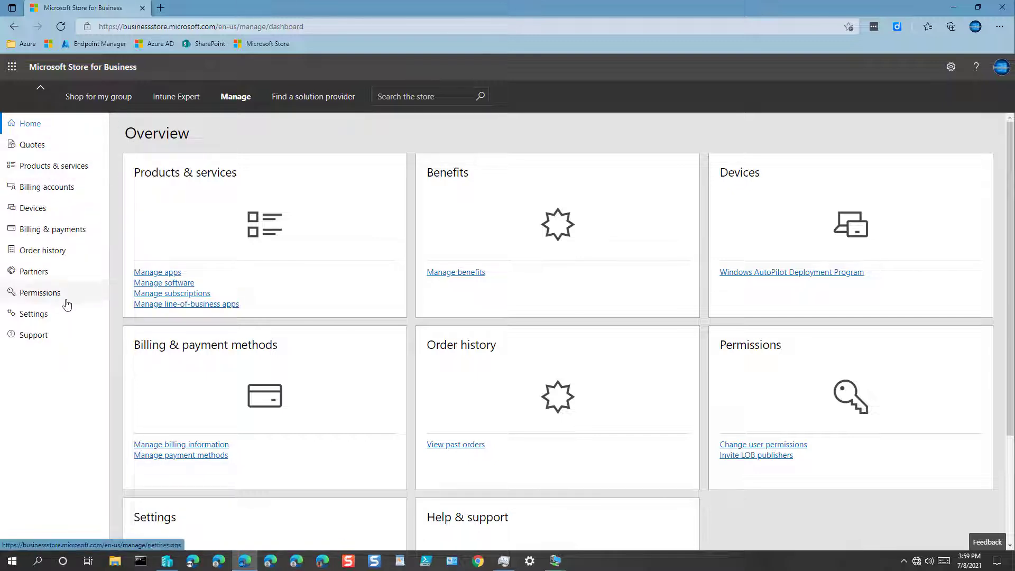
{"action": "left_click", "coordinate": [31, 317]}
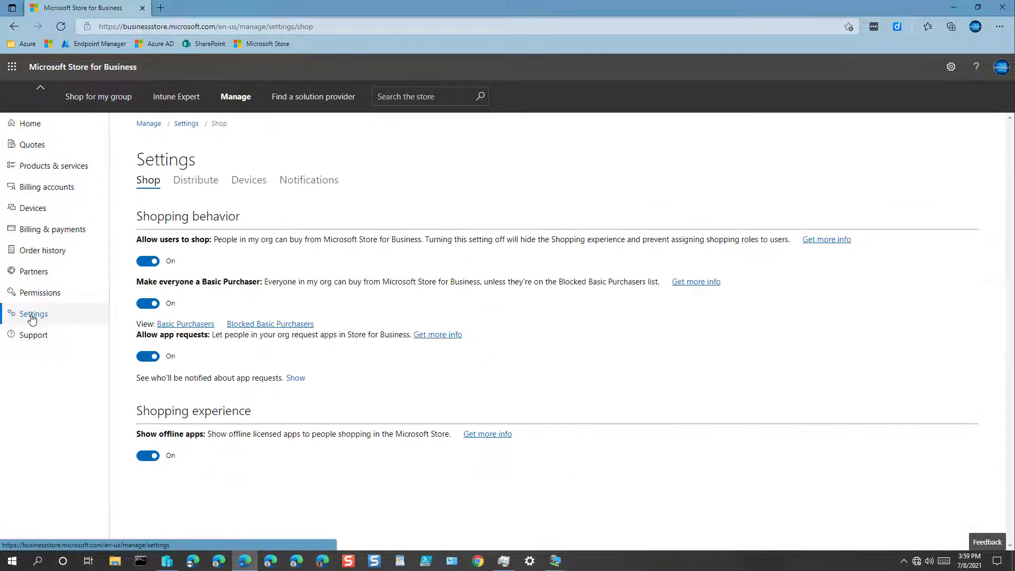
{"action": "left_click", "coordinate": [149, 456]}
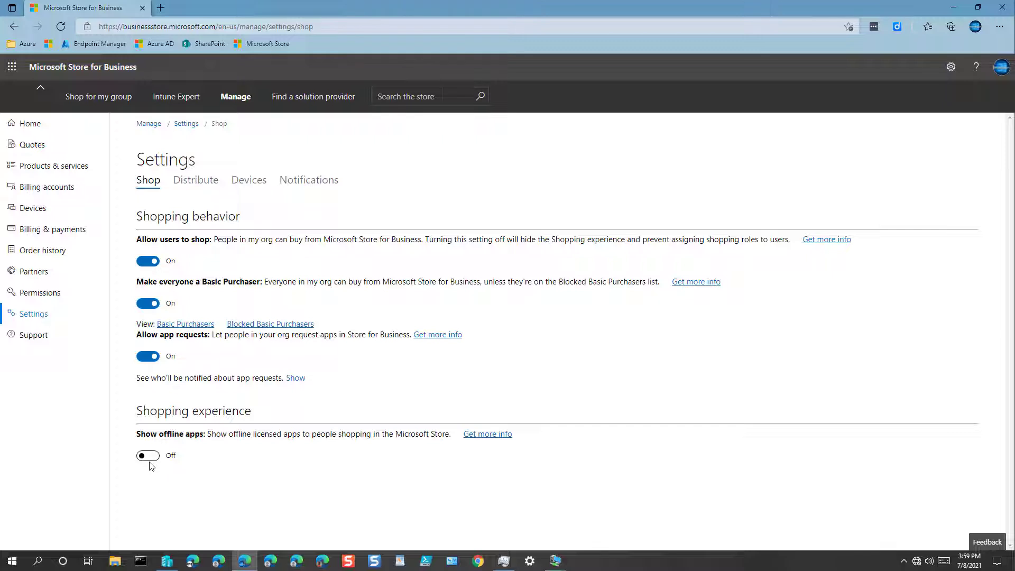
{"action": "left_click", "coordinate": [149, 456]}
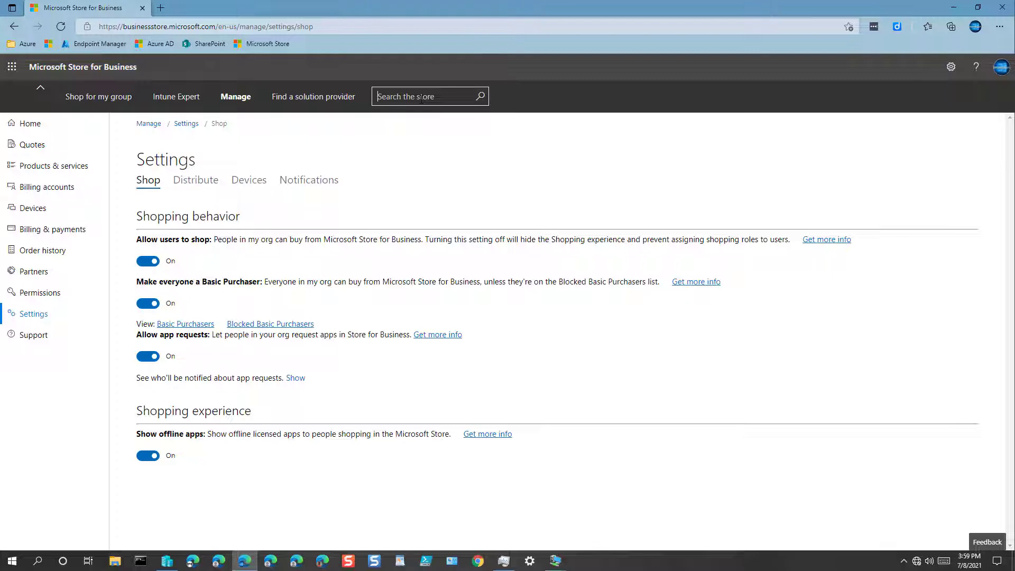
Search 'company portal', filter to Offline license, and get Company Portal with an Offline license
{"action": "type", "text": "company portal"}
{"action": "key", "text": "Return"}
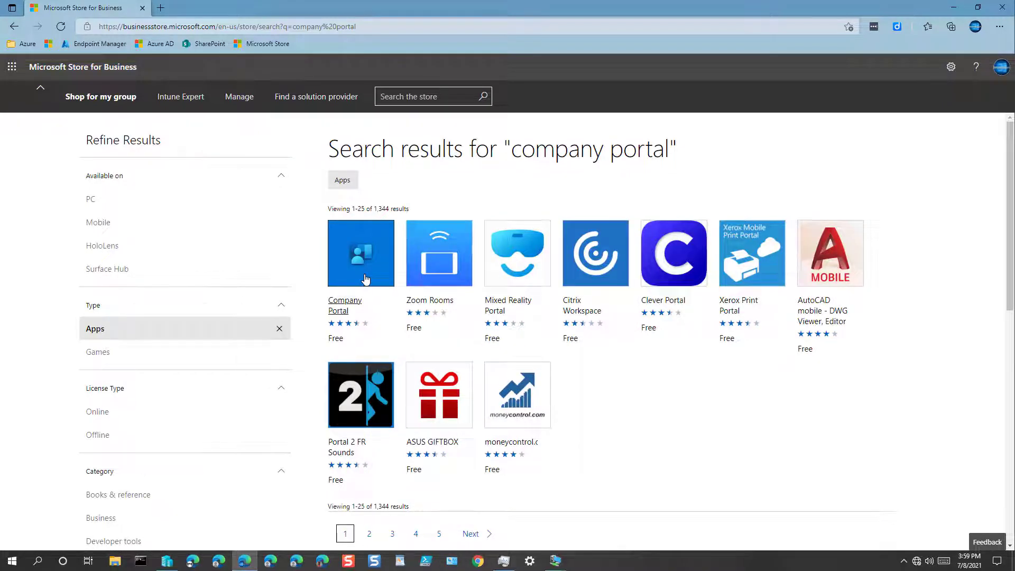
{"action": "left_click", "coordinate": [97, 435]}
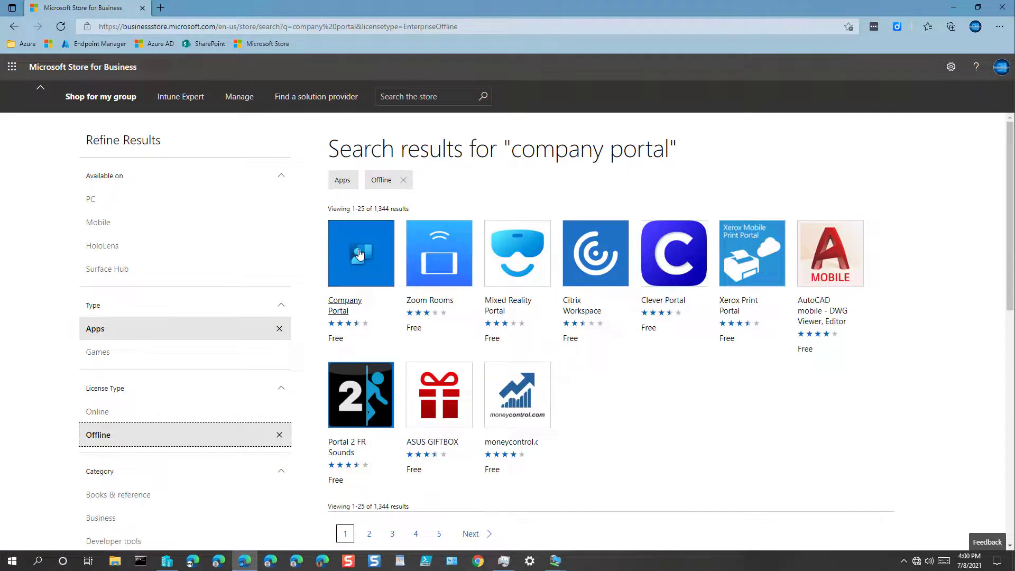
{"action": "left_click", "coordinate": [358, 254]}
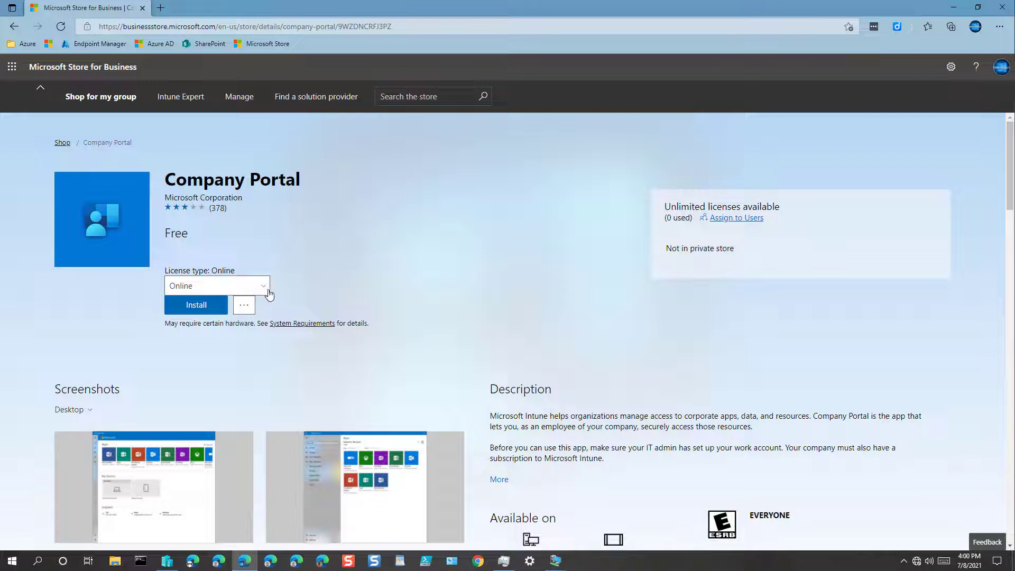
{"action": "left_click", "coordinate": [263, 287]}
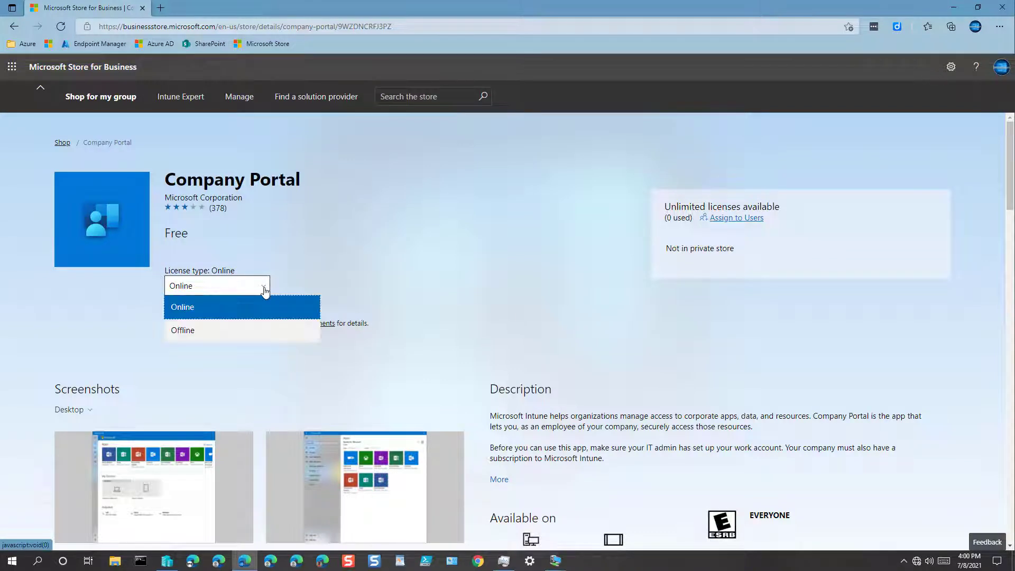
{"action": "left_click", "coordinate": [183, 330]}
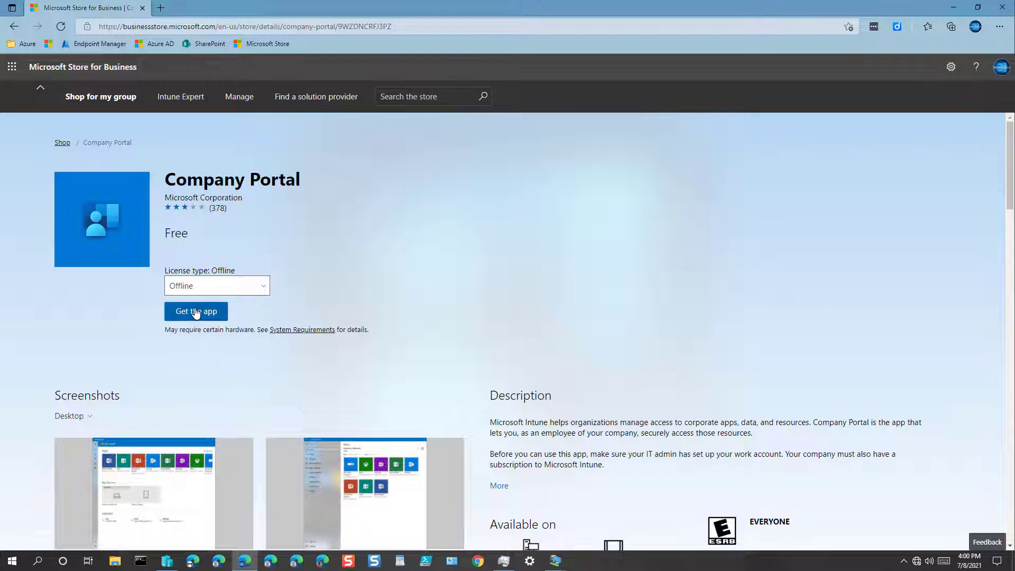
{"action": "left_click", "coordinate": [196, 312]}
Download Company Portal's offline AppxBundle package and view it in the Downloads folder
{"action": "left_click", "coordinate": [196, 313]}
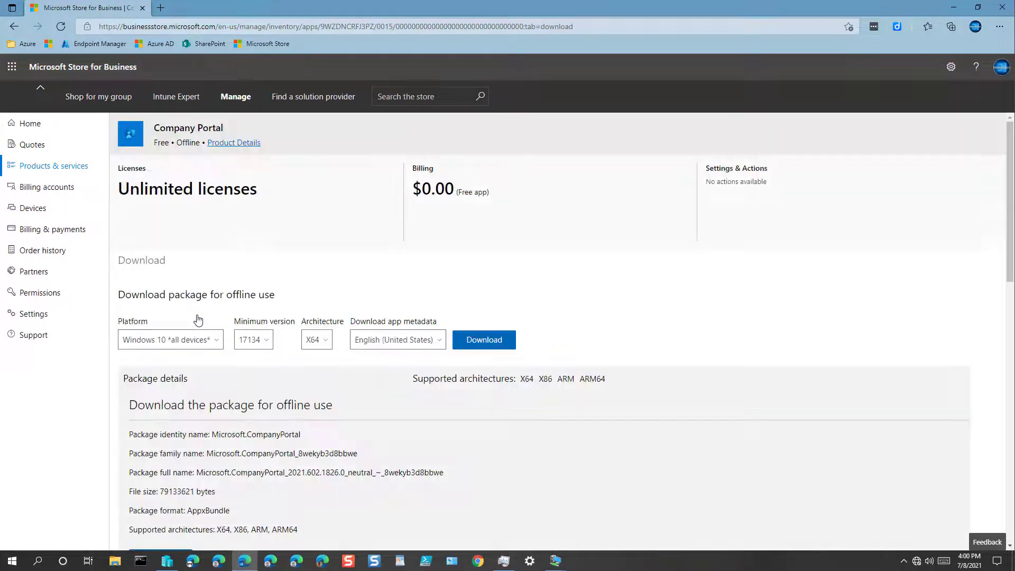
{"action": "scroll", "coordinate": [211, 320], "scroll_direction": "down", "scroll_amount": 2}
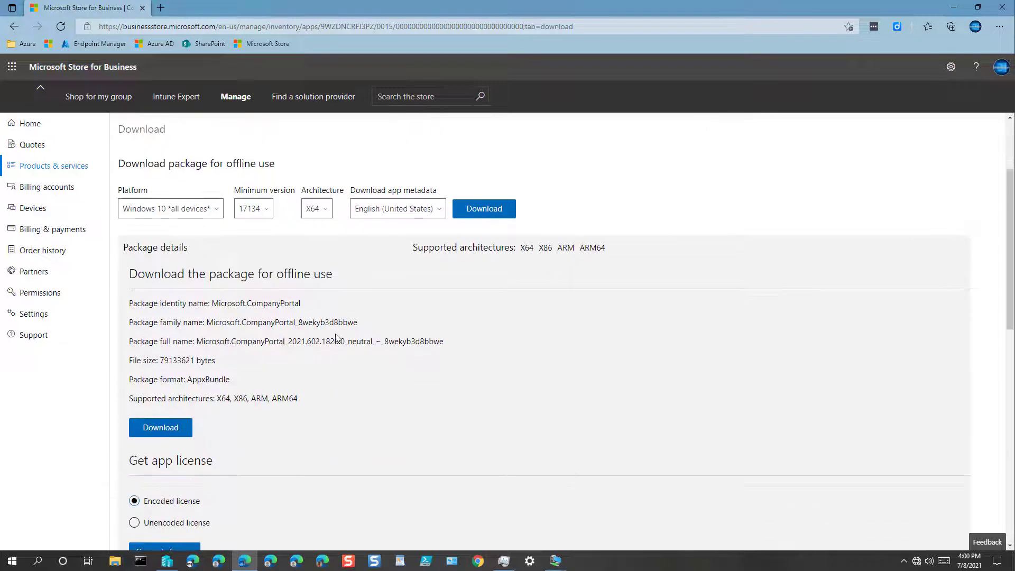
{"action": "double_click", "coordinate": [209, 380]}
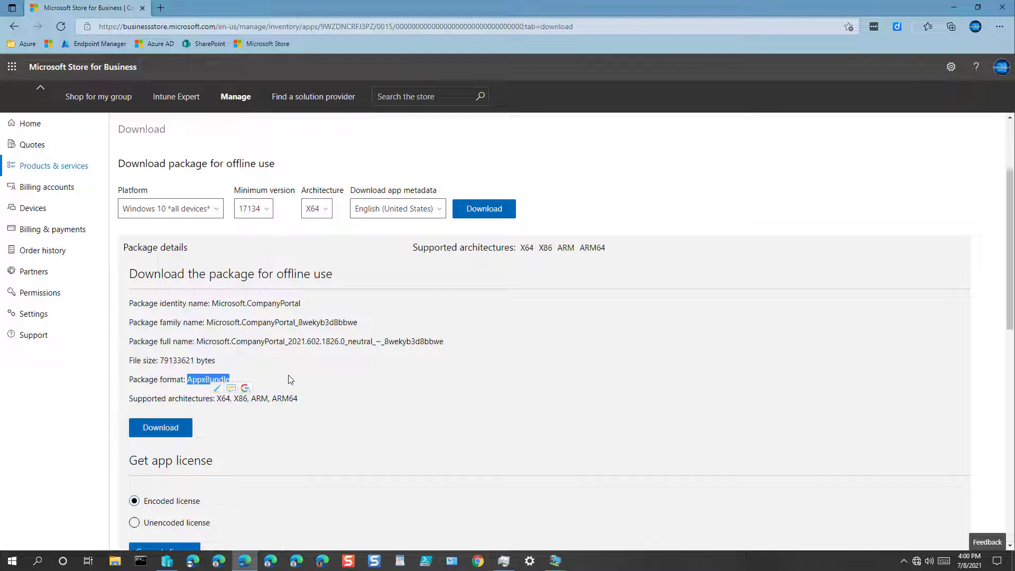
{"action": "left_click", "coordinate": [168, 431]}
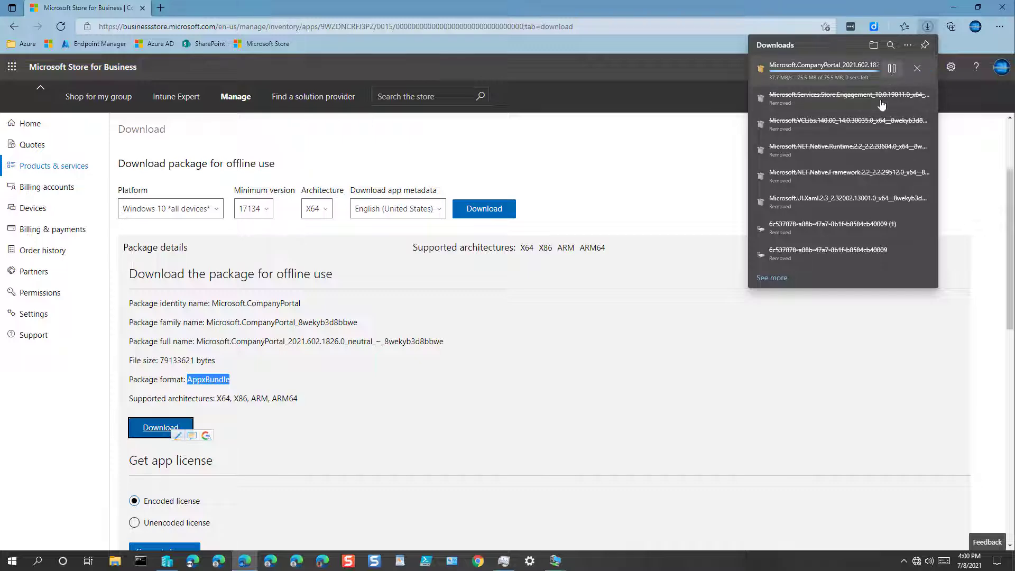
{"action": "left_click", "coordinate": [892, 69]}
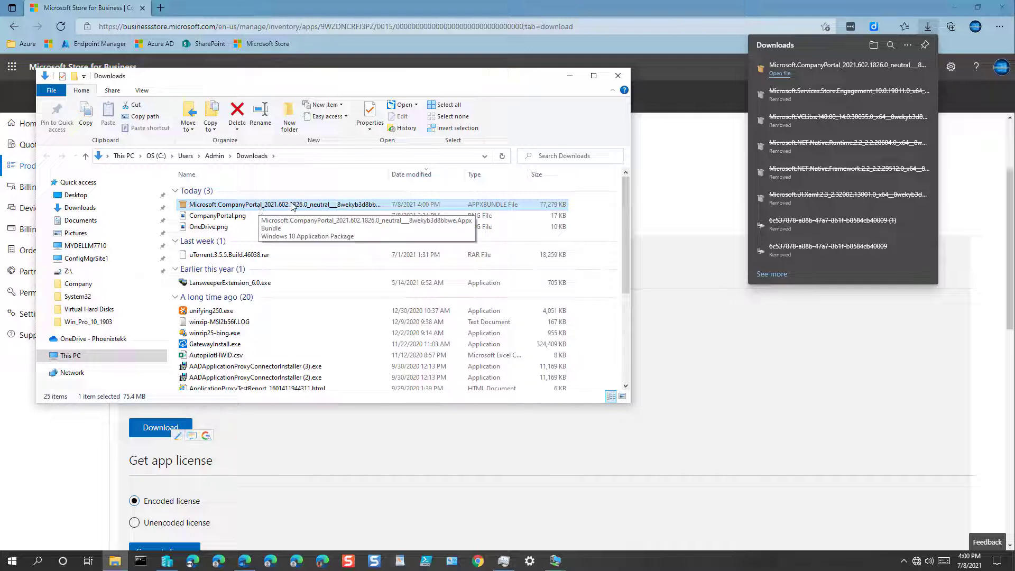
{"action": "double_click", "coordinate": [387, 176]}
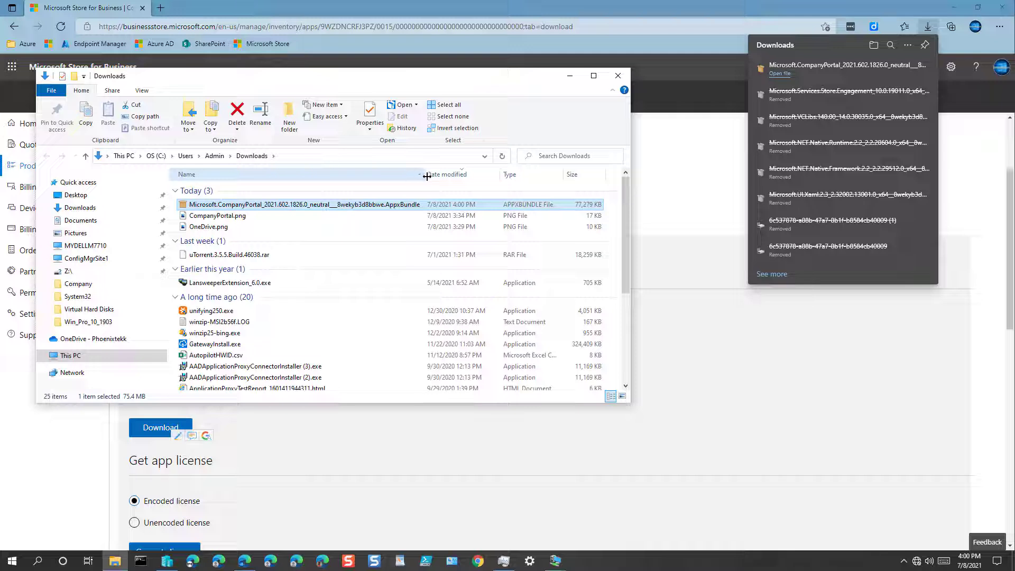
{"action": "left_click_drag", "start_coordinate": [426, 174], "coordinate": [498, 175]}
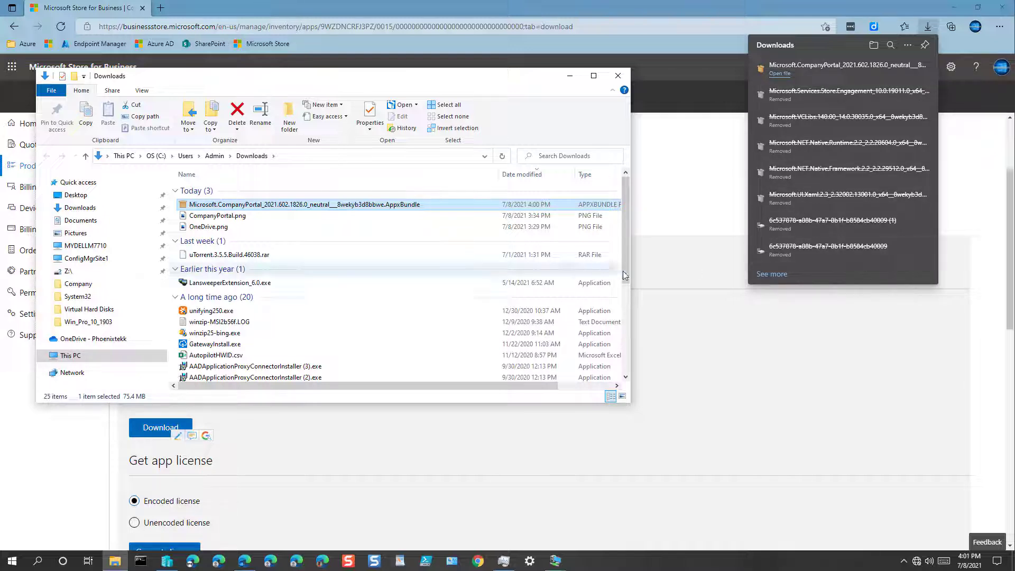
Generate and download Company Portal's encoded offline license file
{"action": "left_click", "coordinate": [288, 439]}
{"action": "scroll", "coordinate": [293, 437], "scroll_direction": "down", "scroll_amount": 1}
{"action": "scroll", "coordinate": [293, 439], "scroll_direction": "down", "scroll_amount": 3}
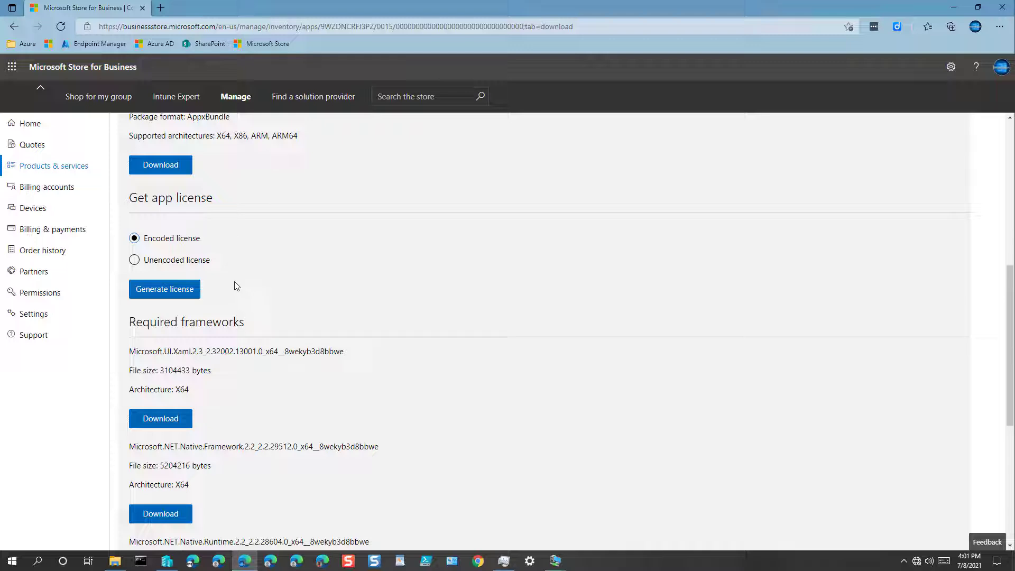
{"action": "left_click", "coordinate": [186, 292]}
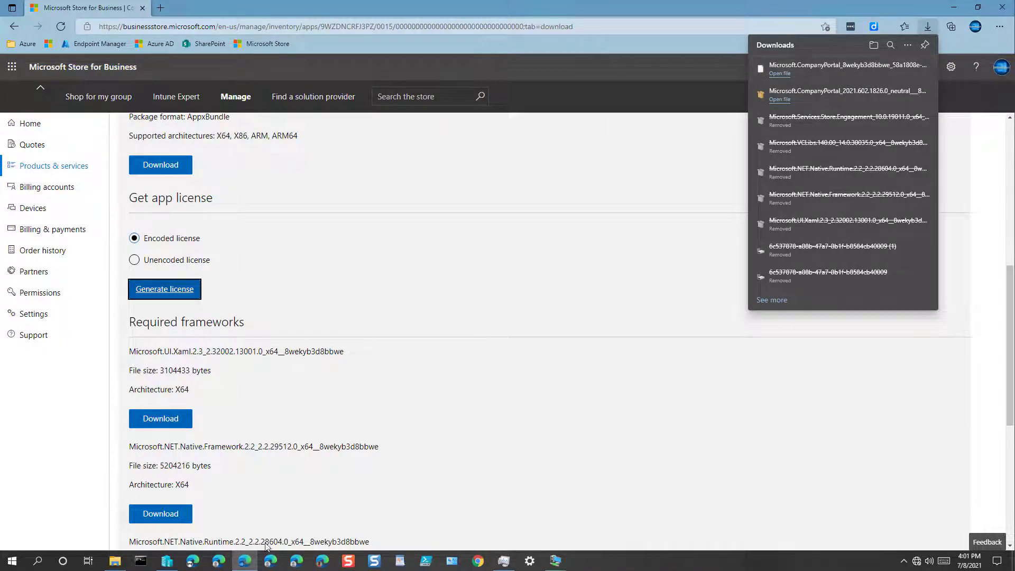
{"action": "left_click", "coordinate": [116, 562]}
{"action": "left_click", "coordinate": [115, 562]}
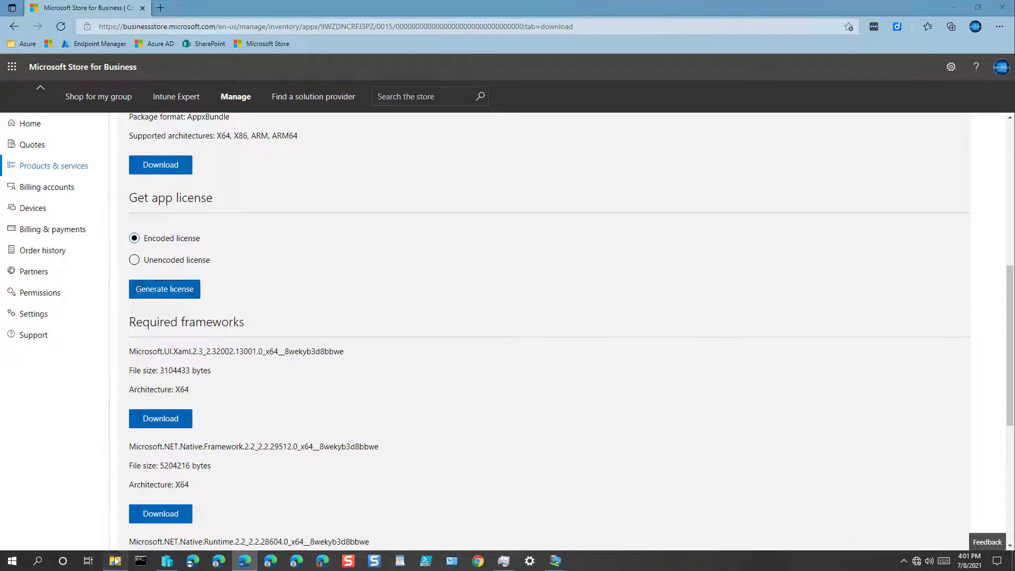
Download the five x64 frameworks: UI.Xaml, NET.Native.Framework, NET.Native.Runtime, VCLibs, Services.Store.Engagement
{"action": "left_click", "coordinate": [116, 562]}
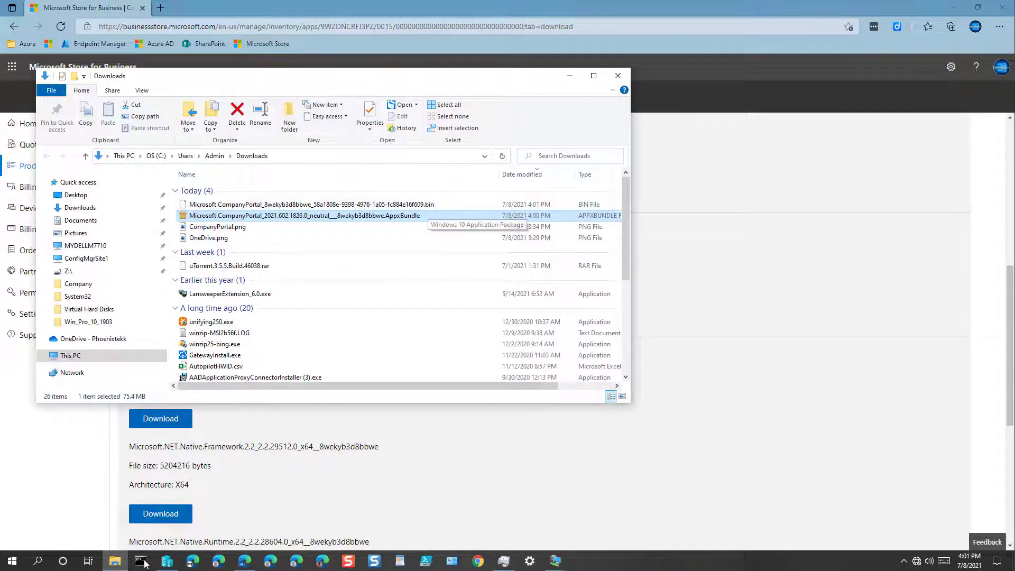
{"action": "left_click", "coordinate": [569, 77]}
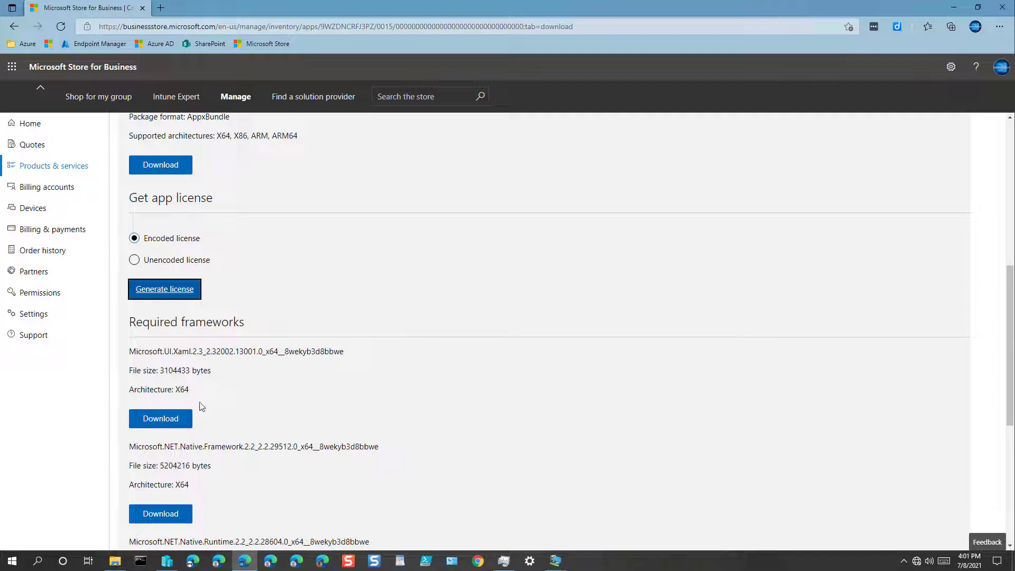
{"action": "left_click", "coordinate": [183, 422]}
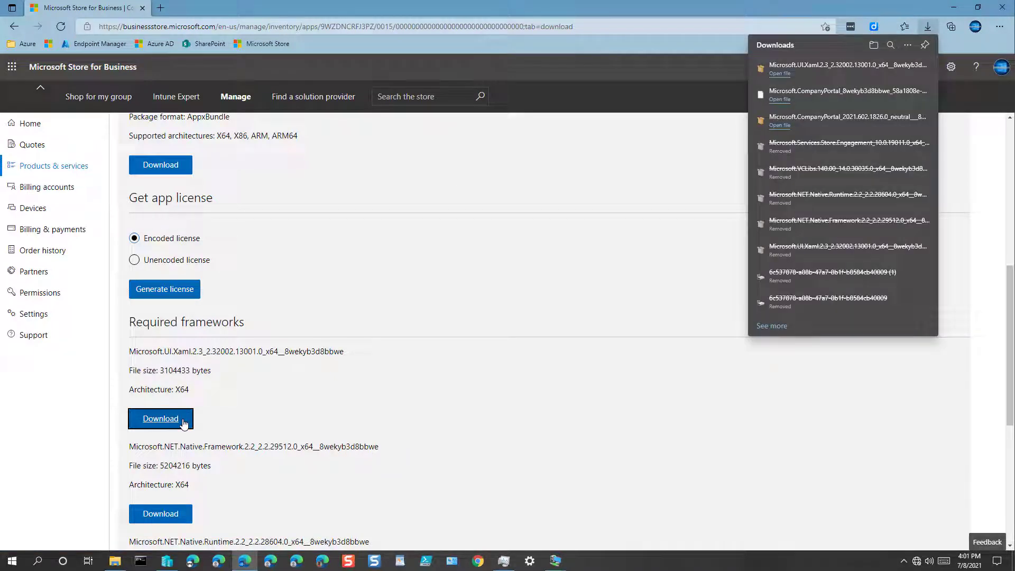
{"action": "left_click", "coordinate": [173, 519]}
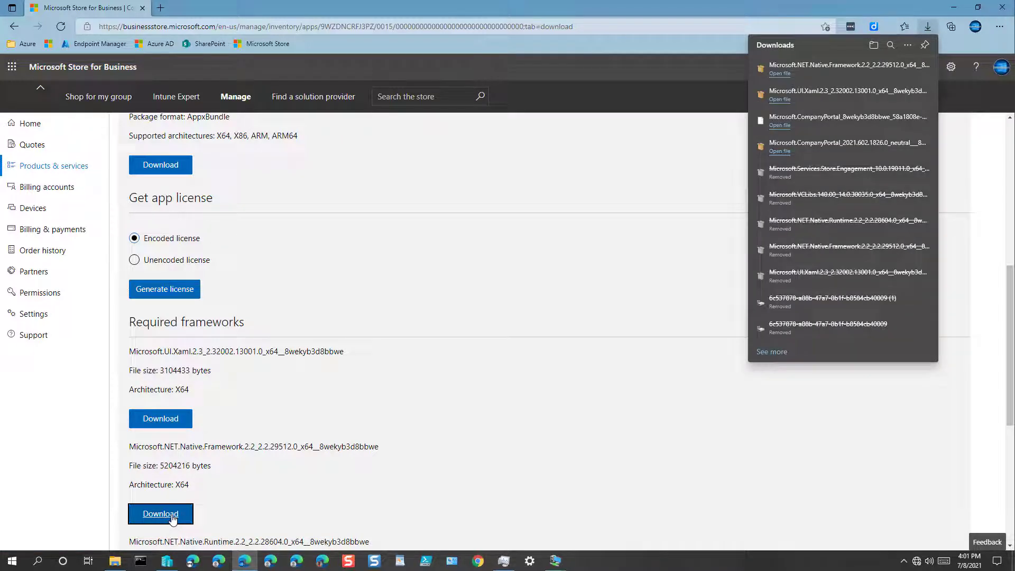
{"action": "scroll", "coordinate": [173, 519], "scroll_direction": "down", "scroll_amount": 3}
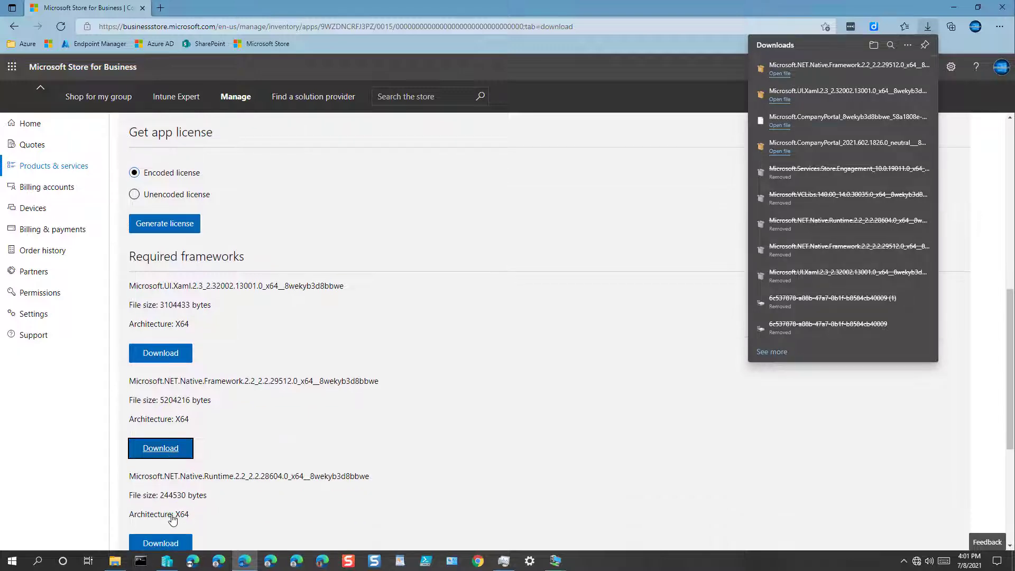
{"action": "left_click", "coordinate": [169, 482]}
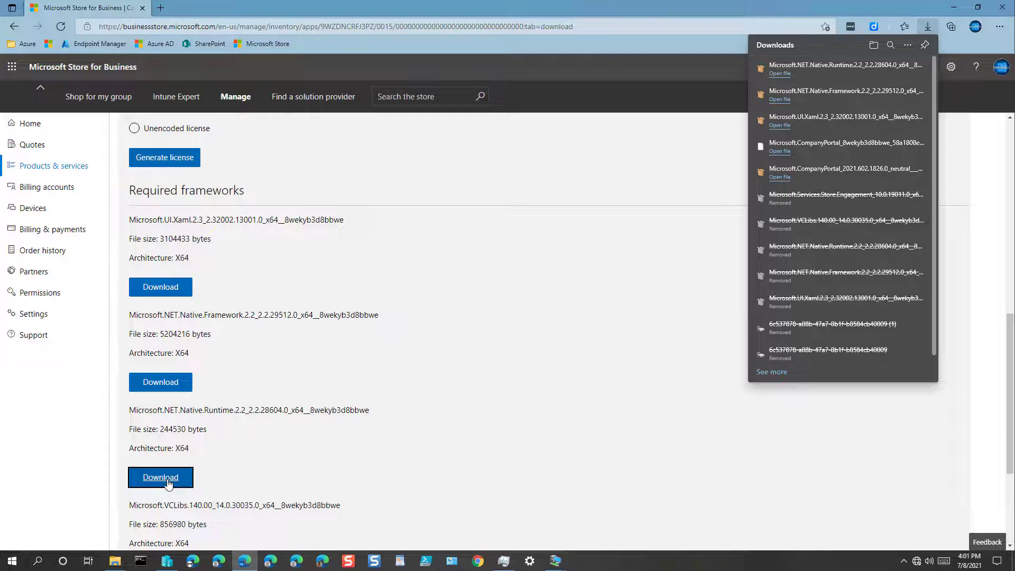
{"action": "scroll", "coordinate": [168, 484], "scroll_direction": "down", "scroll_amount": 3}
{"action": "left_click", "coordinate": [174, 441]}
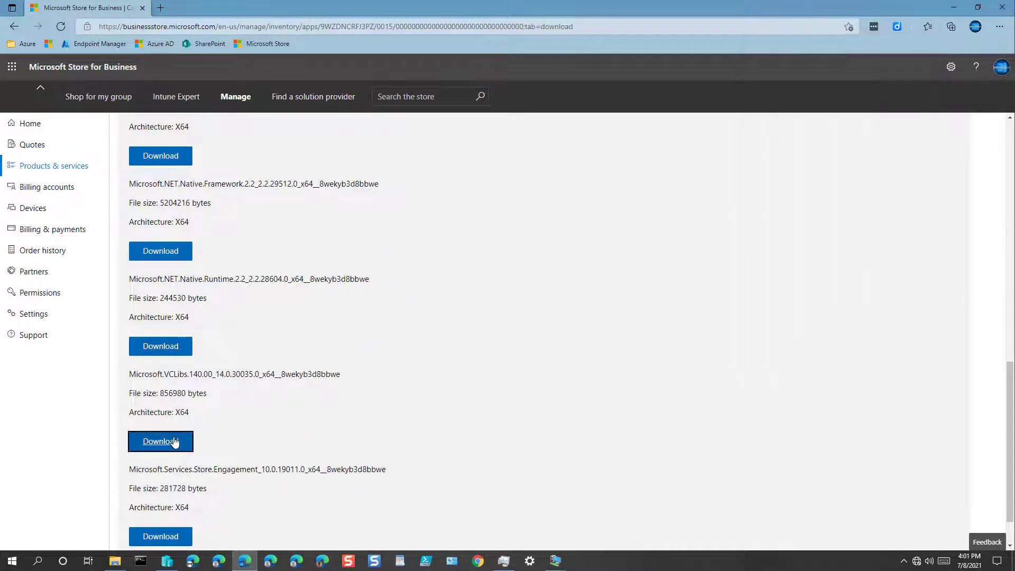
{"action": "scroll", "coordinate": [174, 441], "scroll_direction": "down", "scroll_amount": 1}
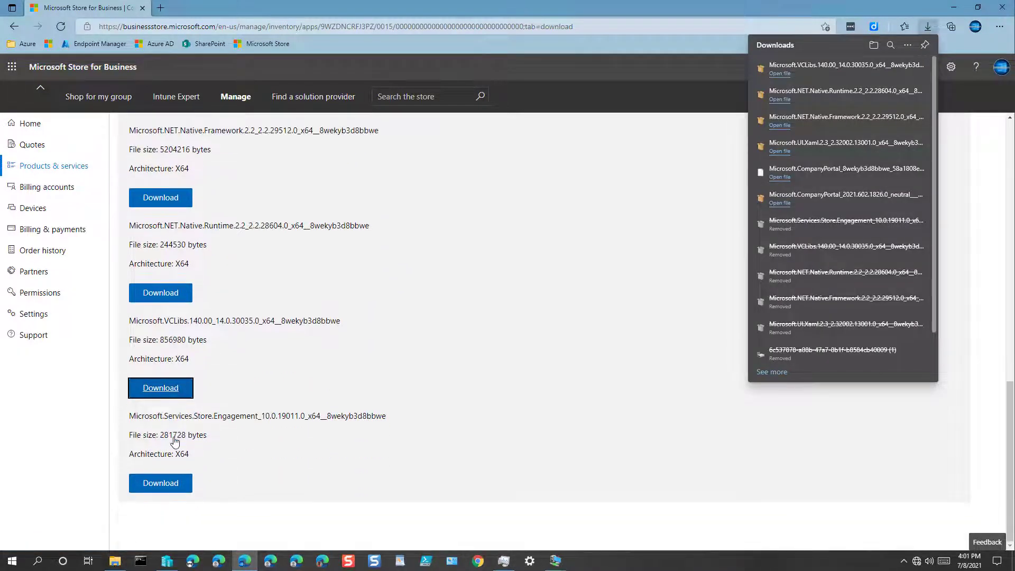
{"action": "left_click", "coordinate": [169, 488]}
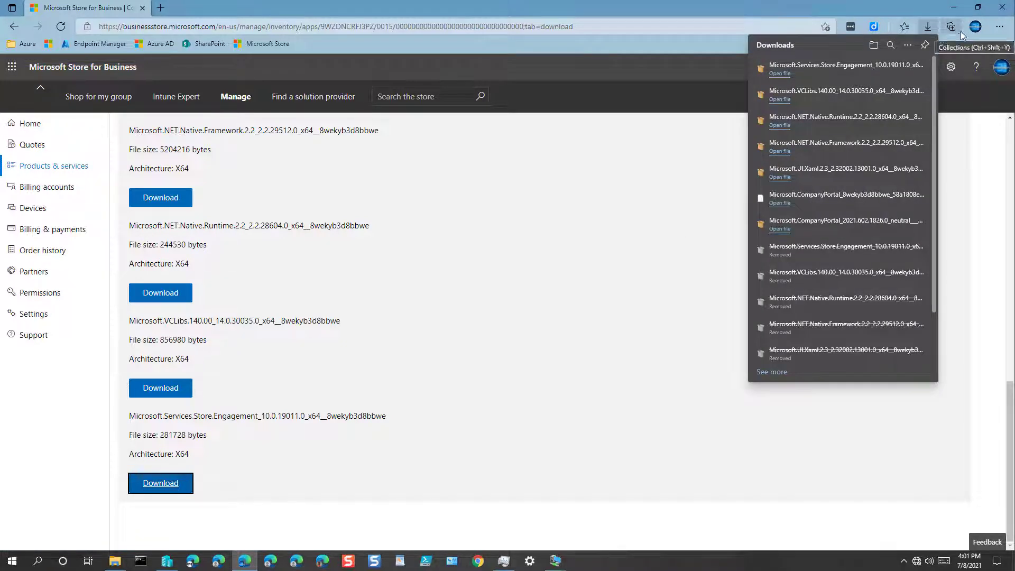
Cut the seven downloaded Company Portal package files in the Downloads folder
{"action": "left_click", "coordinate": [954, 12]}
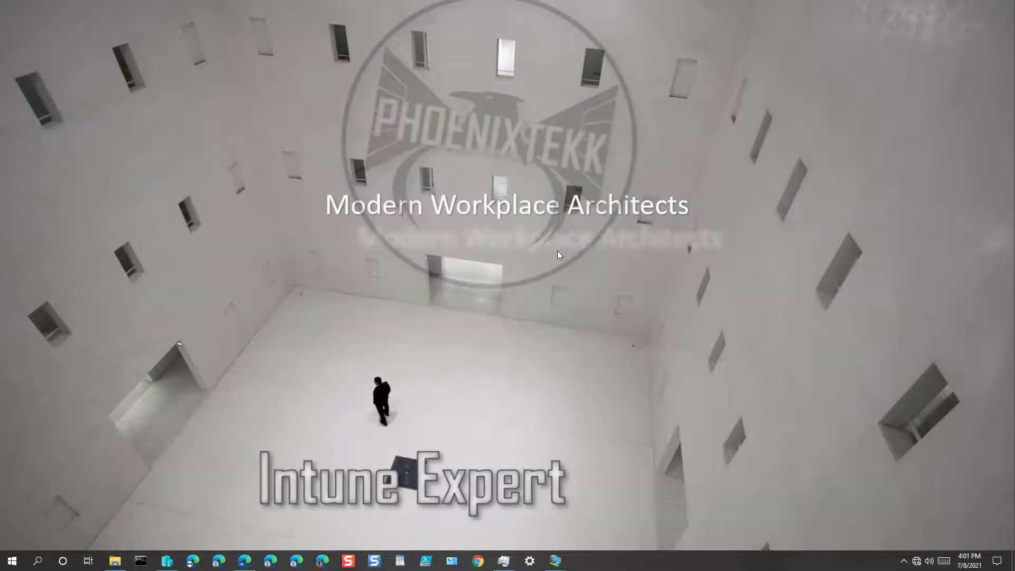
{"action": "left_click", "coordinate": [114, 560]}
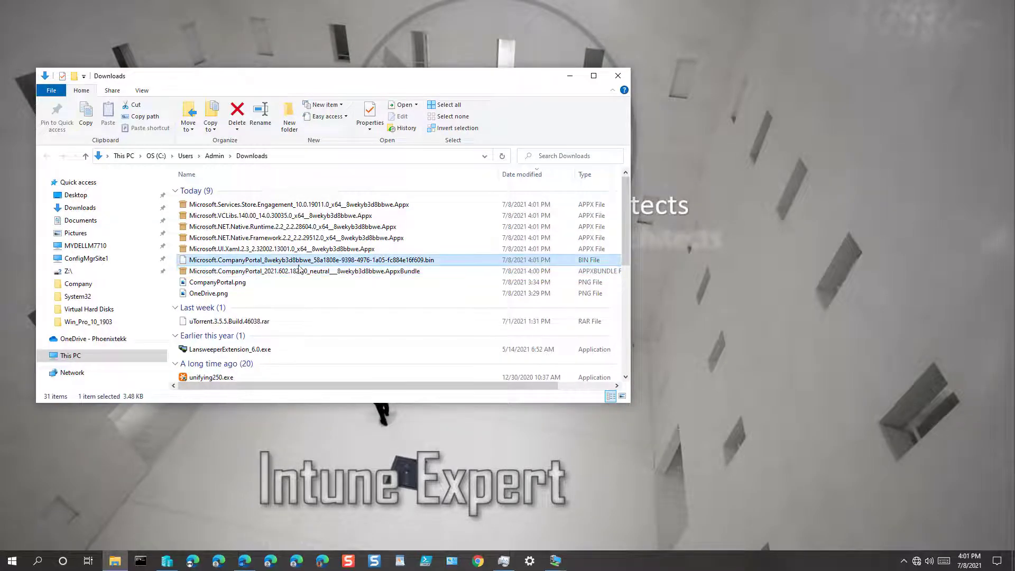
{"action": "left_click", "coordinate": [289, 207], "text": "shift"}
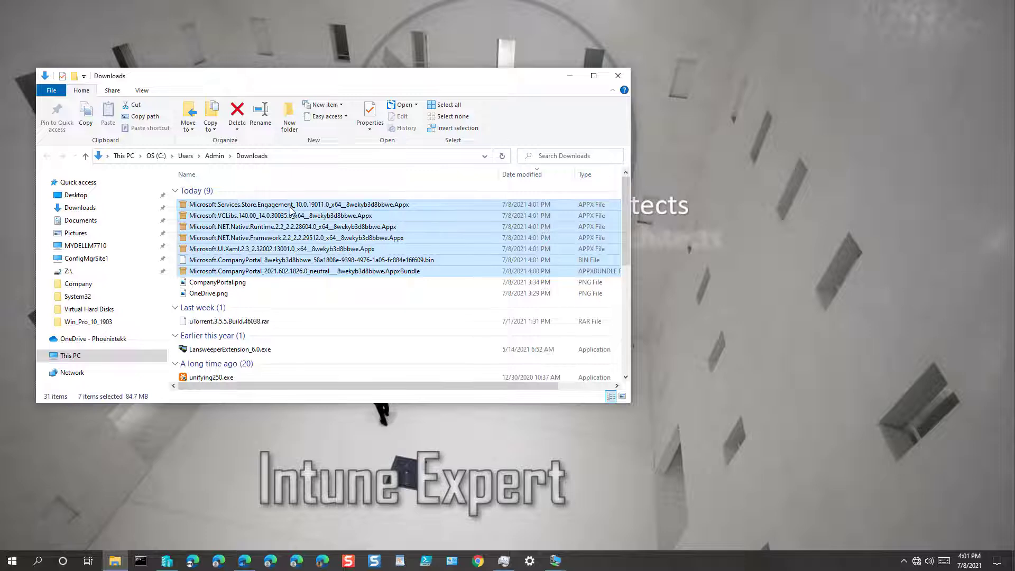
{"action": "right_click", "coordinate": [289, 210]}
{"action": "left_click", "coordinate": [302, 309]}
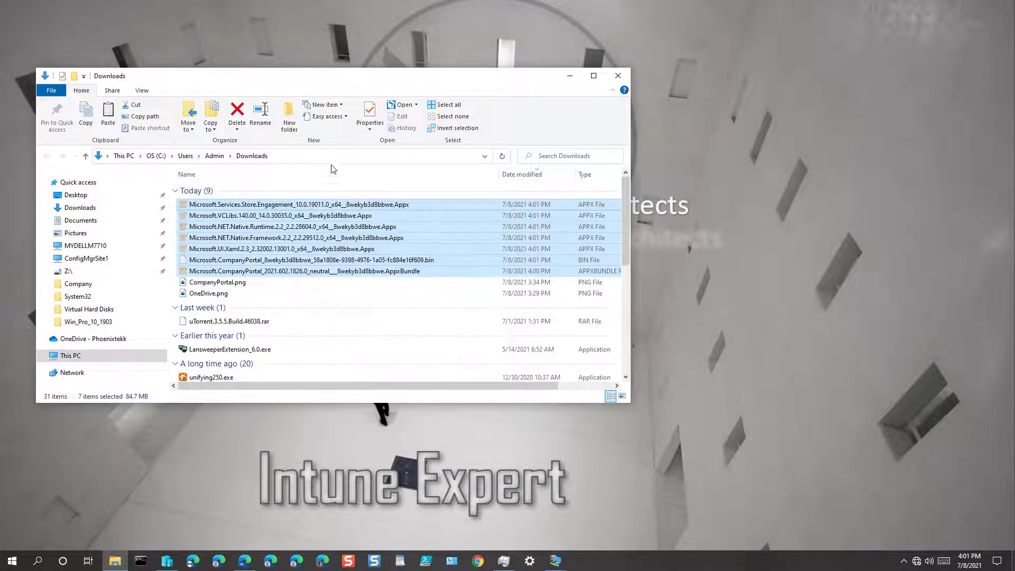
Create a CompanyPortal folder in Downloads and paste the seven files into it
{"action": "left_click", "coordinate": [210, 125]}
{"action": "left_click", "coordinate": [290, 125]}
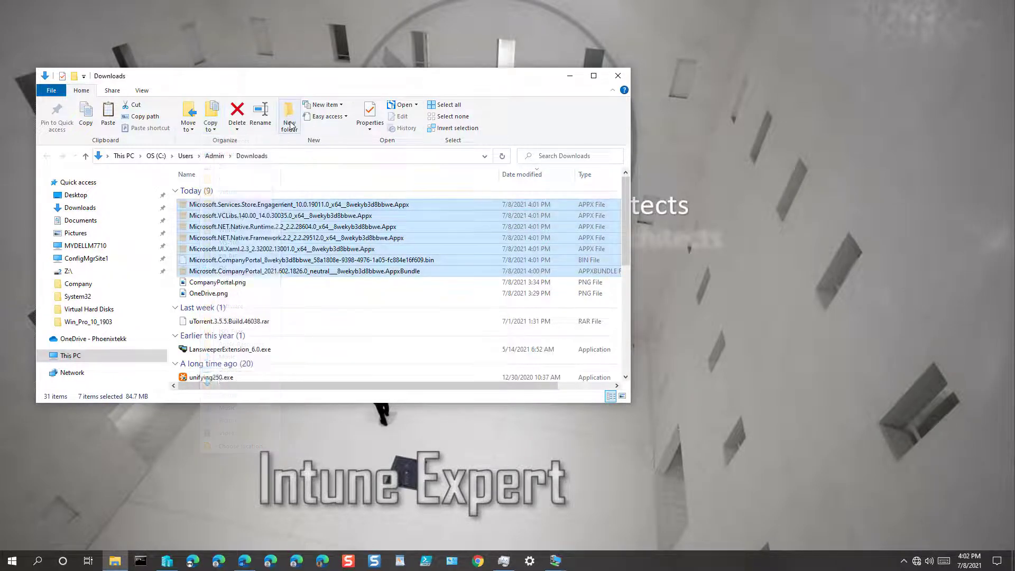
{"action": "type", "text": "Comp"}
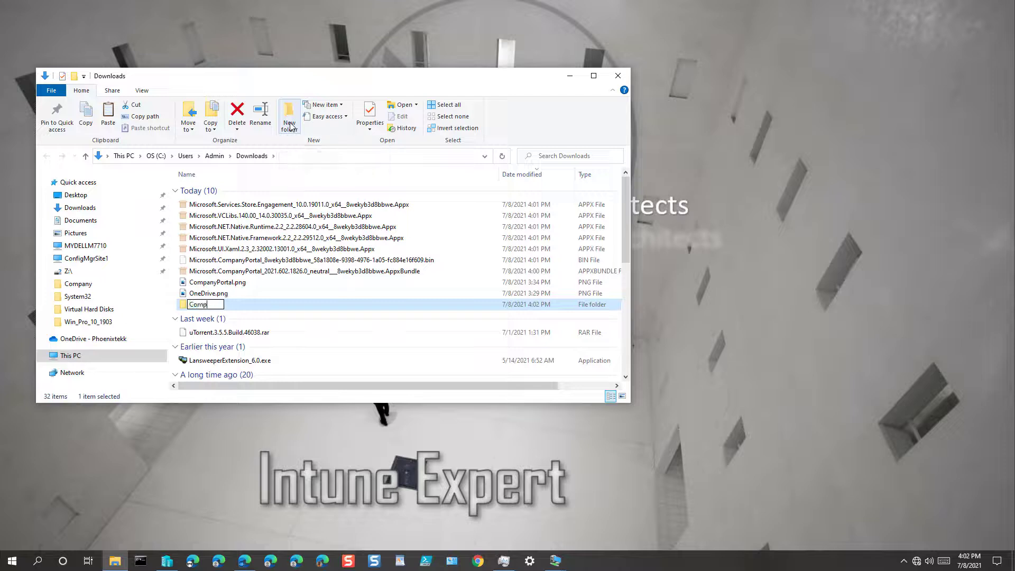
{"action": "type", "text": "anh"}
{"action": "key", "text": "BackSpace"}
{"action": "type", "text": "yPortal"}
{"action": "key", "text": "Return"}
{"action": "key", "text": "Return"}
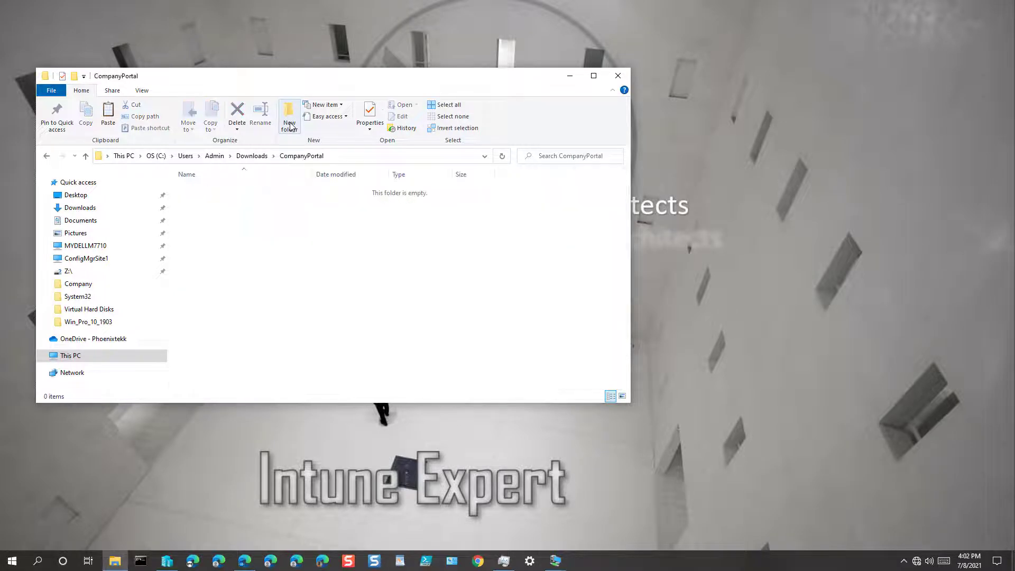
{"action": "right_click", "coordinate": [269, 276]}
{"action": "left_click", "coordinate": [339, 348]}
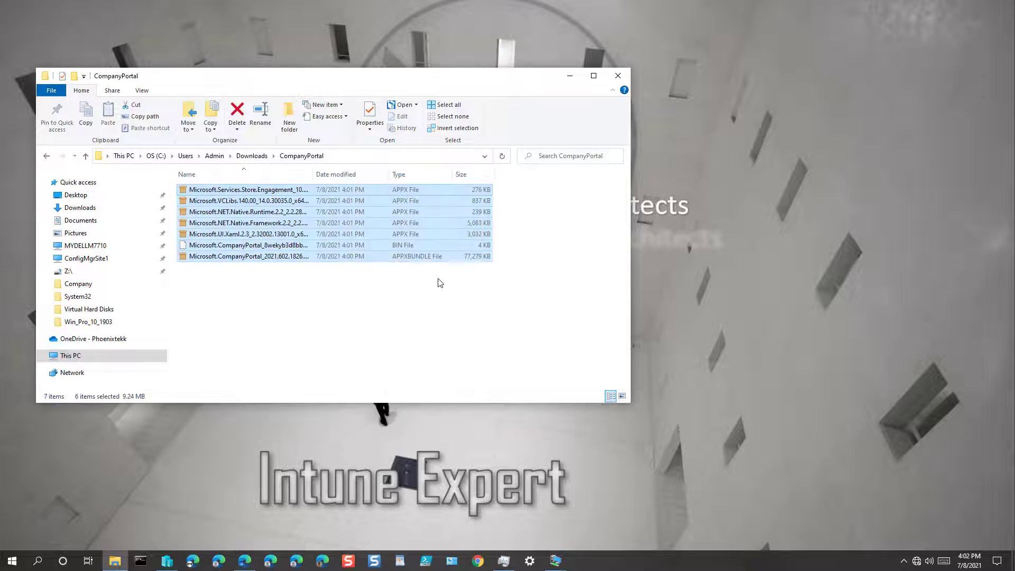
Copy the CompanyPortal folder path and go to Endpoint Manager's Apps > Windows list
{"action": "left_click", "coordinate": [368, 162]}
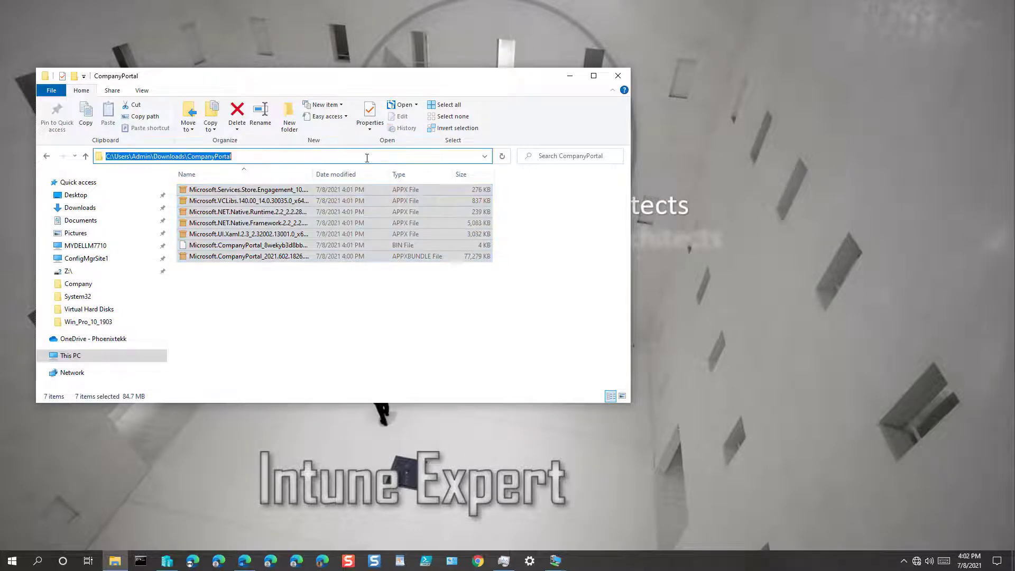
{"action": "right_click", "coordinate": [368, 158]}
{"action": "left_click", "coordinate": [400, 197]}
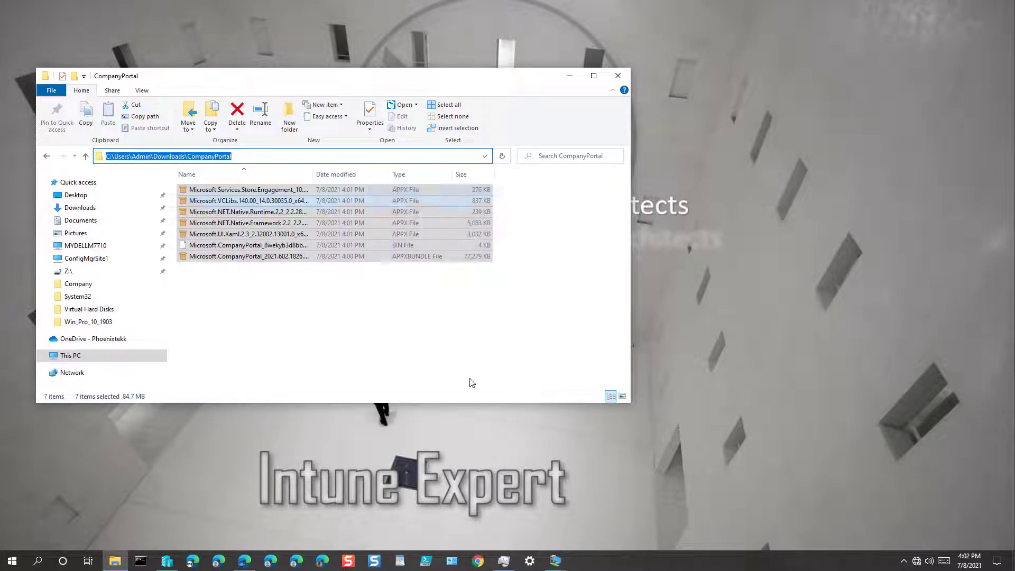
{"action": "left_click", "coordinate": [245, 561]}
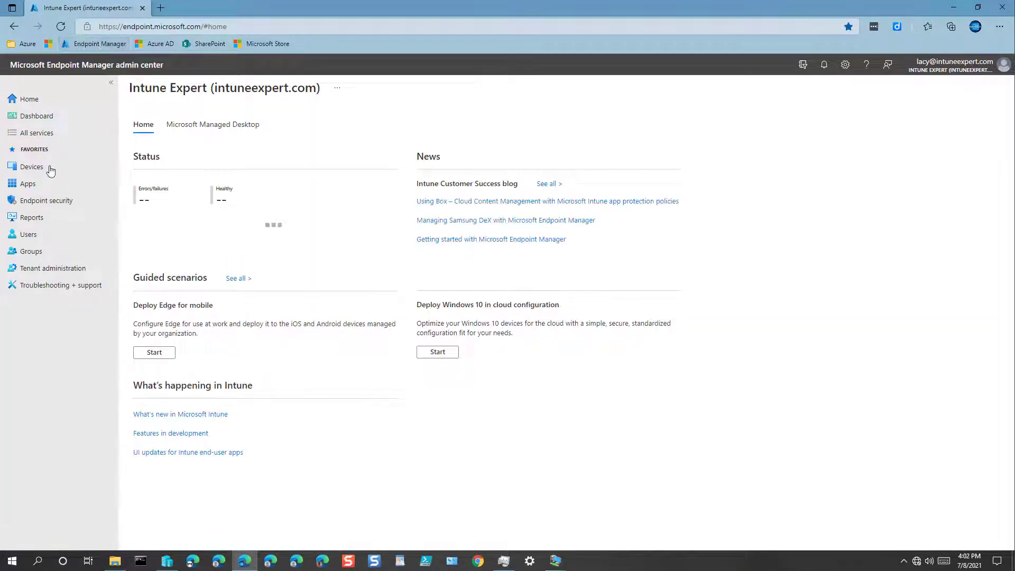
{"action": "left_click", "coordinate": [29, 184]}
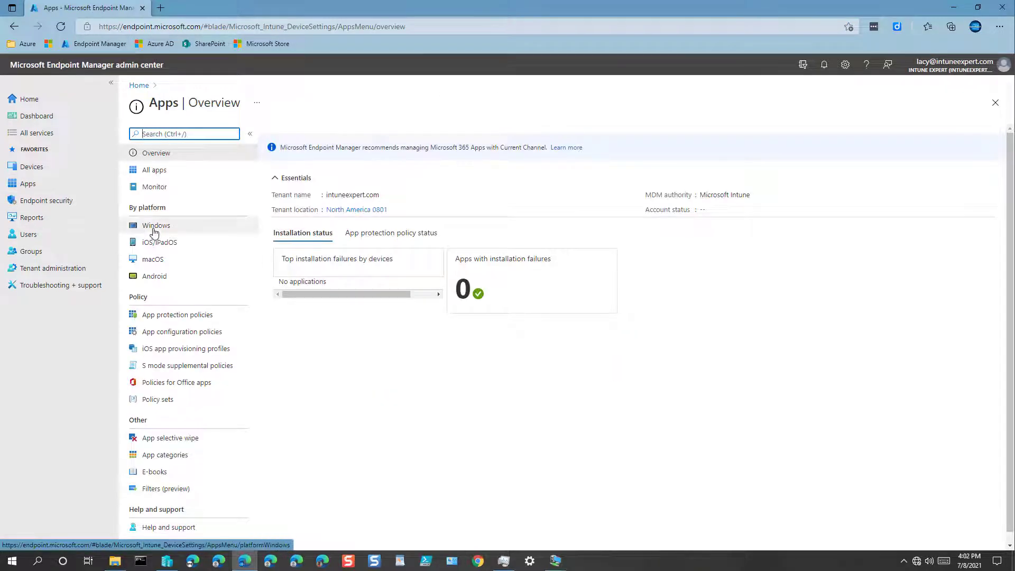
{"action": "left_click", "coordinate": [155, 226]}
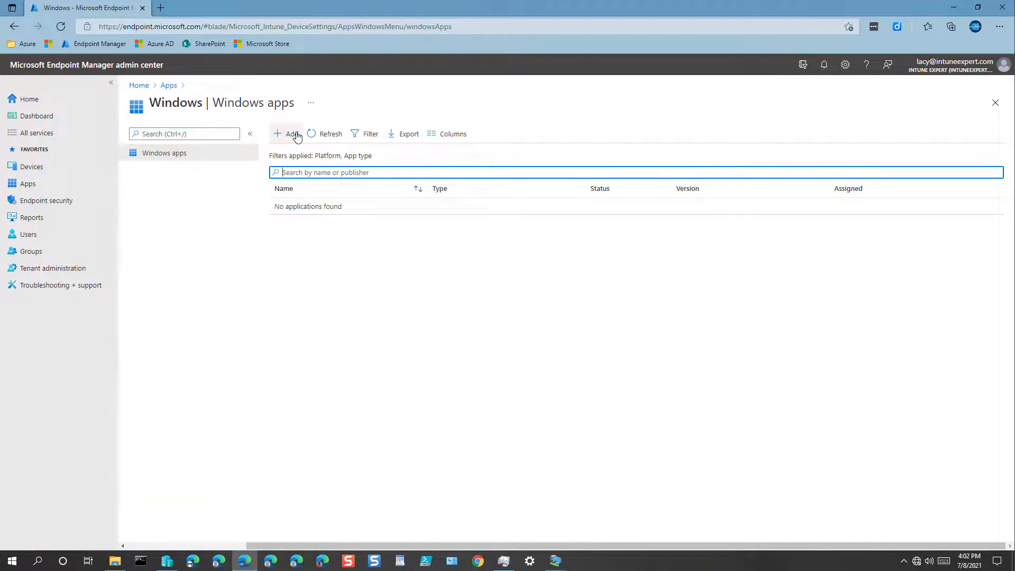
Add a new Windows app of type Line-of-business app
{"action": "left_click", "coordinate": [290, 133]}
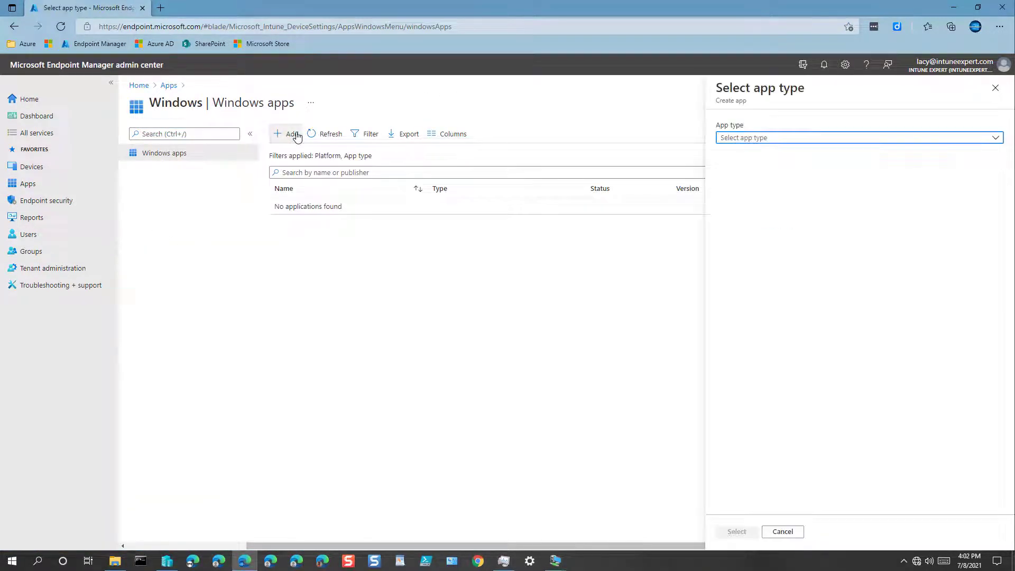
{"action": "left_click", "coordinate": [745, 138]}
{"action": "left_click", "coordinate": [751, 290]}
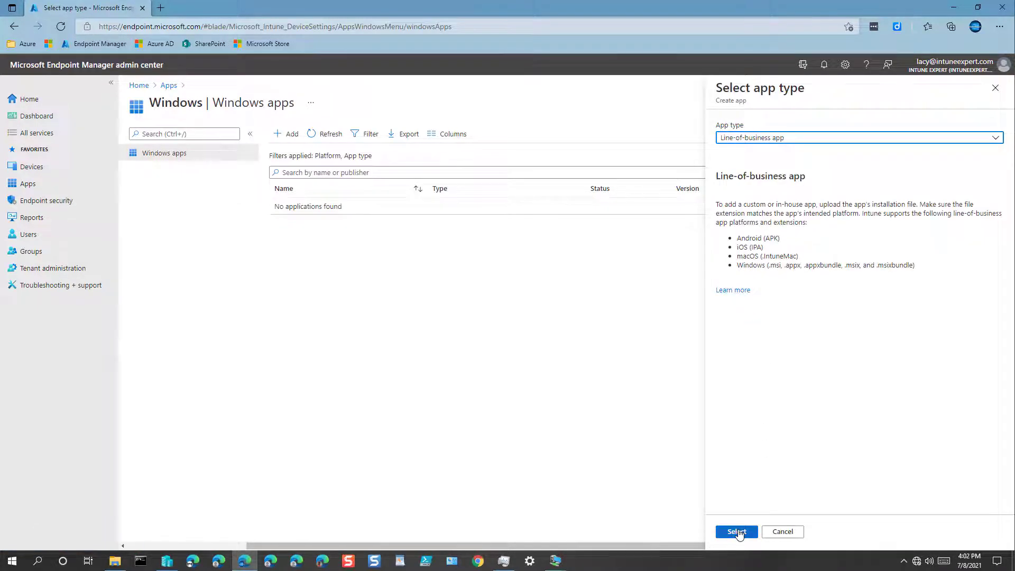
{"action": "left_click", "coordinate": [736, 531]}
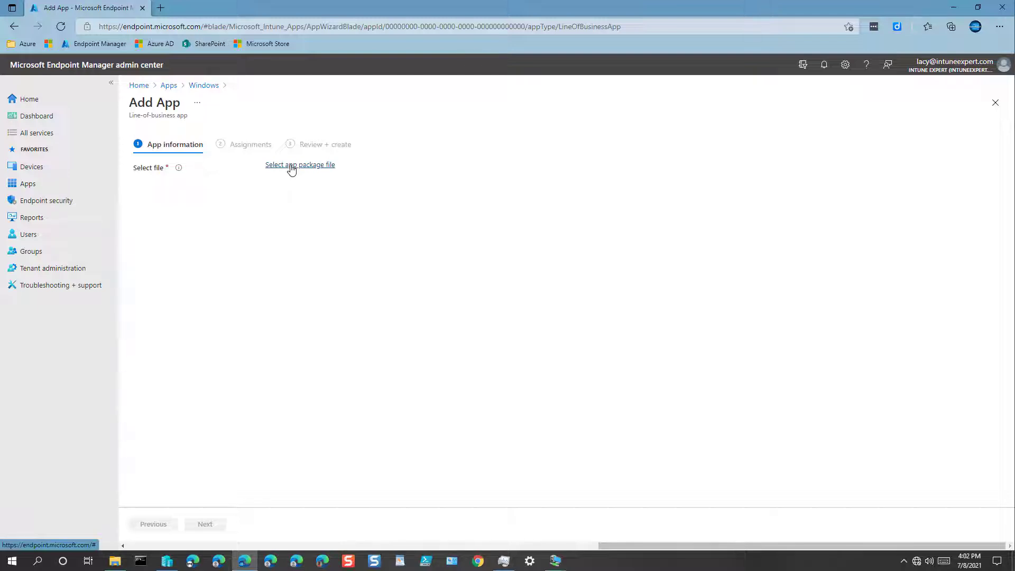
Load the Company Portal .AppxBundle from Downloads\CompanyPortal as the app package file
{"action": "left_click", "coordinate": [291, 165]}
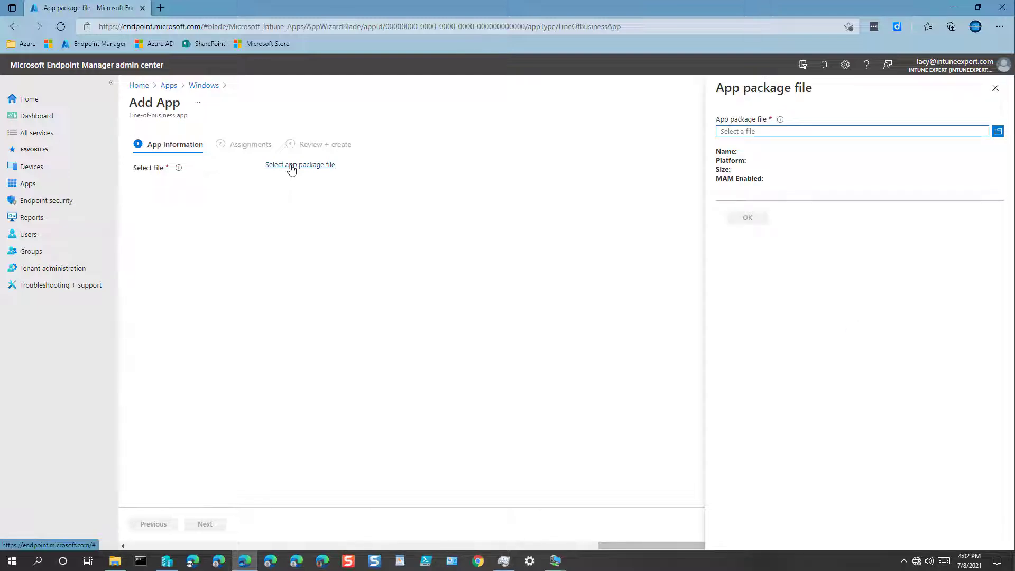
{"action": "left_click", "coordinate": [753, 132]}
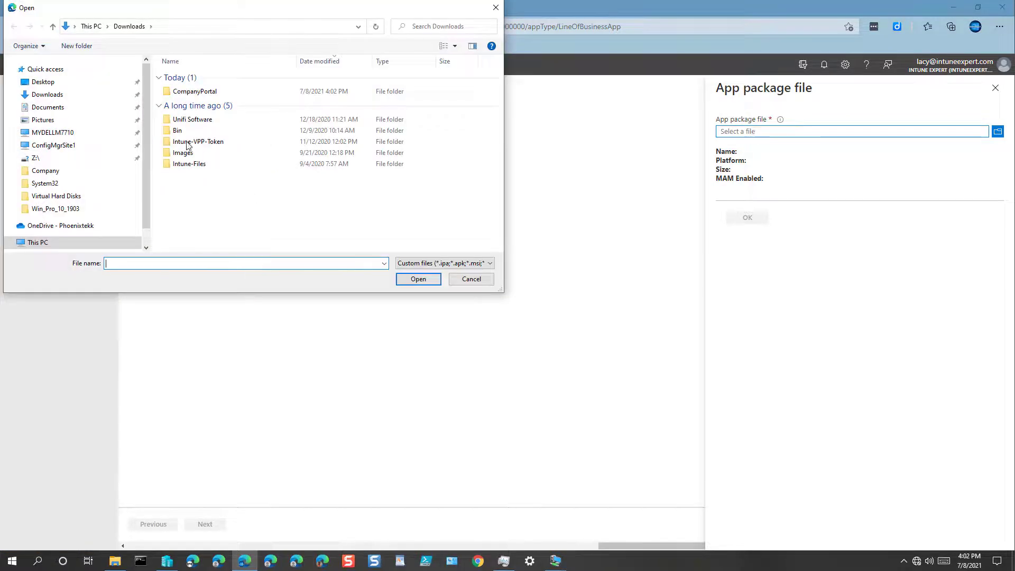
{"action": "left_click", "coordinate": [47, 94]}
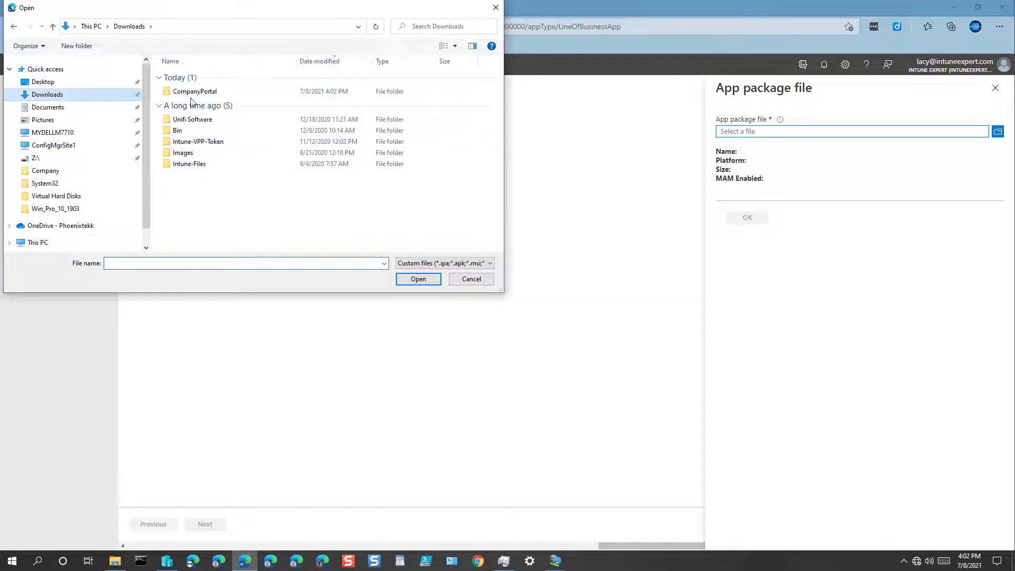
{"action": "double_click", "coordinate": [211, 95]}
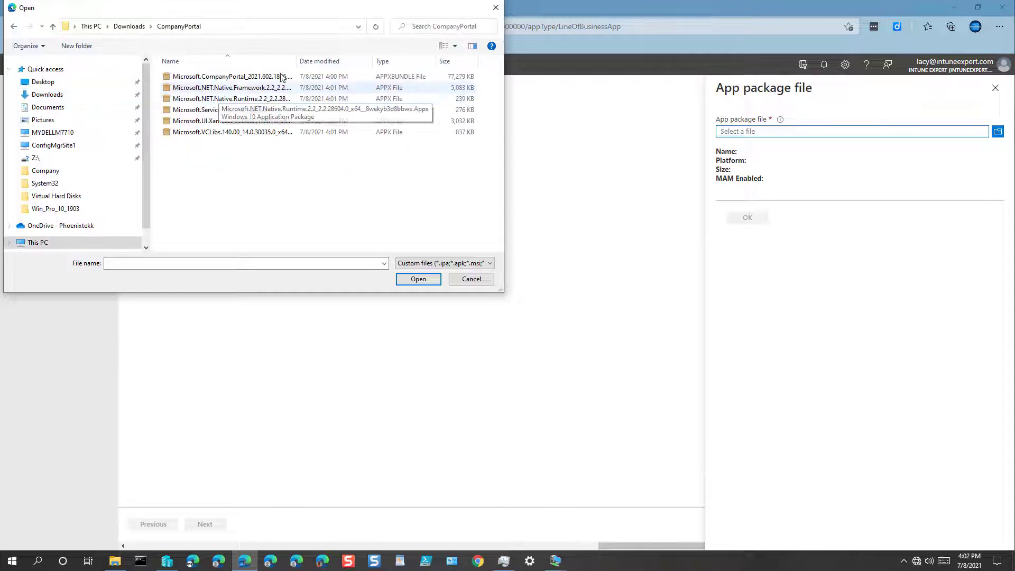
{"action": "double_click", "coordinate": [296, 62]}
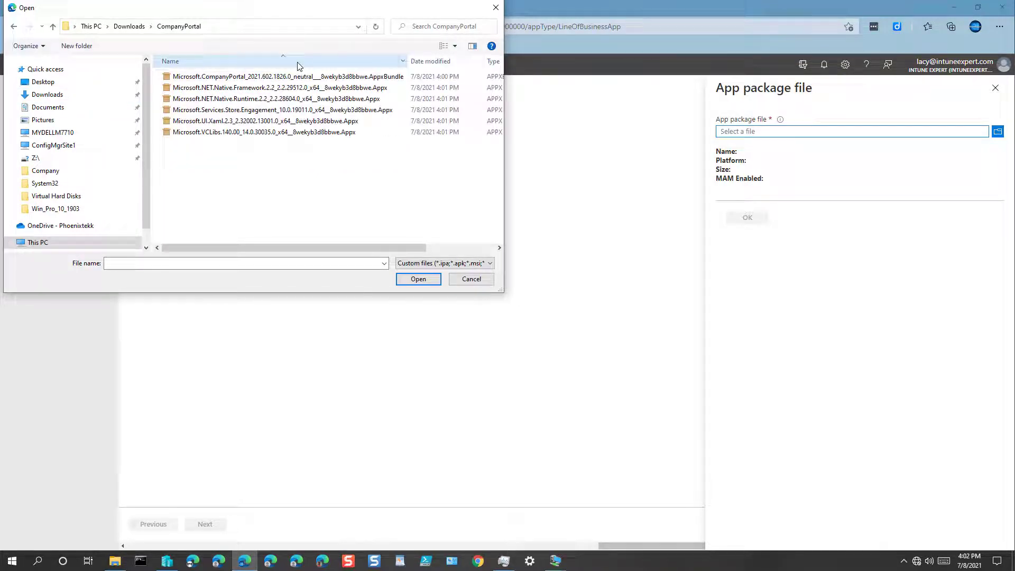
{"action": "double_click", "coordinate": [393, 77]}
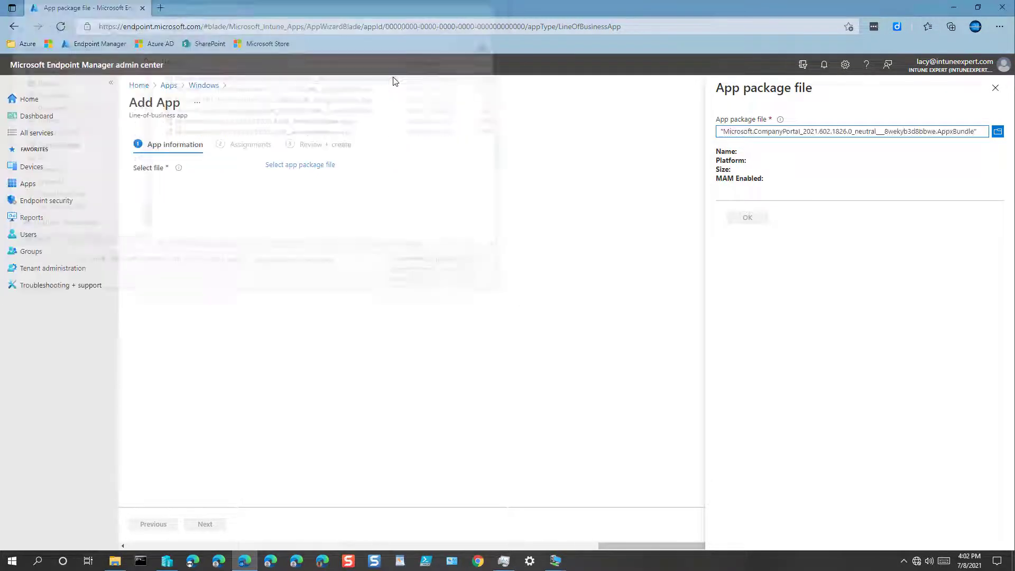
{"action": "scroll", "coordinate": [837, 317], "scroll_direction": "down", "scroll_amount": 4}
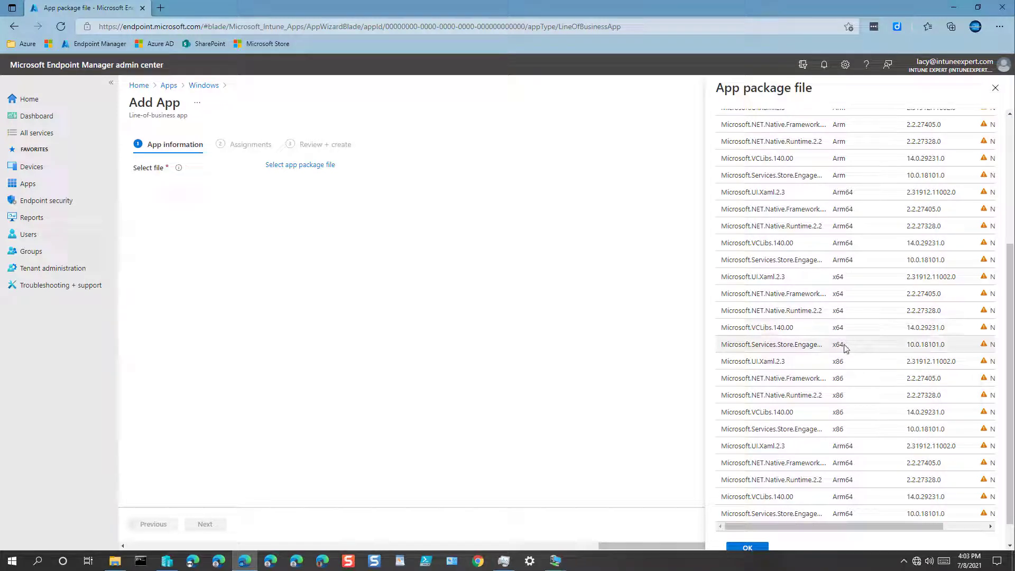
{"action": "scroll", "coordinate": [846, 280], "scroll_direction": "up", "scroll_amount": 2}
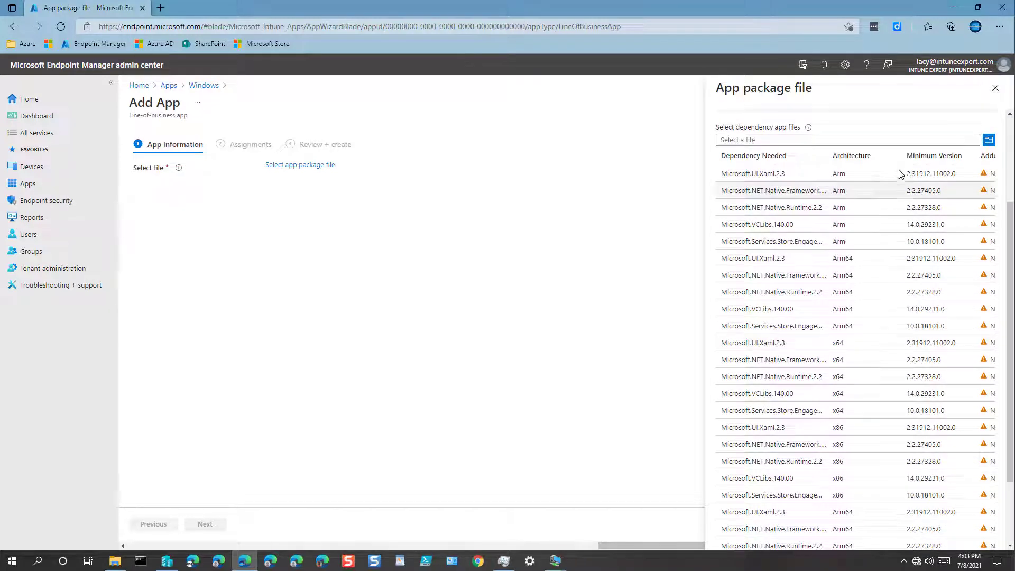
{"action": "scroll", "coordinate": [944, 146], "scroll_direction": "up", "scroll_amount": 3}
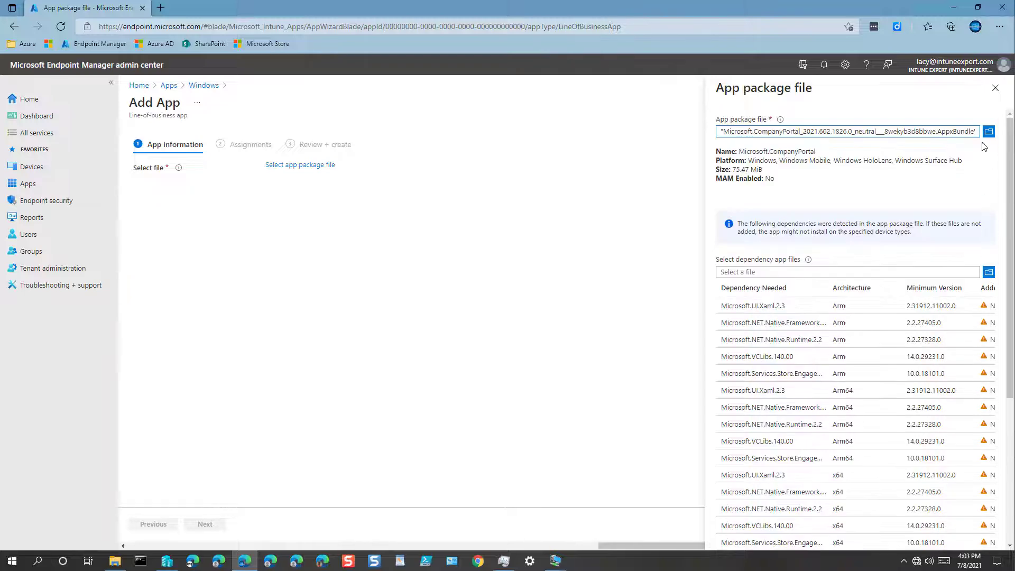
Add the five .Appx files from CompanyPortal as dependencies and confirm the app package
{"action": "left_click", "coordinate": [988, 273]}
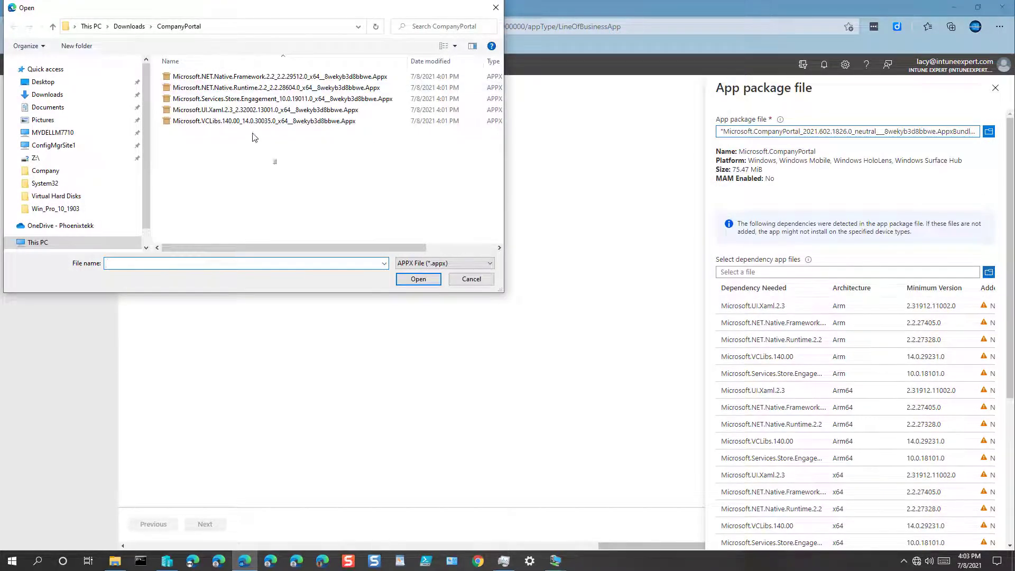
{"action": "left_click_drag", "start_coordinate": [274, 162], "coordinate": [216, 70]}
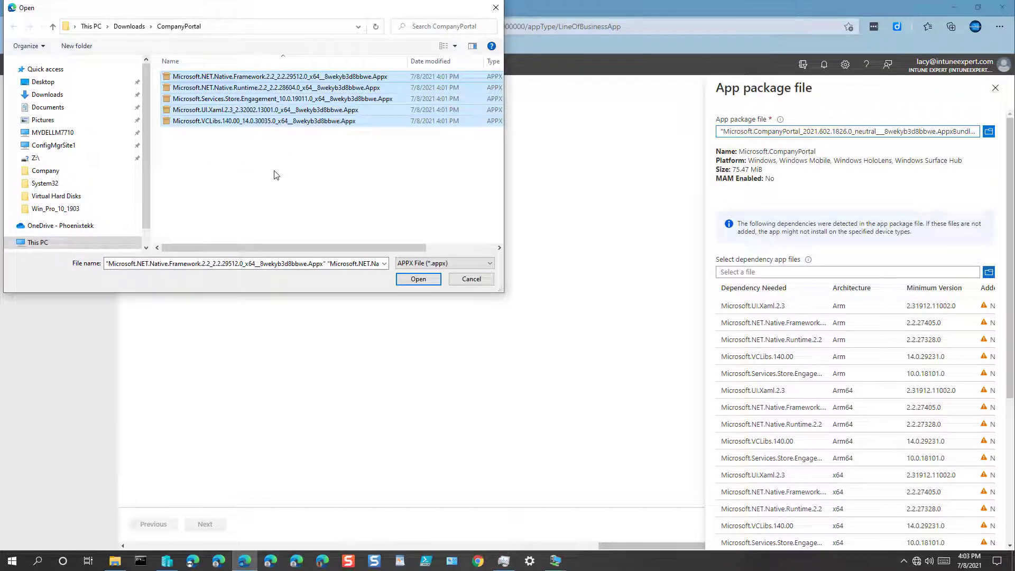
{"action": "left_click", "coordinate": [422, 280]}
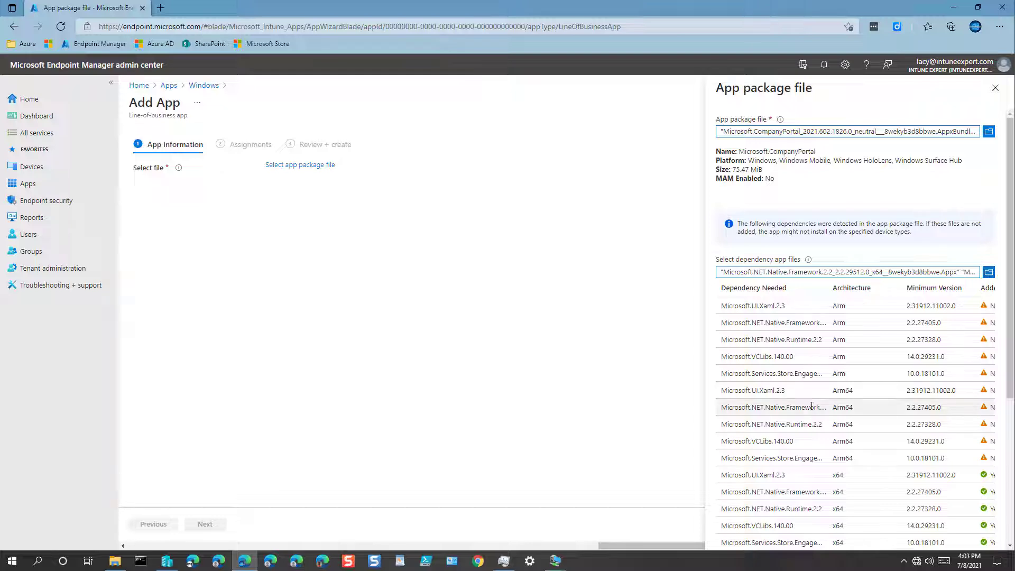
{"action": "scroll", "coordinate": [814, 407], "scroll_direction": "down", "scroll_amount": 1}
{"action": "left_click_drag", "start_coordinate": [900, 222], "coordinate": [889, 222]}
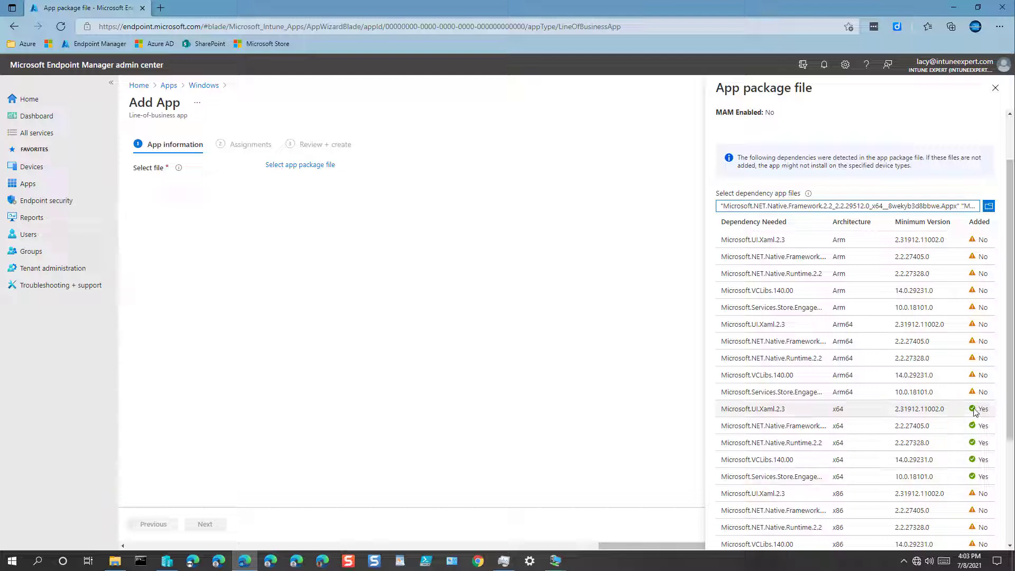
{"action": "scroll", "coordinate": [862, 384], "scroll_direction": "down", "scroll_amount": 3}
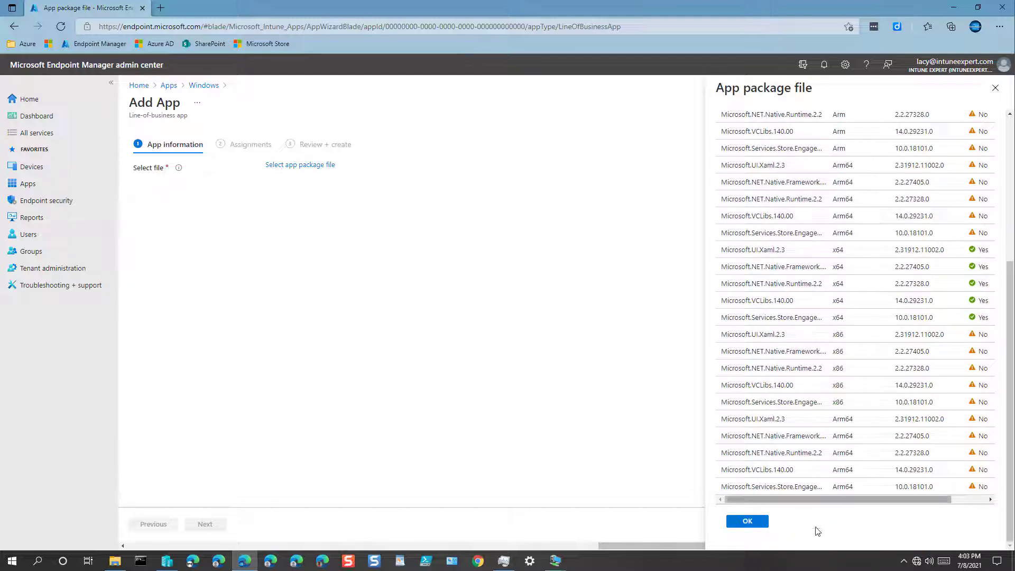
{"action": "left_click", "coordinate": [755, 523]}
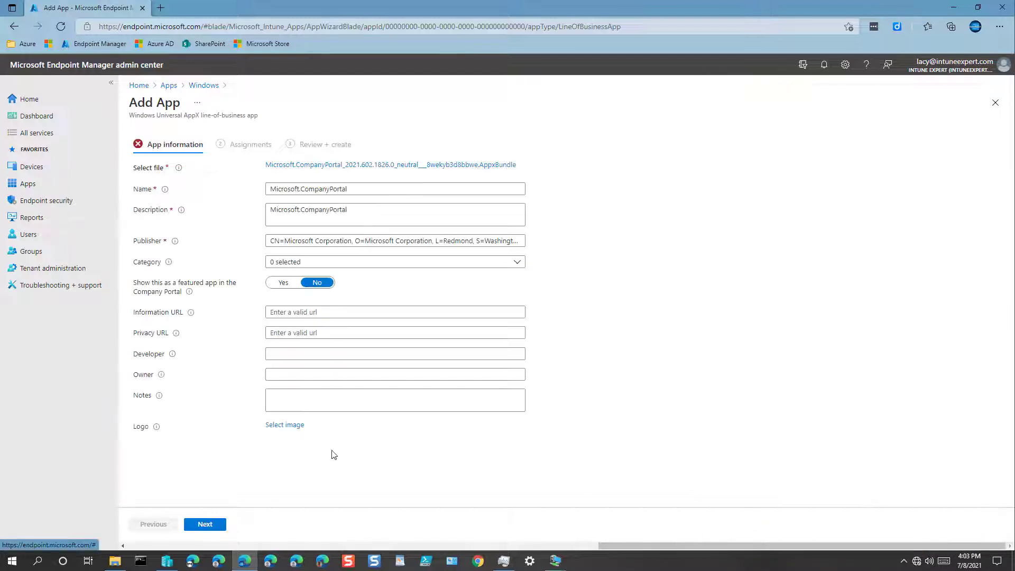
Rename the app 'Company Portal' and set its description to 'Intune Company Portal App'
{"action": "left_click_drag", "start_coordinate": [351, 188], "coordinate": [180, 183]}
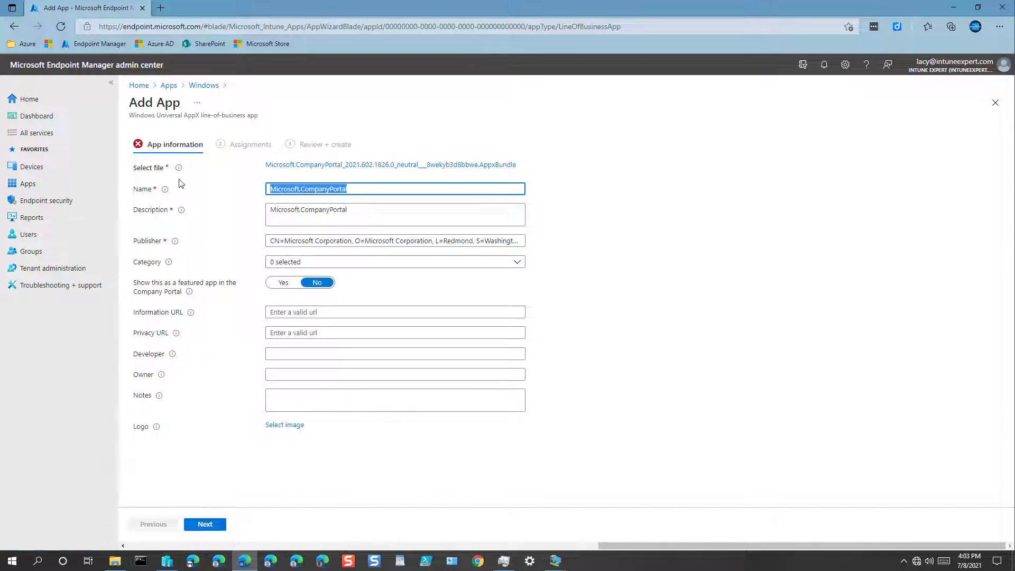
{"action": "key", "text": "Home"}
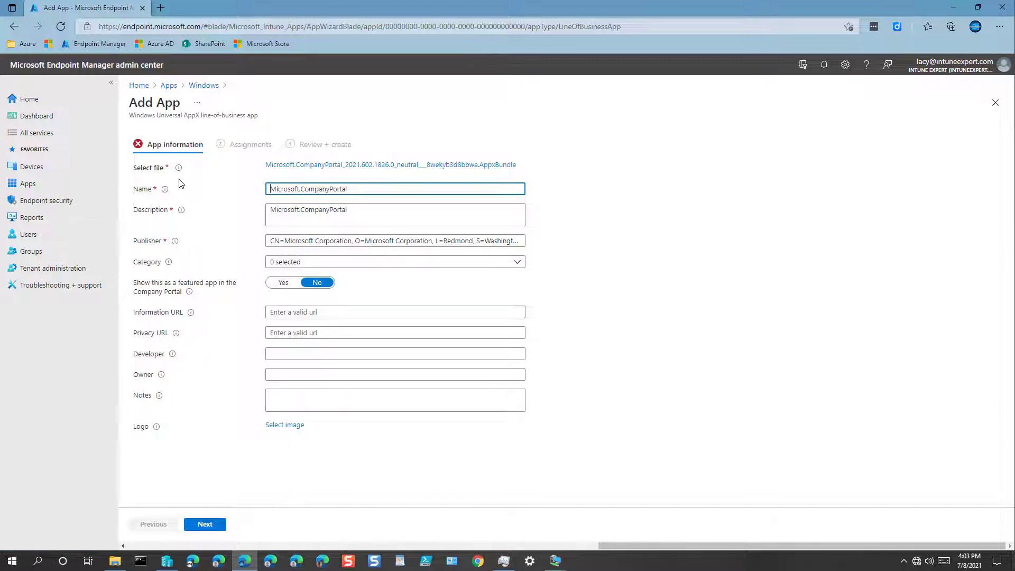
{"action": "key", "text": "Delete"}
{"action": "key", "text": "Delete"}
{"action": "key", "text": "Delete"}
{"action": "key", "text": "Delete"}
{"action": "key", "text": "Delete"}
{"action": "key", "text": "Delete"}
{"action": "key", "text": "Delete"}
{"action": "key", "text": "Delete"}
{"action": "key", "text": "Delete"}
{"action": "key", "text": "Delete"}
{"action": "key", "text": "ctrl+a"}
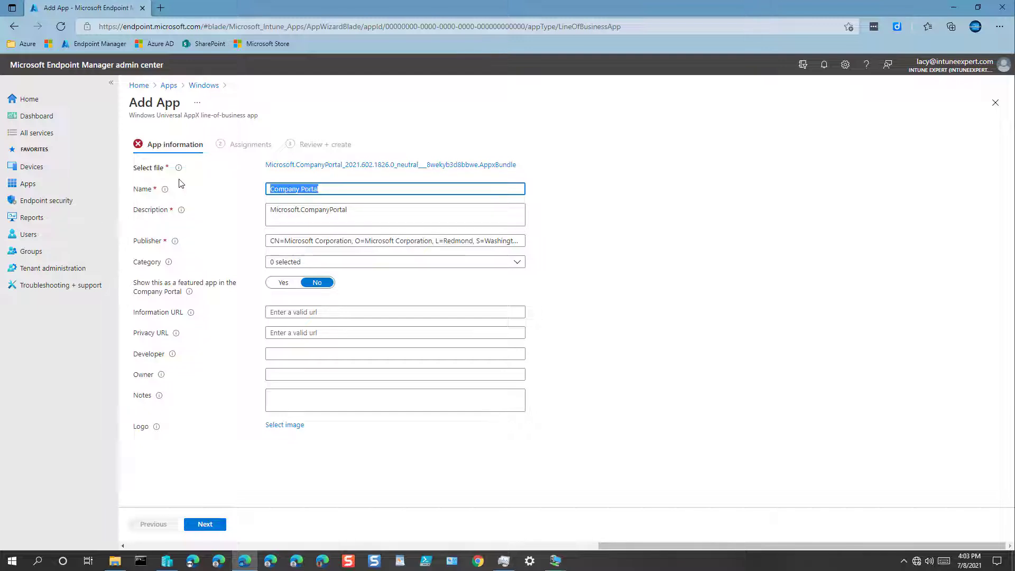
{"action": "key", "text": "Tab"}
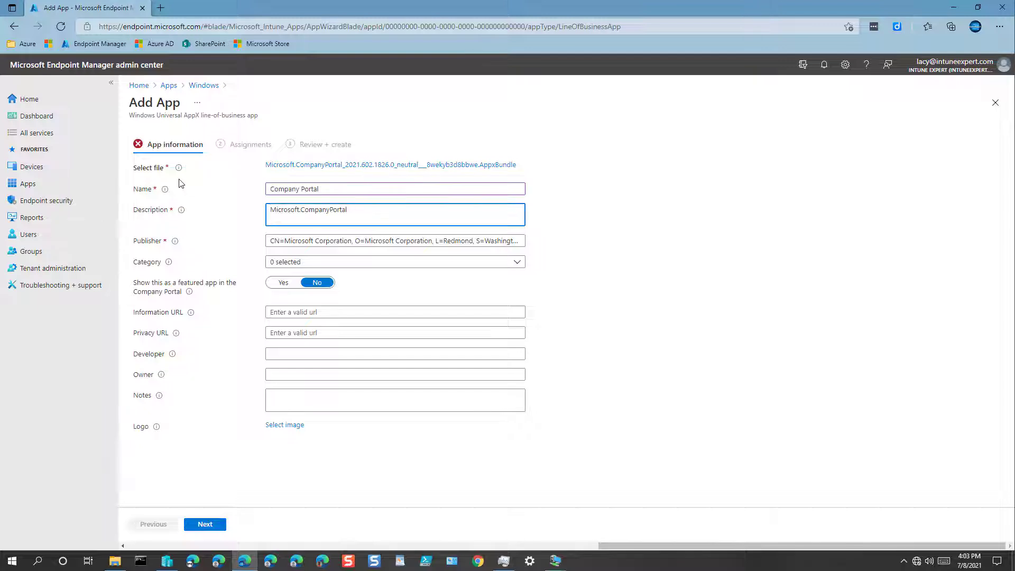
{"action": "key", "text": "ctrl+a"}
{"action": "type", "text": "Int"}
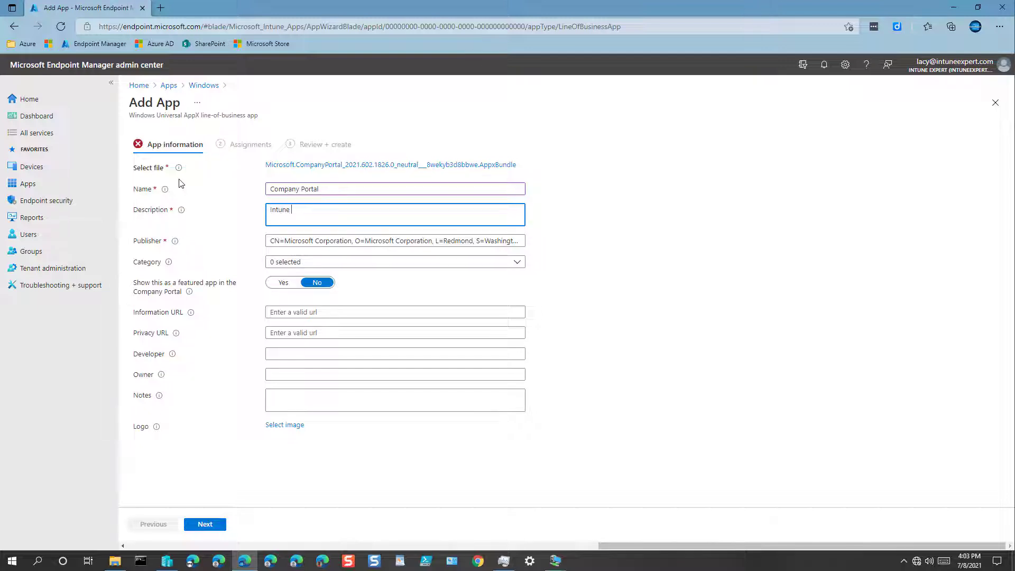
{"action": "type", "text": "une Company Portal App"}
Set the category to Computer management and mark the app as featured
{"action": "left_click", "coordinate": [295, 261]}
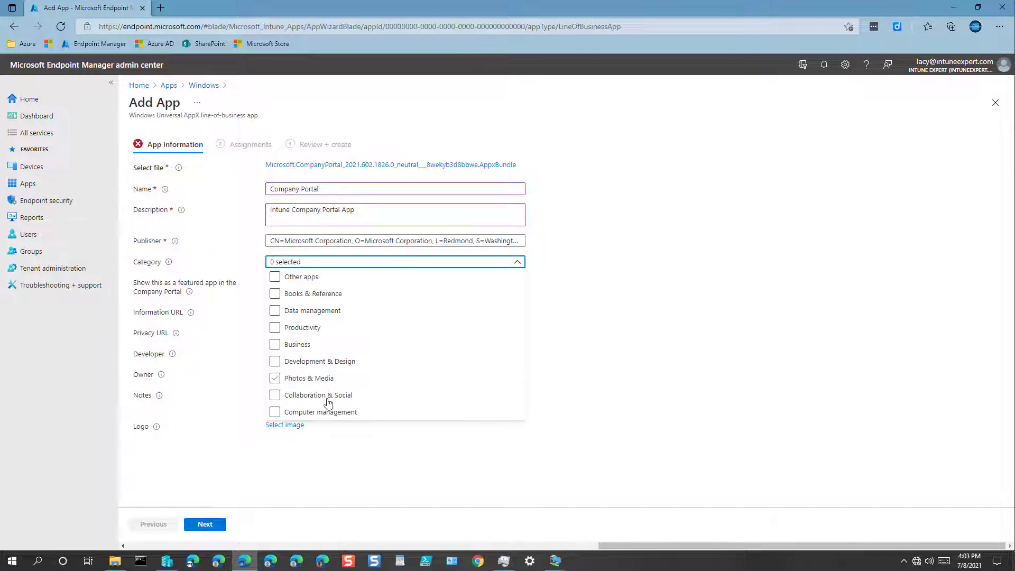
{"action": "left_click", "coordinate": [274, 412]}
{"action": "left_click", "coordinate": [687, 349]}
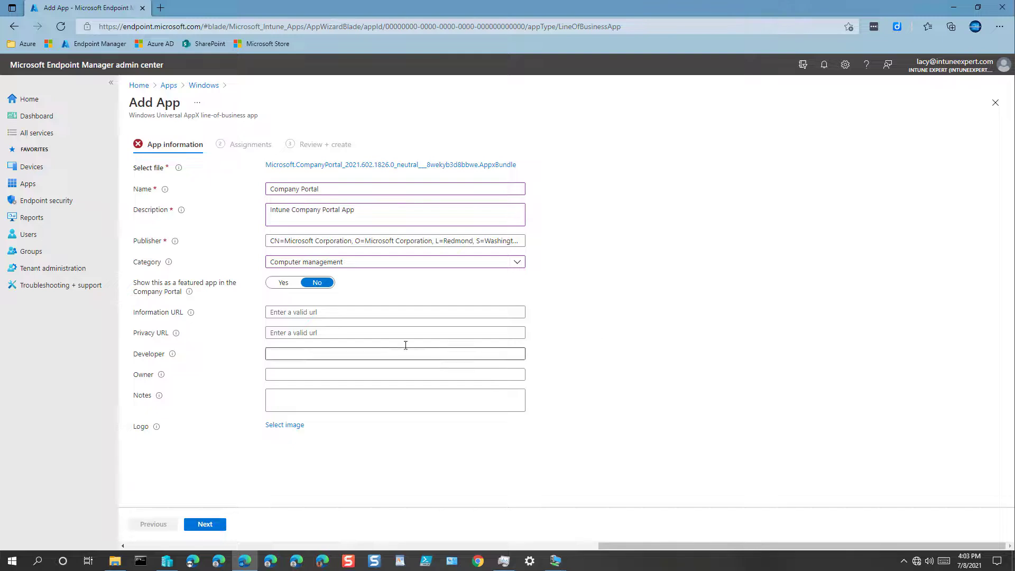
{"action": "left_click", "coordinate": [279, 285]}
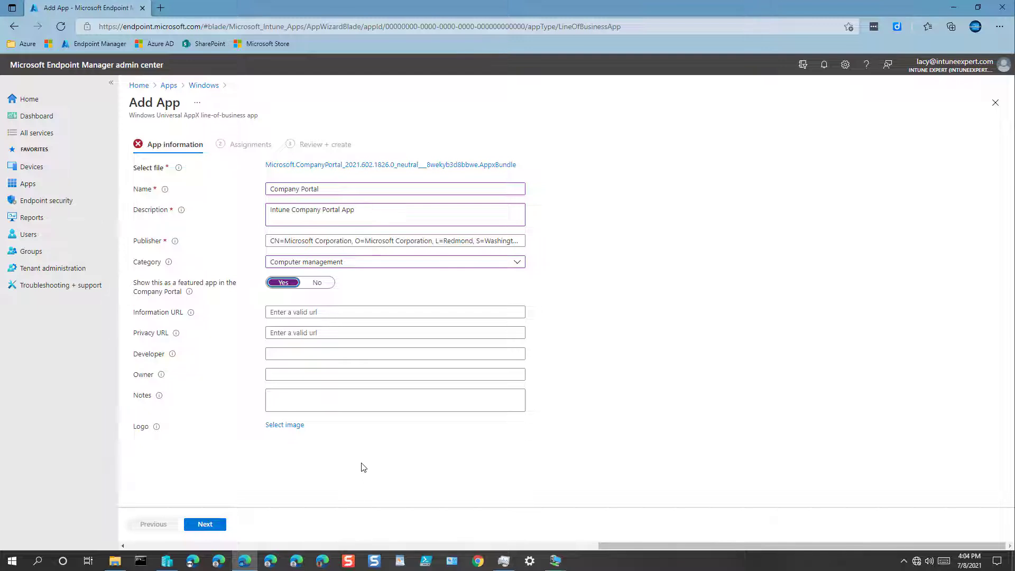
Upload CompanyPortal.png from Downloads as the app logo and continue to Assignments
{"action": "left_click", "coordinate": [284, 426]}
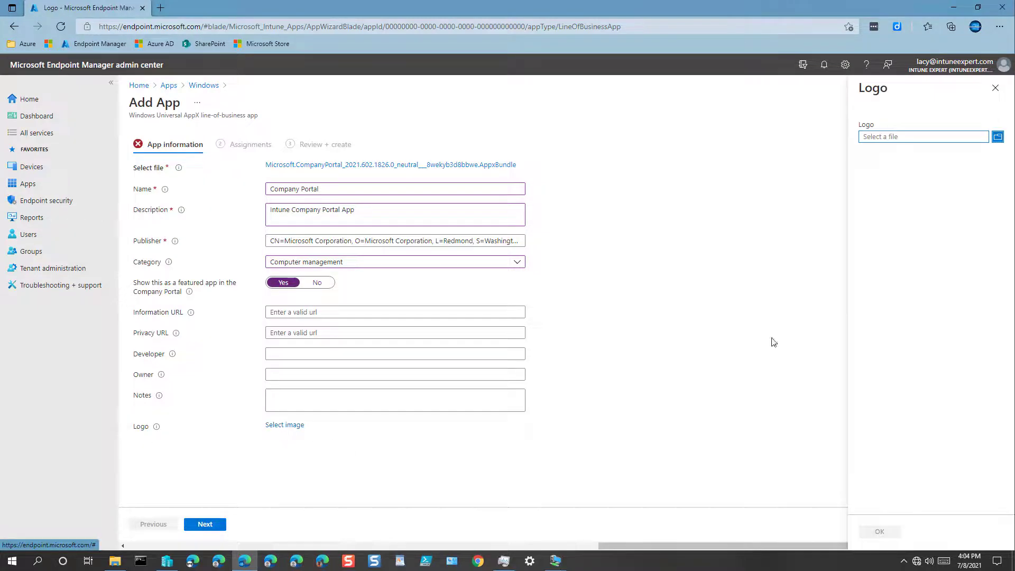
{"action": "left_click", "coordinate": [885, 139]}
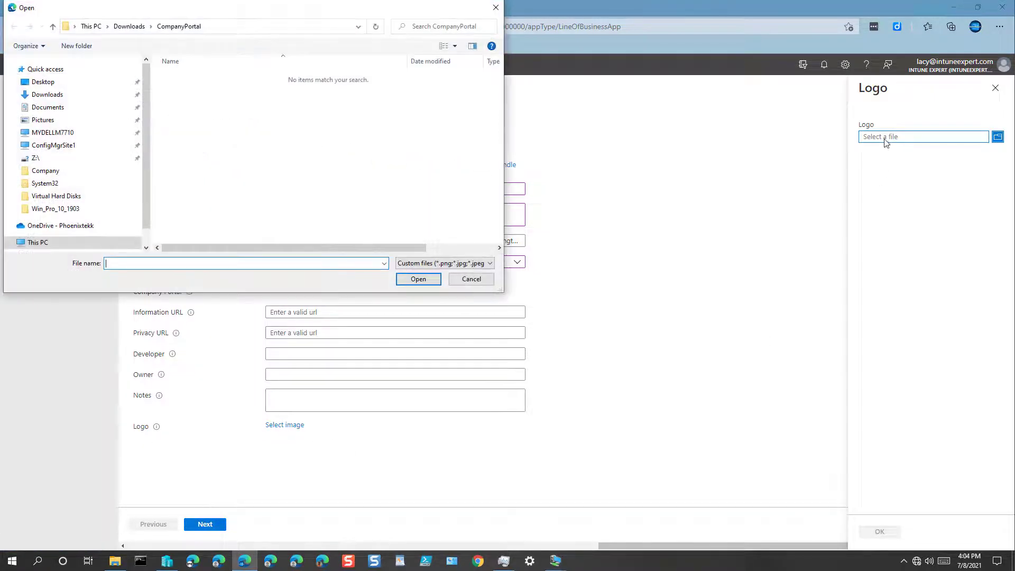
{"action": "left_click", "coordinate": [48, 94]}
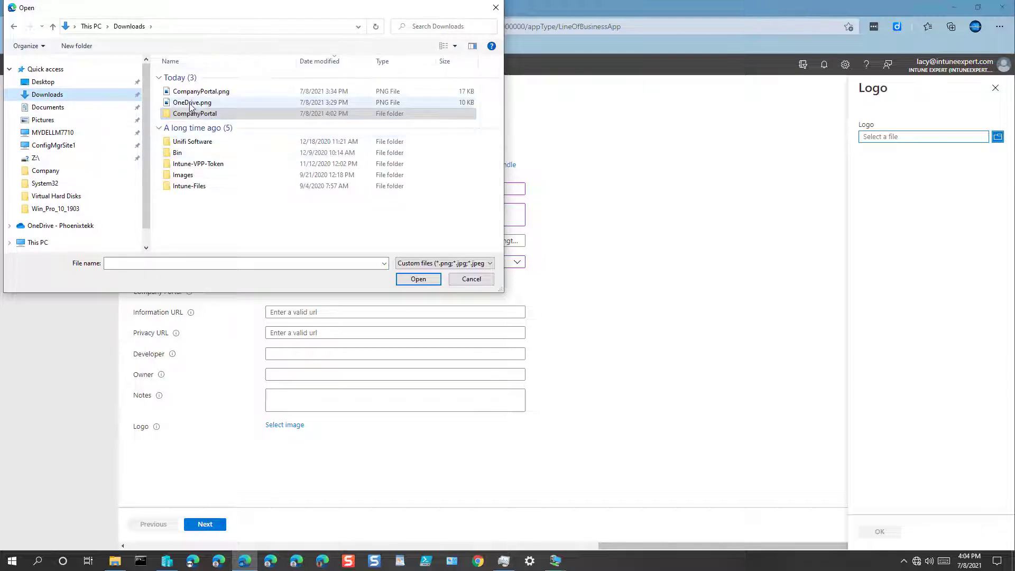
{"action": "double_click", "coordinate": [192, 92]}
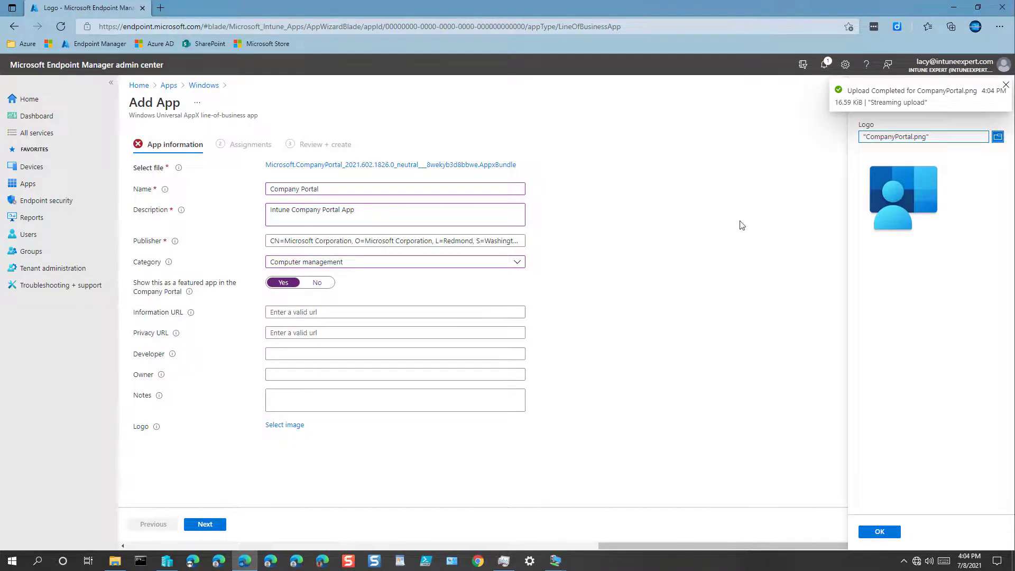
{"action": "left_click", "coordinate": [891, 532]}
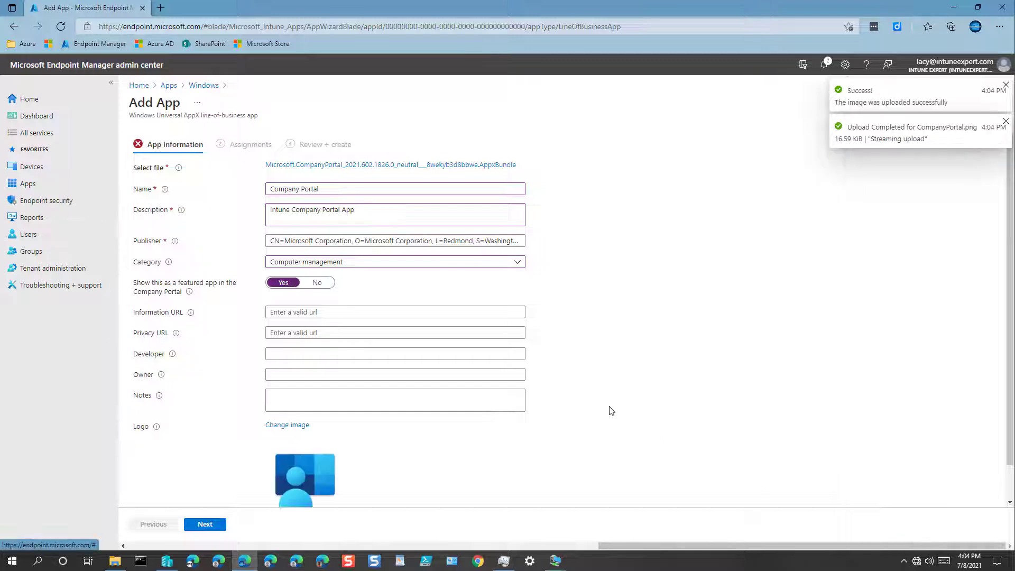
{"action": "left_click", "coordinate": [213, 526]}
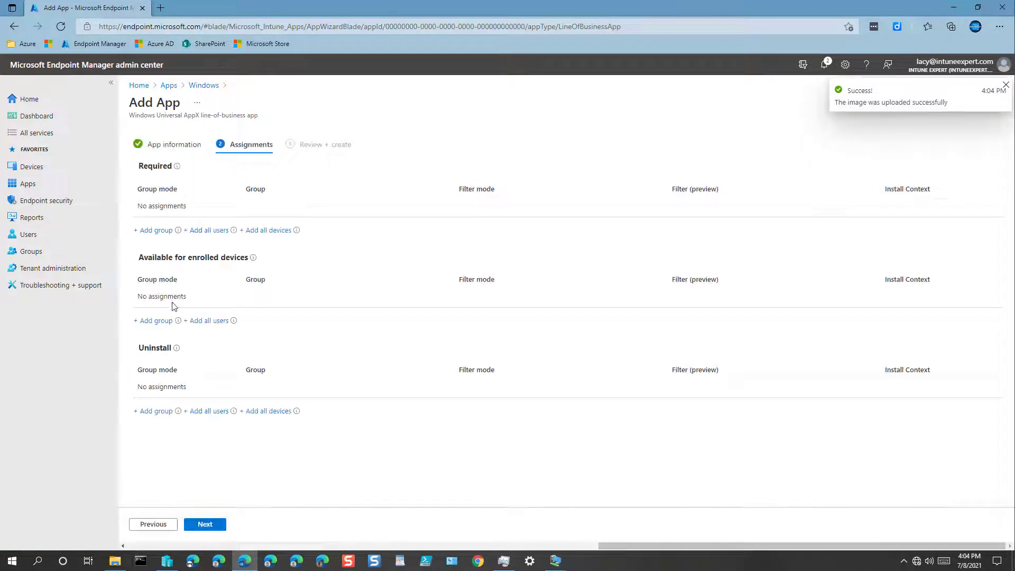
Add INT-DevicesWindows-Corporate and INT-DevicesWindows-Personal under Required, then go to Review + create
{"action": "left_click", "coordinate": [164, 231]}
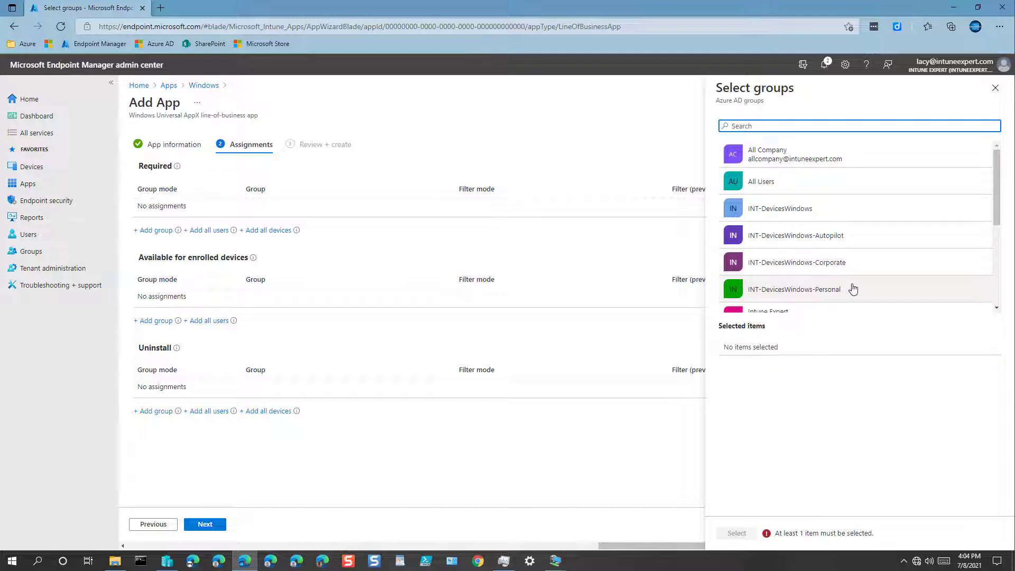
{"action": "left_click", "coordinate": [846, 264]}
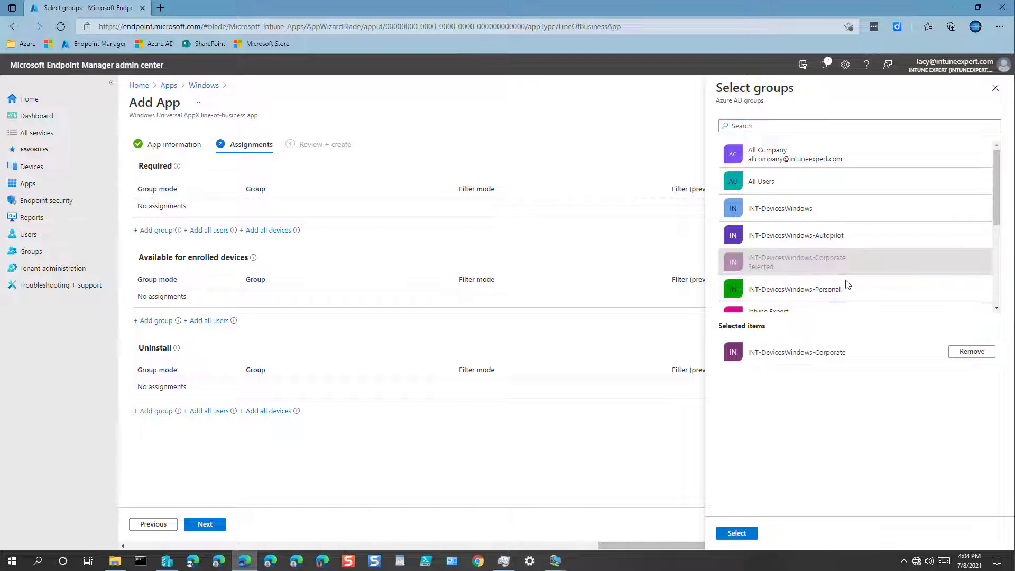
{"action": "left_click", "coordinate": [848, 288]}
{"action": "left_click", "coordinate": [740, 532]}
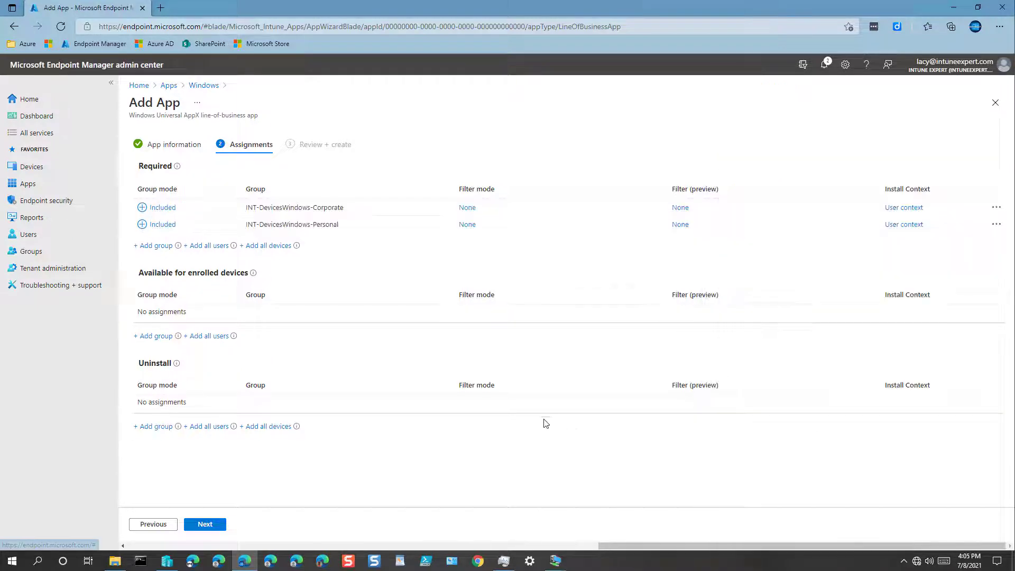
{"action": "left_click", "coordinate": [207, 523]}
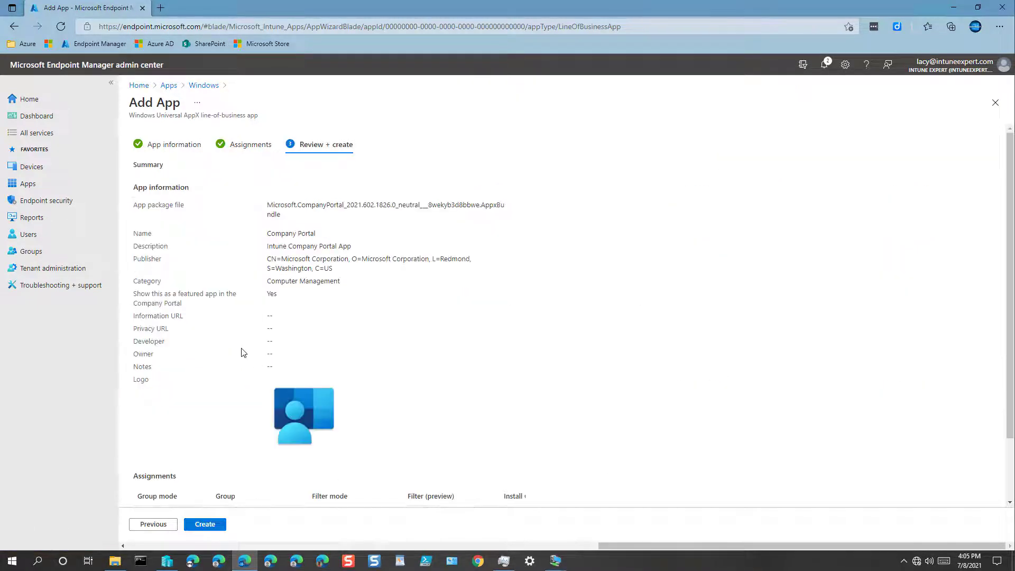
Check the Review + create summary and create the Company Portal app
{"action": "scroll", "coordinate": [243, 352], "scroll_direction": "down", "scroll_amount": 3}
{"action": "scroll", "coordinate": [244, 353], "scroll_direction": "up", "scroll_amount": 3}
{"action": "left_click", "coordinate": [206, 525]}
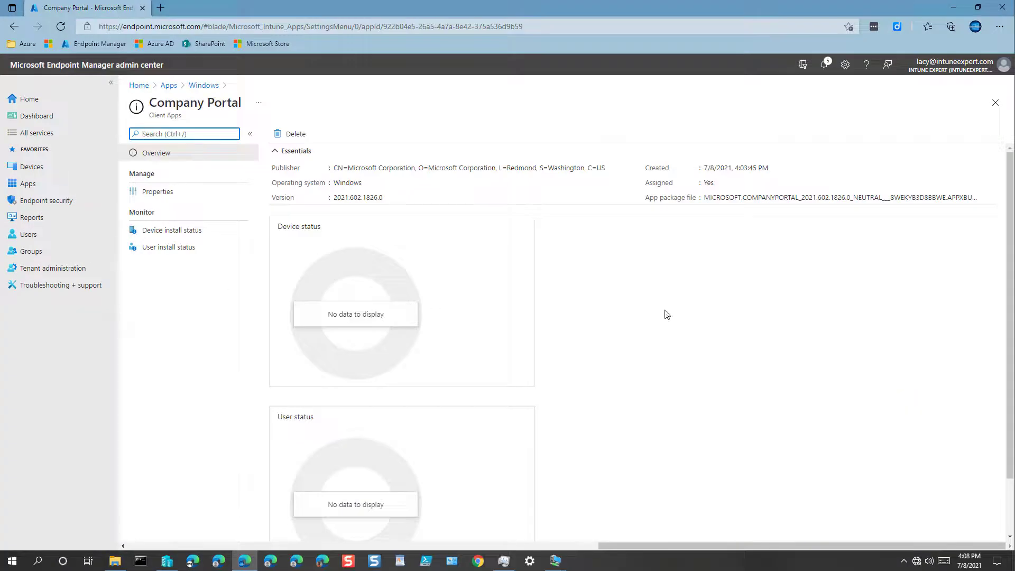
Review the Company Portal upload notifications, then go back to the Windows apps list
{"action": "left_click", "coordinate": [824, 65]}
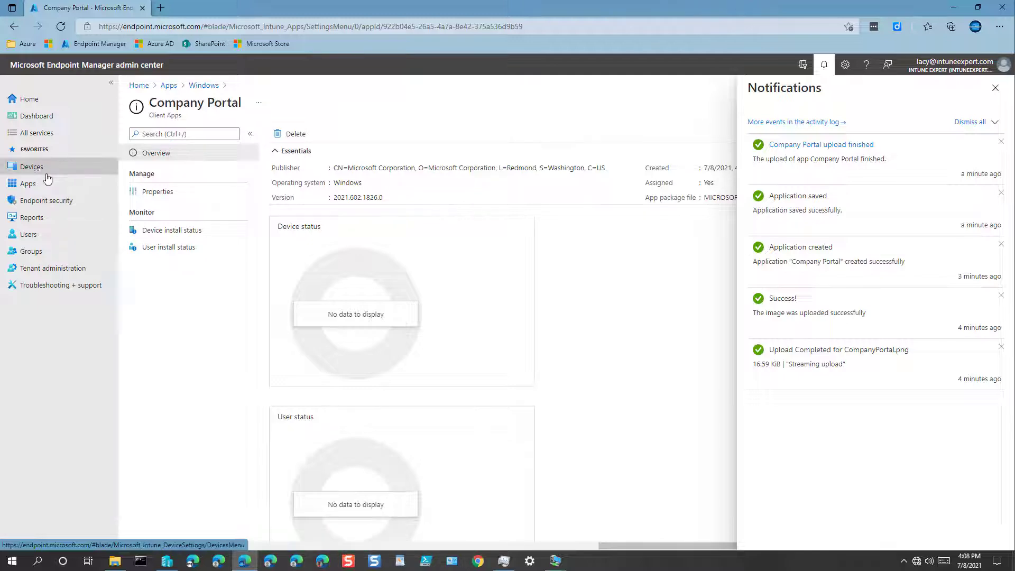
{"action": "left_click", "coordinate": [204, 85]}
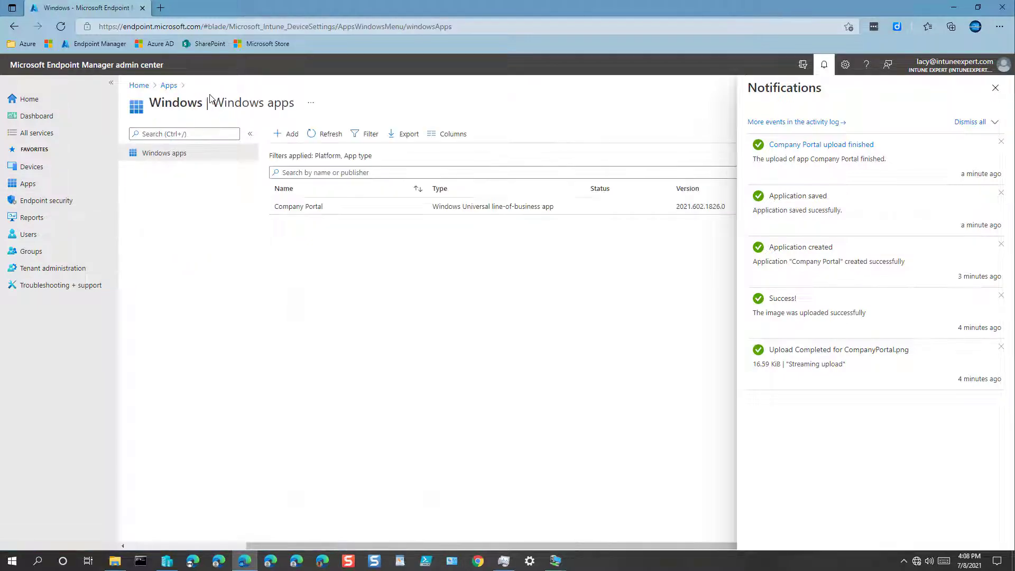
Open Company Portal and review its device install status, user install status and properties
{"action": "left_click", "coordinate": [299, 207]}
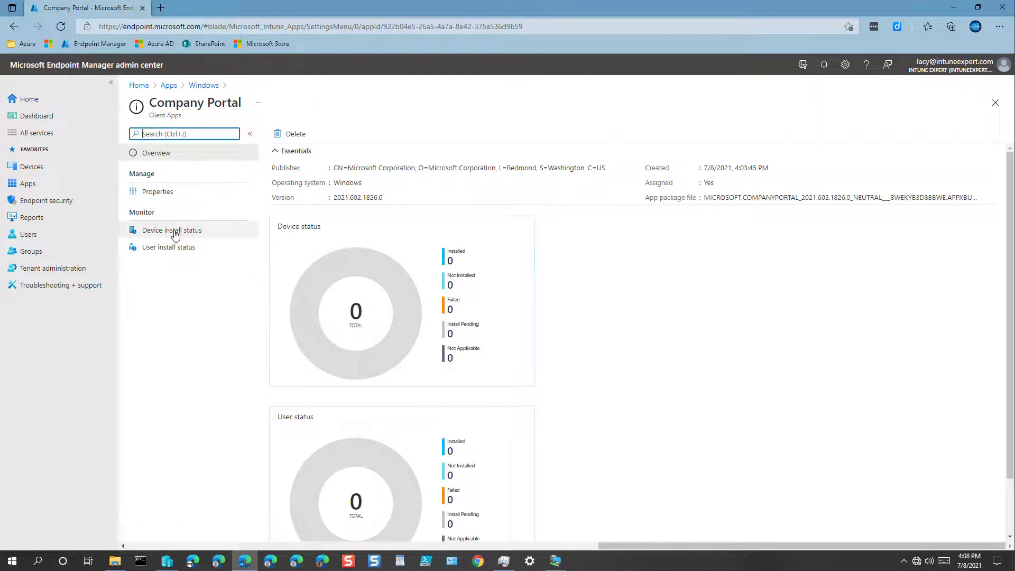
{"action": "left_click", "coordinate": [174, 231]}
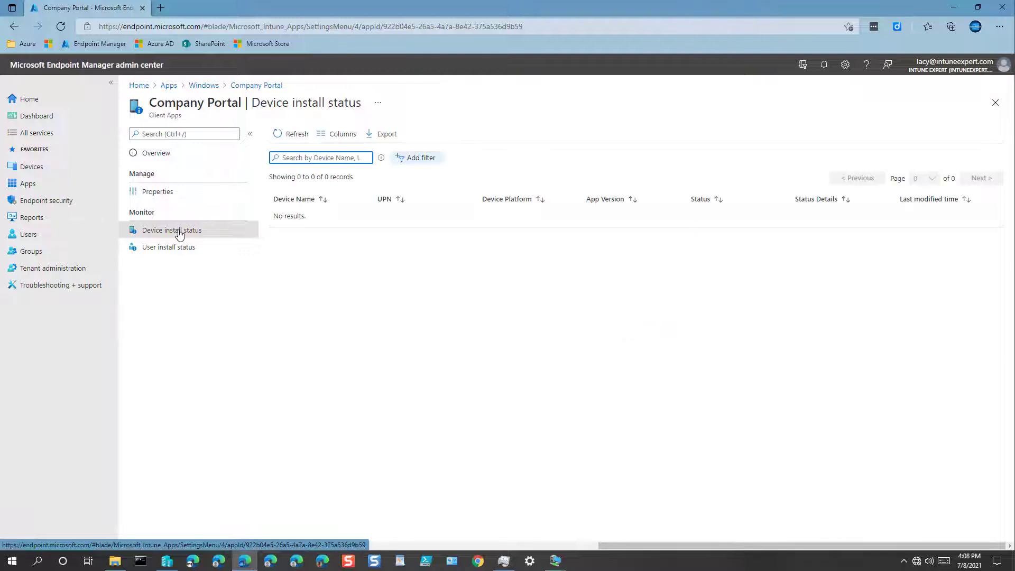
{"action": "left_click", "coordinate": [186, 249]}
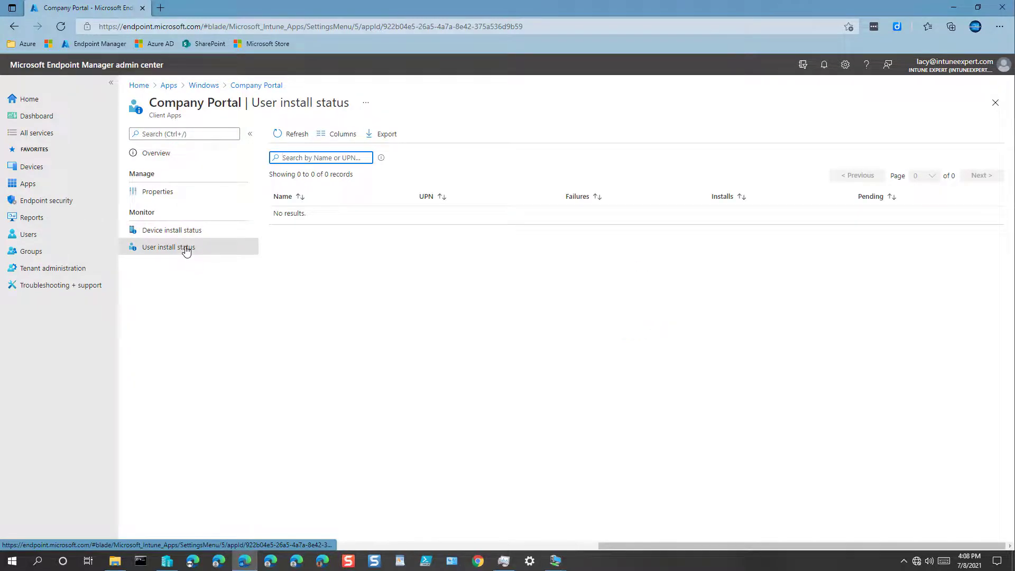
{"action": "left_click", "coordinate": [168, 194]}
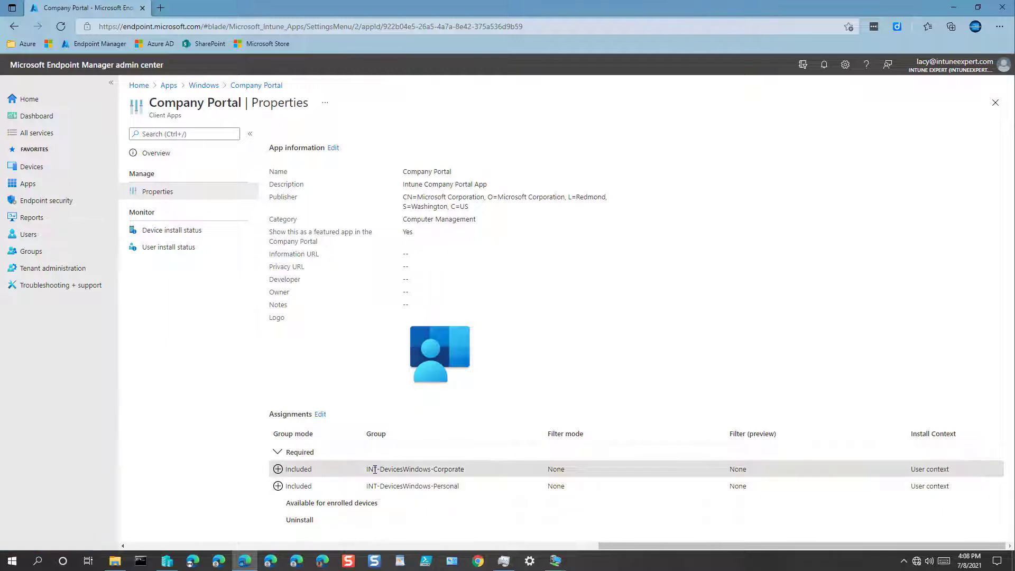
Select the INT-DevicesWindows-Corporate group name and open Groups in a new browser tab
{"action": "left_click_drag", "start_coordinate": [366, 468], "coordinate": [458, 468]}
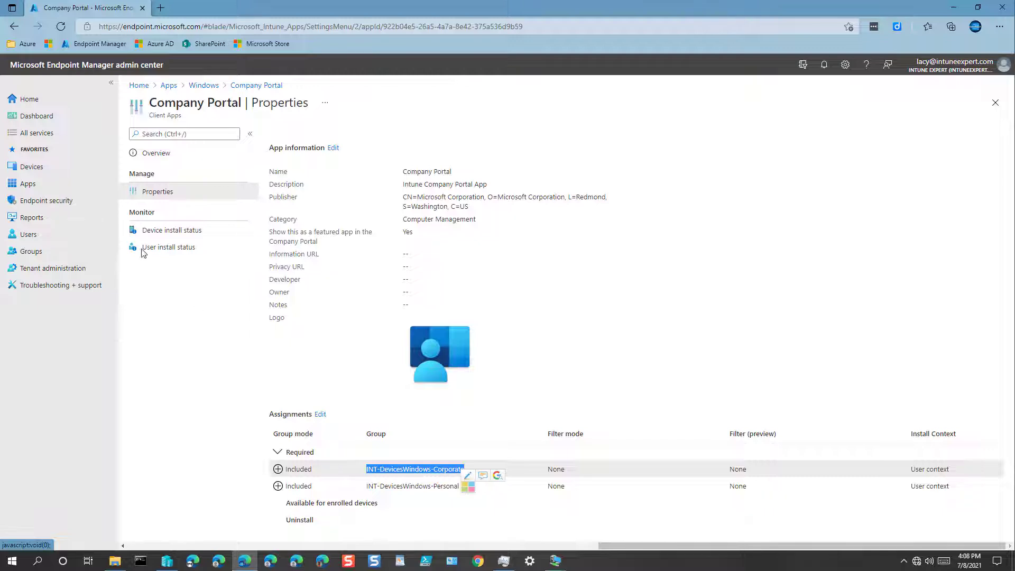
{"action": "right_click", "coordinate": [33, 251]}
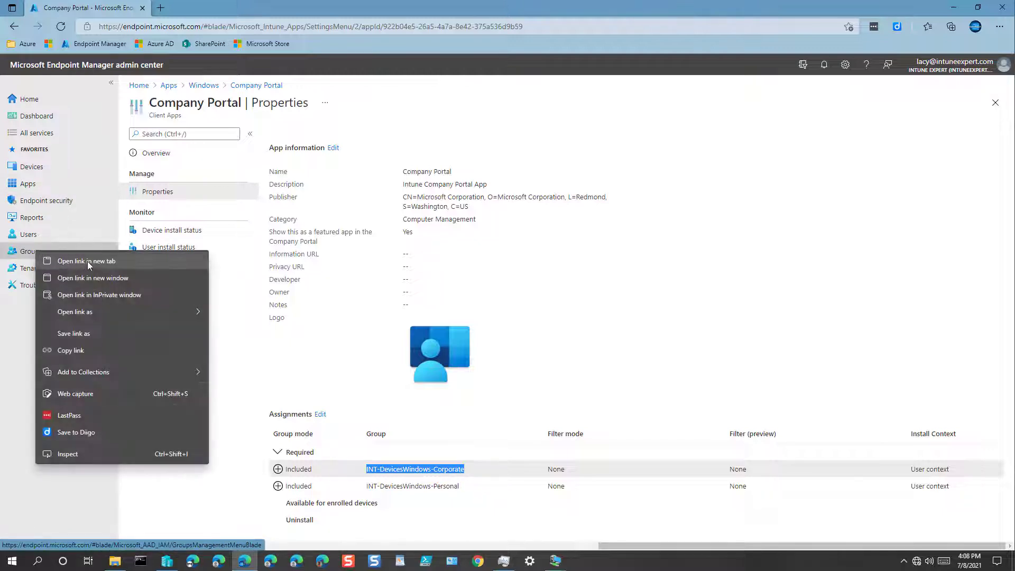
{"action": "left_click", "coordinate": [87, 261]}
{"action": "left_click", "coordinate": [198, 7]}
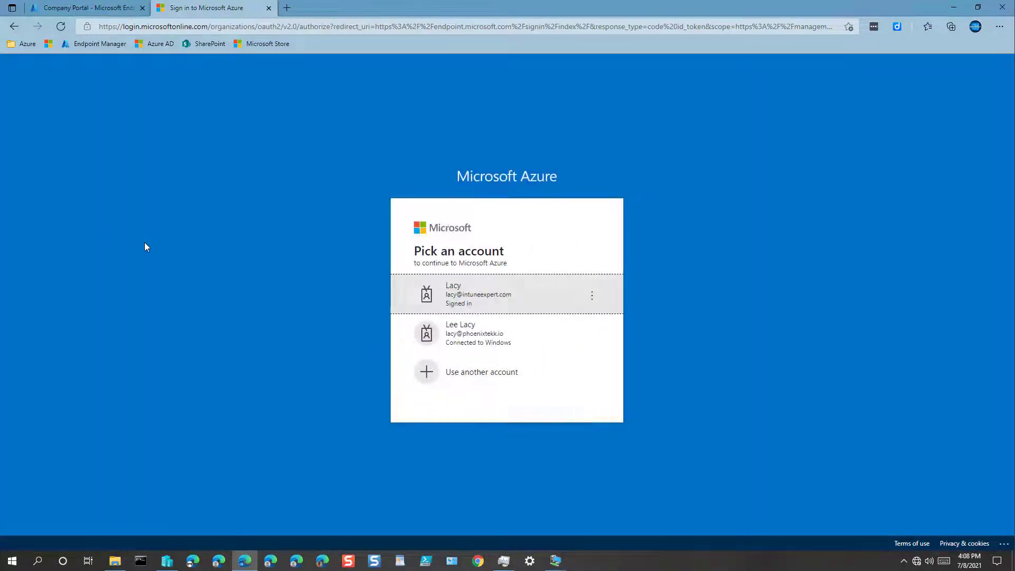
Sign in, widen the Name column, and confirm INT-DevicesWindows-Corporate has one member device
{"action": "left_click", "coordinate": [491, 302]}
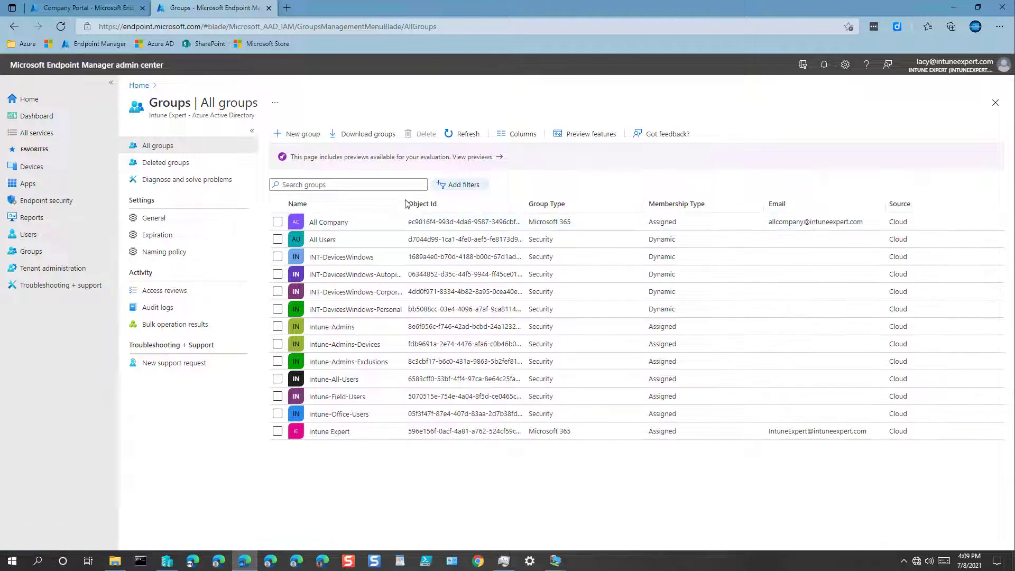
{"action": "left_click_drag", "start_coordinate": [401, 203], "coordinate": [500, 202]}
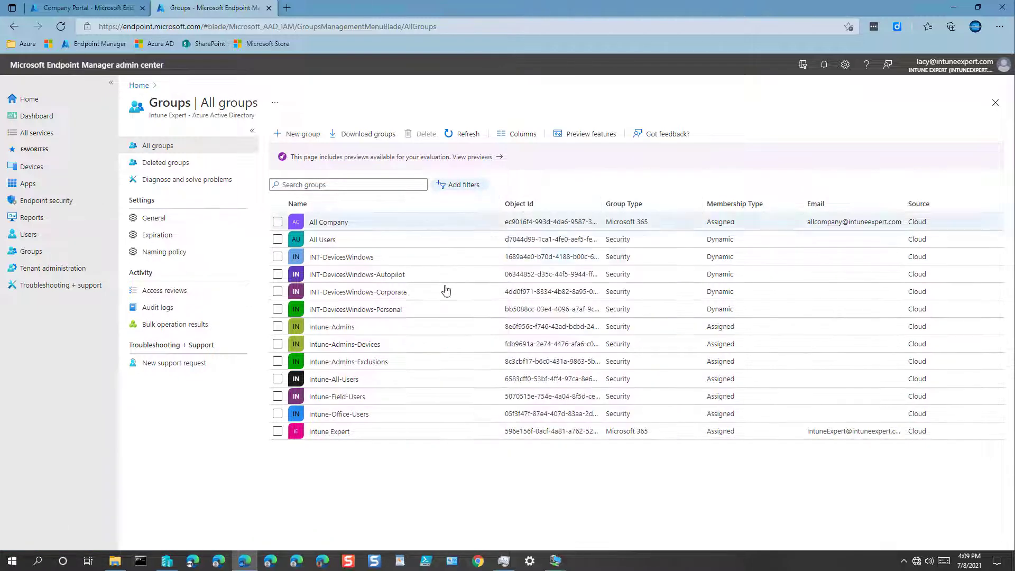
{"action": "left_click", "coordinate": [397, 298]}
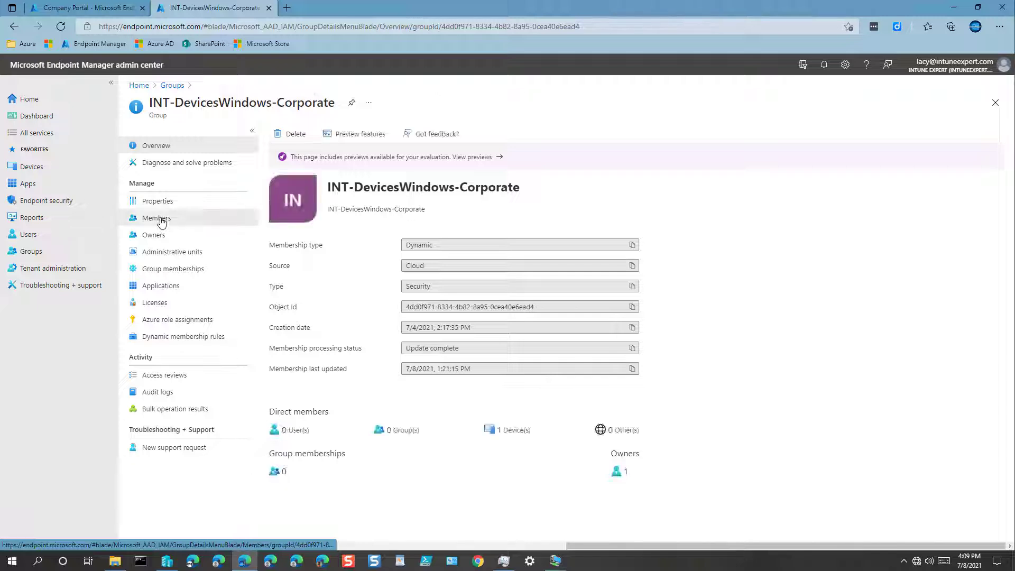
{"action": "left_click", "coordinate": [157, 217]}
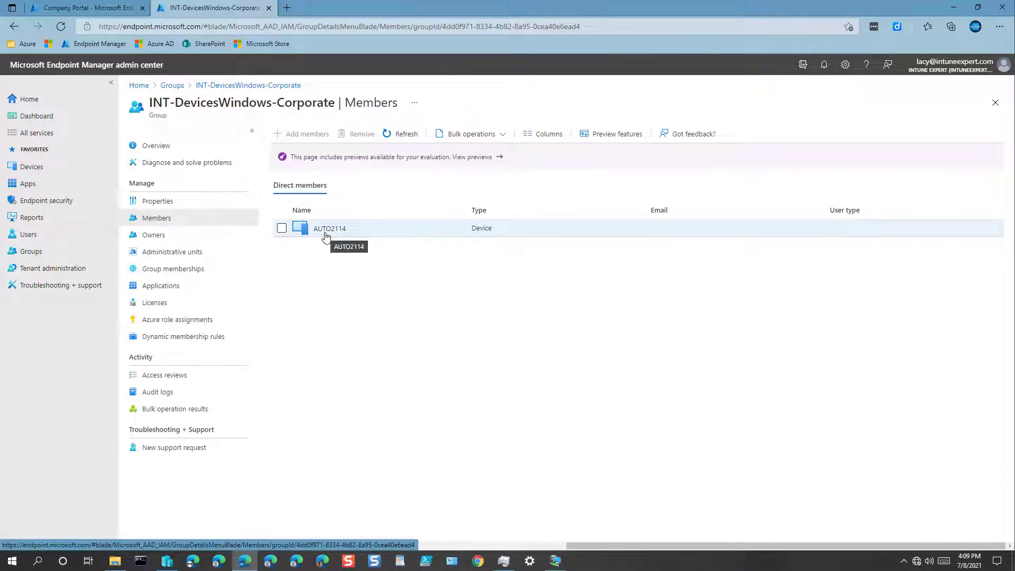
{"action": "left_click", "coordinate": [173, 86]}
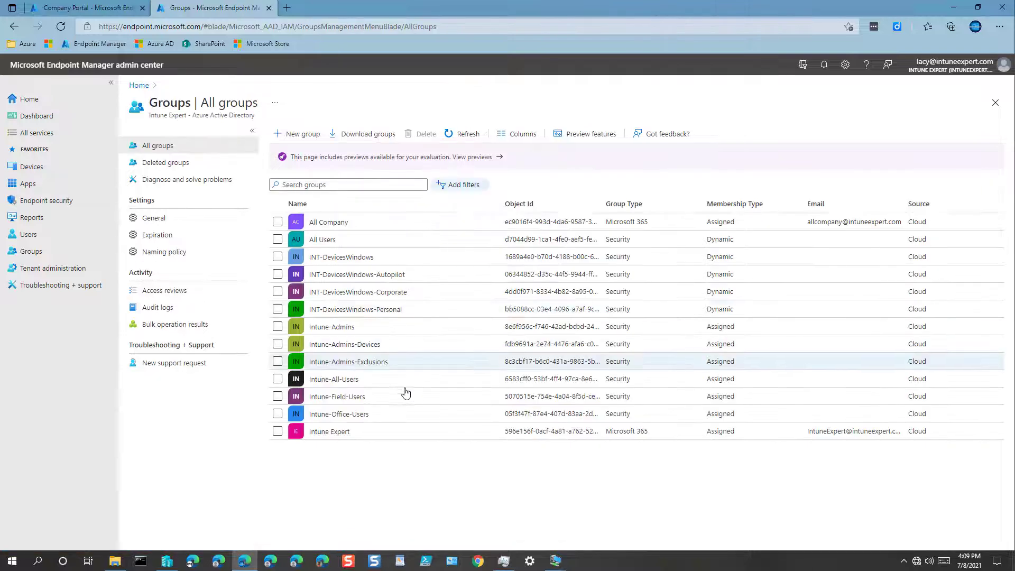
Confirm INT-DevicesWindows-Personal also has one device, then list the Windows apps
{"action": "left_click", "coordinate": [397, 310]}
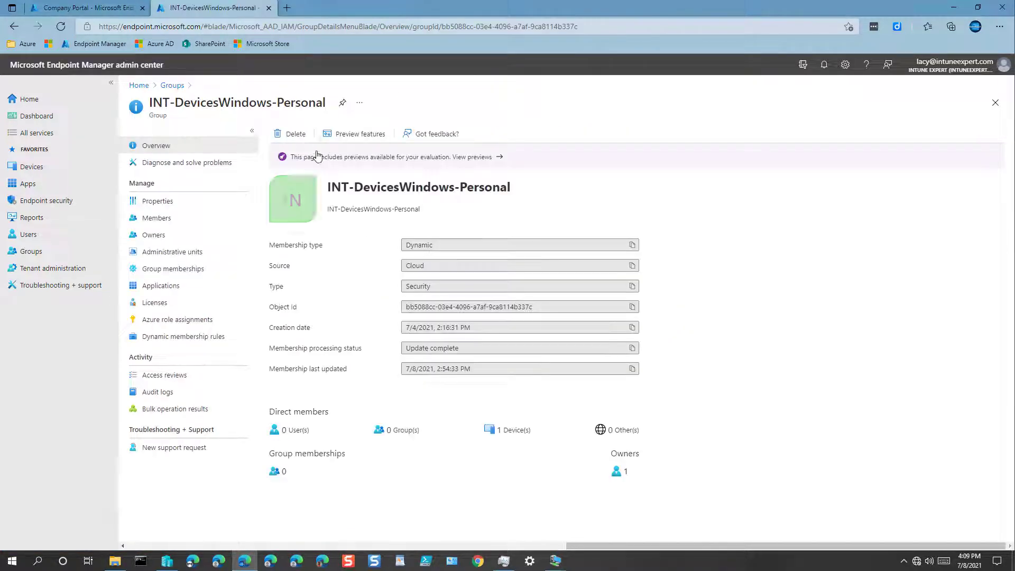
{"action": "left_click", "coordinate": [159, 218]}
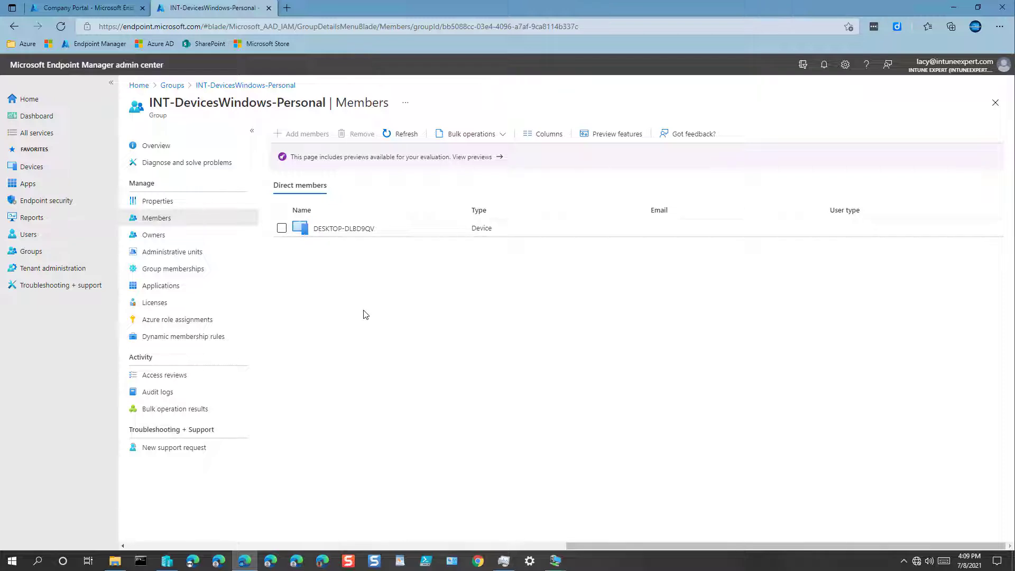
{"action": "left_click", "coordinate": [173, 86]}
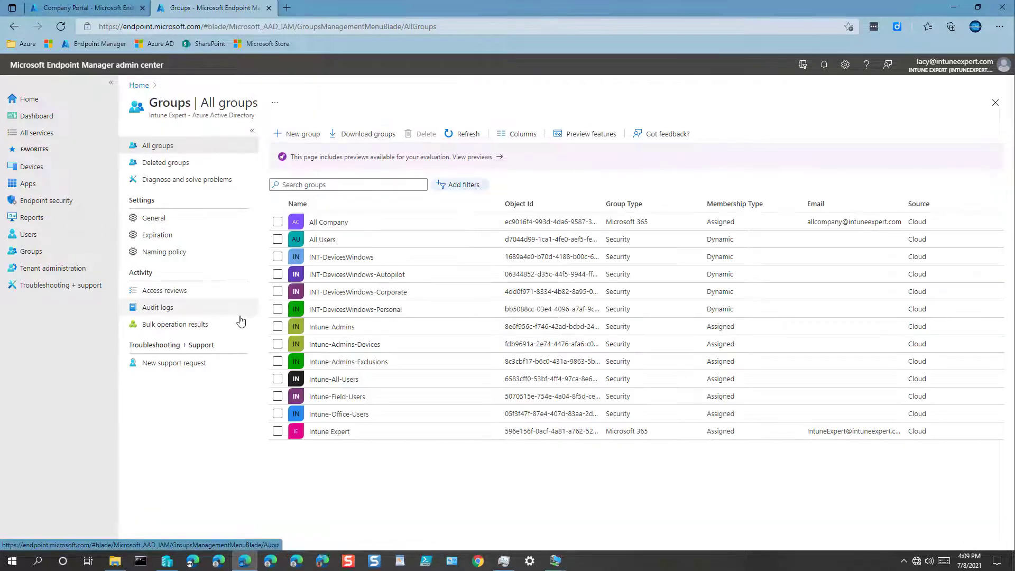
{"action": "left_click", "coordinate": [29, 183]}
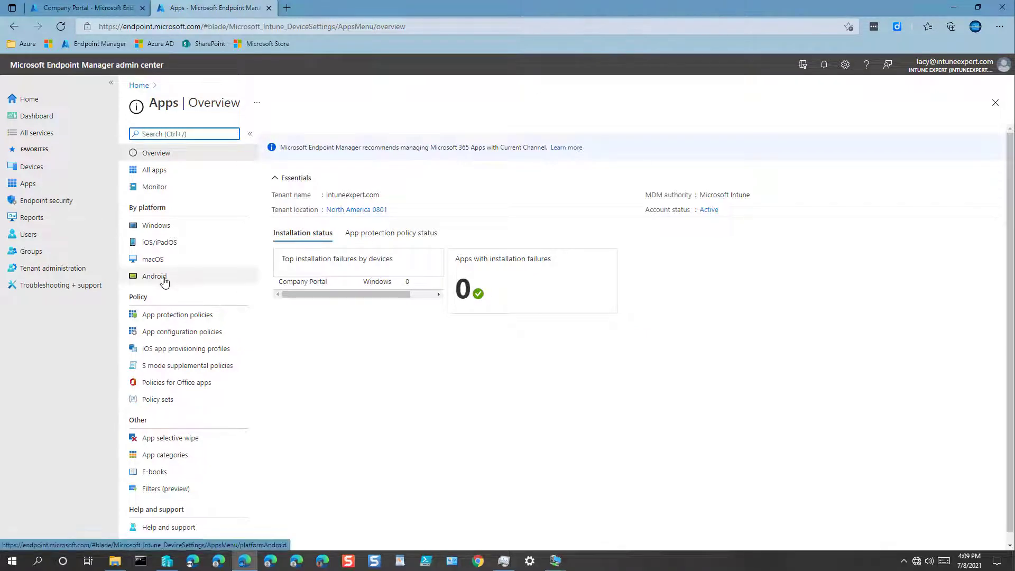
{"action": "left_click", "coordinate": [159, 226]}
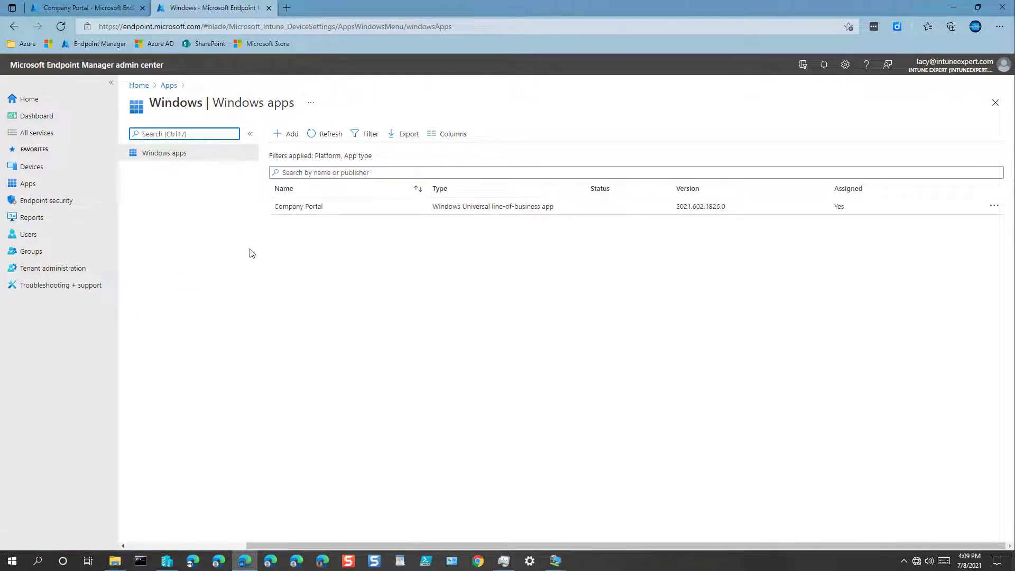
{"action": "left_click", "coordinate": [298, 208]}
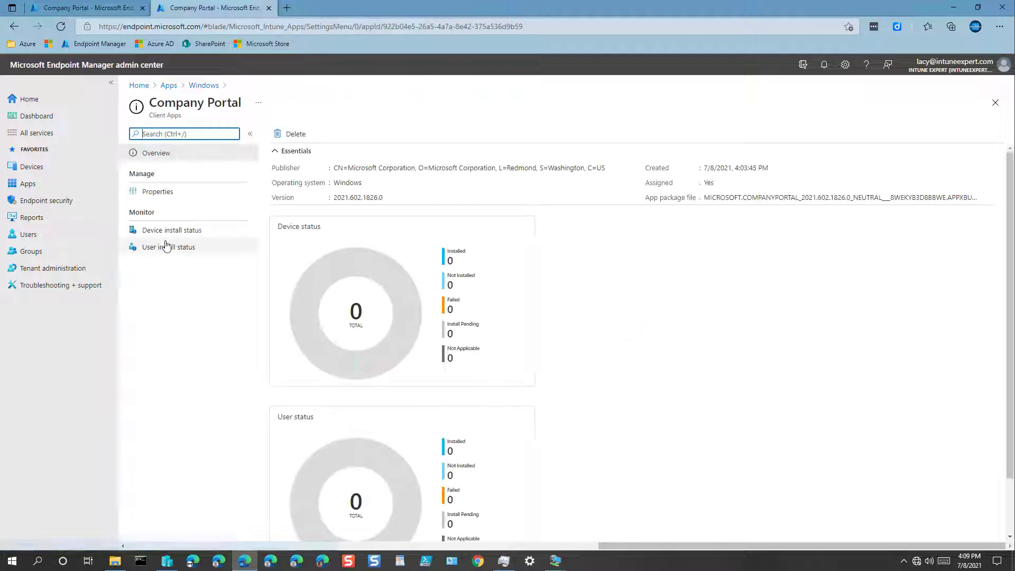
{"action": "left_click", "coordinate": [176, 233]}
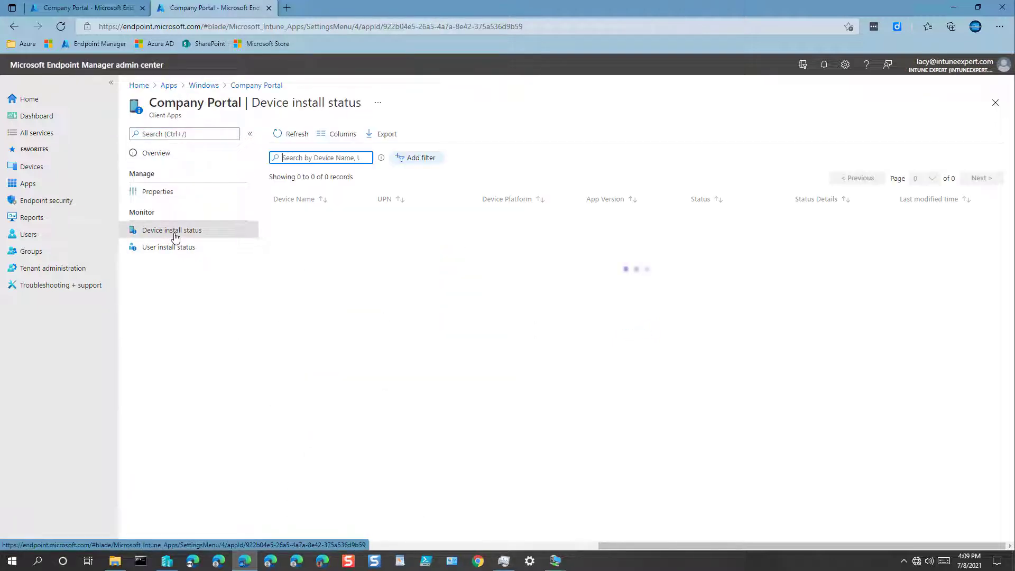
{"action": "left_click", "coordinate": [161, 249]}
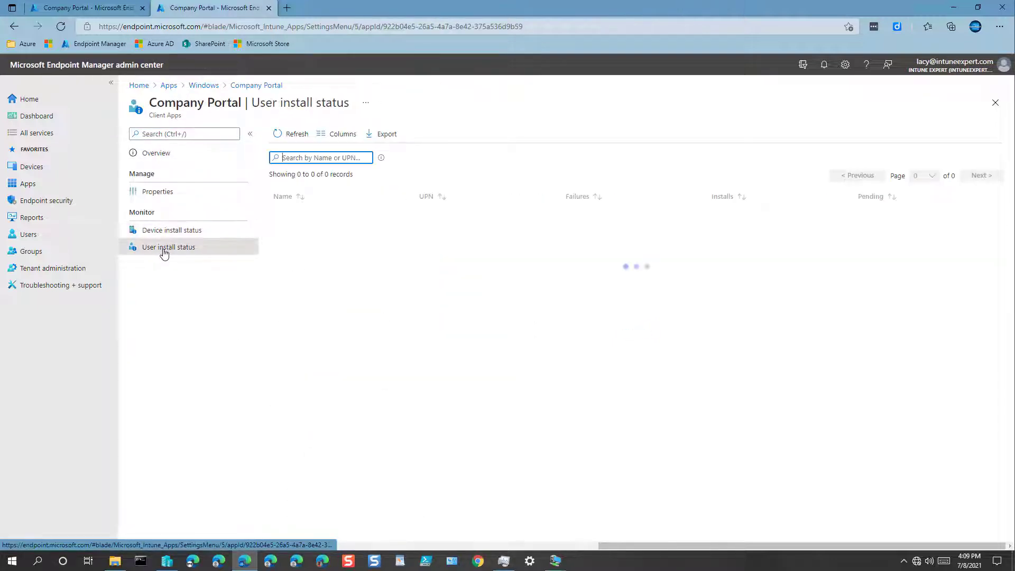
{"action": "left_click", "coordinate": [164, 194]}
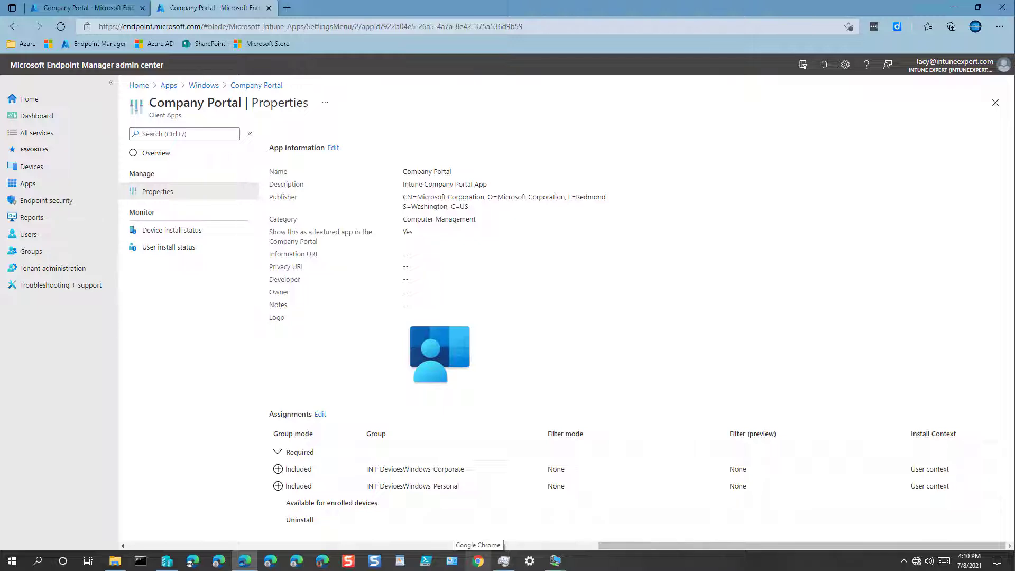
Bring up both VM windows and open Settings > Accounts on the first VM
{"action": "left_click", "coordinate": [555, 561]}
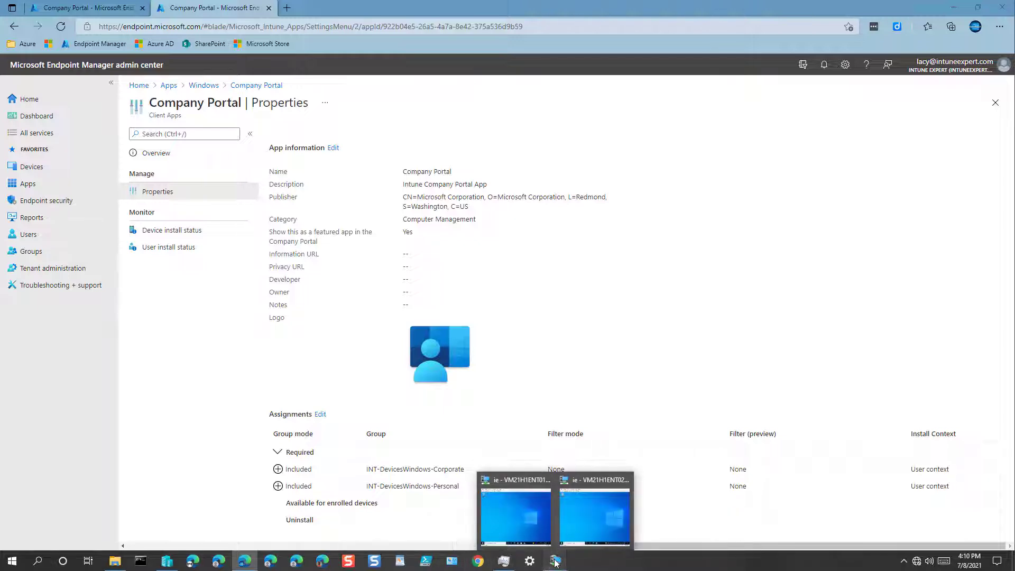
{"action": "left_click", "coordinate": [582, 531]}
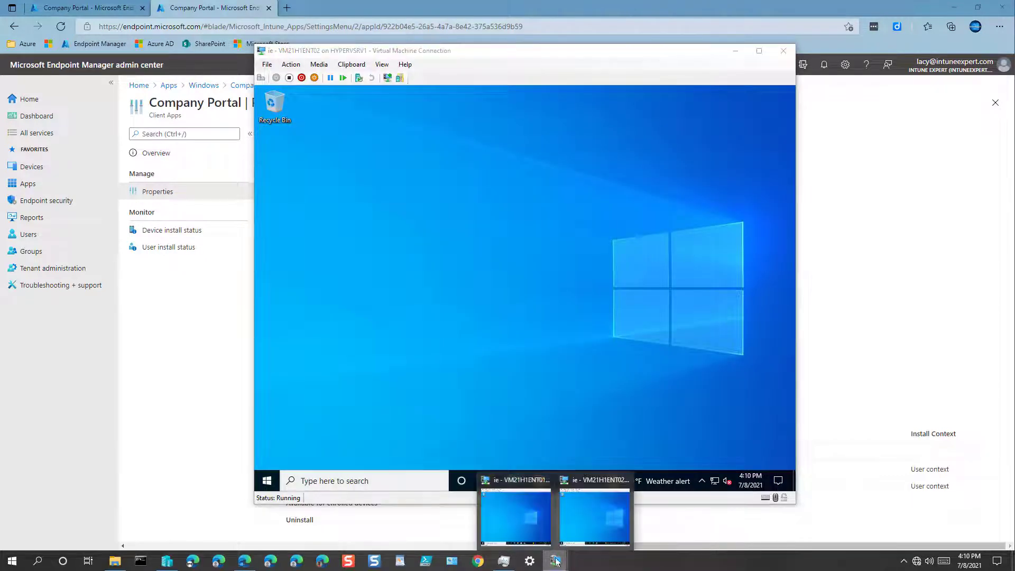
{"action": "left_click", "coordinate": [518, 518]}
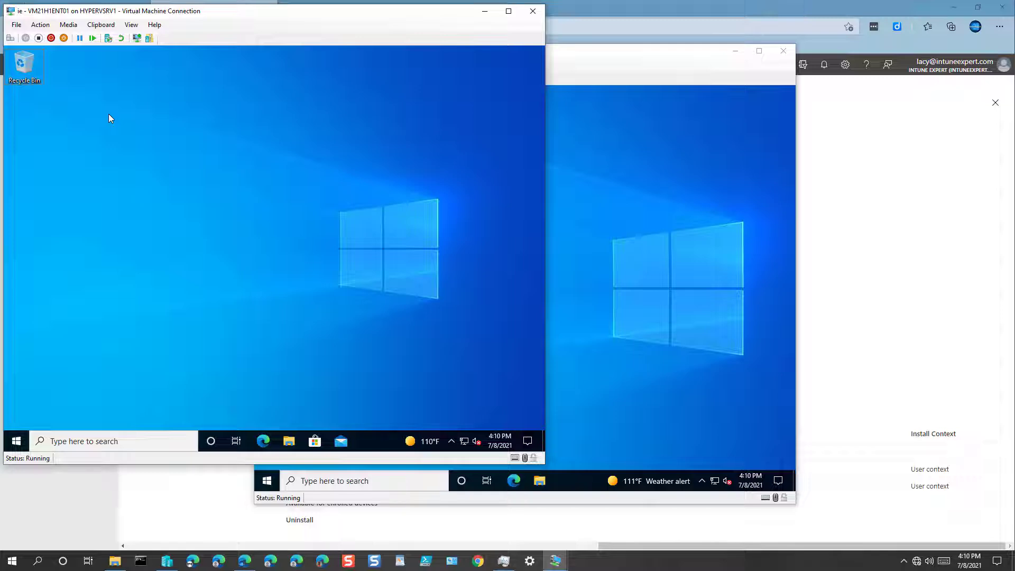
{"action": "left_click", "coordinate": [17, 440]}
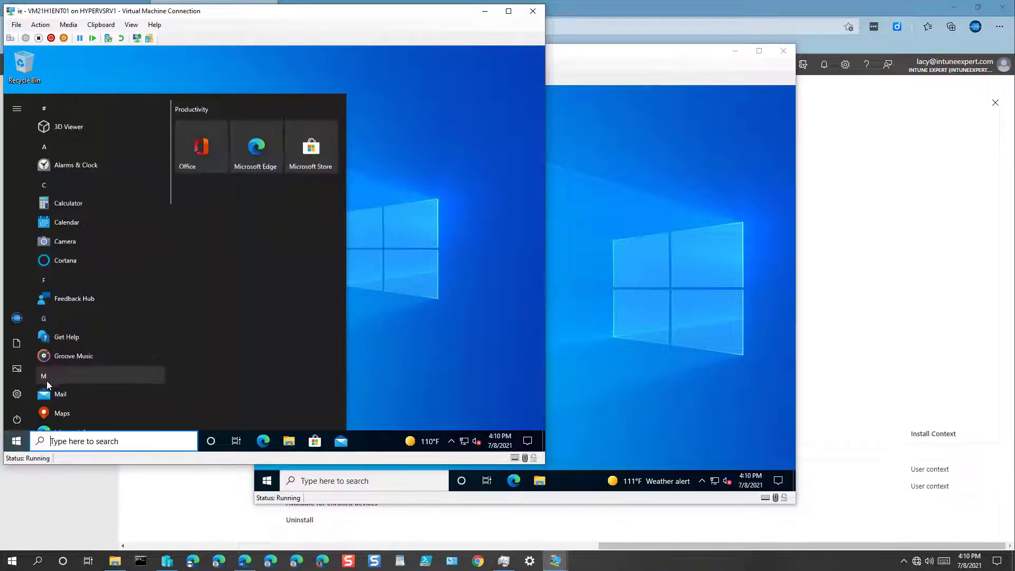
{"action": "left_click", "coordinate": [17, 396]}
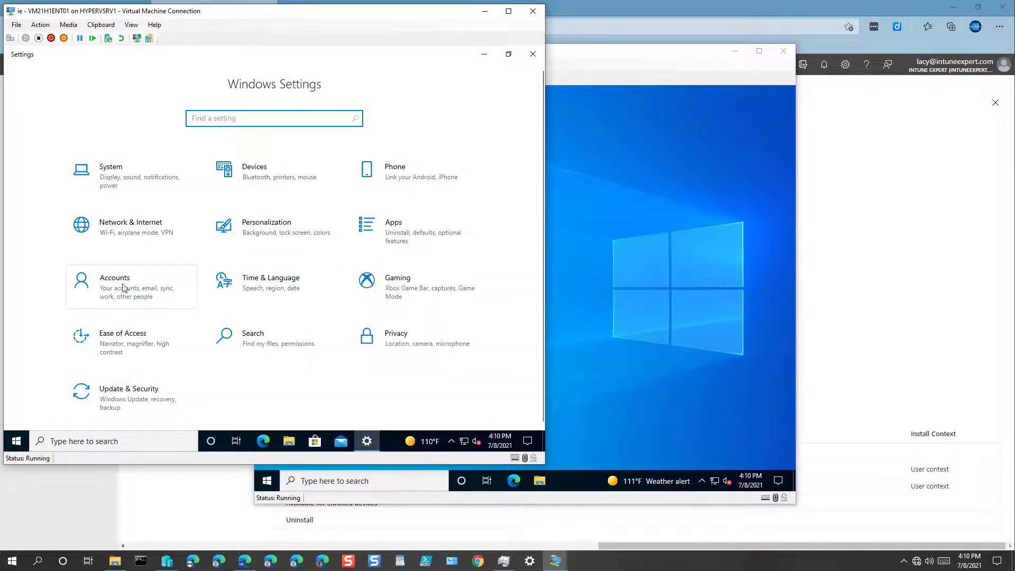
{"action": "left_click", "coordinate": [157, 295]}
Show Access work or school on both VMs and place the windows side by side
{"action": "left_click", "coordinate": [643, 334]}
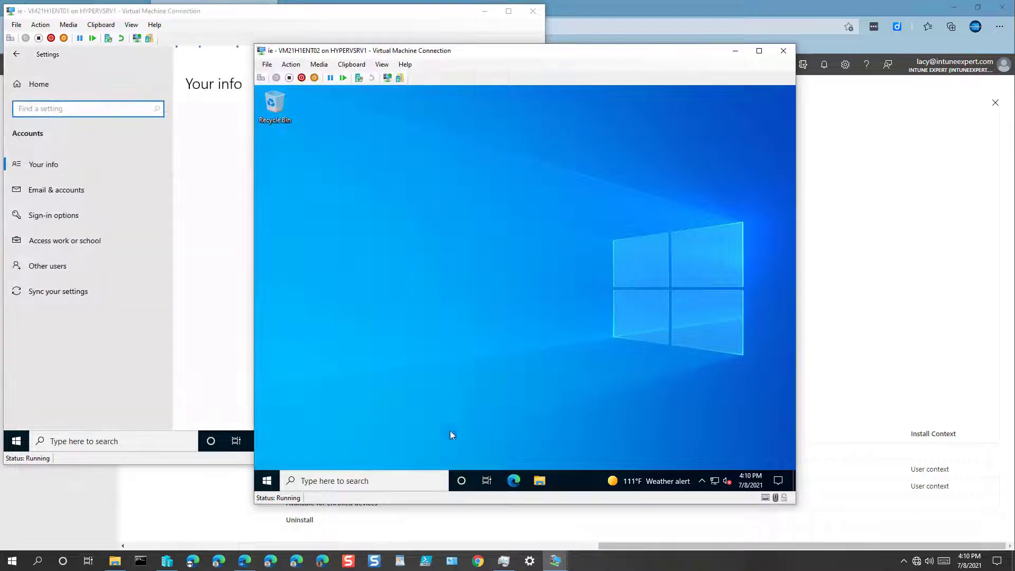
{"action": "left_click", "coordinate": [267, 480]}
{"action": "left_click", "coordinate": [269, 433]}
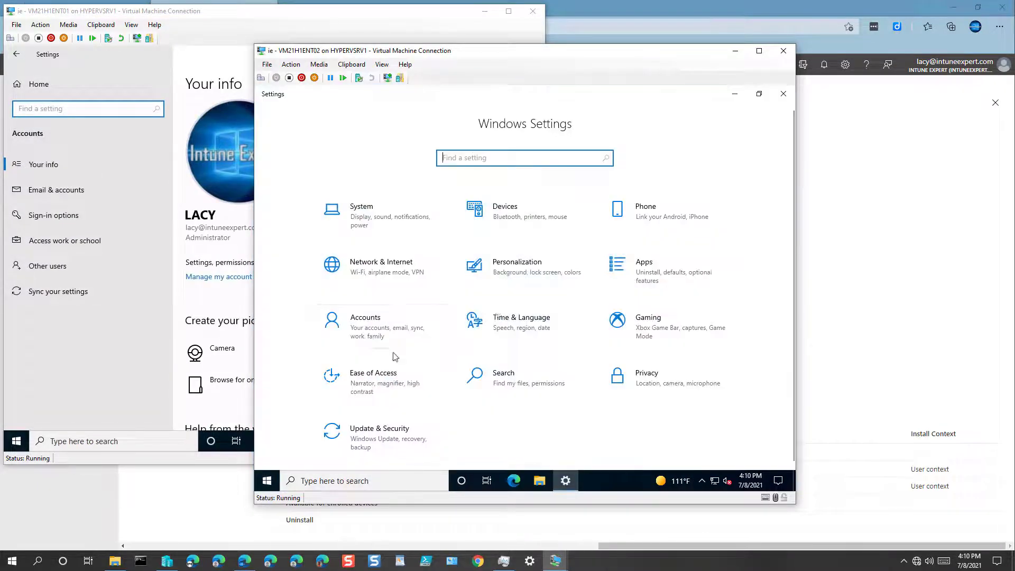
{"action": "left_click", "coordinate": [353, 320]}
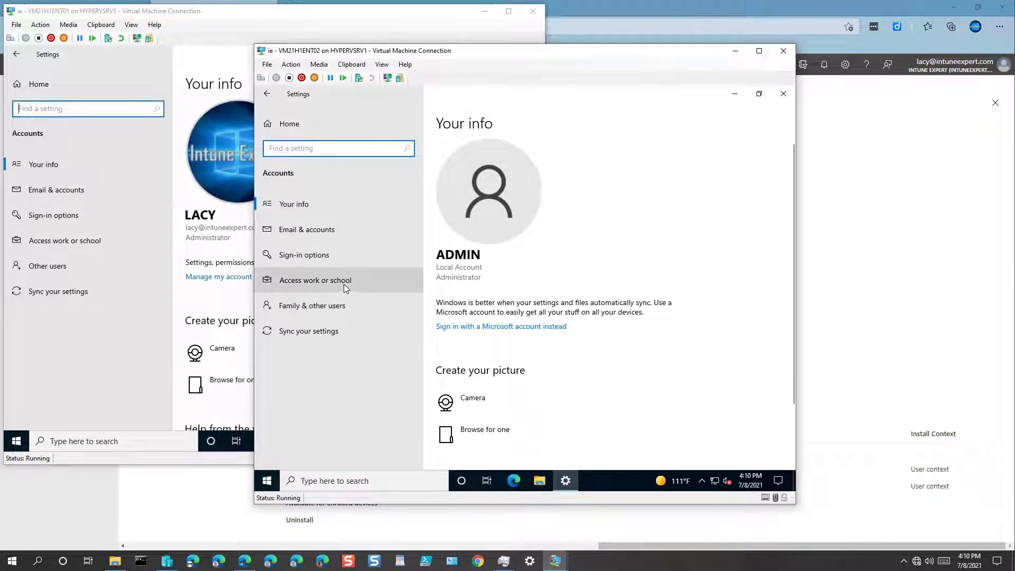
{"action": "left_click", "coordinate": [315, 281]}
{"action": "left_click", "coordinate": [77, 242]}
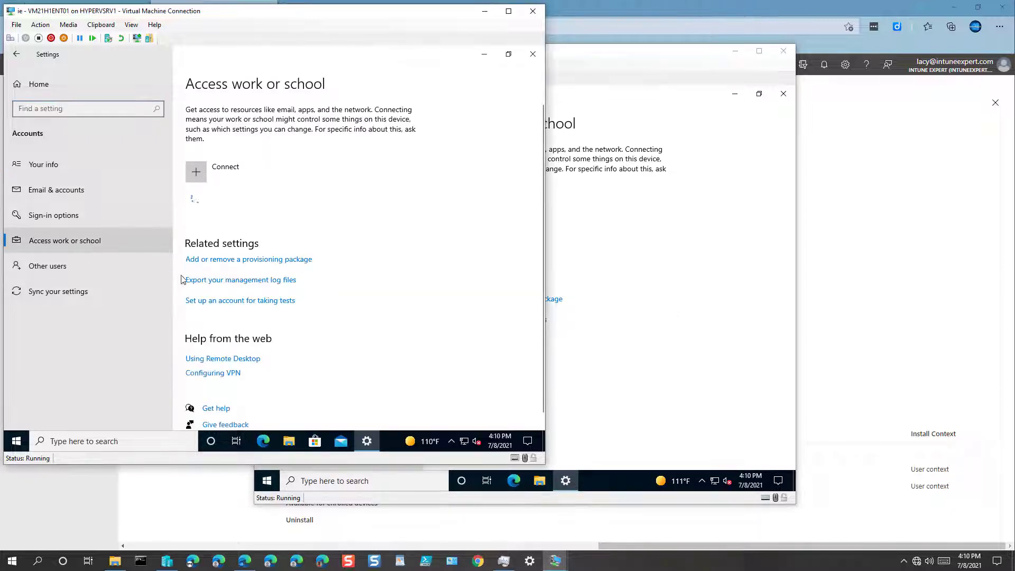
{"action": "left_click", "coordinate": [679, 421]}
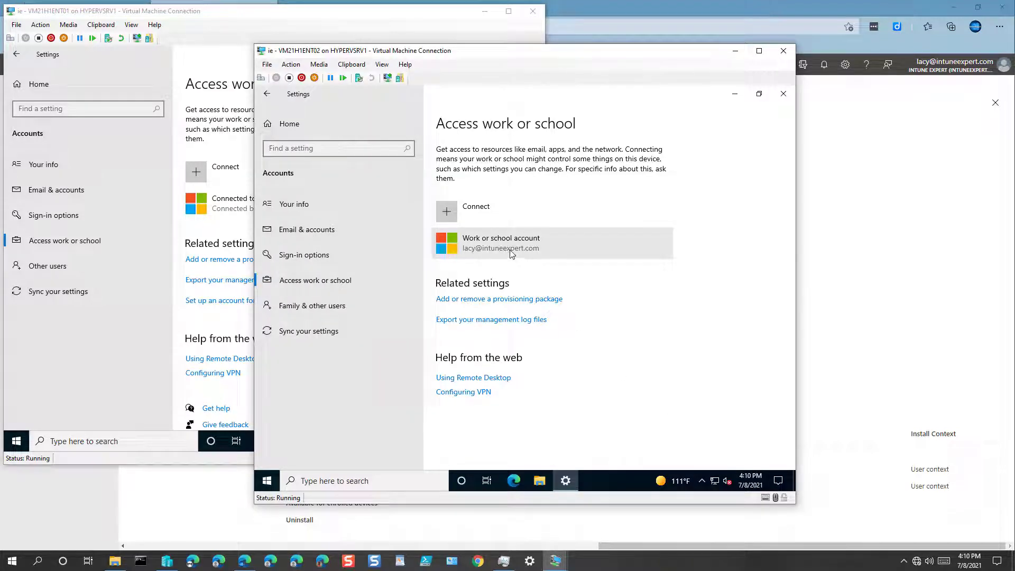
{"action": "left_click_drag", "start_coordinate": [561, 57], "coordinate": [665, 51]}
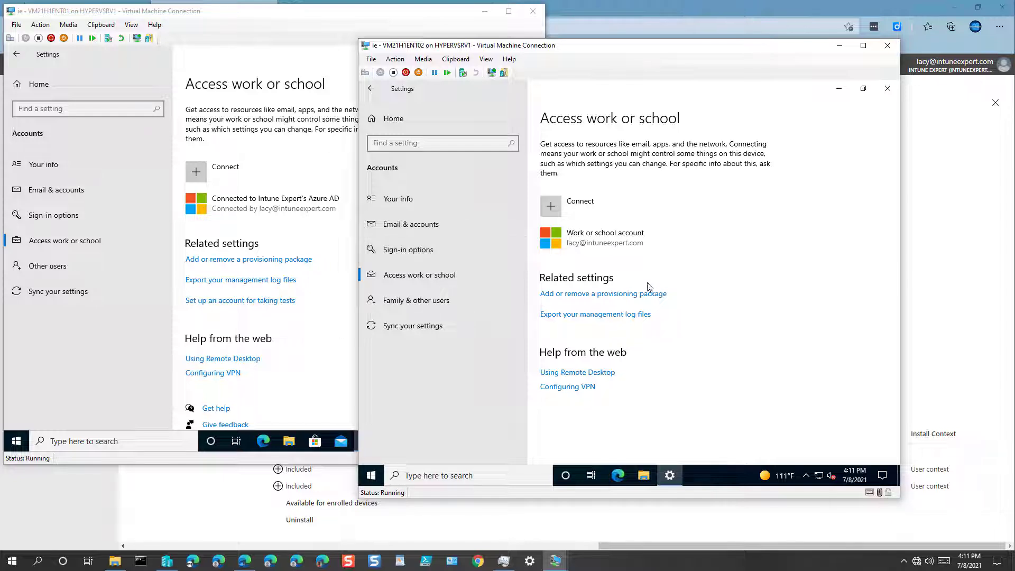
Check the installed apps in the Start menus of both VMs
{"action": "left_click", "coordinate": [372, 477]}
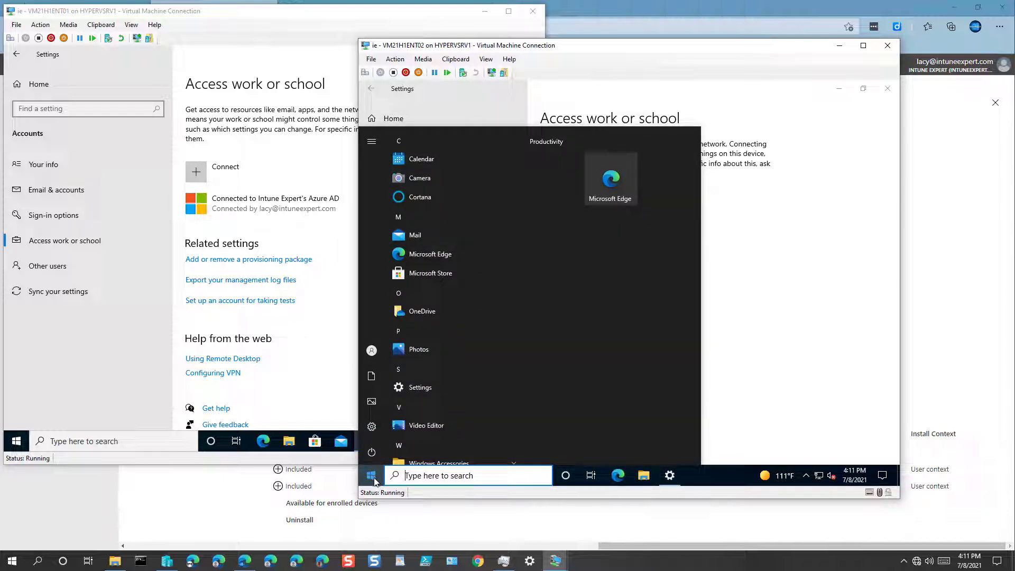
{"action": "left_click", "coordinate": [16, 441]}
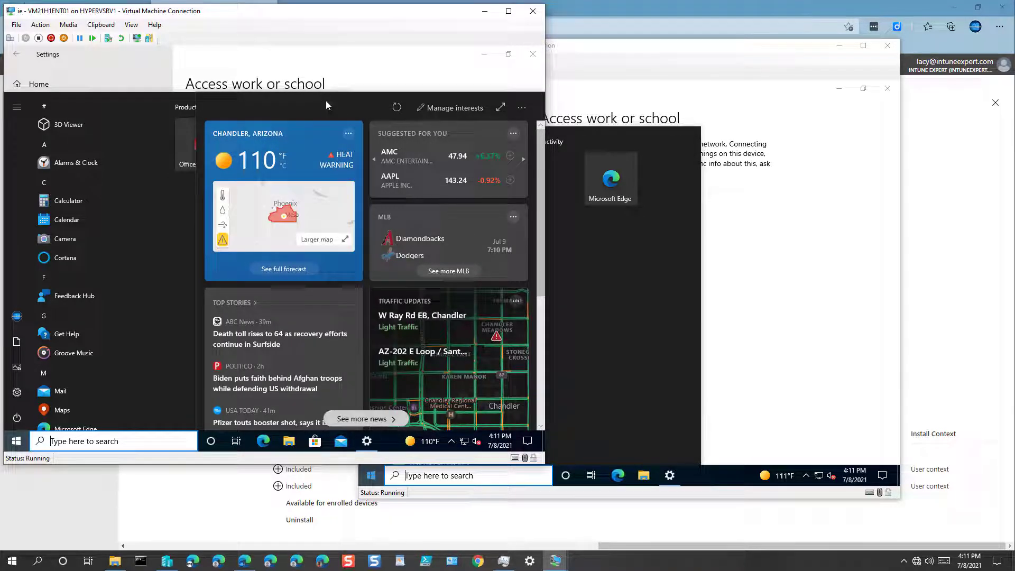
{"action": "left_click", "coordinate": [391, 56]}
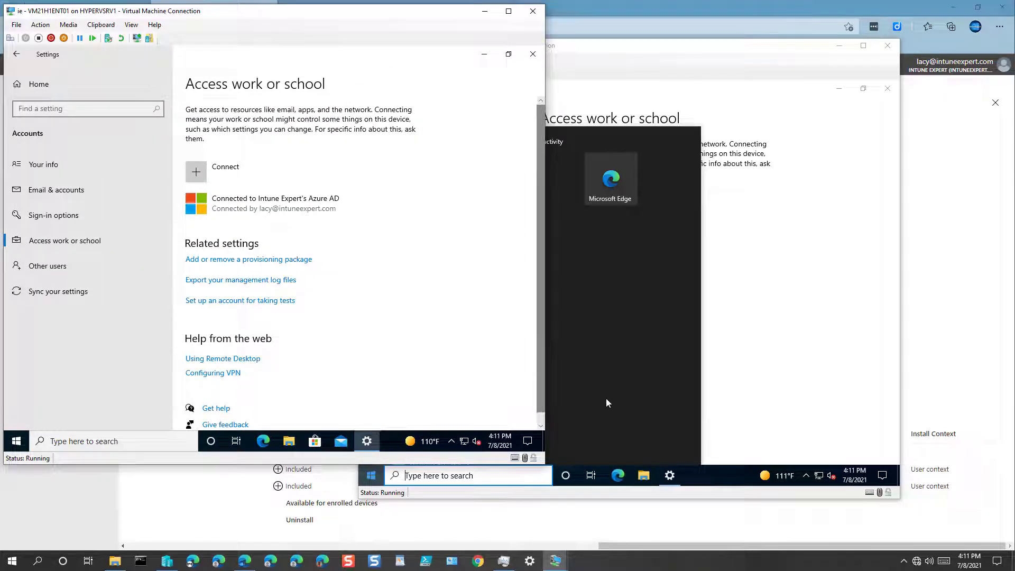
Search 'company' on the second VM, dismiss the results, and return to Endpoint Manager
{"action": "left_click", "coordinate": [478, 475]}
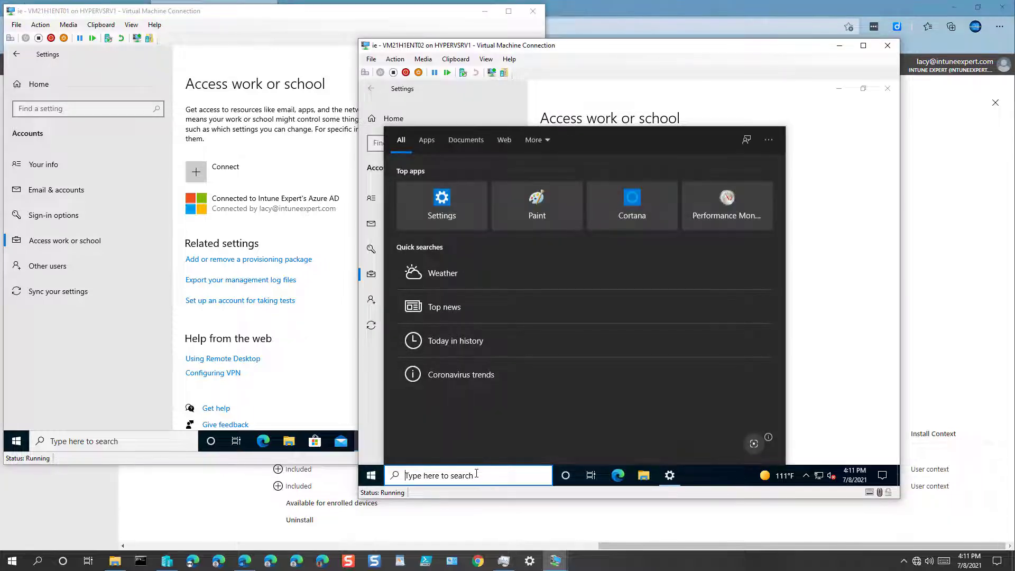
{"action": "type", "text": "company"}
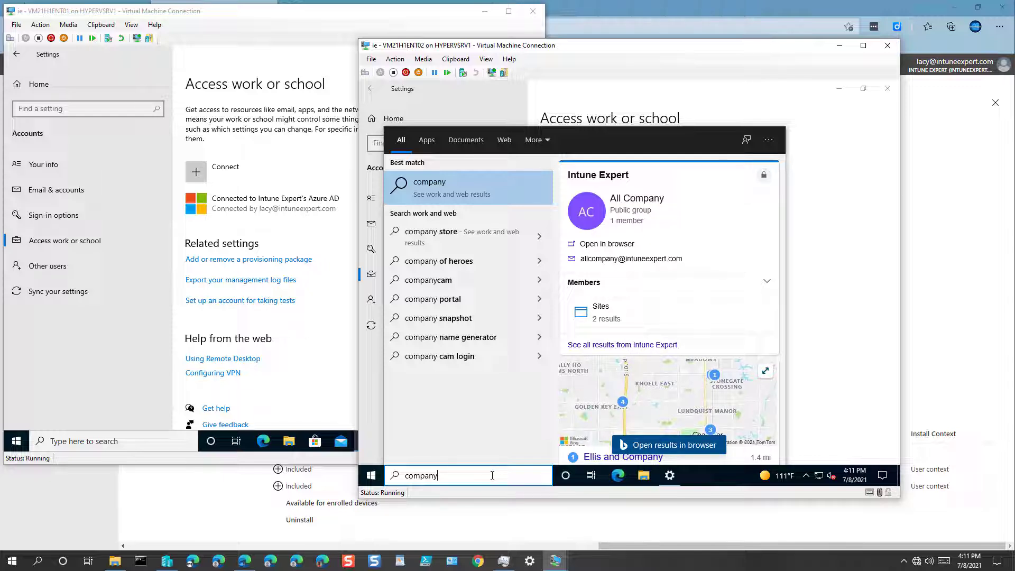
{"action": "key", "text": "Escape"}
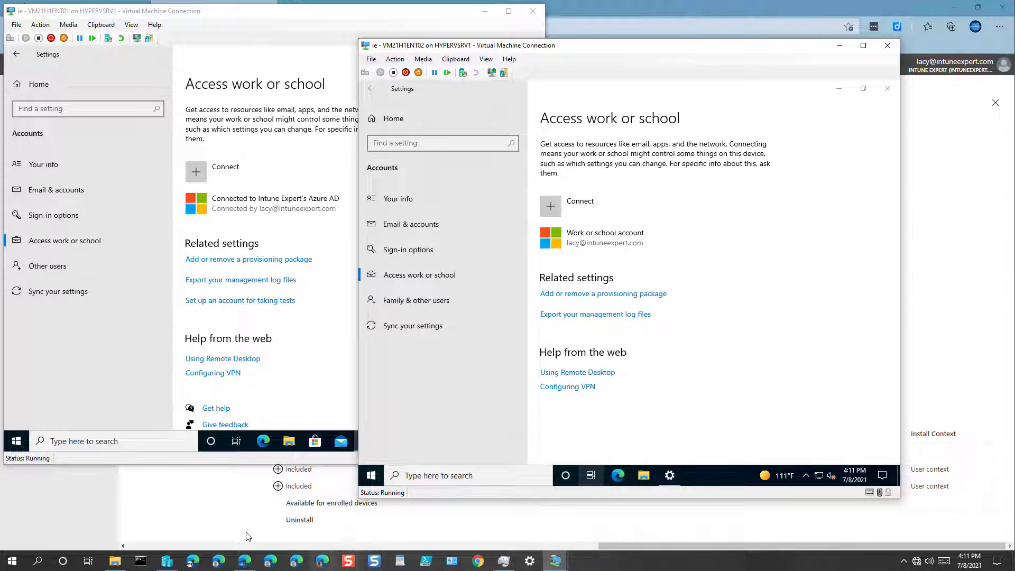
{"action": "left_click", "coordinate": [210, 510]}
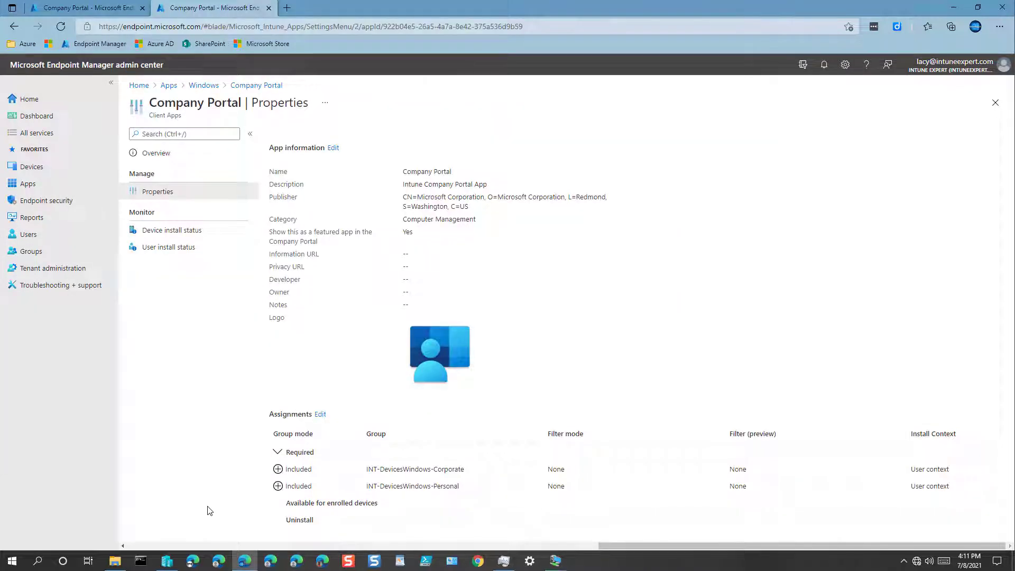
Assign Company Portal as Available for enrolled devices to Intune-All-Users and save
{"action": "left_click", "coordinate": [320, 415]}
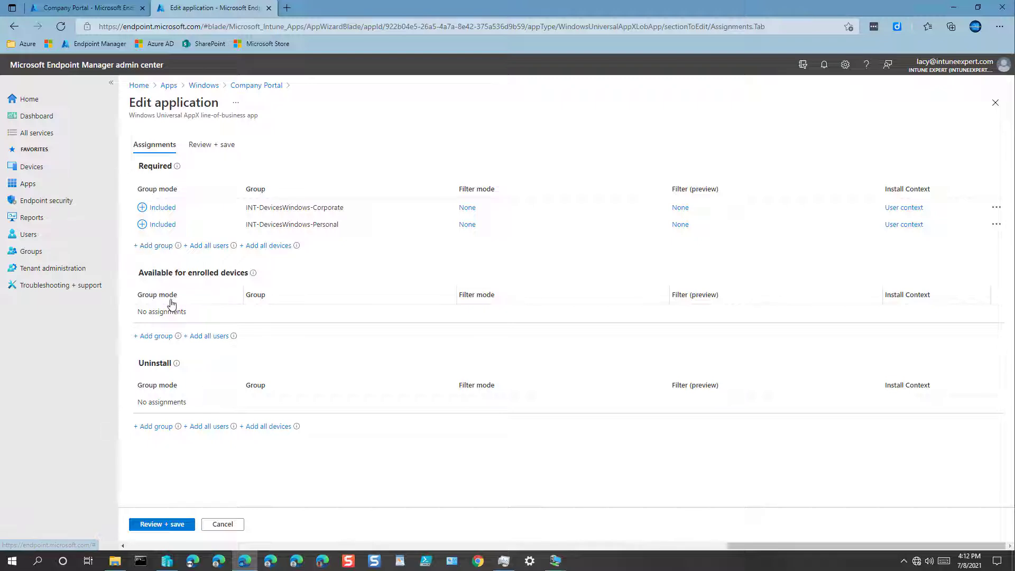
{"action": "left_click", "coordinate": [166, 340]}
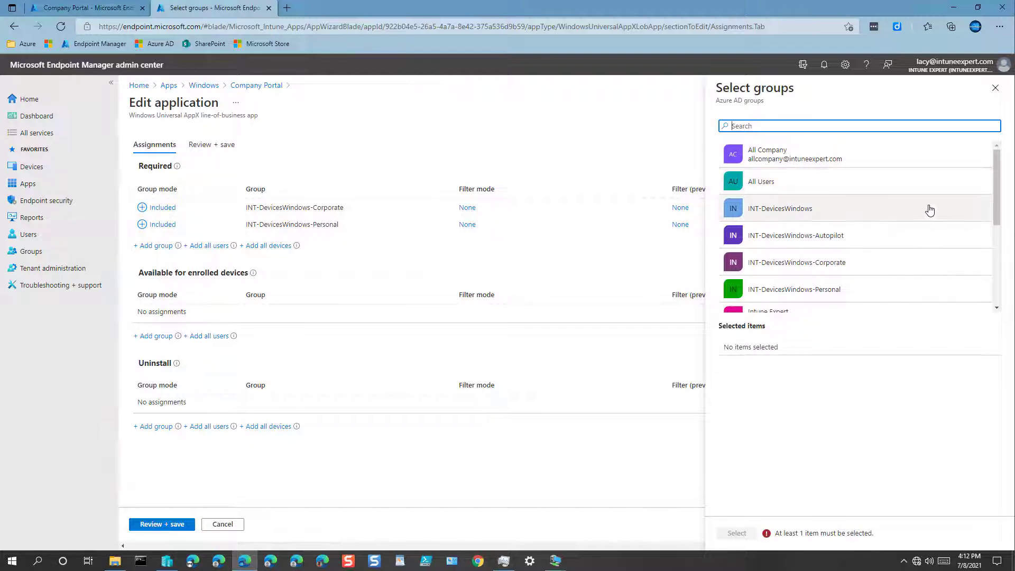
{"action": "left_click_drag", "start_coordinate": [995, 205], "coordinate": [996, 287]}
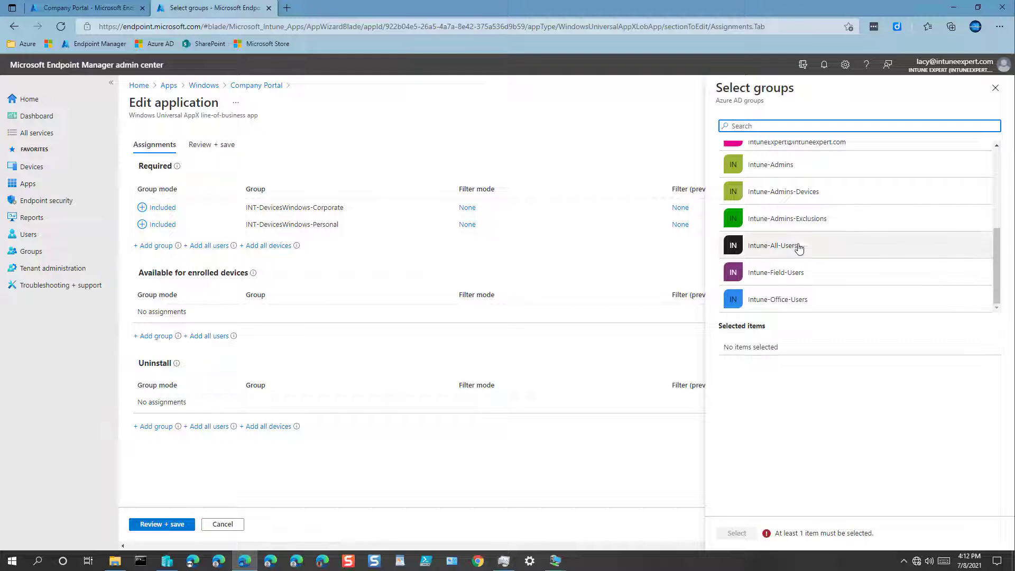
{"action": "left_click", "coordinate": [759, 246]}
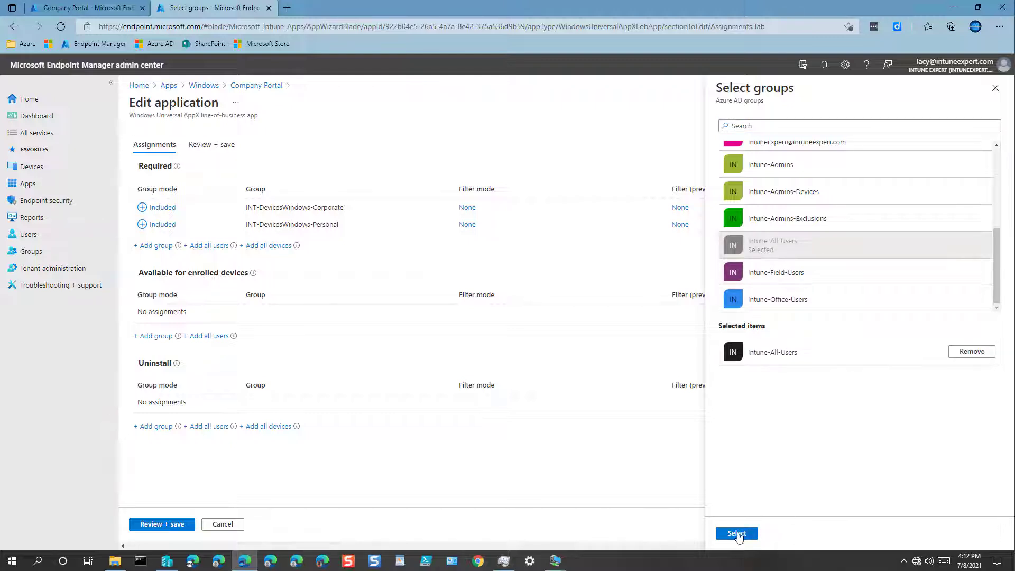
{"action": "left_click", "coordinate": [736, 533]}
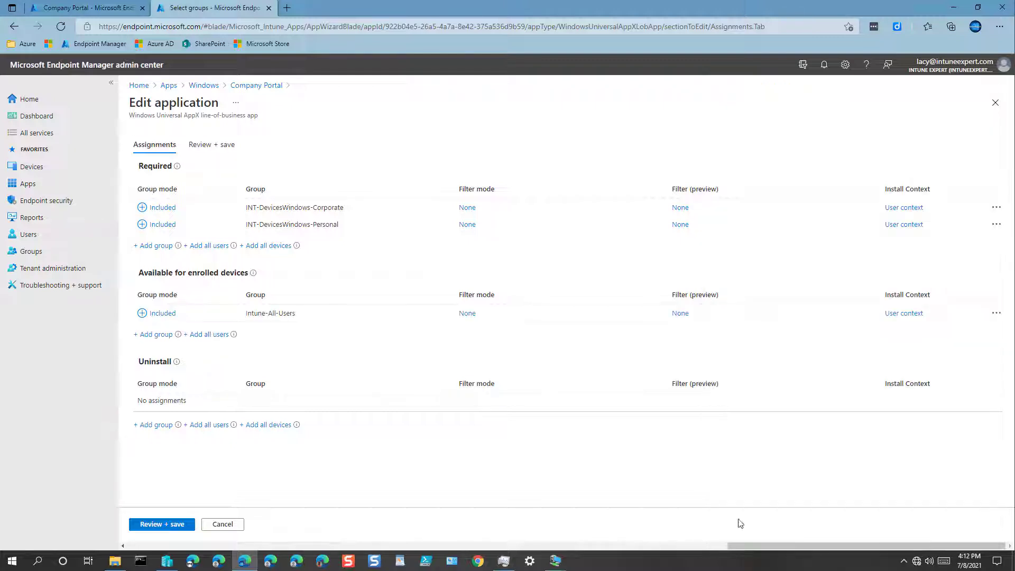
{"action": "left_click", "coordinate": [162, 526]}
{"action": "left_click", "coordinate": [152, 523]}
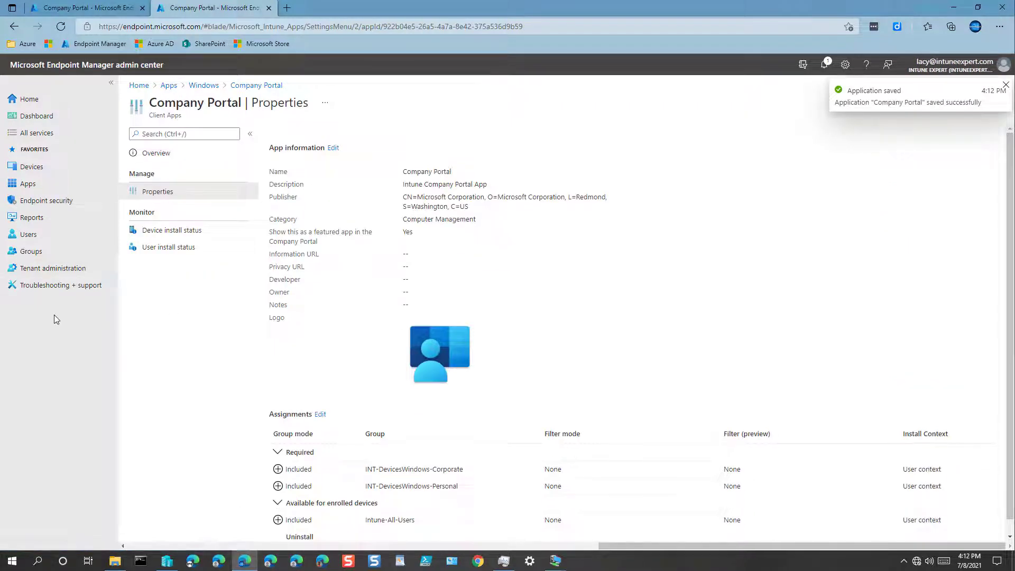
Open Troubleshooting + support for the admin user to see their Company Portal assignment and devices
{"action": "left_click", "coordinate": [78, 285]}
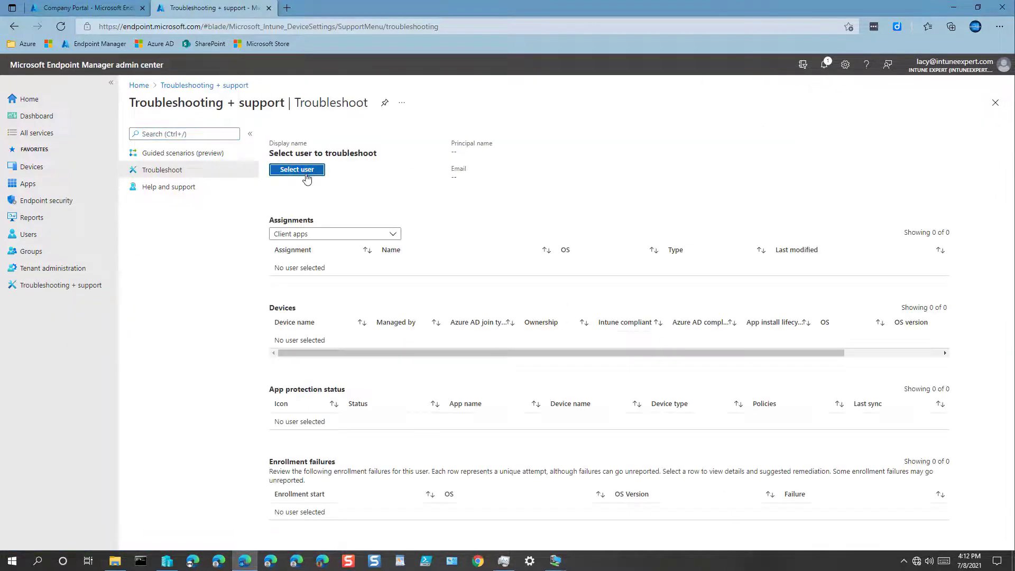
{"action": "left_click", "coordinate": [306, 174]}
{"action": "left_click", "coordinate": [798, 204]}
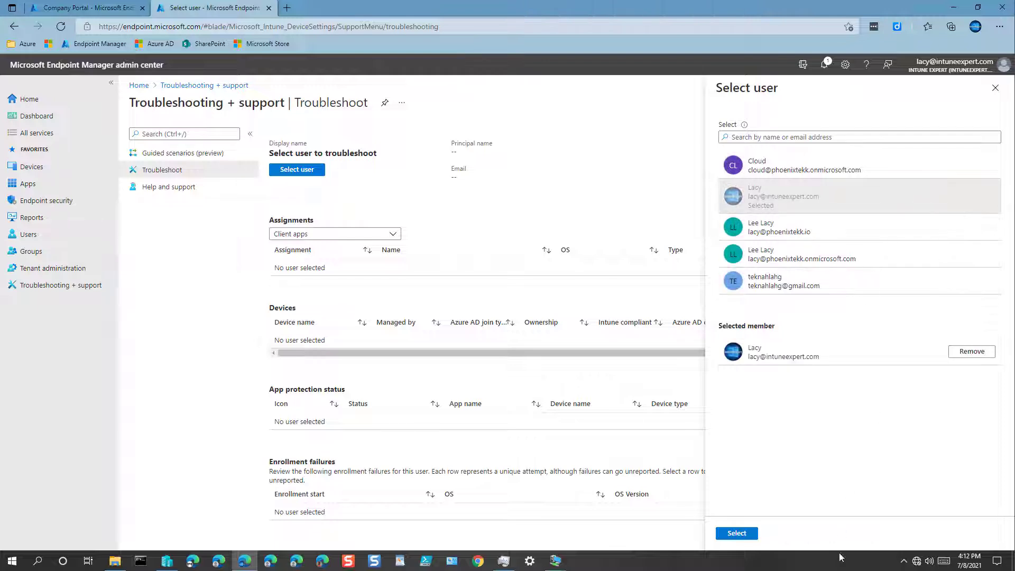
{"action": "left_click", "coordinate": [737, 533]}
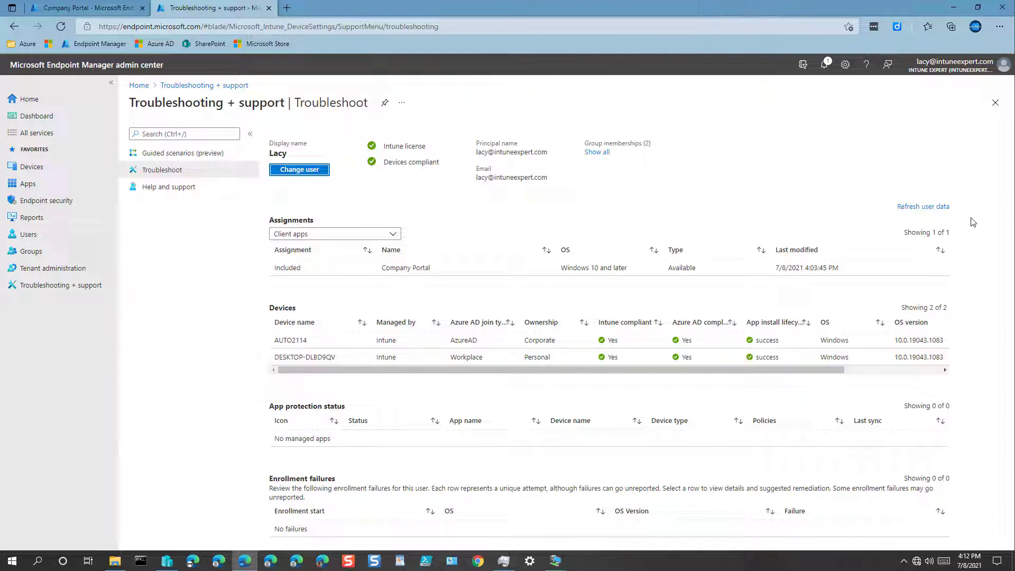
{"action": "mouse_move", "coordinate": [167, 561]}
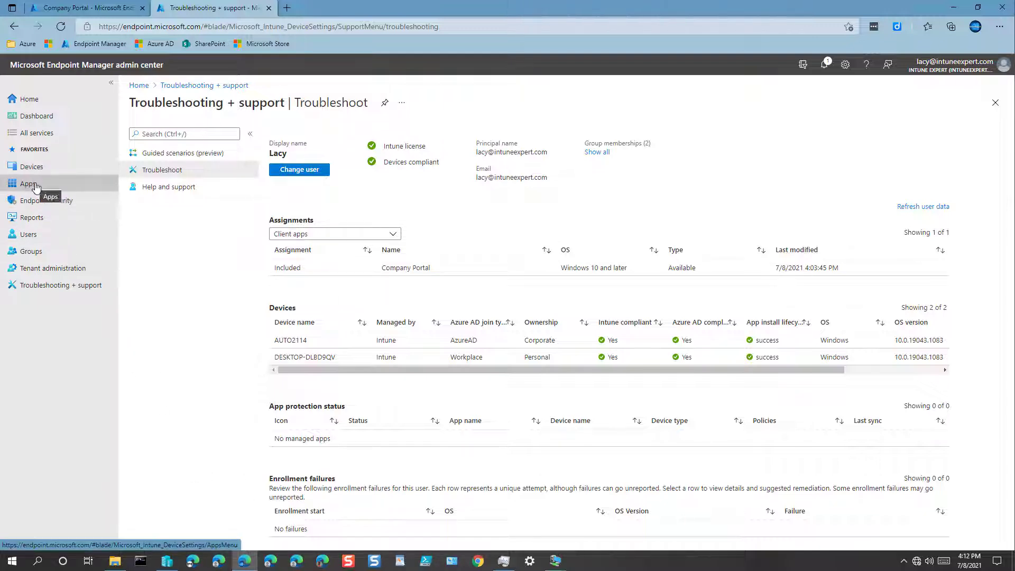
{"action": "left_click", "coordinate": [297, 340]}
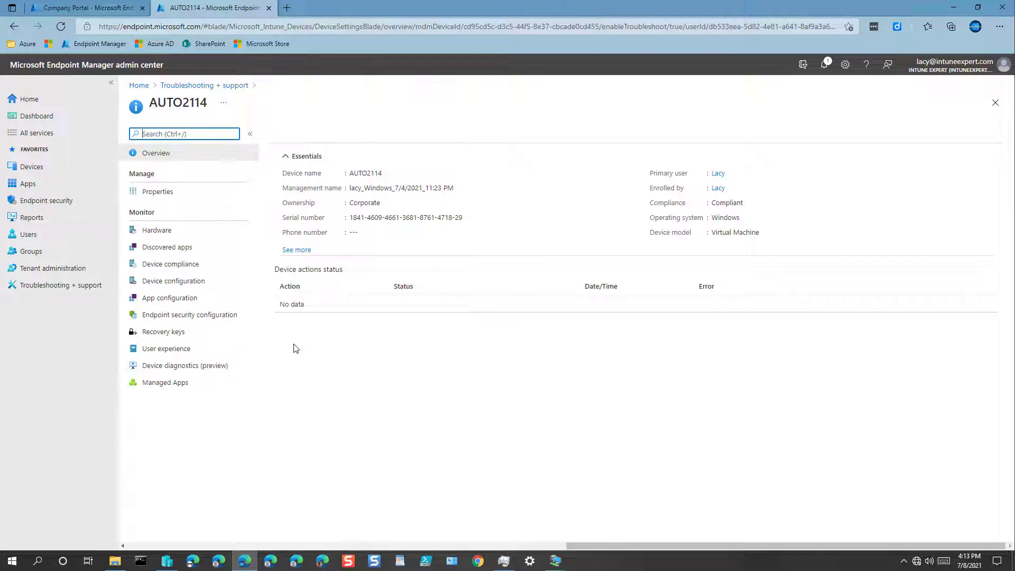
{"action": "left_click", "coordinate": [164, 383]}
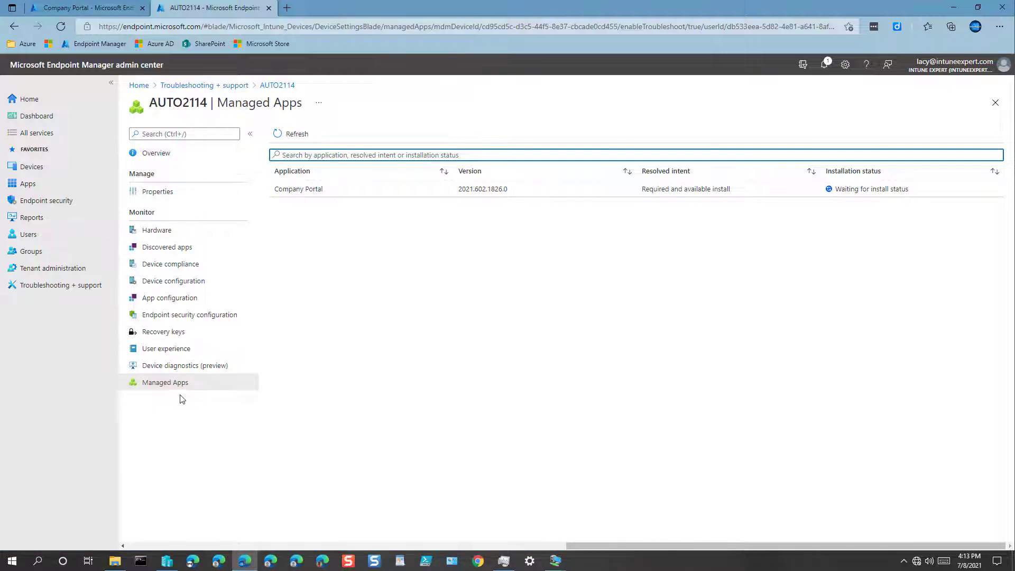
{"action": "left_click", "coordinate": [72, 291]}
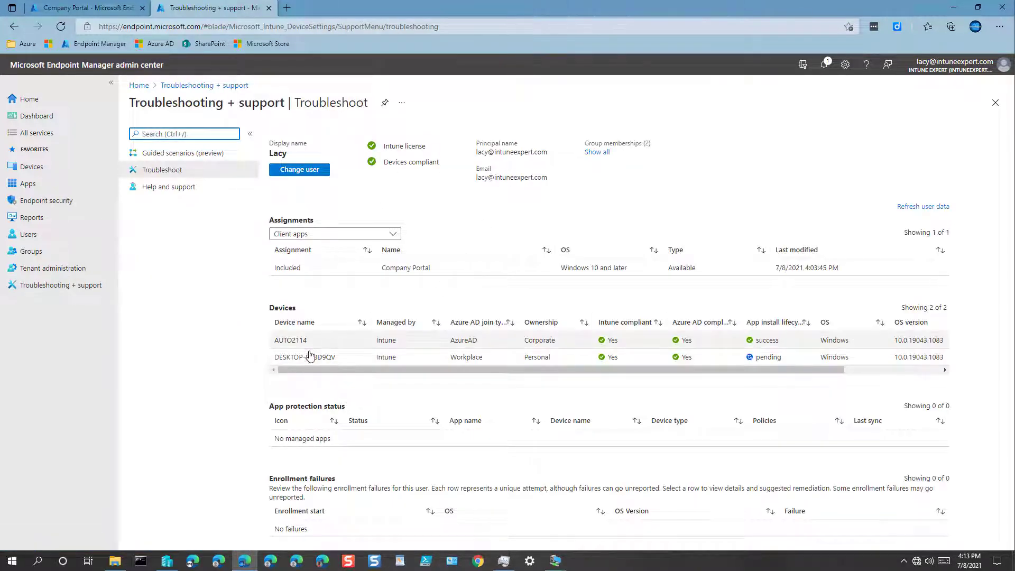
Open the AUTO2114 device and start a sync
{"action": "left_click", "coordinate": [292, 340]}
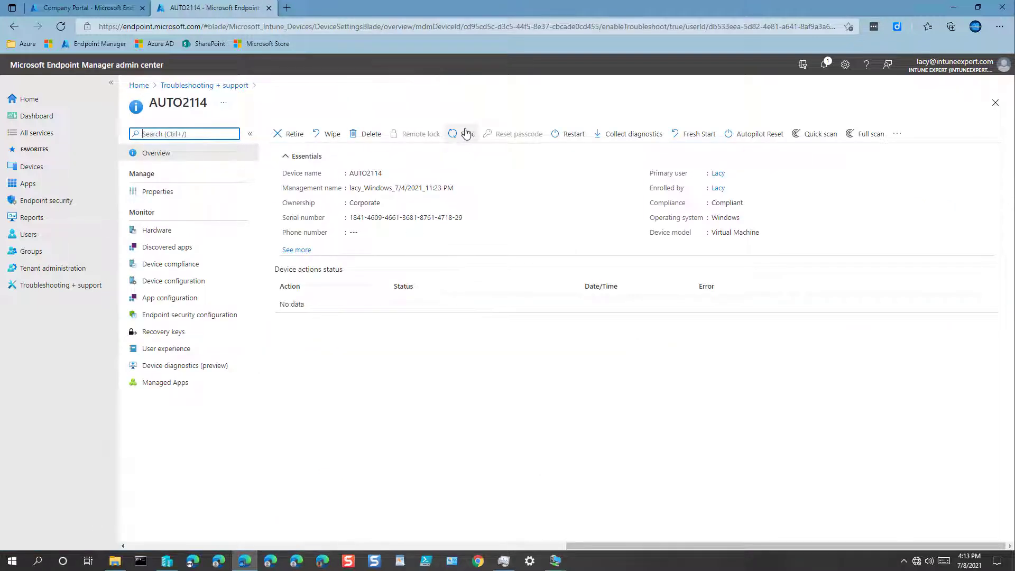
{"action": "left_click", "coordinate": [463, 134]}
{"action": "left_click", "coordinate": [290, 191]}
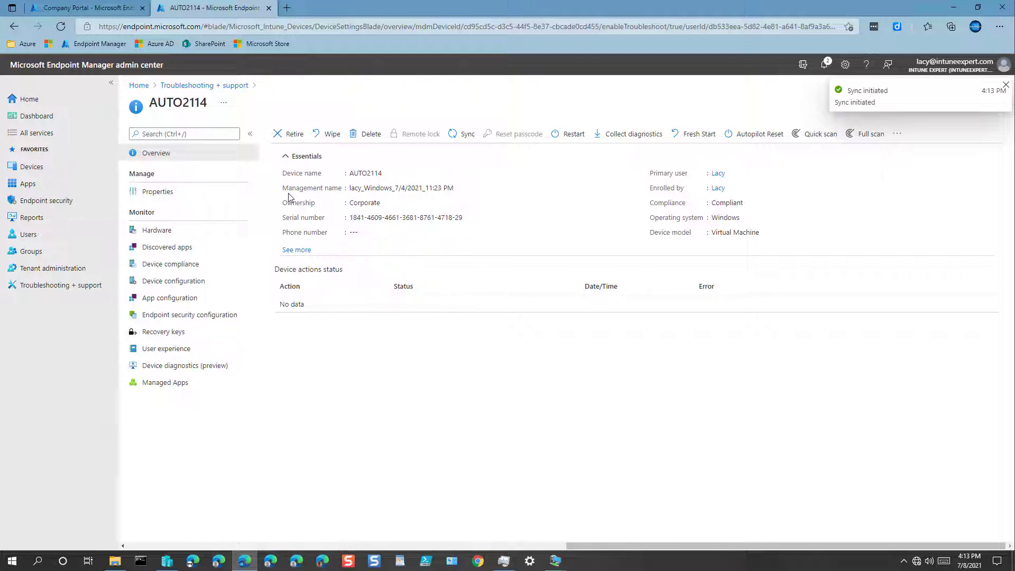
Return to troubleshooting and open the DESKTOP-DLBD9QV device overview
{"action": "left_click", "coordinate": [14, 27]}
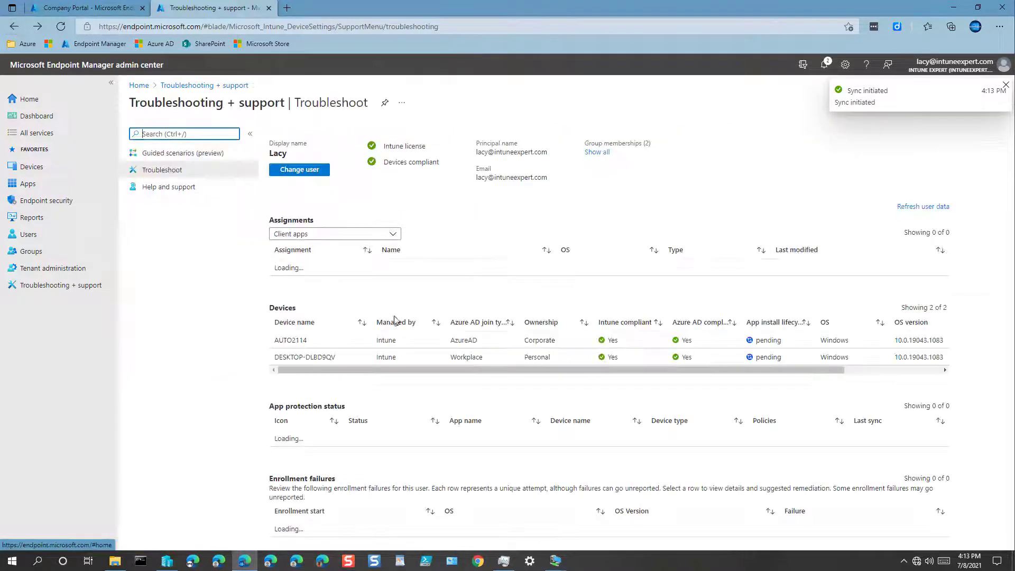
{"action": "left_click", "coordinate": [319, 358]}
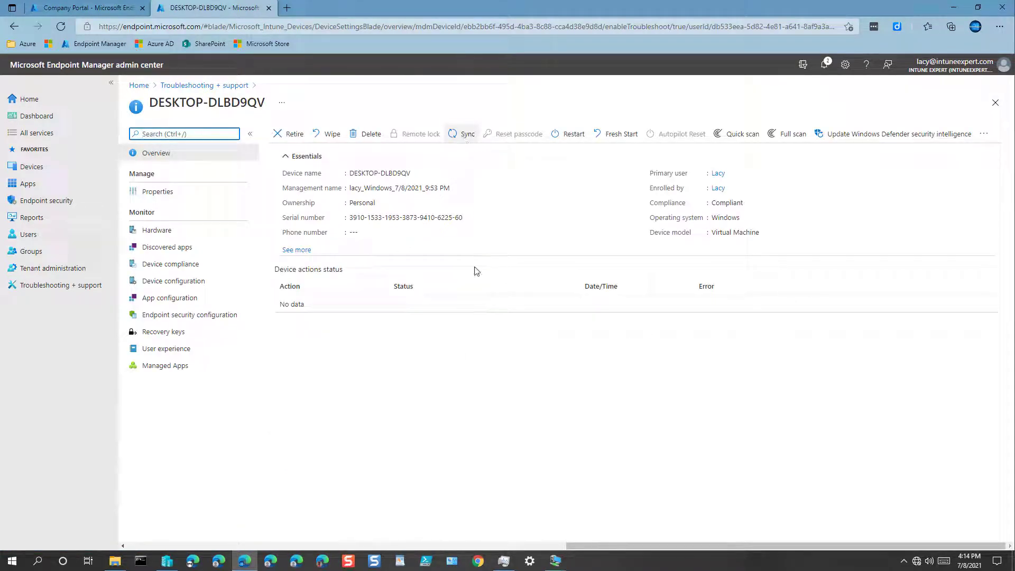
{"action": "left_click", "coordinate": [548, 565]}
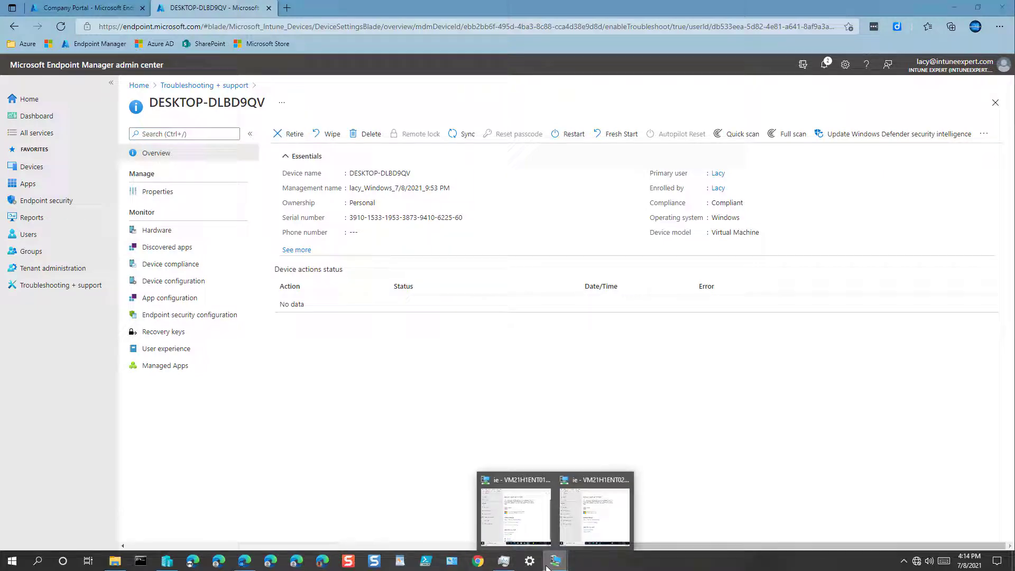
Reopen Settings on the second VM at Accounts > Access work or school
{"action": "left_click", "coordinate": [594, 515]}
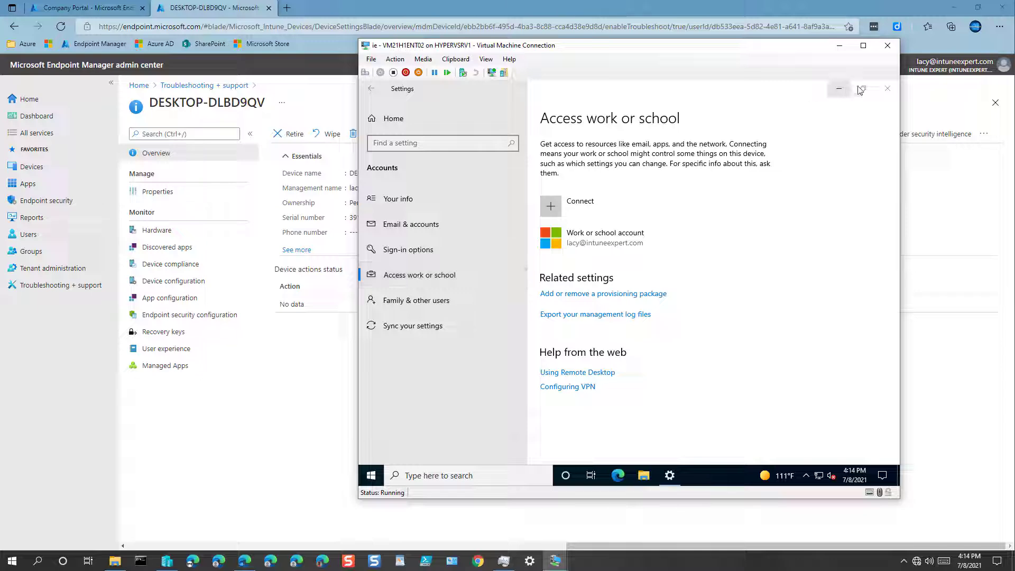
{"action": "left_click", "coordinate": [887, 89]}
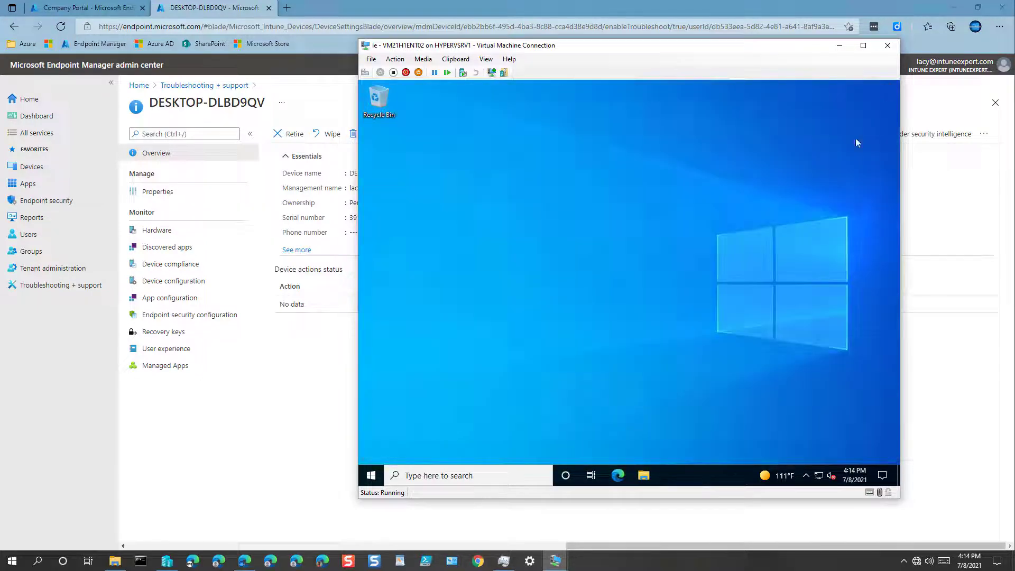
{"action": "left_click", "coordinate": [370, 476]}
{"action": "left_click", "coordinate": [370, 430]}
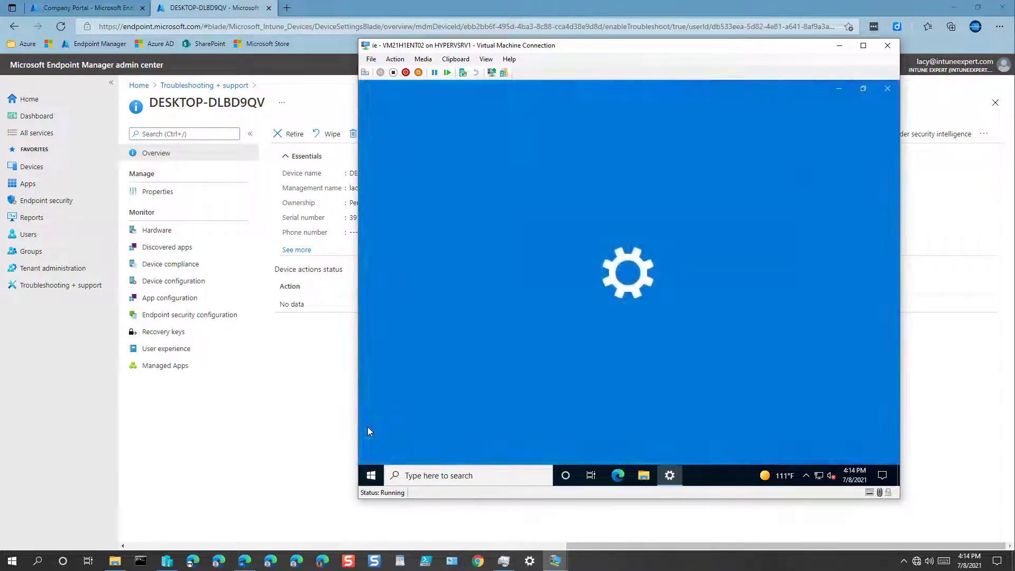
{"action": "left_click", "coordinate": [466, 320]}
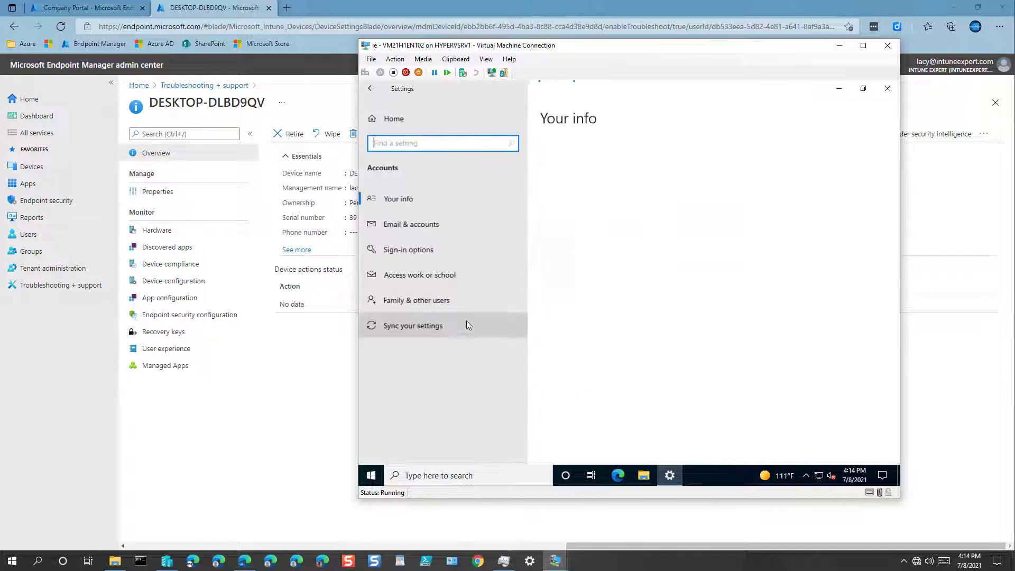
{"action": "left_click", "coordinate": [444, 274]}
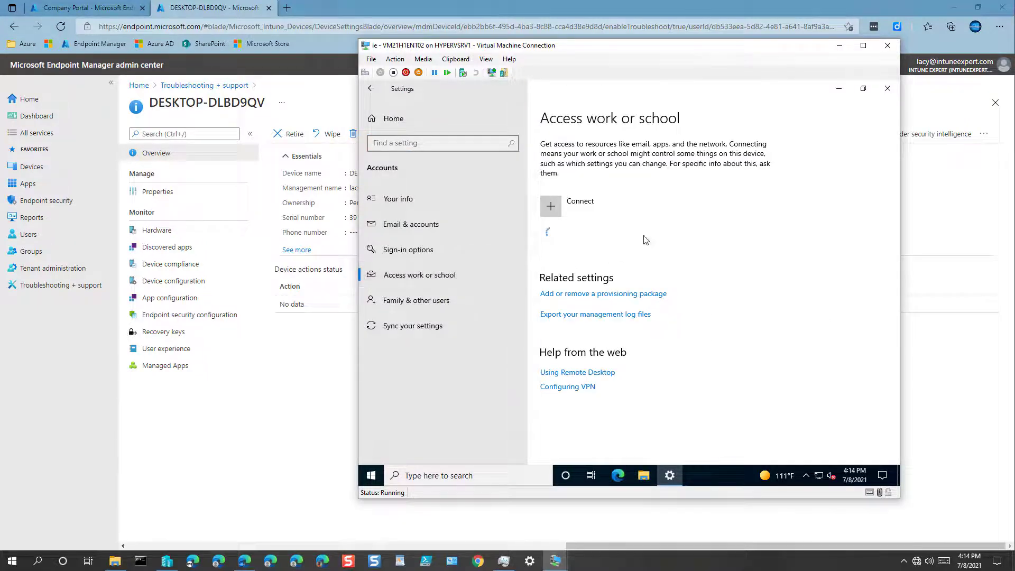
Open the work account's management info and sync the VM with Intune
{"action": "left_click", "coordinate": [668, 239]}
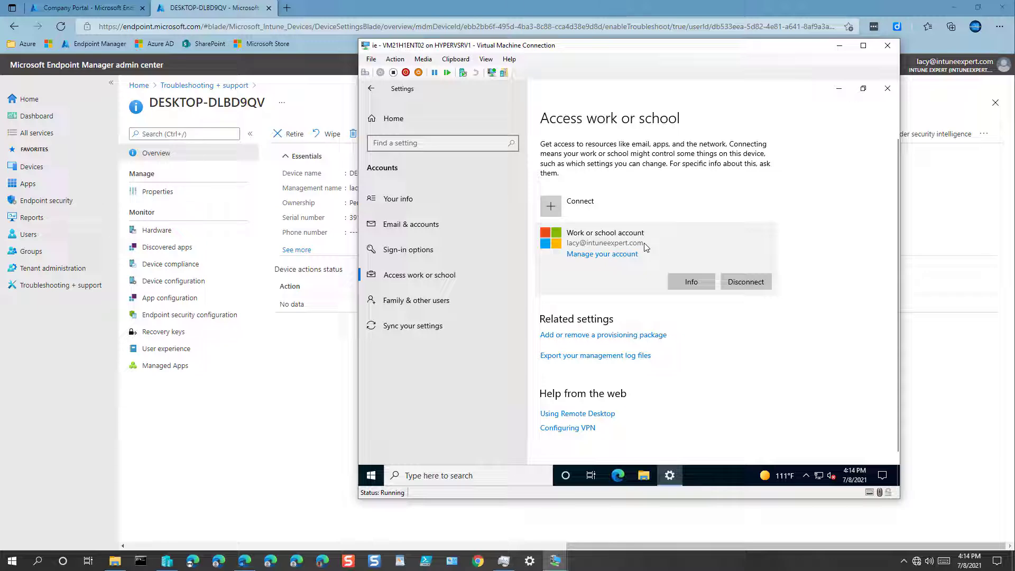
{"action": "left_click", "coordinate": [700, 287]}
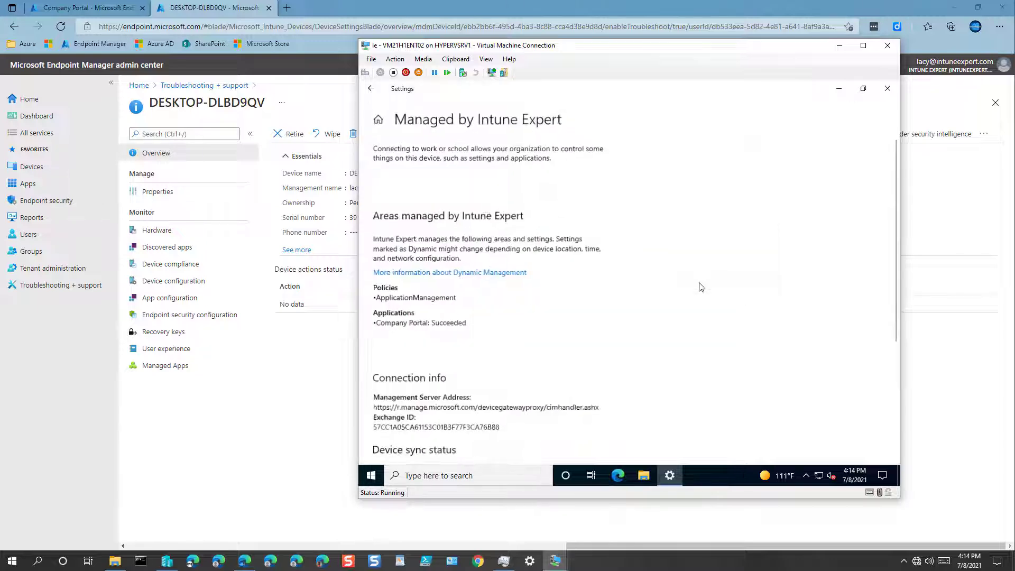
{"action": "scroll", "coordinate": [566, 286], "scroll_direction": "down", "scroll_amount": 3}
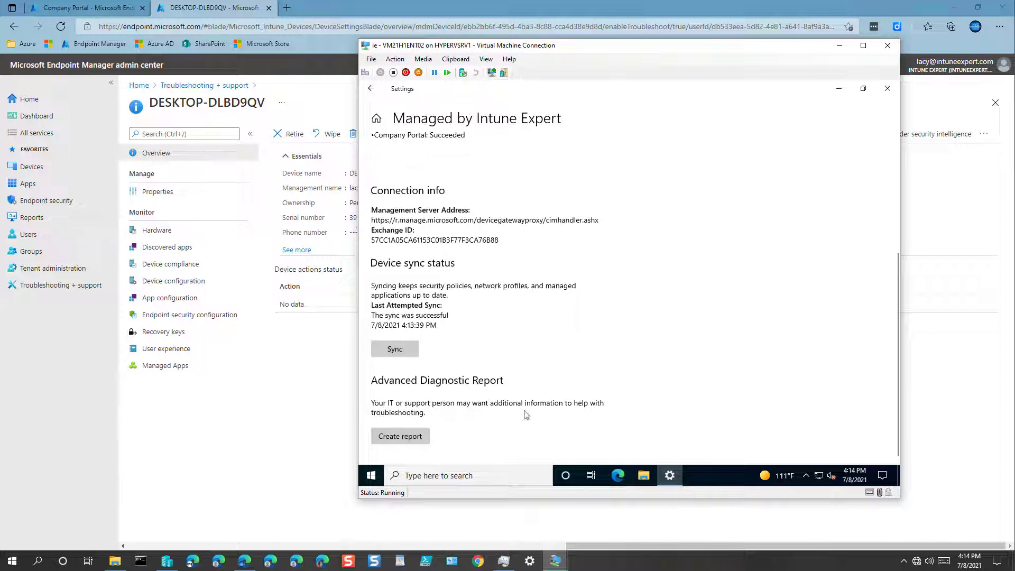
{"action": "left_click", "coordinate": [394, 350]}
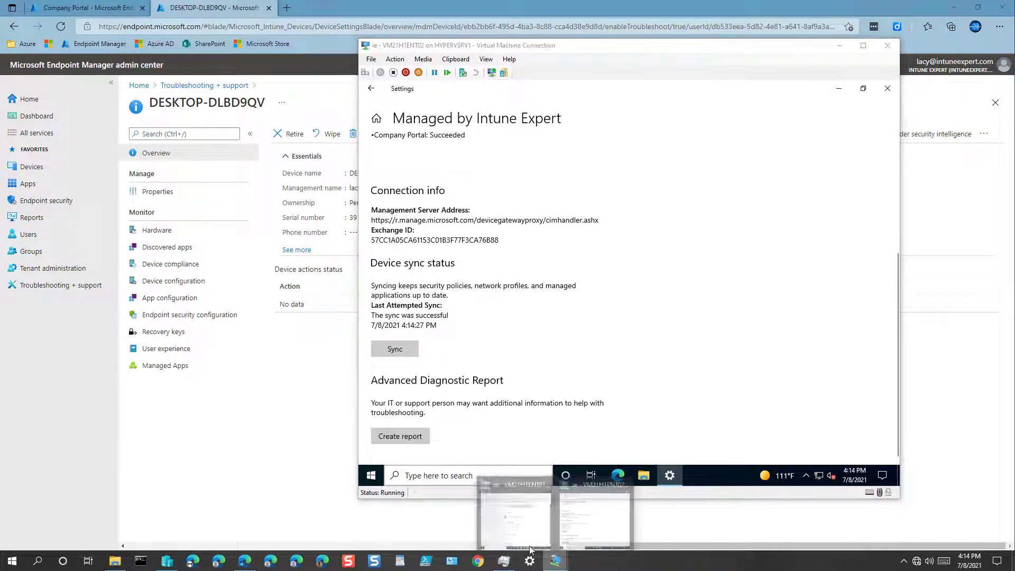
On the first VM, review the Azure AD work account's management details, then close Settings
{"action": "left_click", "coordinate": [530, 548]}
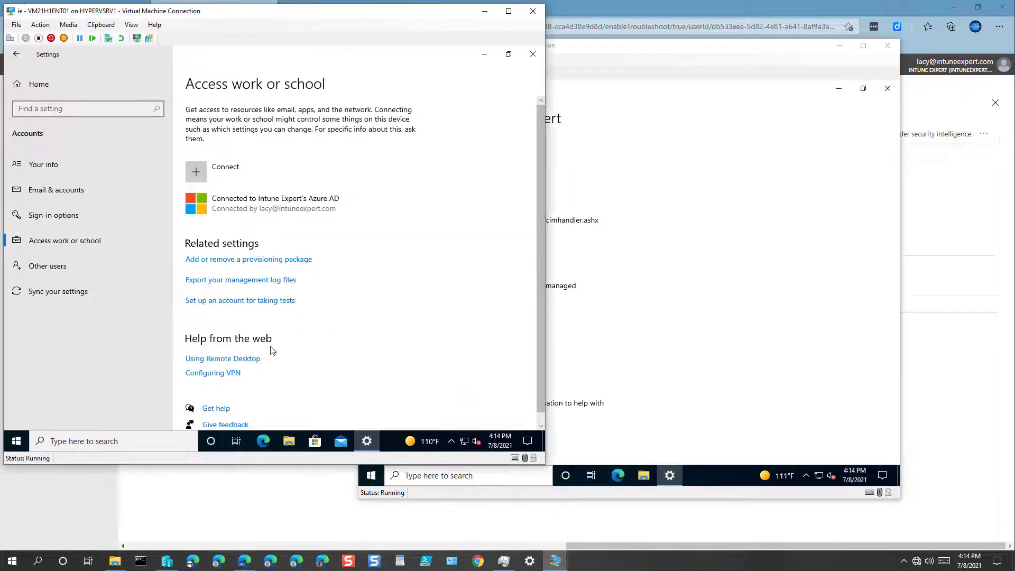
{"action": "left_click", "coordinate": [234, 214]}
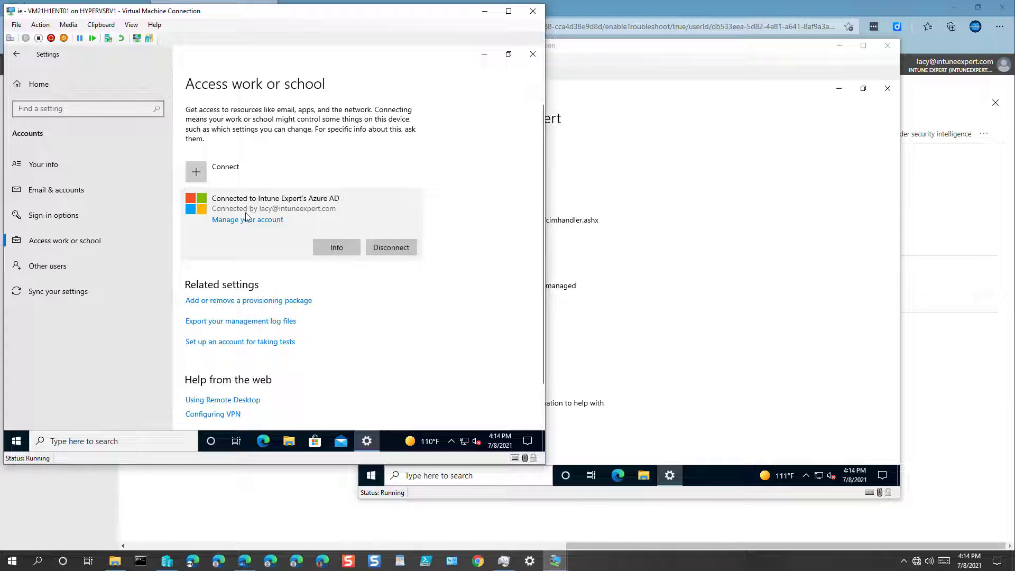
{"action": "left_click", "coordinate": [337, 248]}
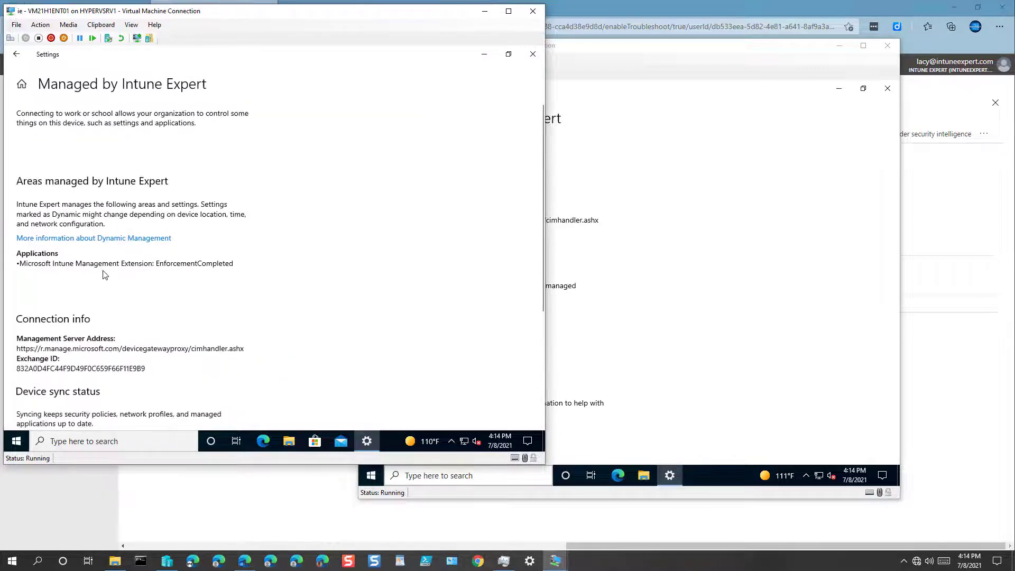
{"action": "scroll", "coordinate": [103, 272], "scroll_direction": "down", "scroll_amount": 3}
{"action": "scroll", "coordinate": [103, 272], "scroll_direction": "down", "scroll_amount": 1}
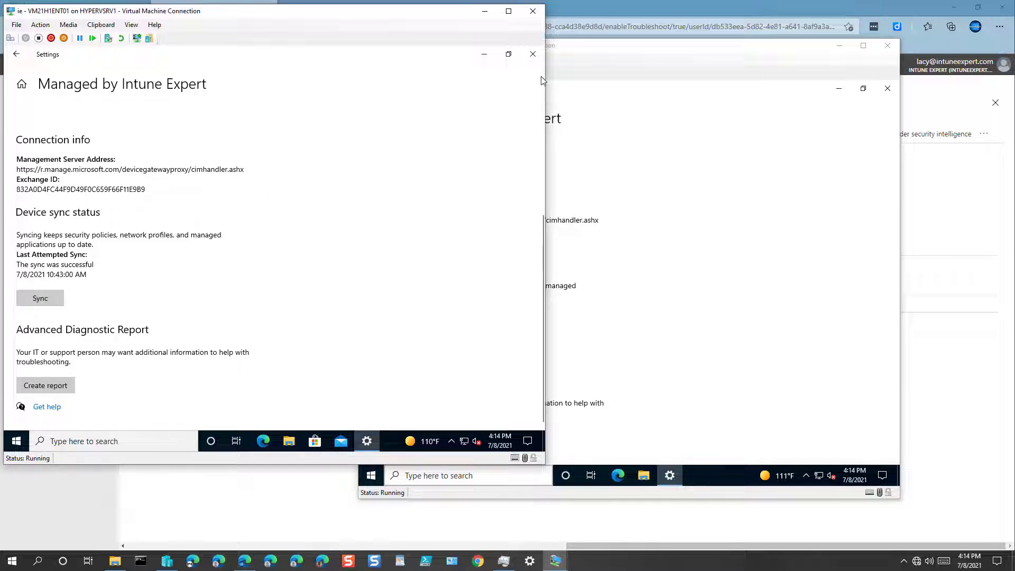
{"action": "left_click", "coordinate": [533, 54]}
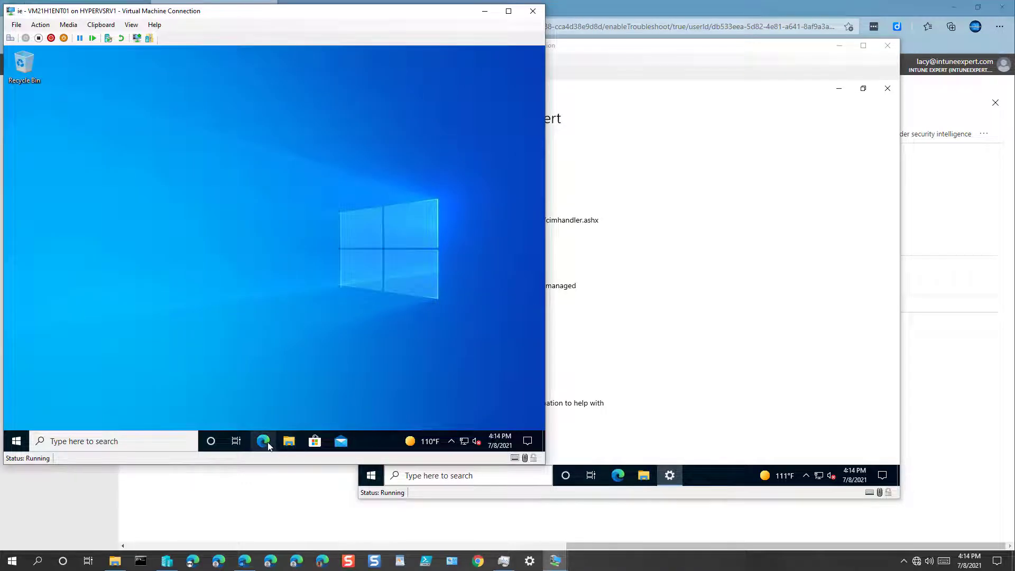
Reopen Settings > Accounts > Access work or school on the first VM and start an Intune sync
{"action": "left_click", "coordinate": [16, 442]}
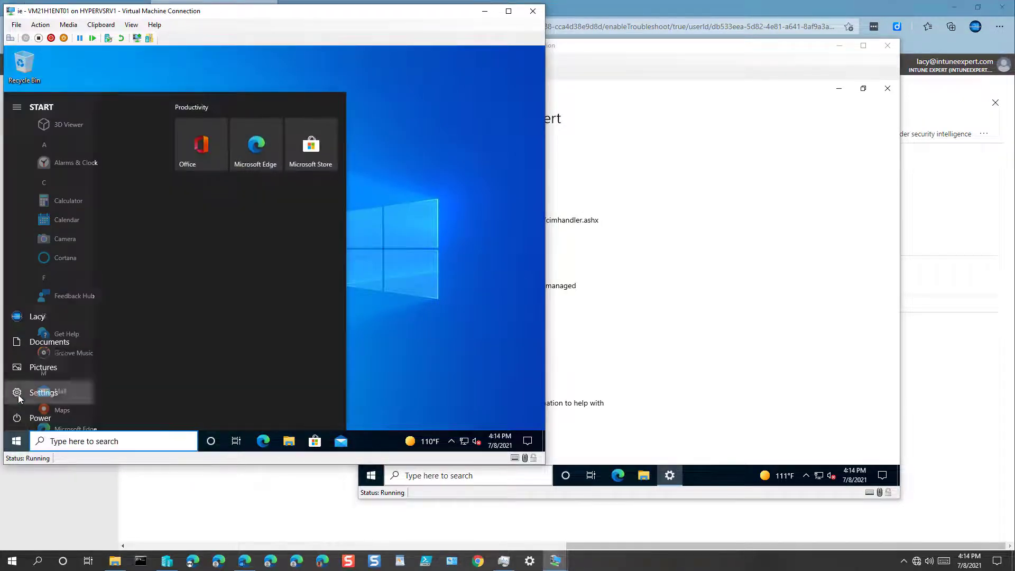
{"action": "left_click", "coordinate": [18, 394]}
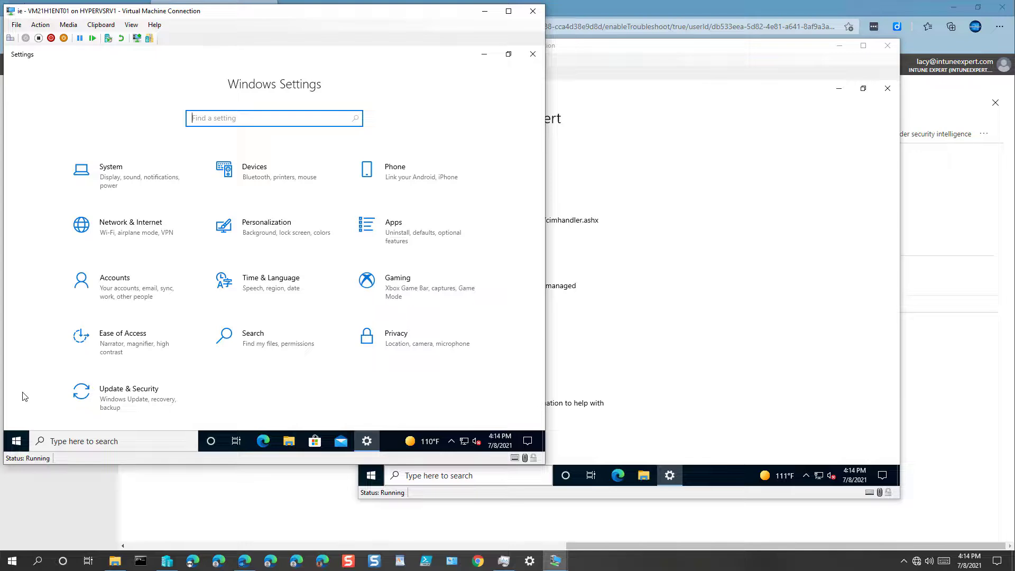
{"action": "left_click", "coordinate": [129, 292]}
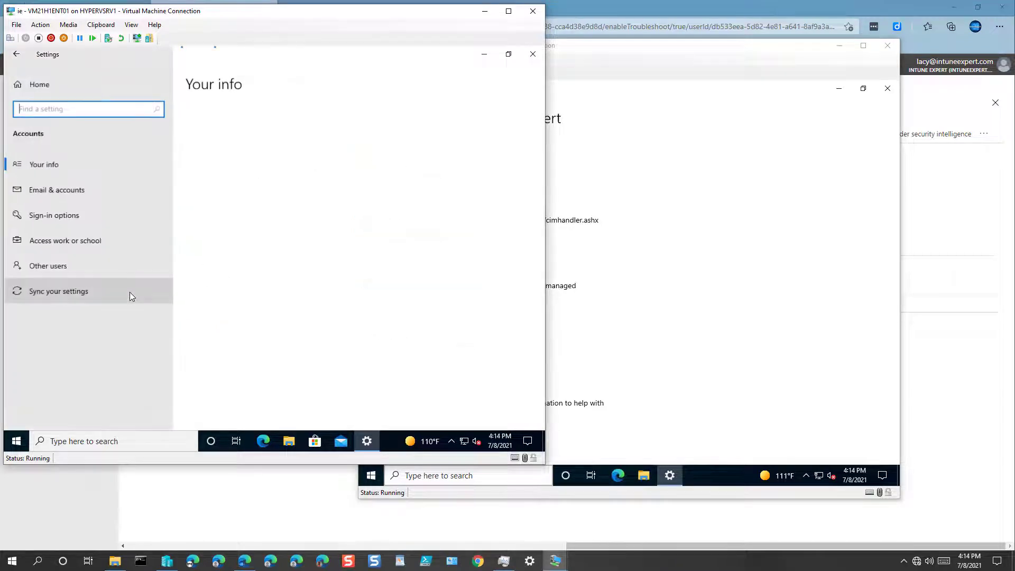
{"action": "left_click", "coordinate": [108, 243]}
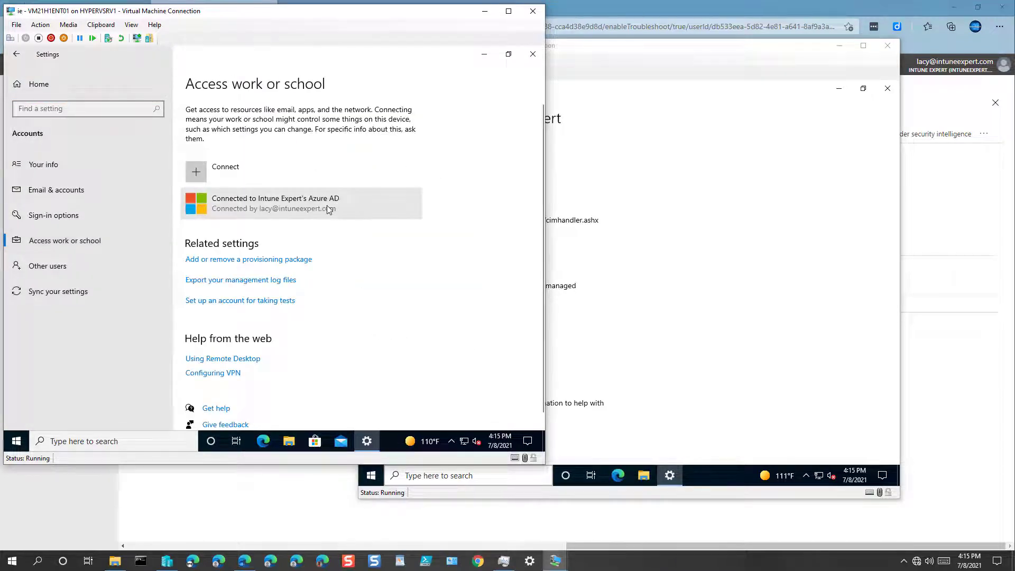
{"action": "left_click", "coordinate": [327, 209]}
{"action": "left_click", "coordinate": [336, 247]}
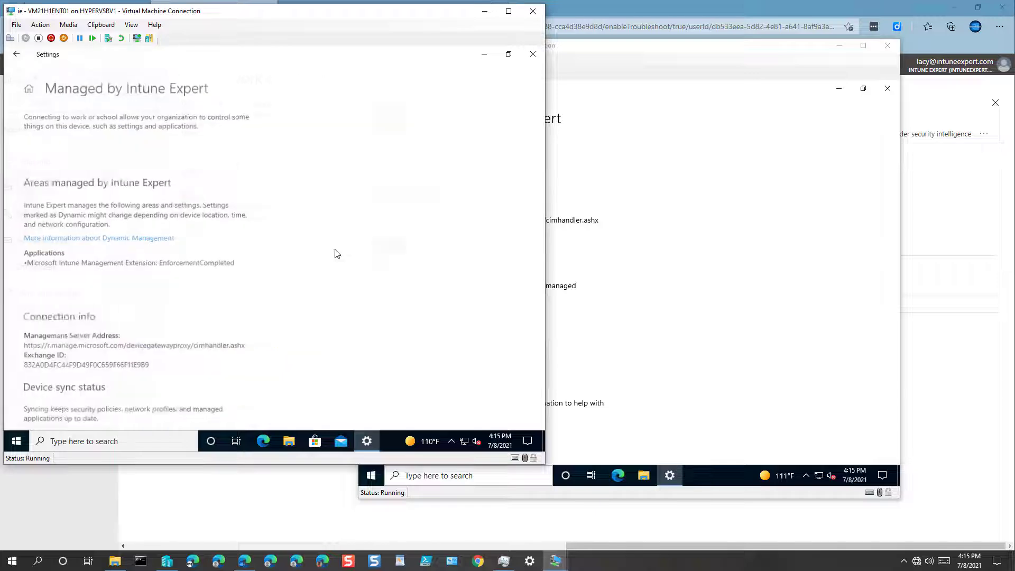
{"action": "scroll", "coordinate": [294, 270], "scroll_direction": "down", "scroll_amount": 5}
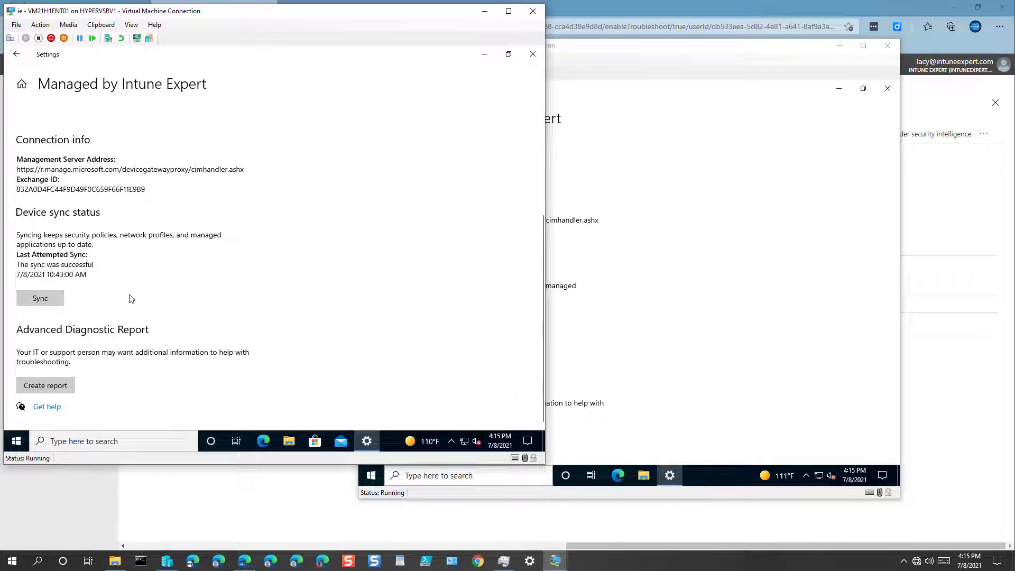
{"action": "left_click", "coordinate": [61, 299]}
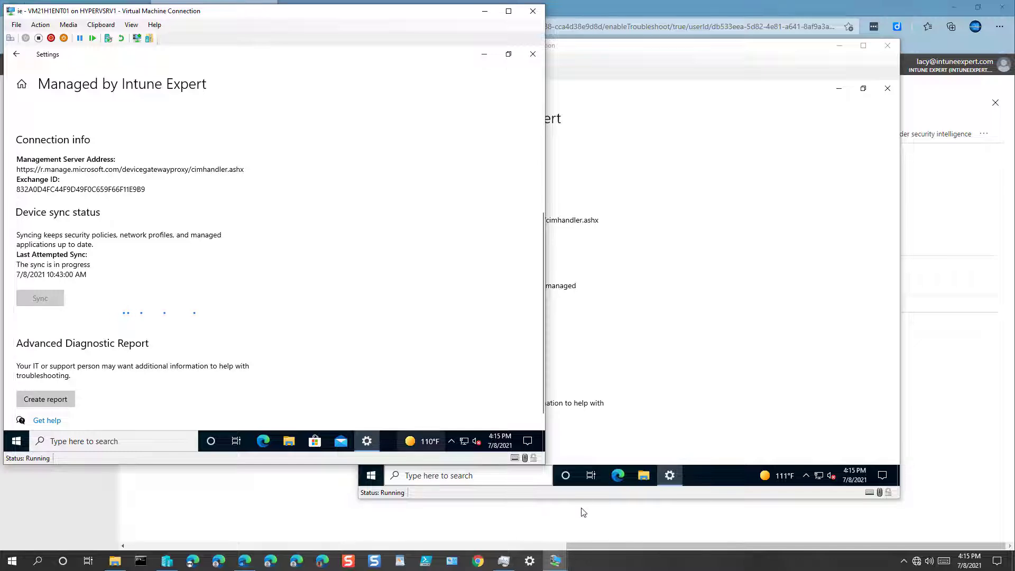
{"action": "left_click", "coordinate": [595, 500]}
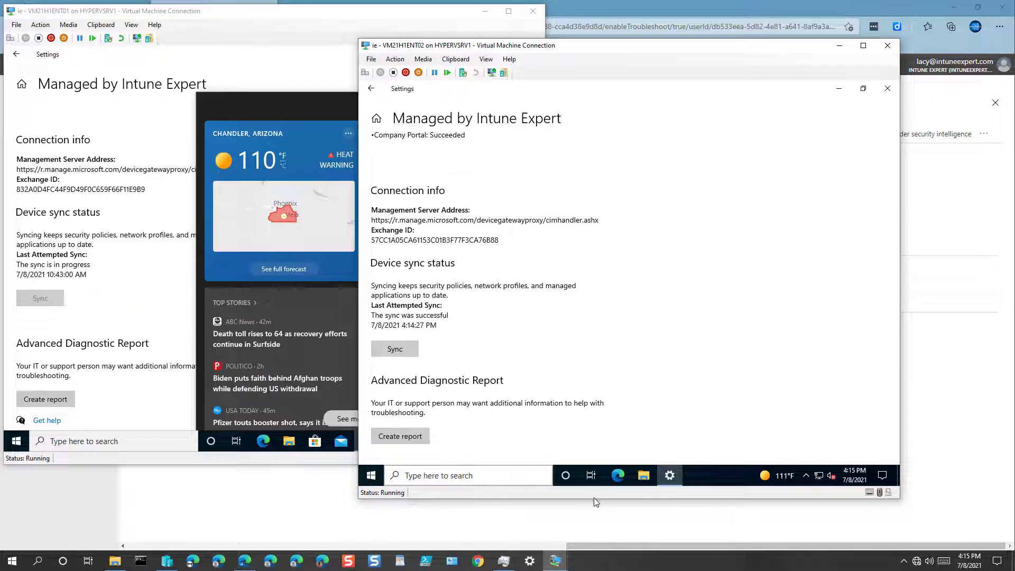
{"action": "left_click", "coordinate": [317, 109]}
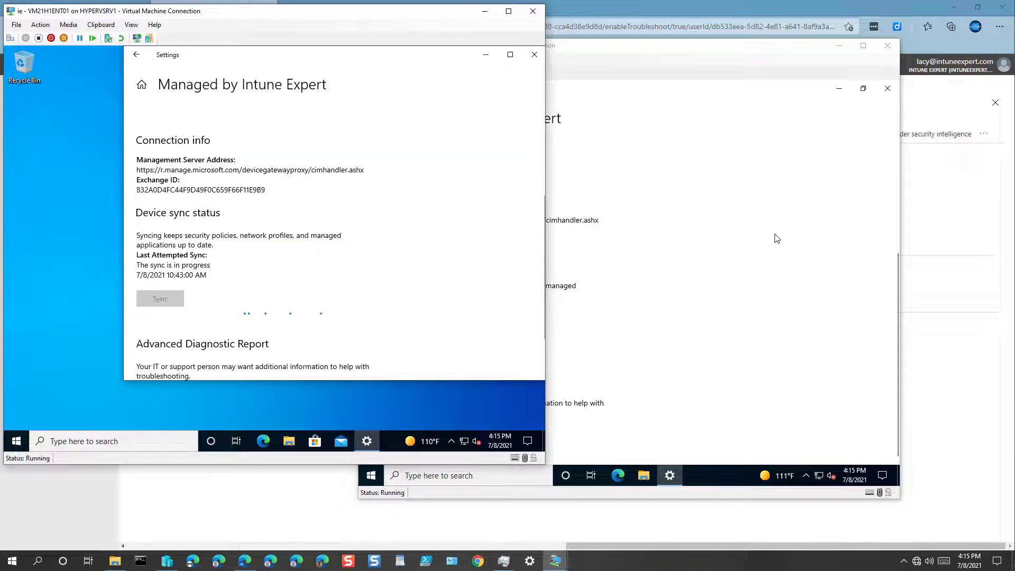
Close the Settings windows on both the second and first VMs
{"action": "left_click", "coordinate": [509, 55]}
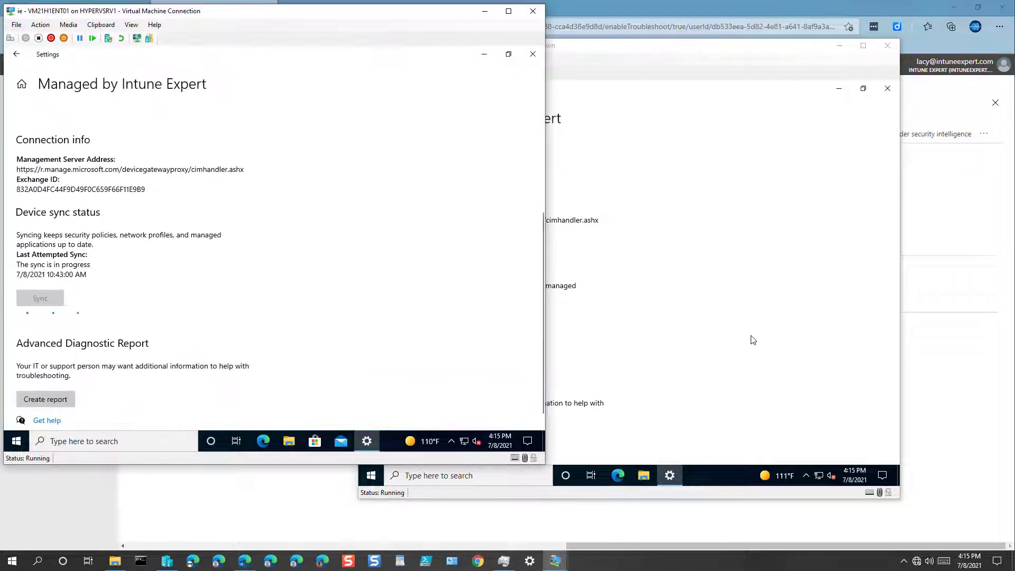
{"action": "left_click", "coordinate": [753, 340]}
{"action": "left_click", "coordinate": [884, 84]}
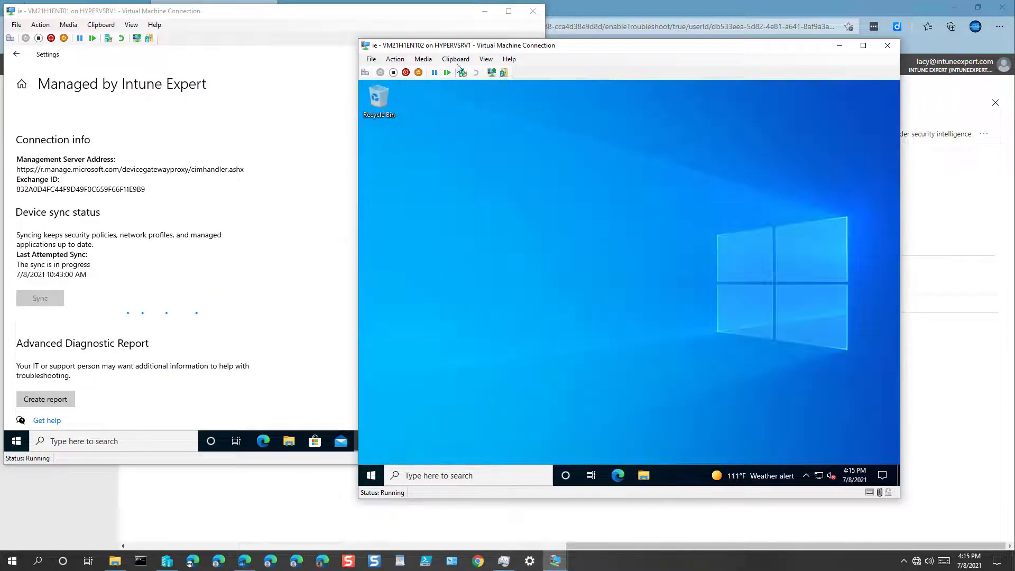
{"action": "left_click", "coordinate": [273, 69]}
{"action": "left_click", "coordinate": [536, 57]}
{"action": "left_click", "coordinate": [493, 365]}
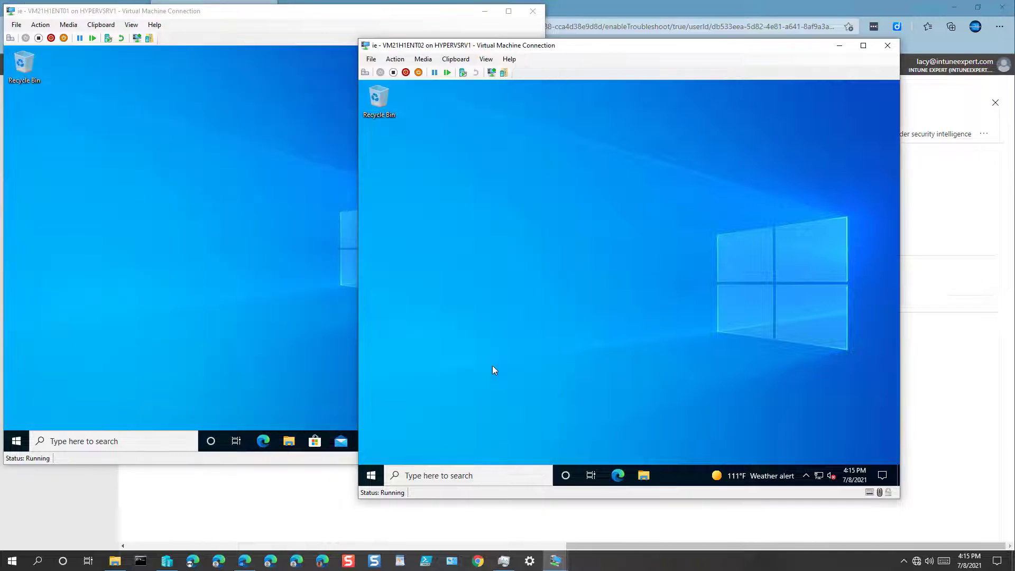
Search 'company' on each VM to confirm Company Portal is installed
{"action": "left_click", "coordinate": [370, 475]}
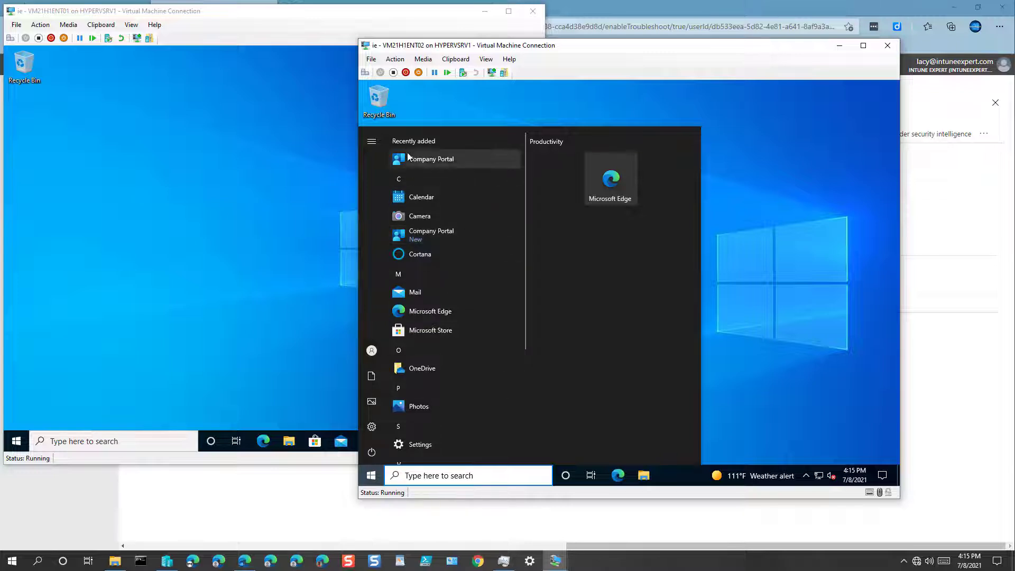
{"action": "left_click", "coordinate": [449, 476]}
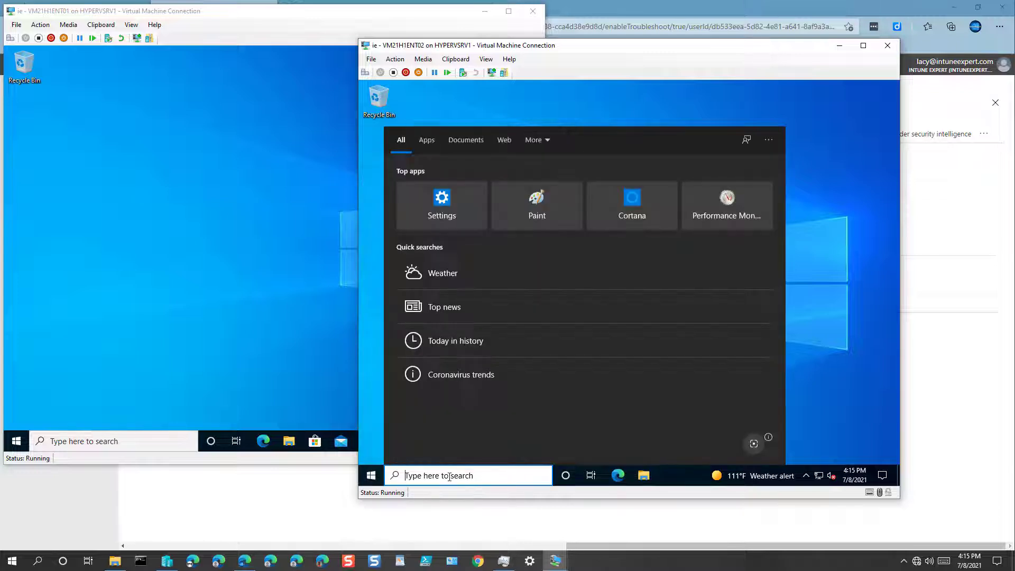
{"action": "type", "text": "company"}
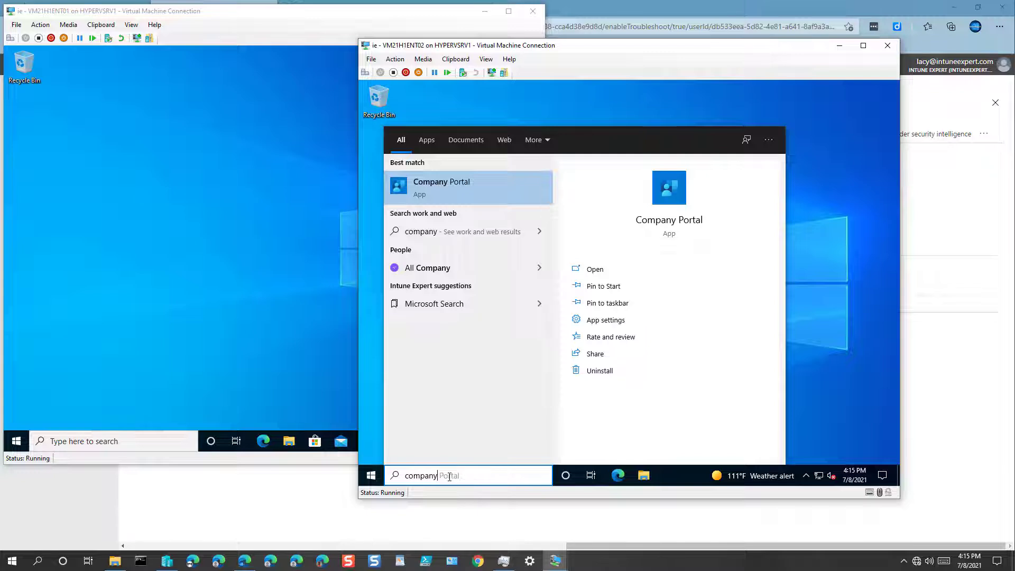
{"action": "key", "text": "BackSpace"}
{"action": "key", "text": "BackSpace"}
{"action": "key", "text": "BackSpace"}
{"action": "key", "text": "BackSpace"}
{"action": "key", "text": "BackSpace"}
{"action": "key", "text": "BackSpace"}
{"action": "key", "text": "BackSpace"}
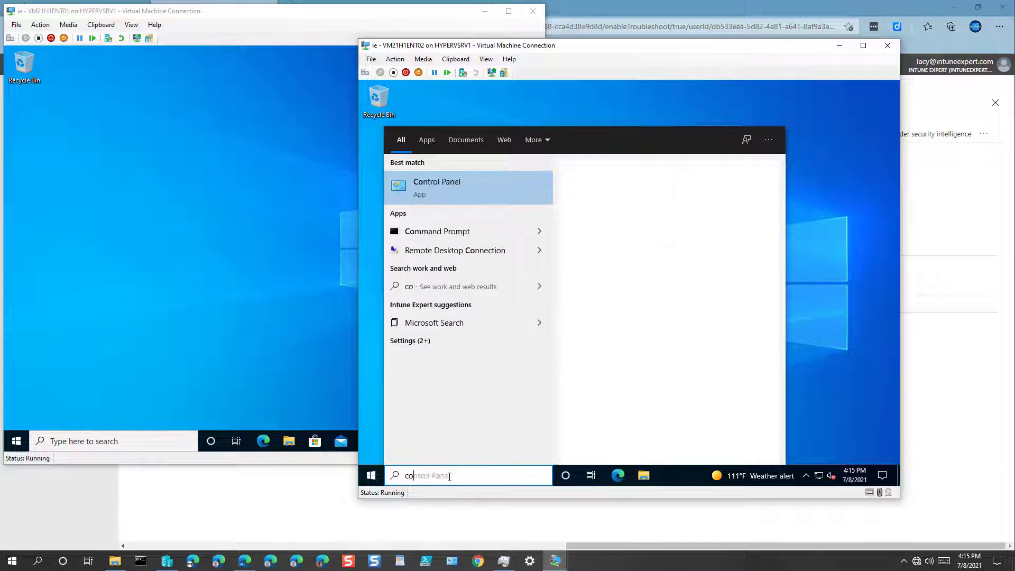
{"action": "left_click", "coordinate": [139, 441]}
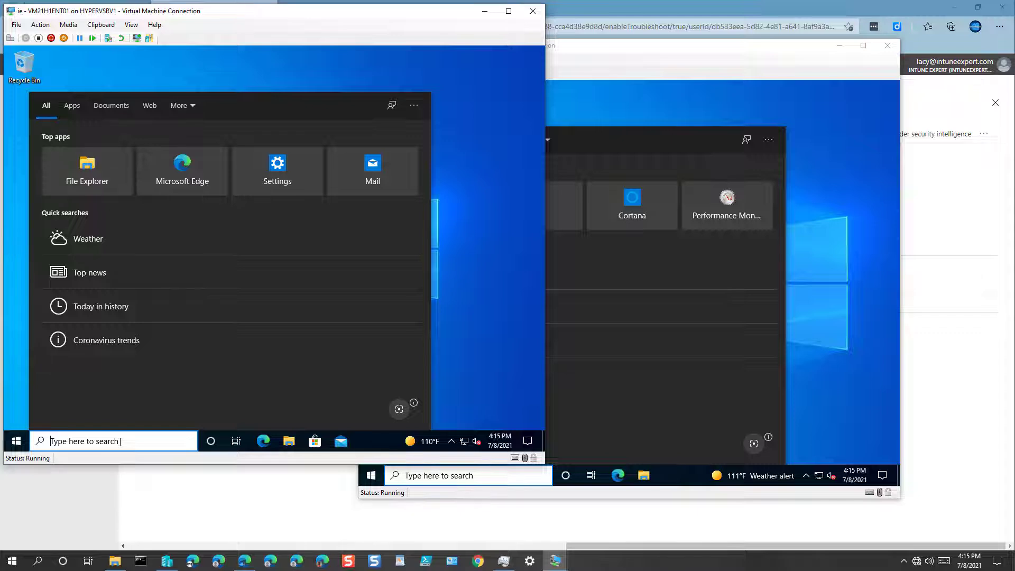
{"action": "type", "text": "co"}
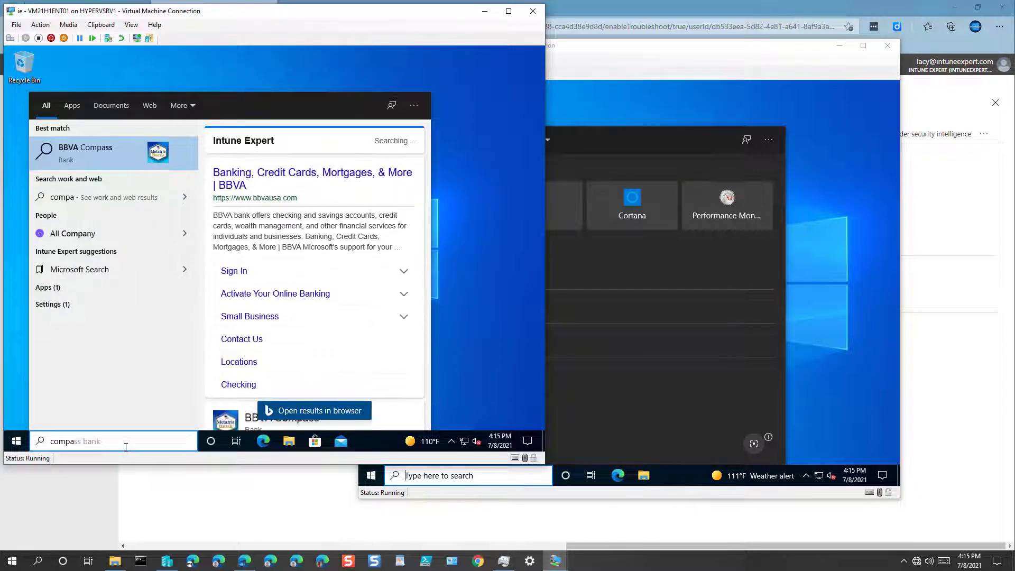
{"action": "type", "text": "mpany"}
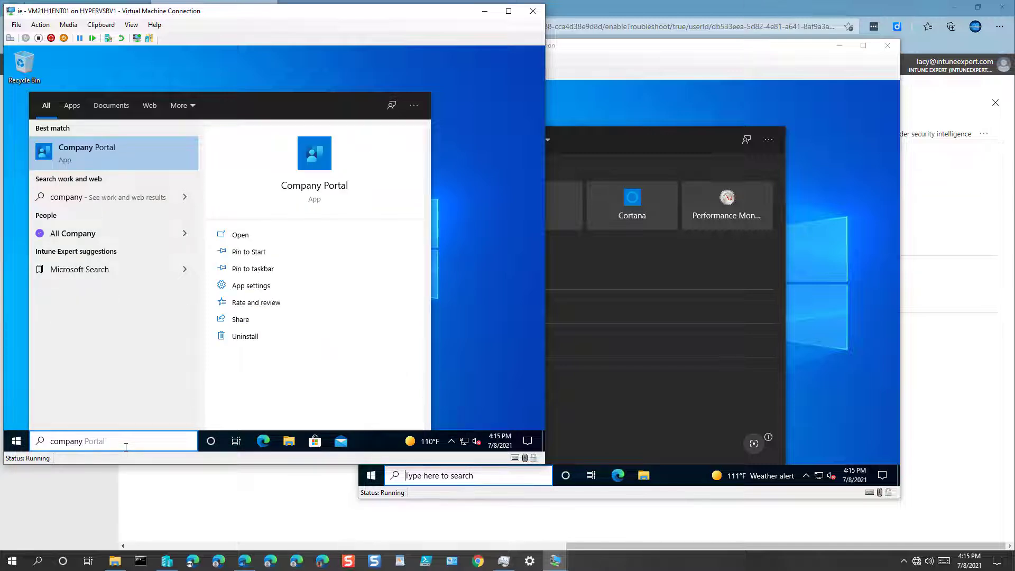
{"action": "key", "text": "Escape"}
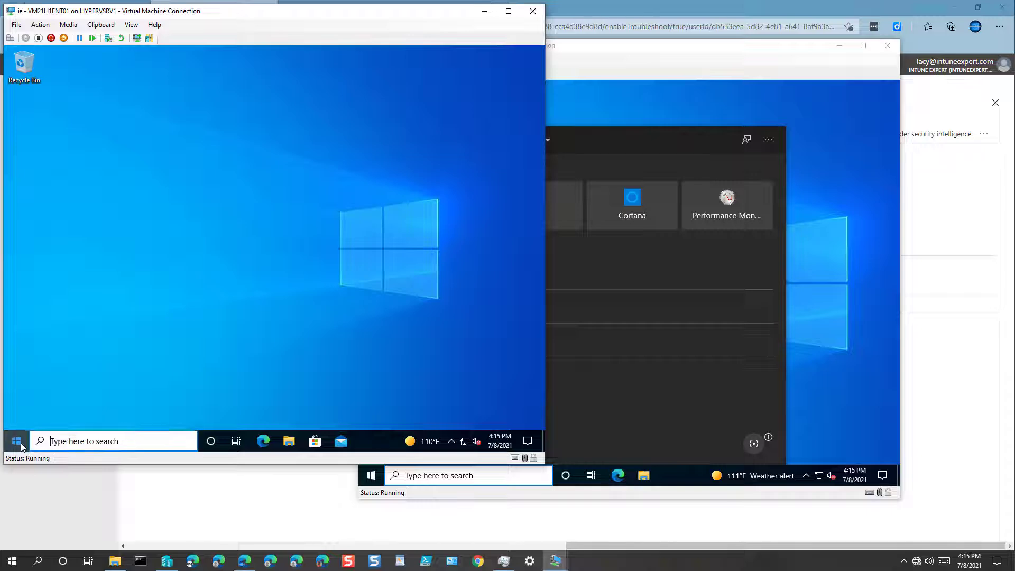
Confirm Company Portal under Recently added on the first VM, then open Apps in Endpoint Manager
{"action": "left_click", "coordinate": [17, 442]}
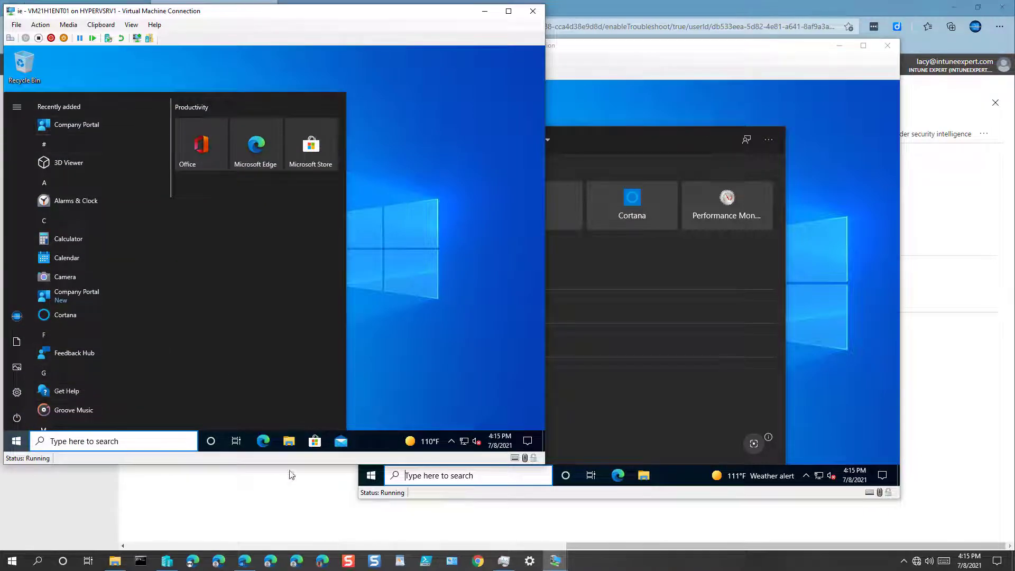
{"action": "left_click", "coordinate": [245, 563]}
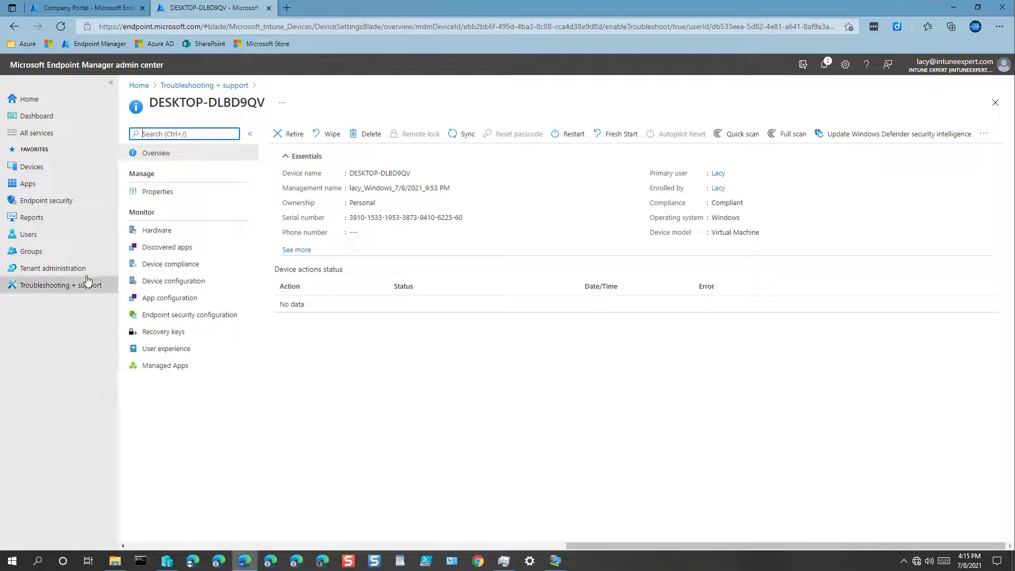
{"action": "left_click", "coordinate": [36, 188]}
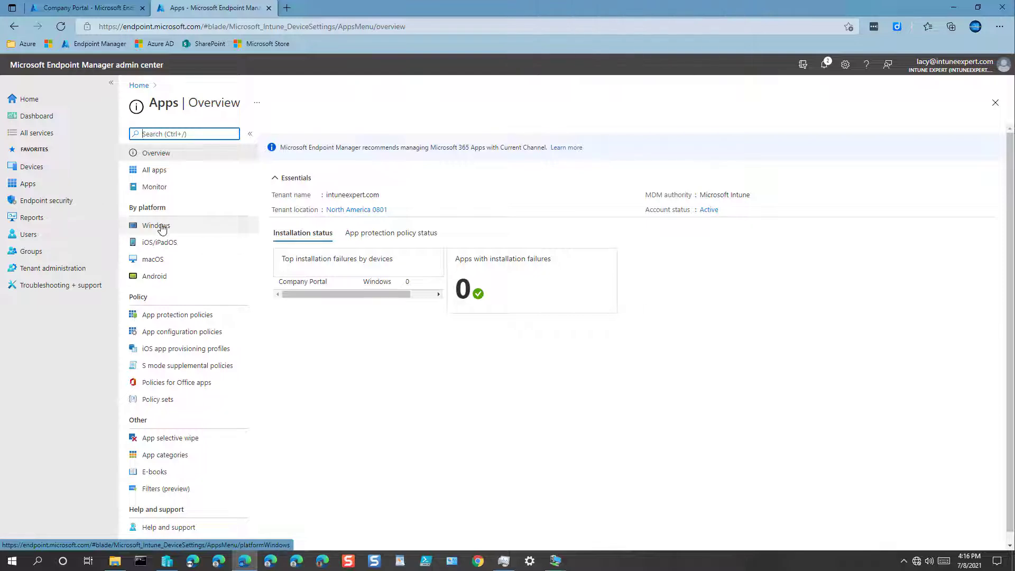
Open Company Portal from the Windows apps list in Endpoint Manager
{"action": "left_click", "coordinate": [160, 227]}
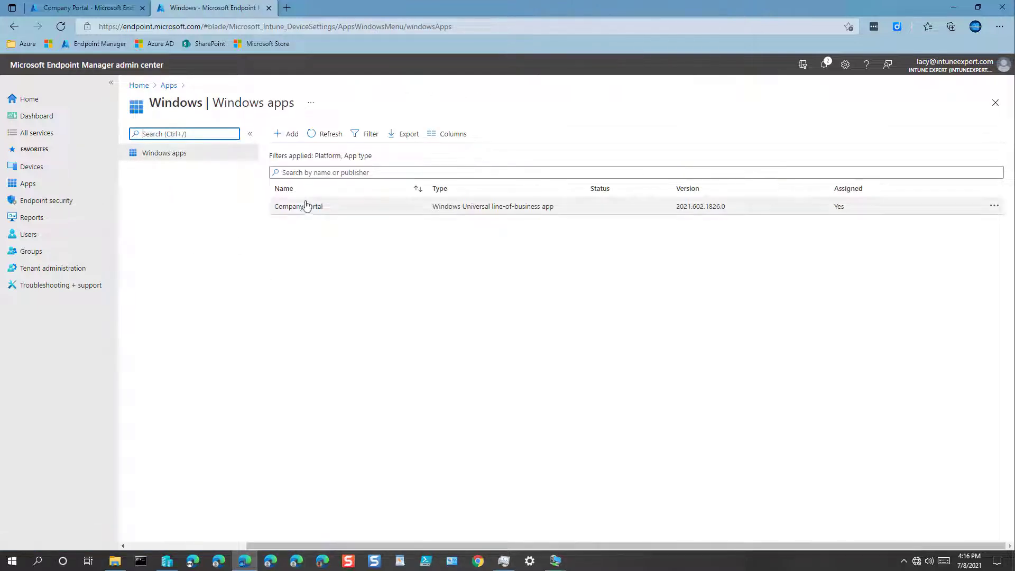
{"action": "left_click", "coordinate": [297, 206]}
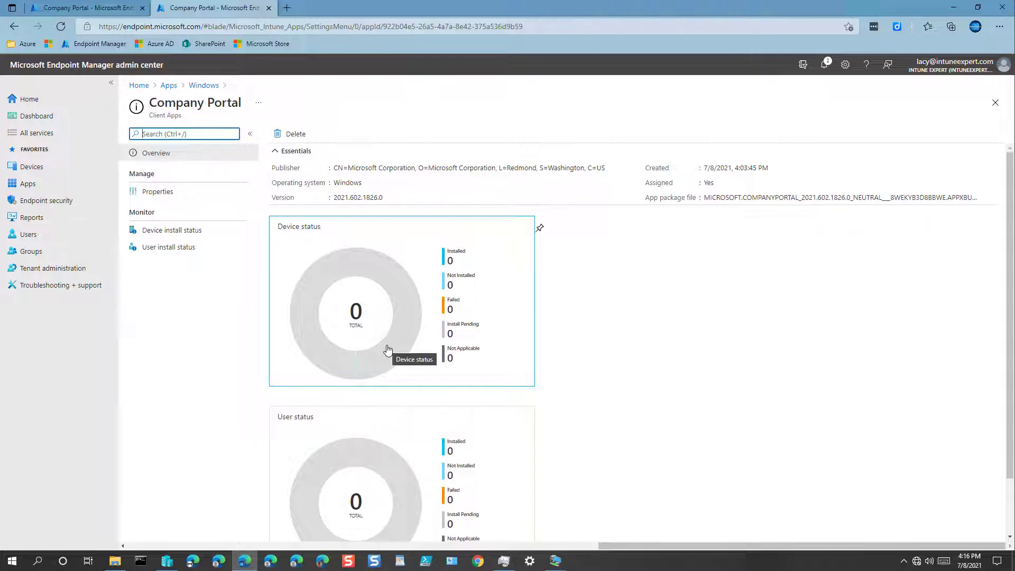
{"action": "left_click", "coordinate": [170, 230]}
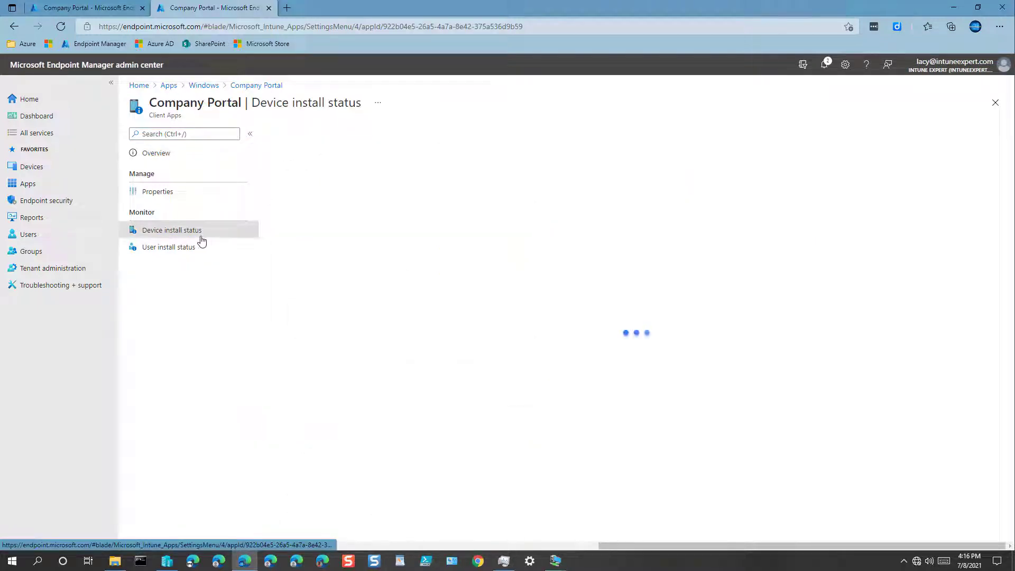
{"action": "left_click", "coordinate": [167, 253]}
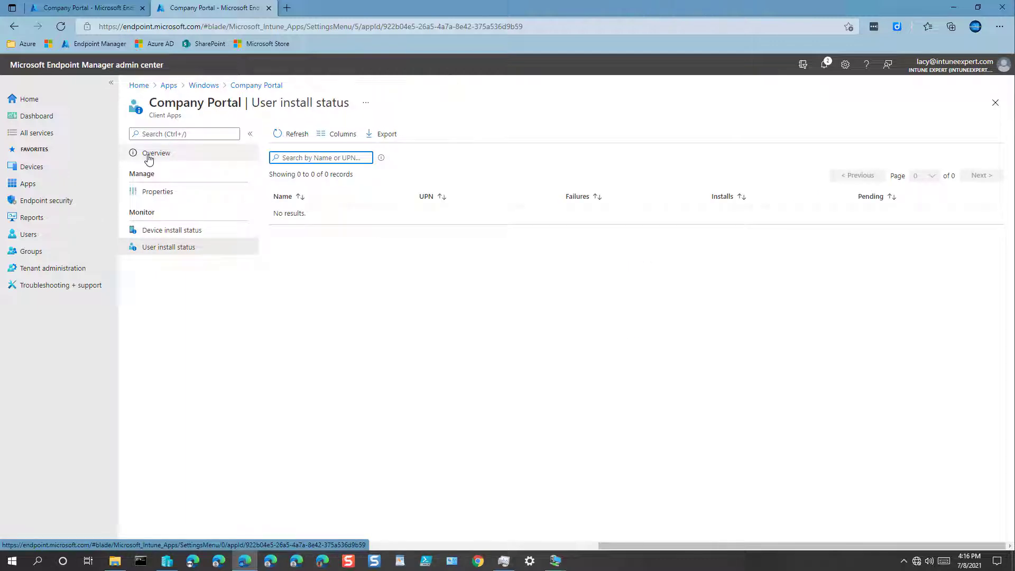
{"action": "left_click", "coordinate": [150, 156]}
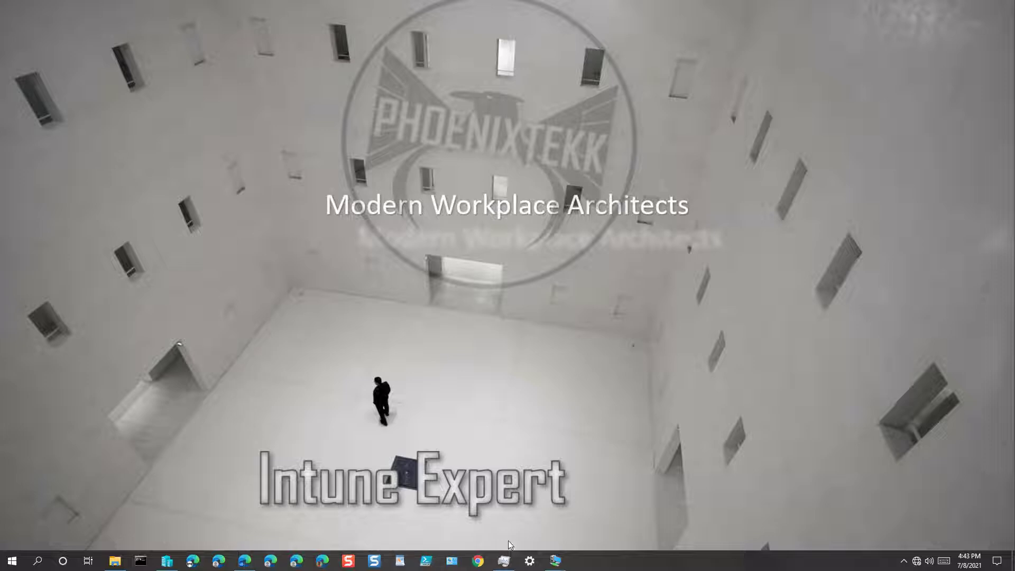
Restore the Hyper-V VM Connection windows from the taskbar
{"action": "mouse_move", "coordinate": [554, 564]}
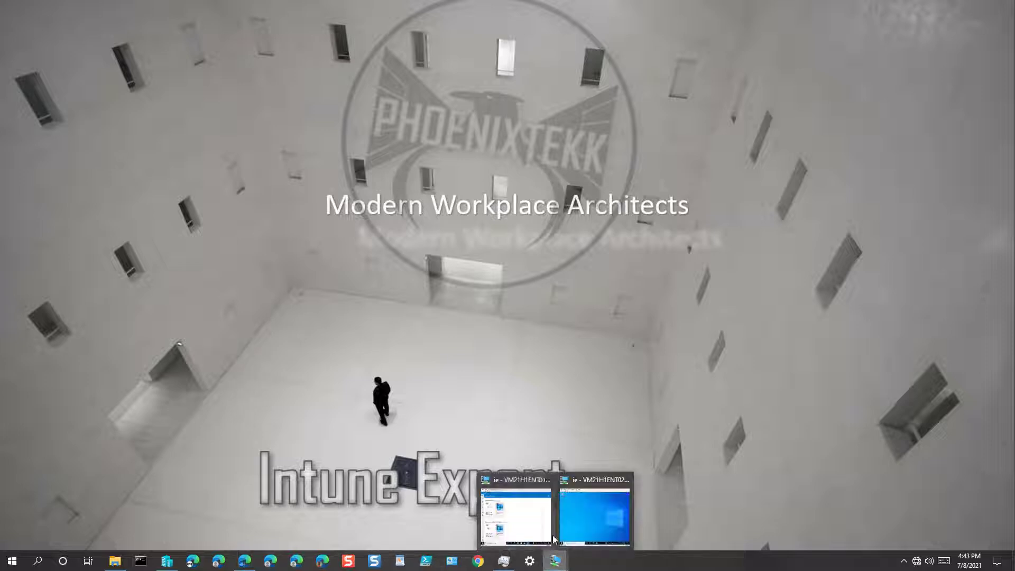
{"action": "left_click", "coordinate": [529, 523]}
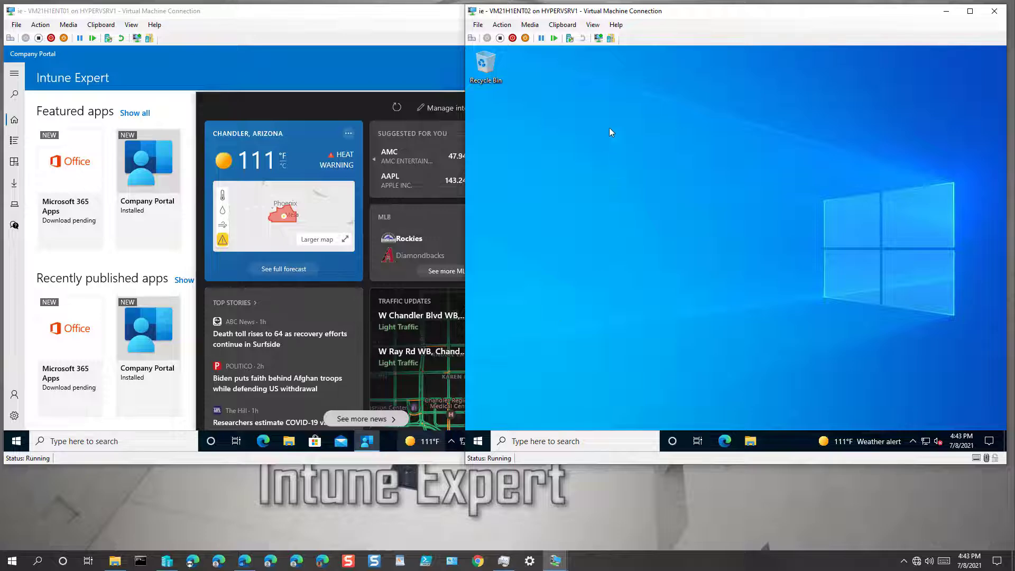
Launch Company Portal from Recently added on the second VM and open its Settings page
{"action": "left_click", "coordinate": [477, 440]}
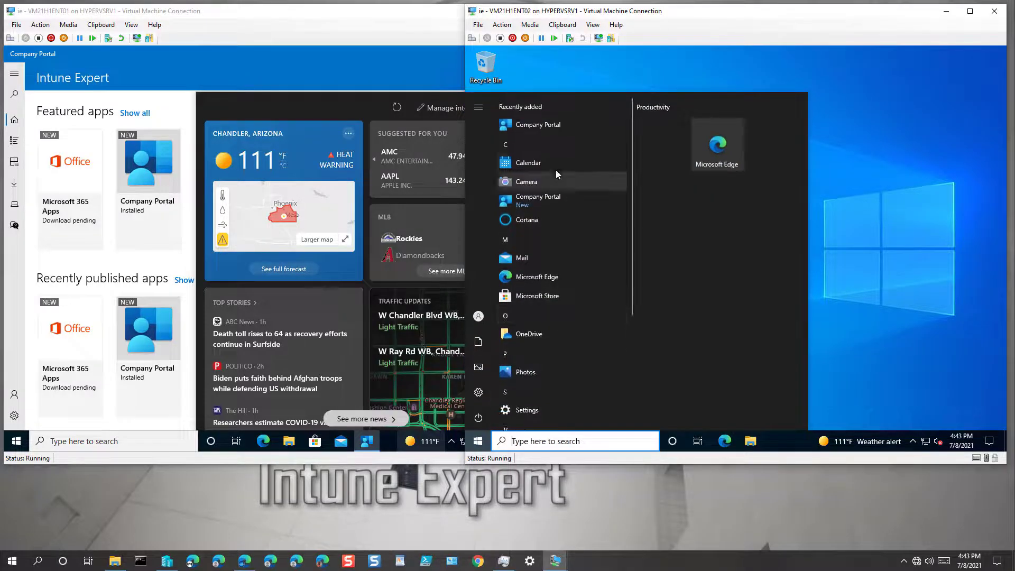
{"action": "left_click", "coordinate": [526, 128]}
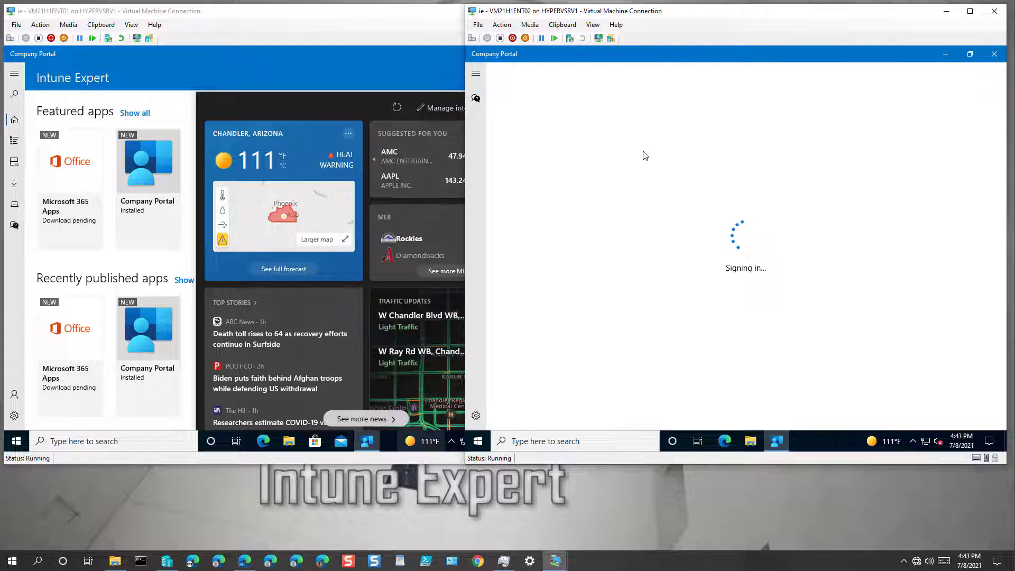
{"action": "left_click", "coordinate": [315, 77]}
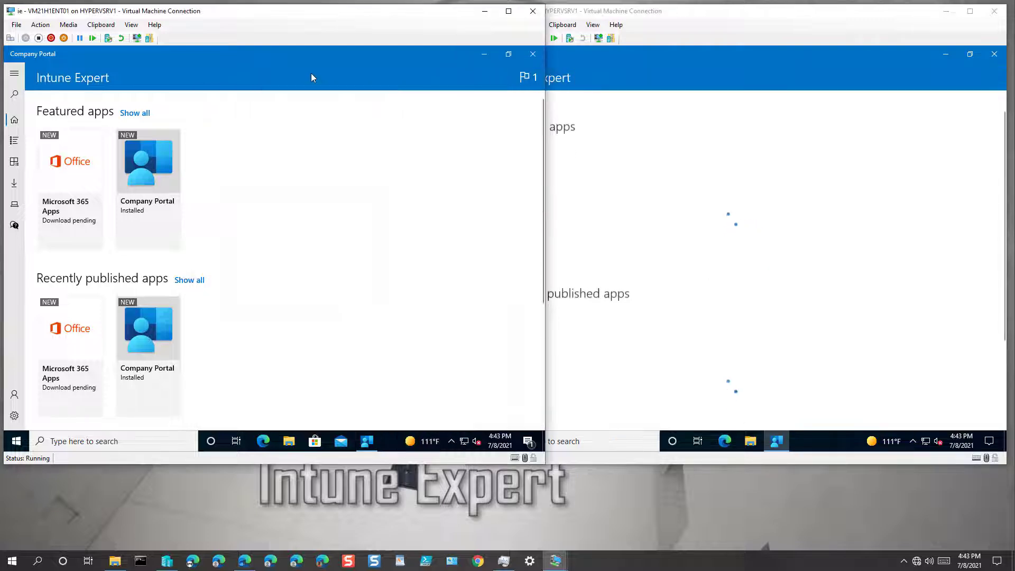
{"action": "left_click", "coordinate": [725, 68]}
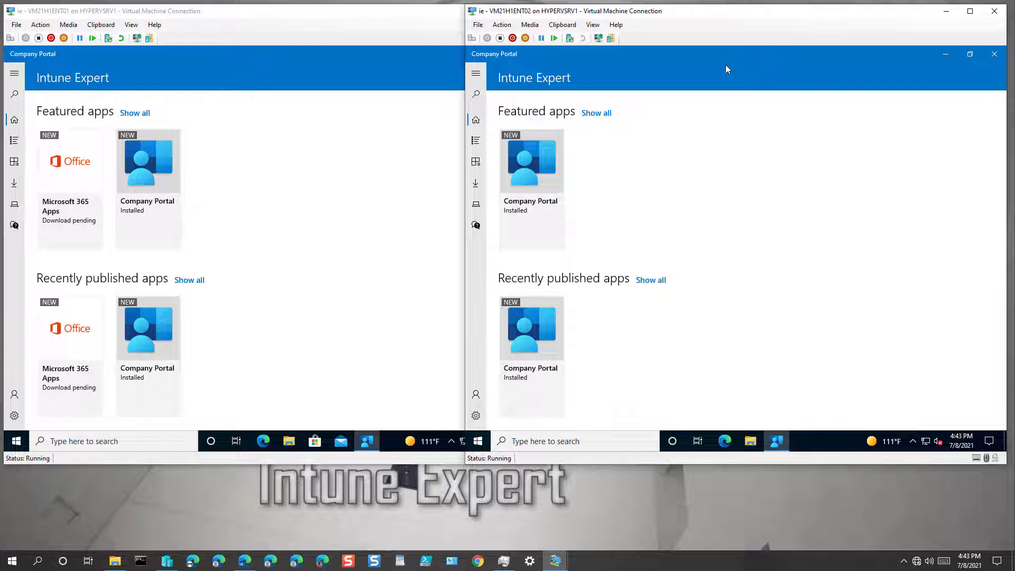
{"action": "left_click", "coordinate": [477, 416]}
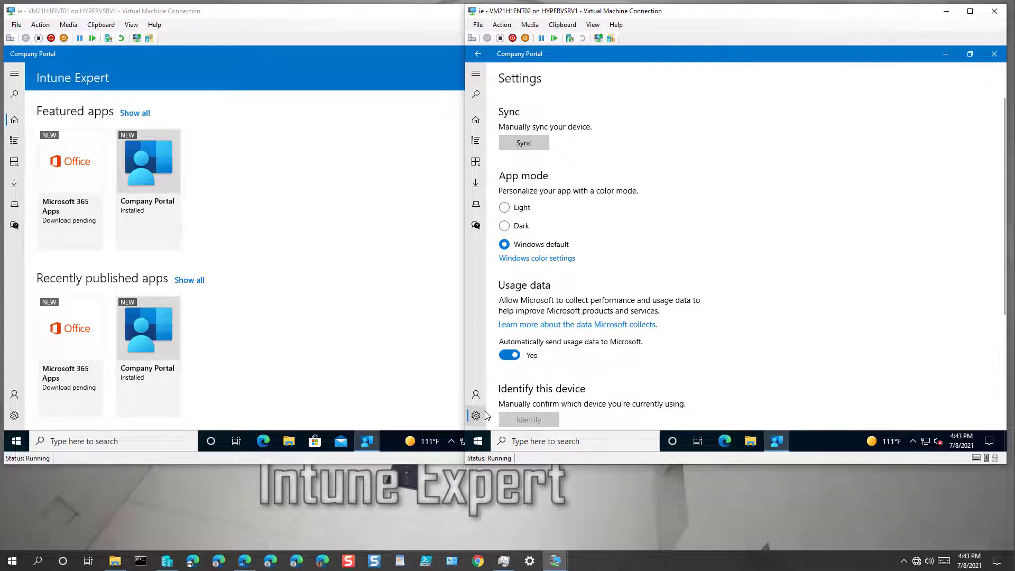
On the second VM, open the work account's Info page under Access work or school and start Sync
{"action": "left_click", "coordinate": [478, 441]}
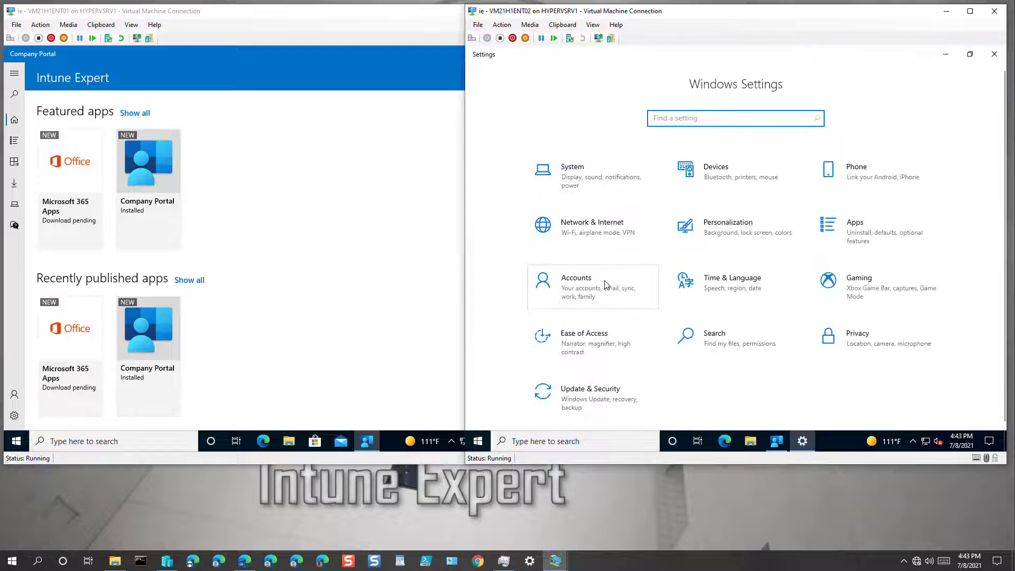
{"action": "left_click", "coordinate": [606, 284]}
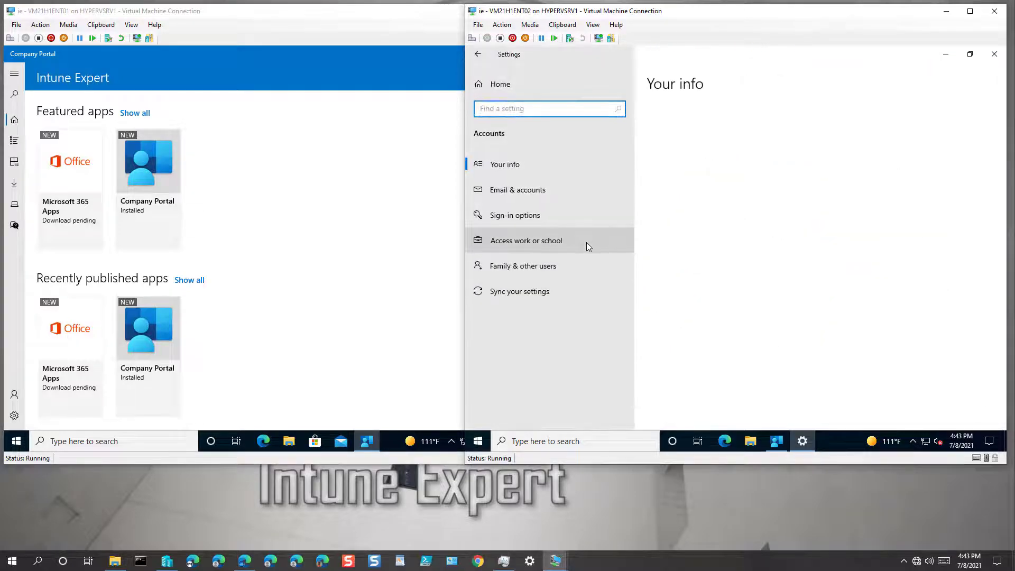
{"action": "left_click", "coordinate": [586, 242]}
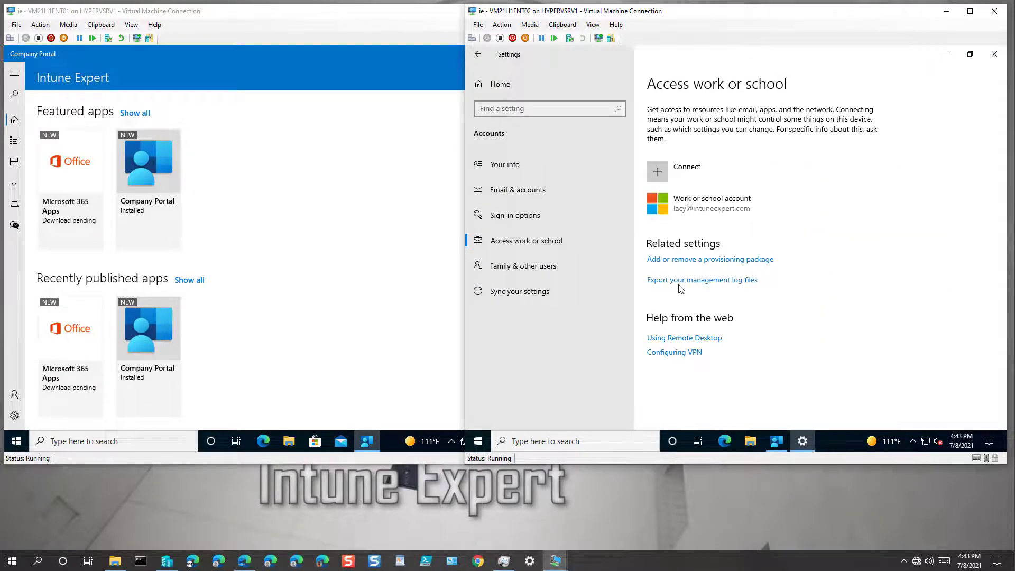
{"action": "left_click", "coordinate": [708, 216]}
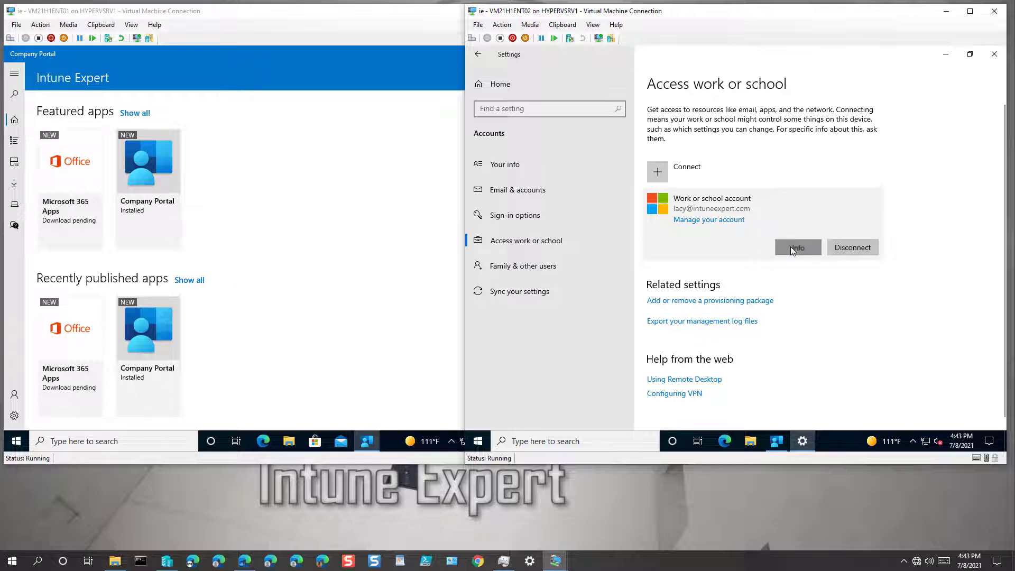
{"action": "left_click", "coordinate": [791, 246]}
{"action": "scroll", "coordinate": [511, 335], "scroll_direction": "down", "scroll_amount": 4}
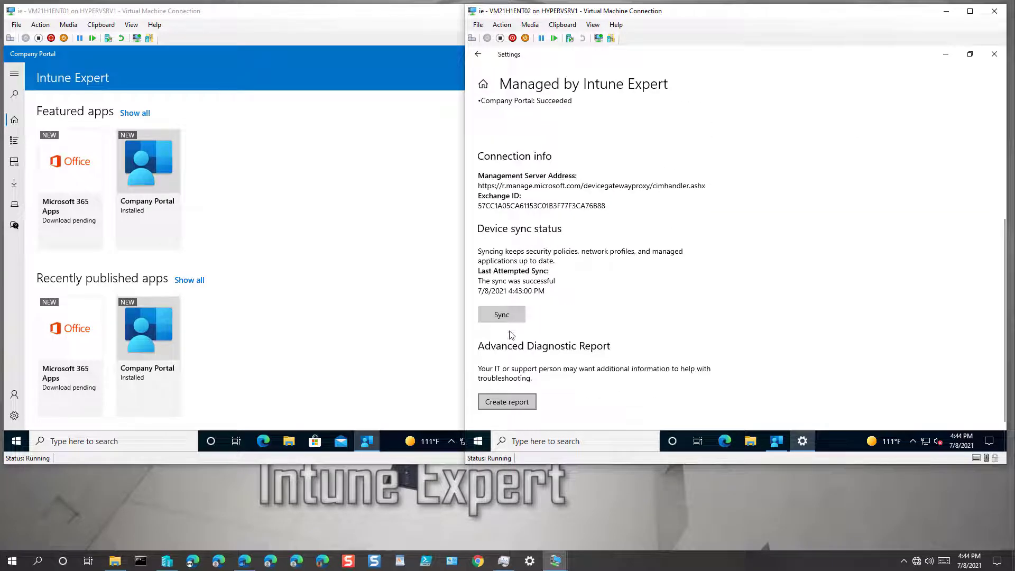
{"action": "left_click", "coordinate": [509, 316]}
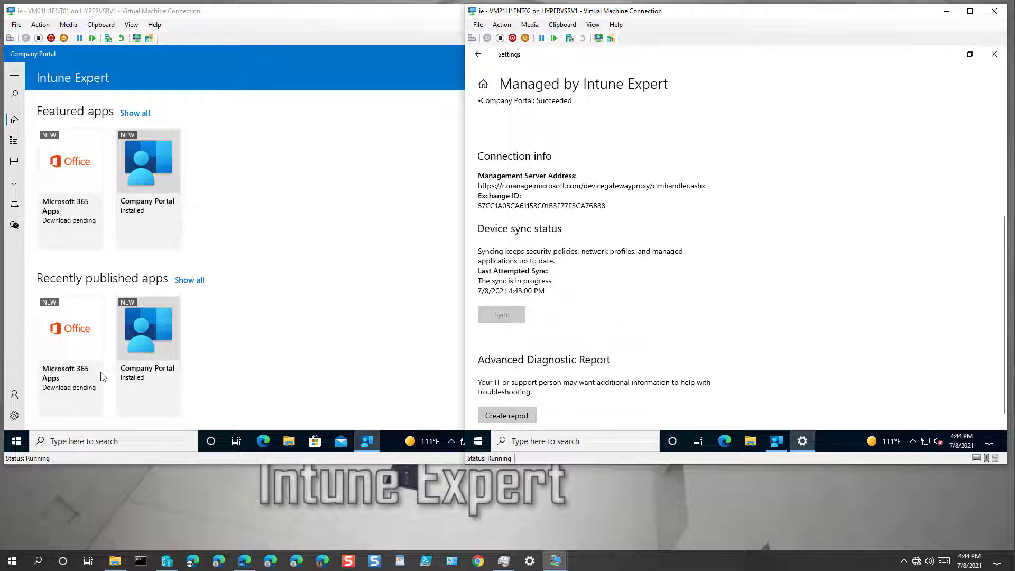
Scroll the first VM's Start app list to find new Office apps like Word, Outlook and PowerPoint
{"action": "left_click", "coordinate": [267, 394]}
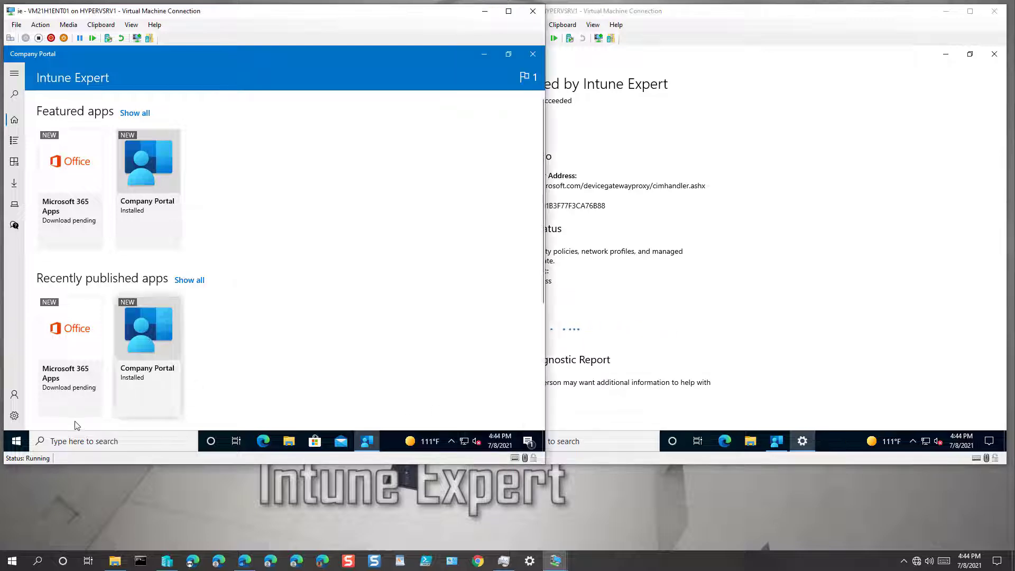
{"action": "left_click", "coordinate": [21, 443]}
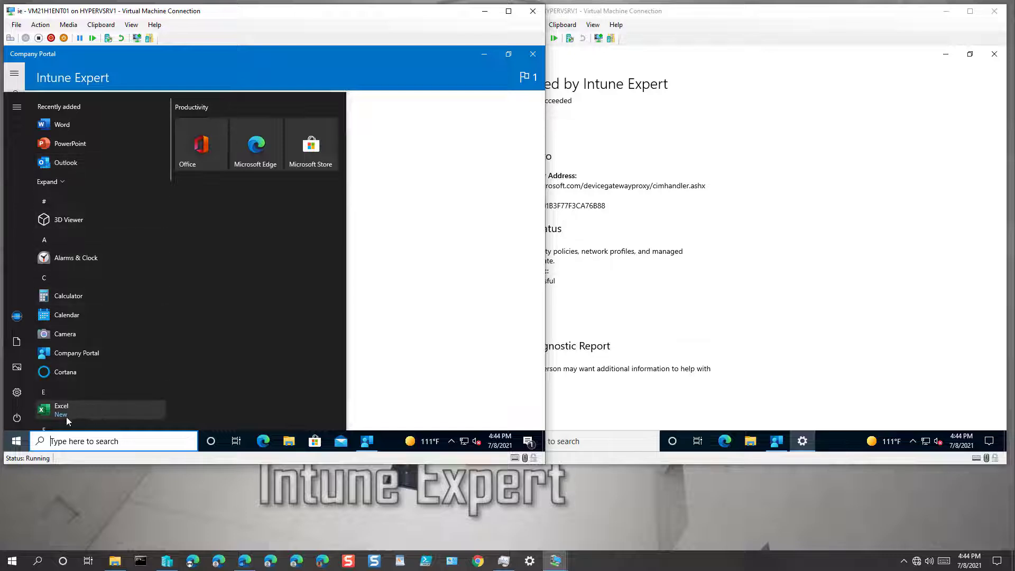
{"action": "scroll", "coordinate": [99, 398], "scroll_direction": "down", "scroll_amount": 2}
{"action": "scroll", "coordinate": [99, 400], "scroll_direction": "down", "scroll_amount": 5}
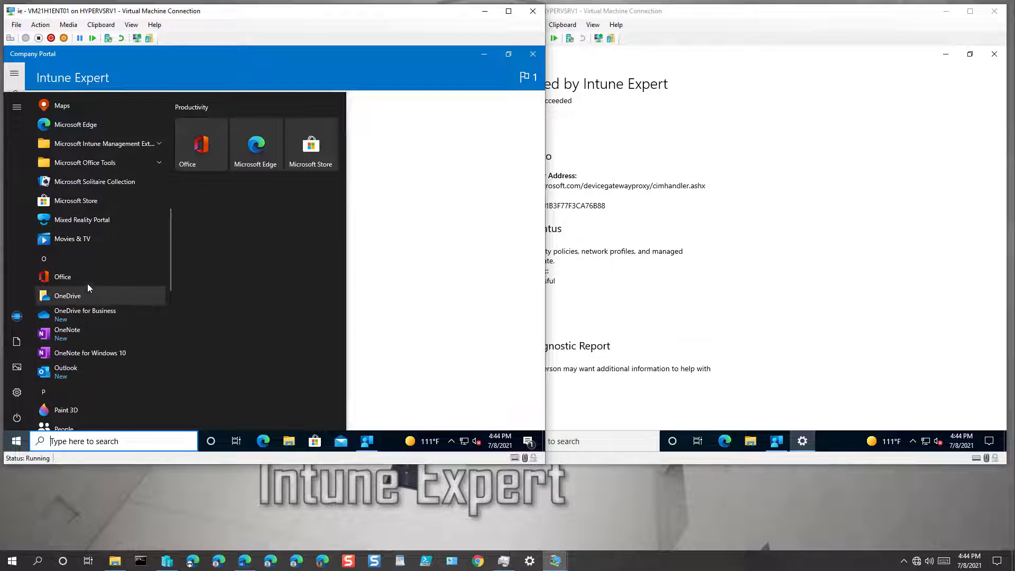
{"action": "scroll", "coordinate": [99, 337], "scroll_direction": "down", "scroll_amount": 3}
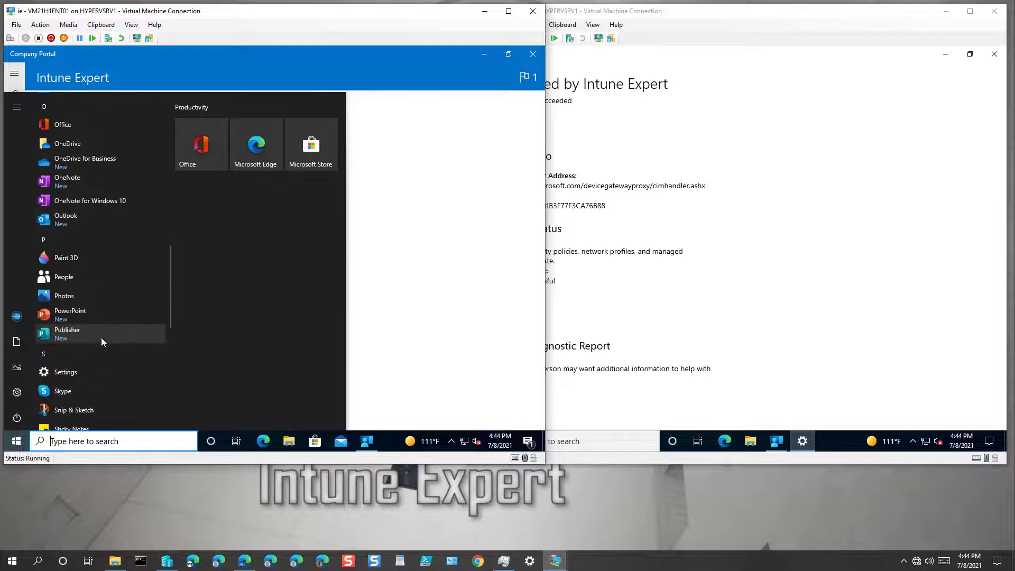
{"action": "scroll", "coordinate": [93, 331], "scroll_direction": "down", "scroll_amount": 2}
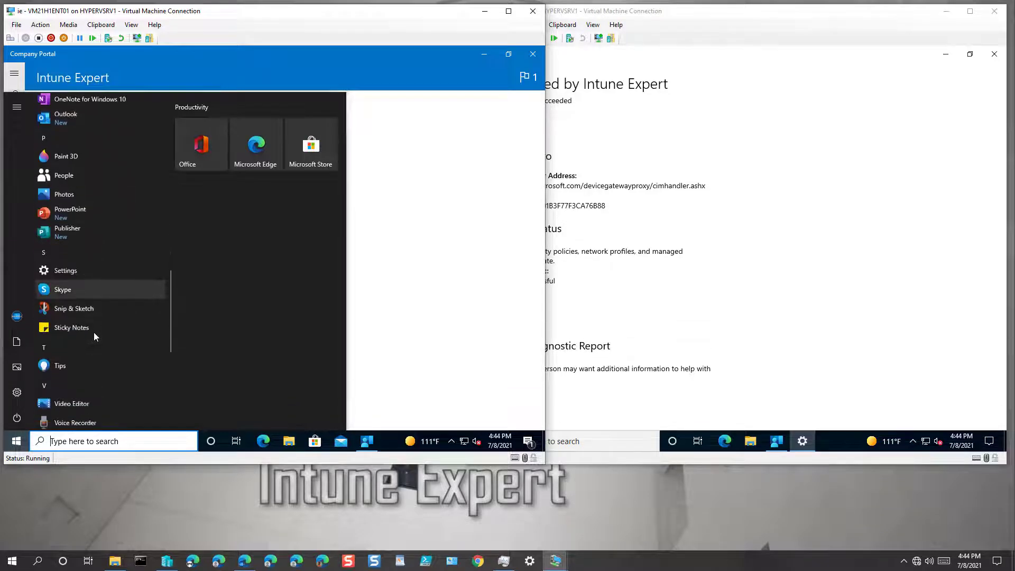
{"action": "scroll", "coordinate": [94, 333], "scroll_direction": "down", "scroll_amount": 5}
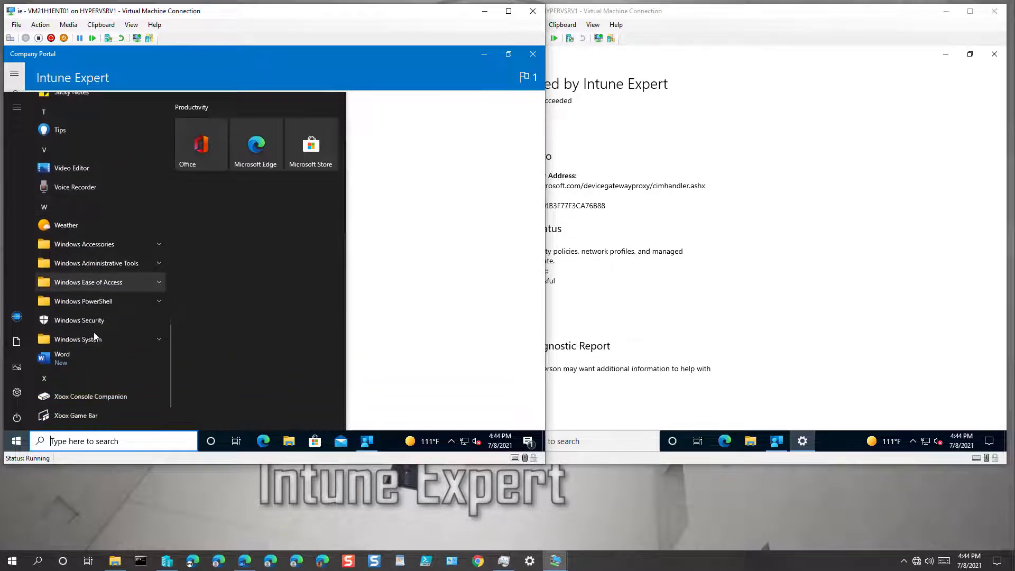
{"action": "scroll", "coordinate": [94, 335], "scroll_direction": "down", "scroll_amount": 3}
{"action": "scroll", "coordinate": [95, 303], "scroll_direction": "up", "scroll_amount": 5}
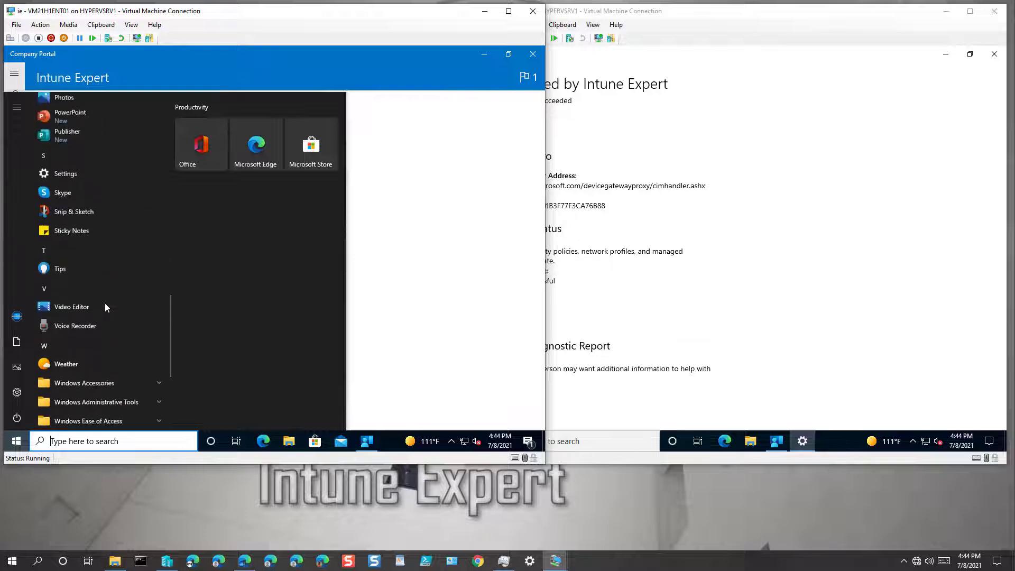
{"action": "scroll", "coordinate": [106, 305], "scroll_direction": "up", "scroll_amount": 14}
{"action": "scroll", "coordinate": [105, 305], "scroll_direction": "down", "scroll_amount": 5}
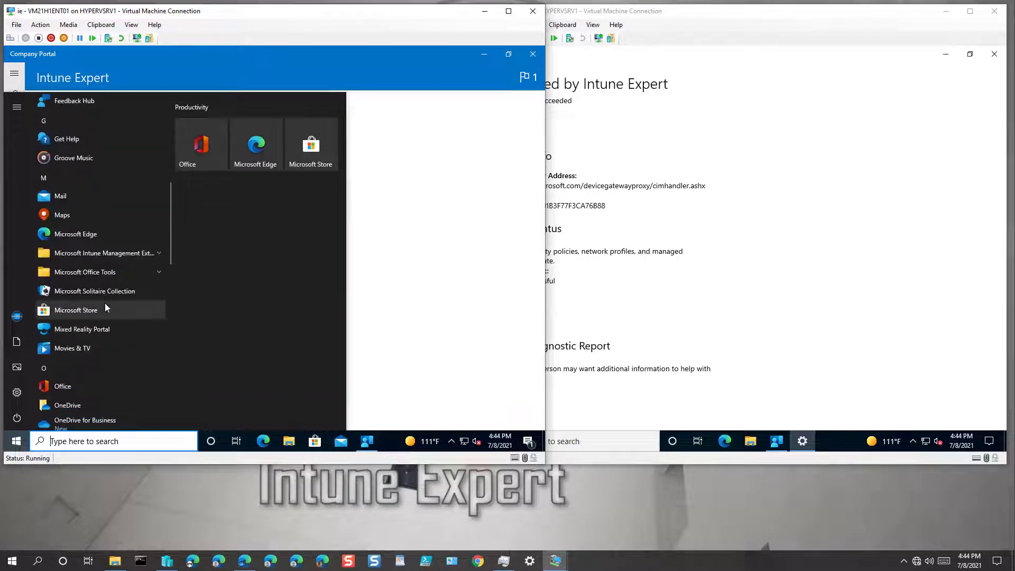
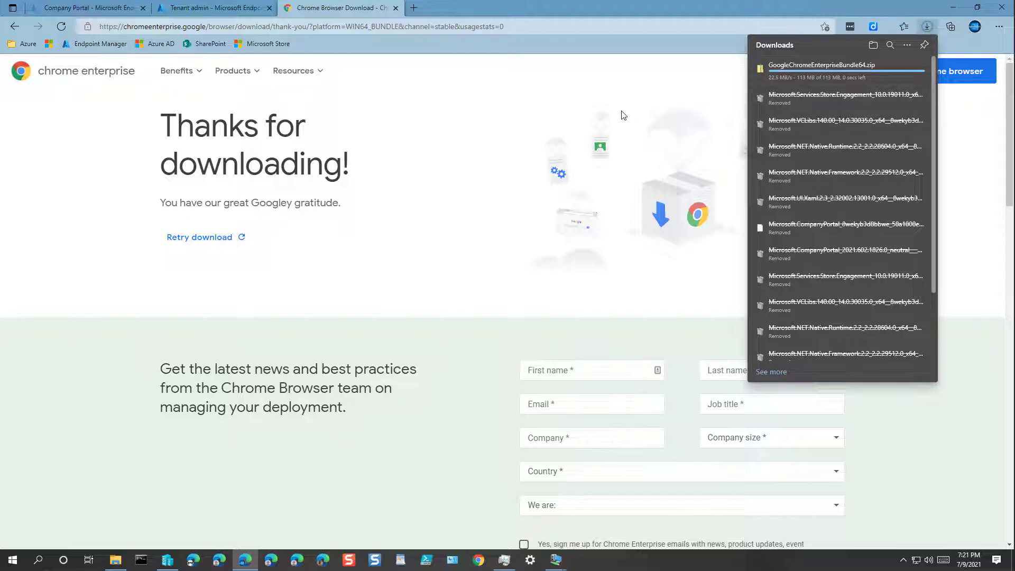
Return to the Chrome Enterprise download page, download the macOS Chrome PKG Universal Installer, and show the downloads in their folder
{"action": "left_click", "coordinate": [211, 8]}
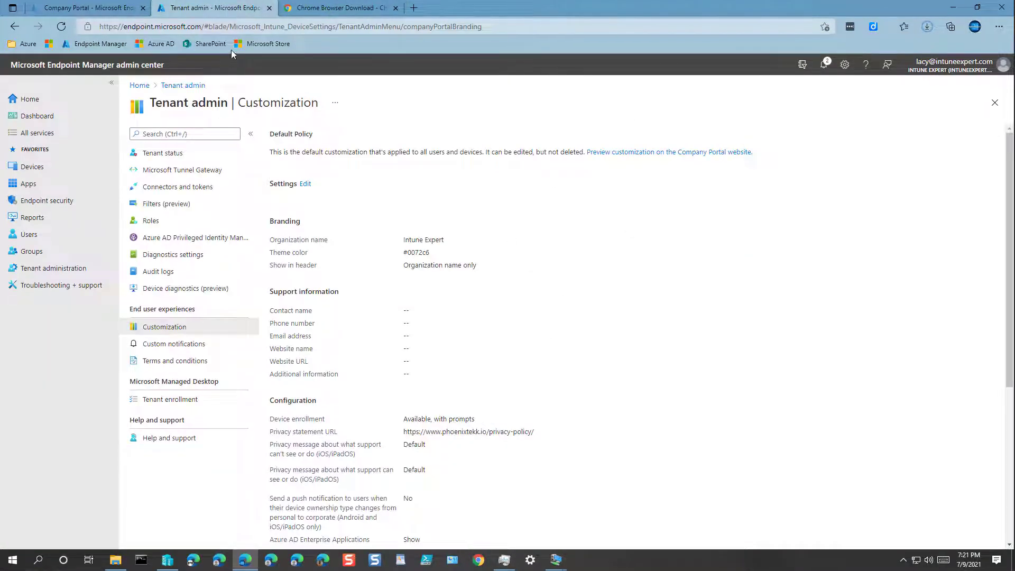
{"action": "left_click", "coordinate": [333, 8]}
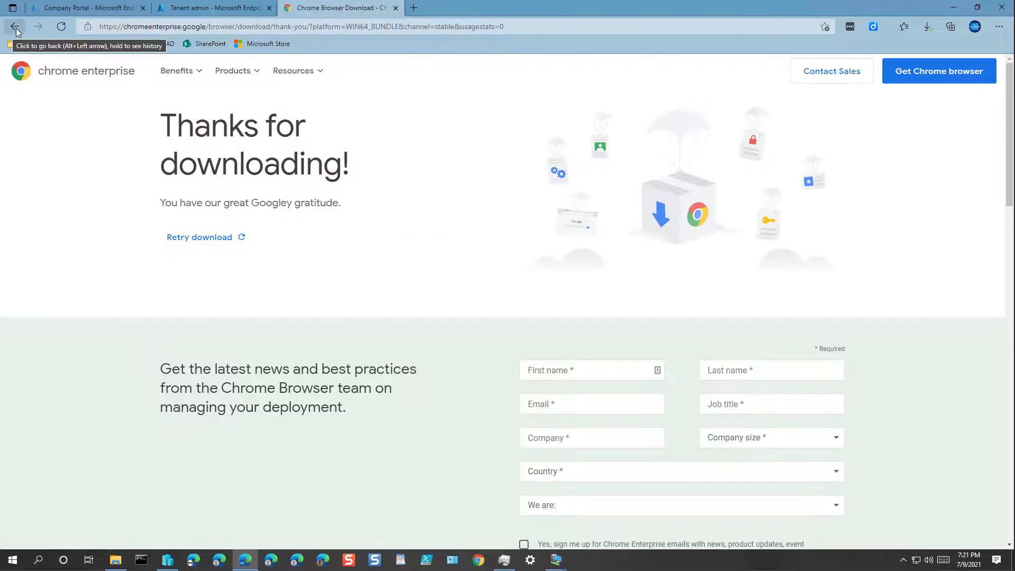
{"action": "left_click", "coordinate": [15, 28]}
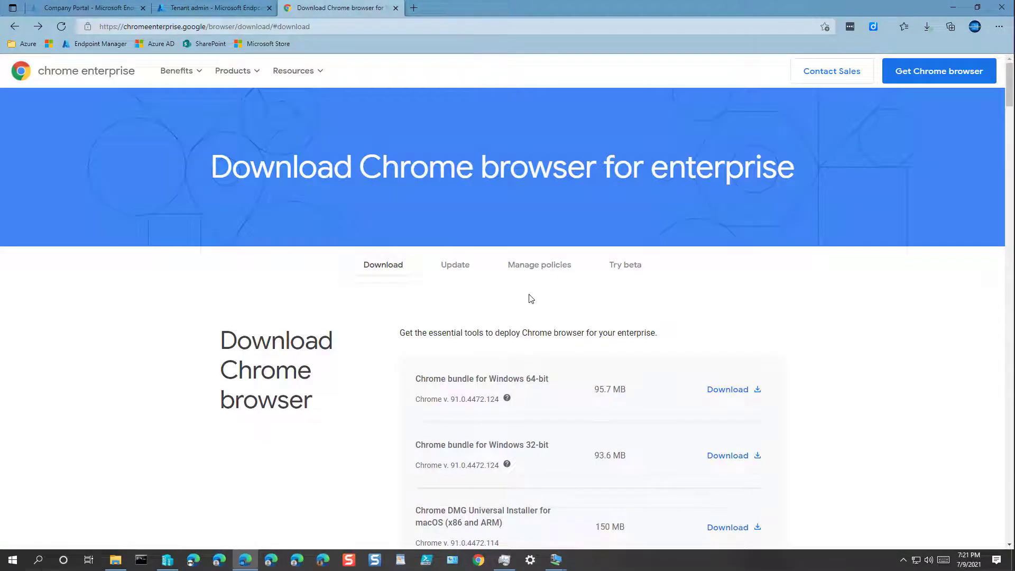
{"action": "scroll", "coordinate": [530, 299], "scroll_direction": "down", "scroll_amount": 3}
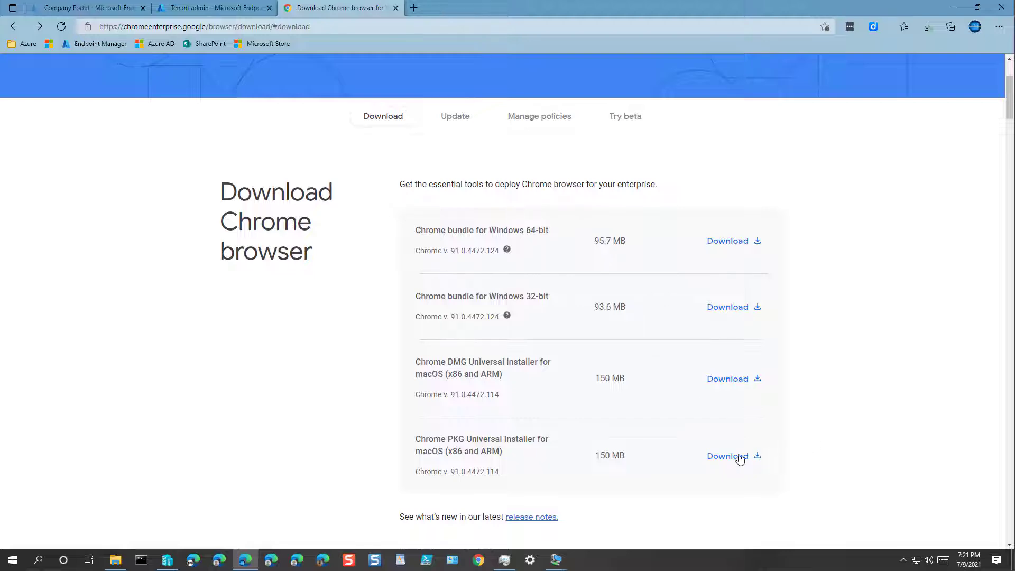
{"action": "left_click", "coordinate": [739, 458]}
{"action": "left_click", "coordinate": [610, 356]}
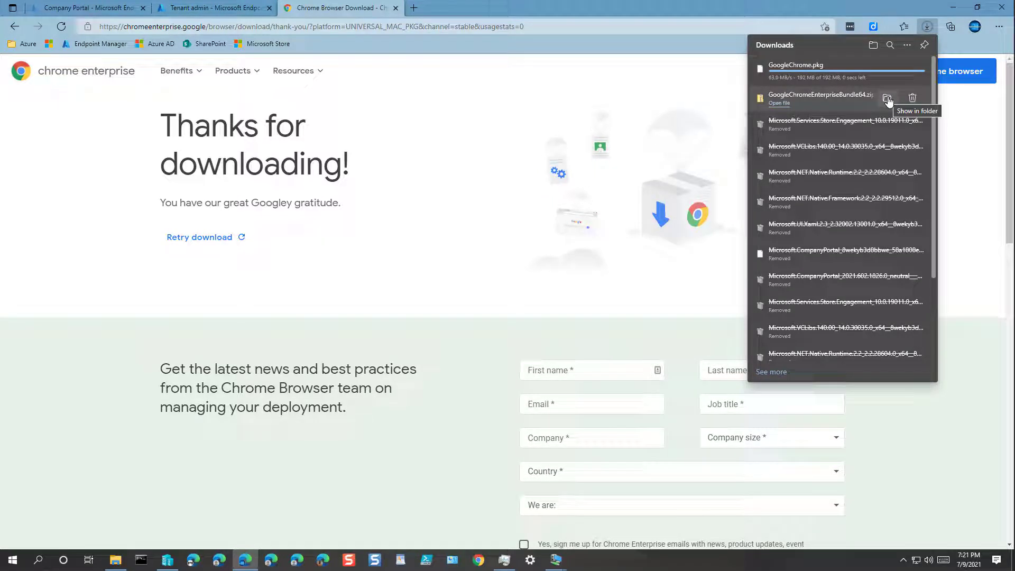
{"action": "left_click", "coordinate": [888, 99]}
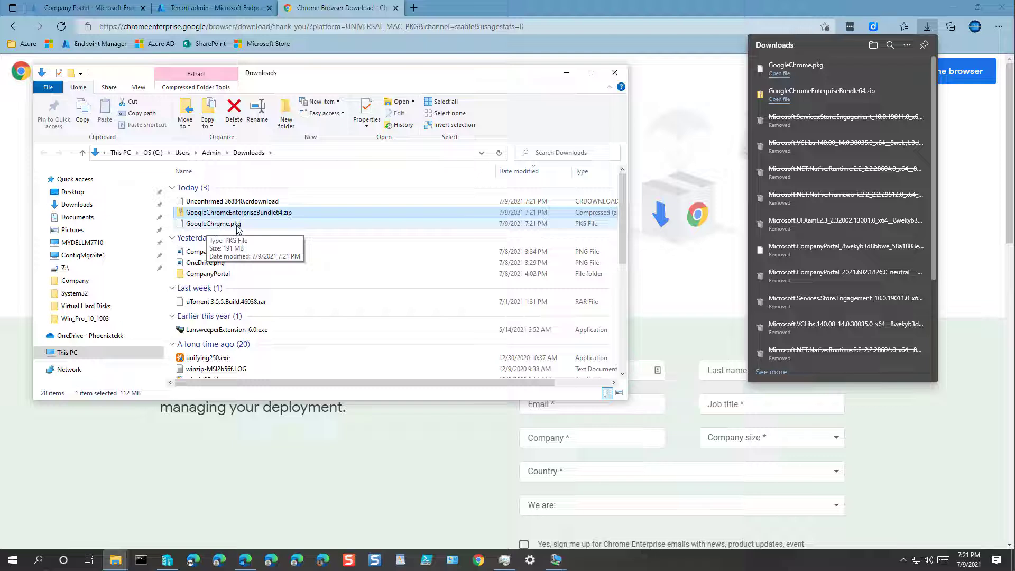
Copy GoogleChrome.pkg and GoogleChromeEnterpriseBundle64.zip from the Downloads folder
{"action": "left_click", "coordinate": [217, 225]}
{"action": "left_click", "coordinate": [219, 212], "text": "shift"}
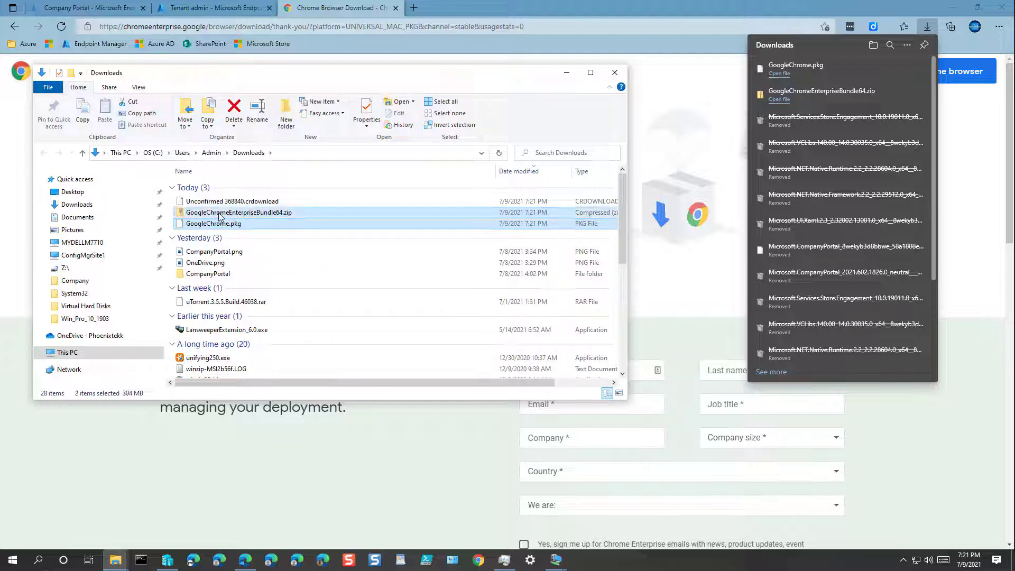
{"action": "right_click", "coordinate": [219, 213]}
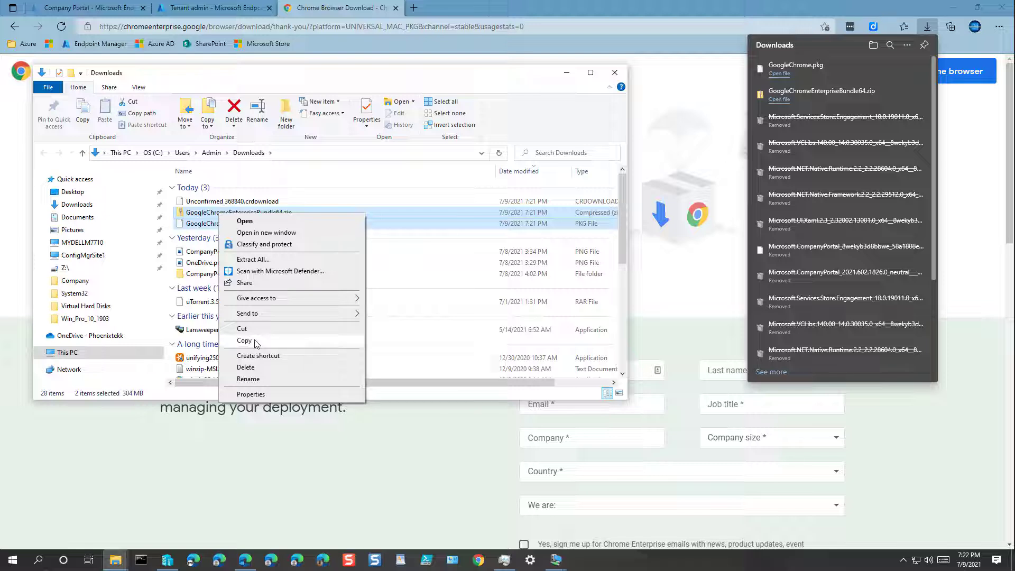
{"action": "left_click", "coordinate": [253, 342]}
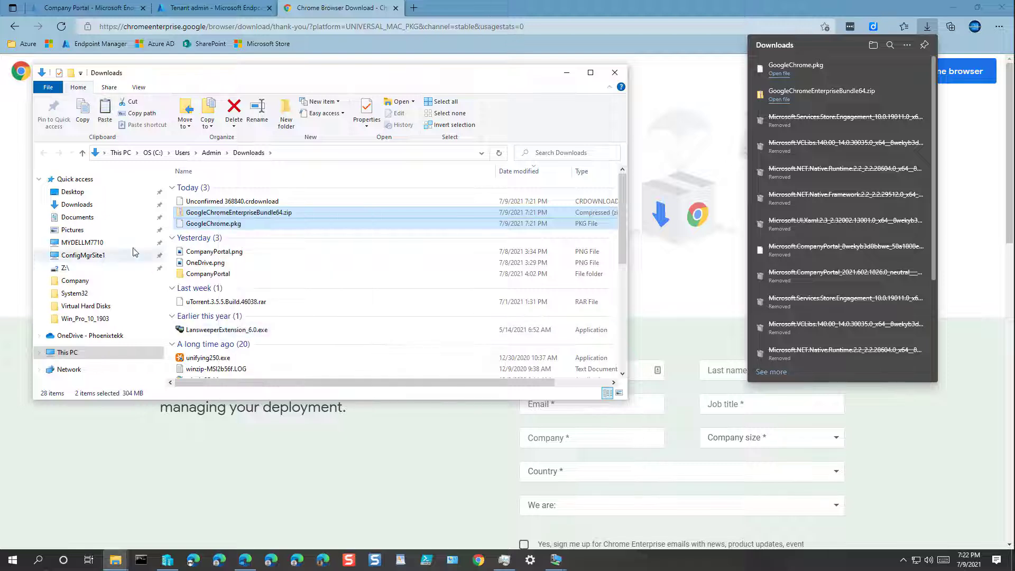
Browse through This PC to the OS (C:) drive
{"action": "left_click", "coordinate": [77, 205]}
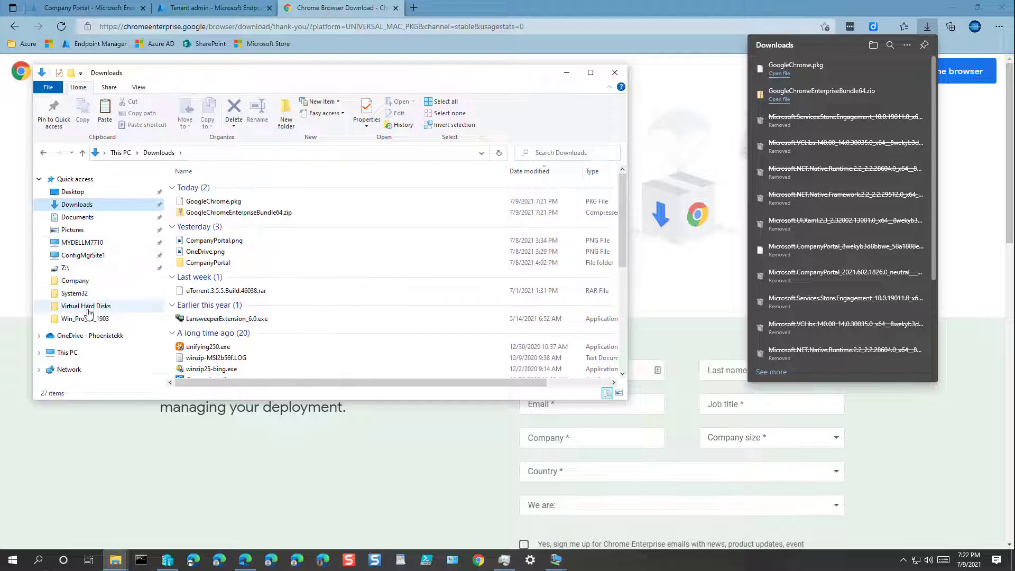
{"action": "left_click", "coordinate": [87, 338]}
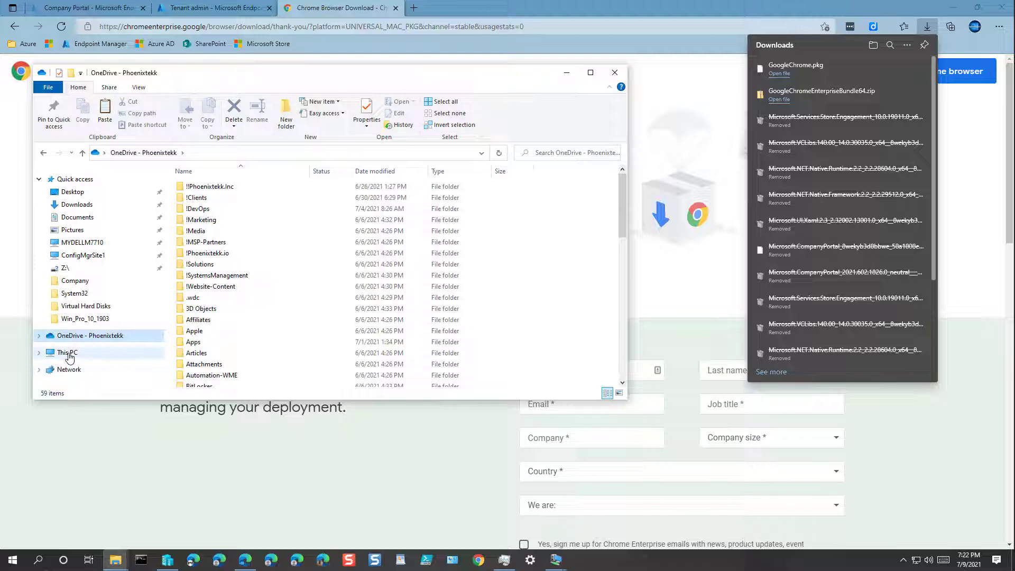
{"action": "left_click", "coordinate": [67, 351]}
{"action": "left_click", "coordinate": [241, 306]}
{"action": "double_click", "coordinate": [241, 306]}
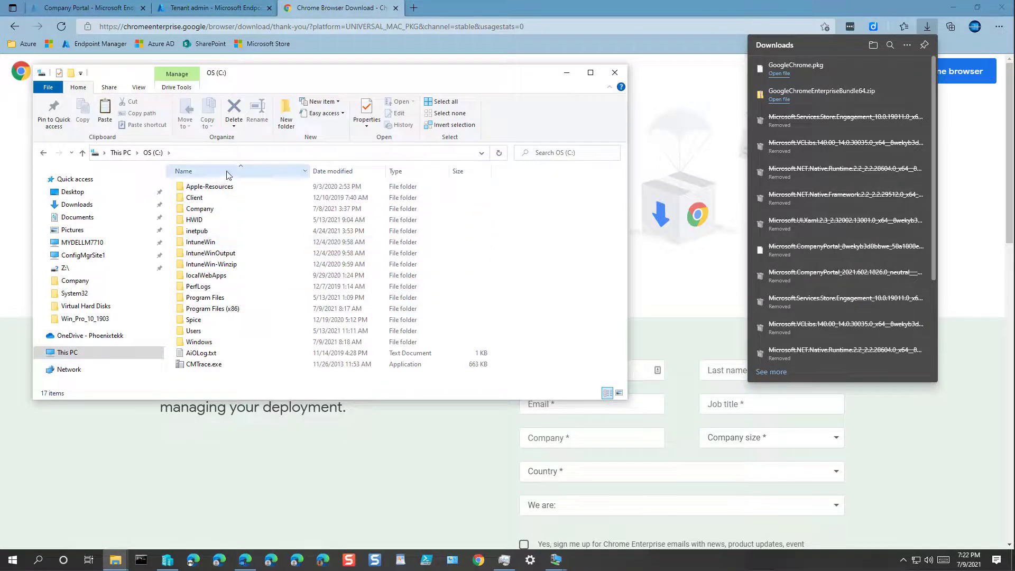
Create the folder C:\Apps\Chrome and paste both Chrome downloads into it
{"action": "left_click", "coordinate": [286, 119]}
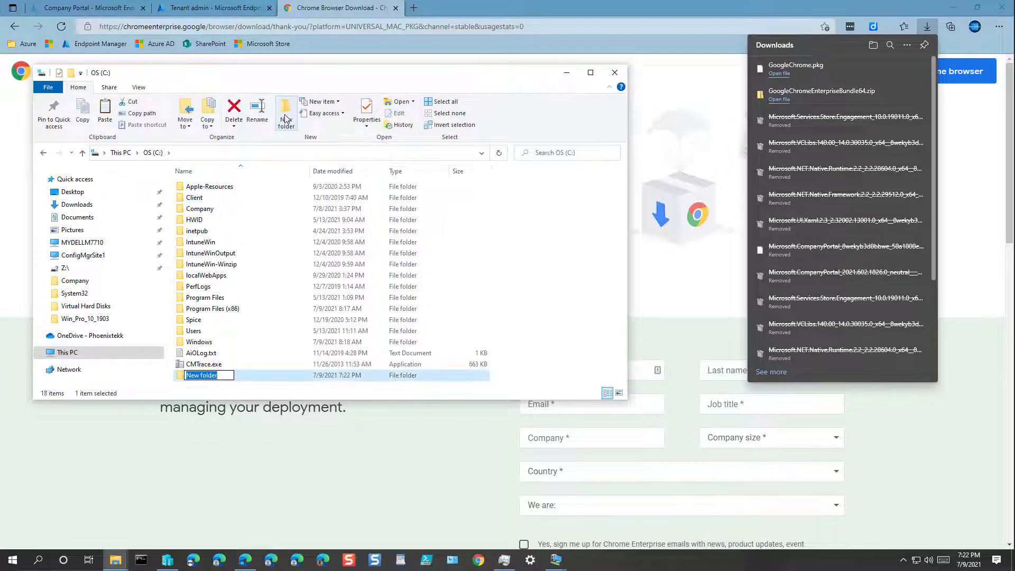
{"action": "type", "text": "Apps"}
{"action": "key", "text": "Return"}
{"action": "key", "text": "Return"}
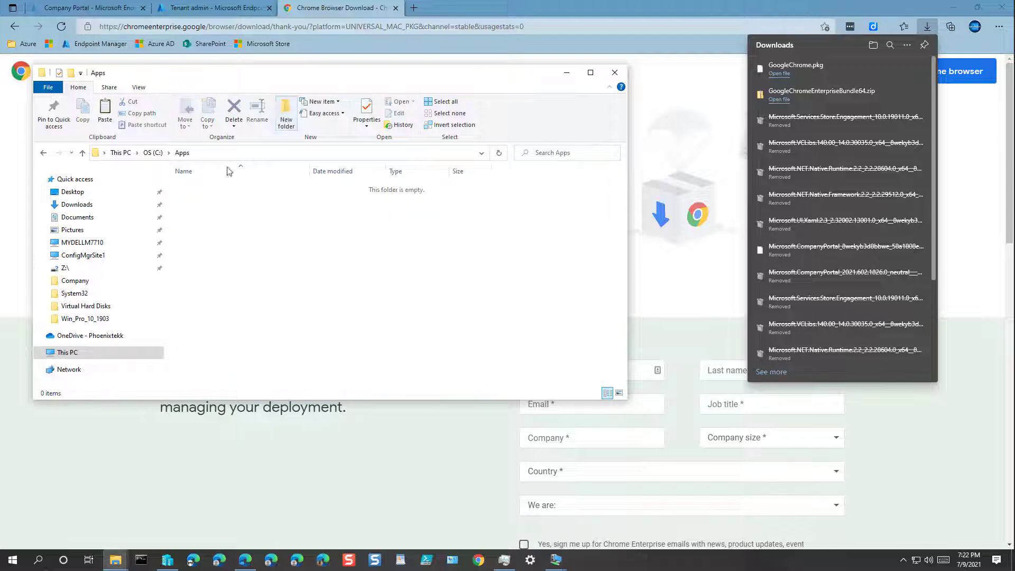
{"action": "left_click", "coordinate": [283, 117]}
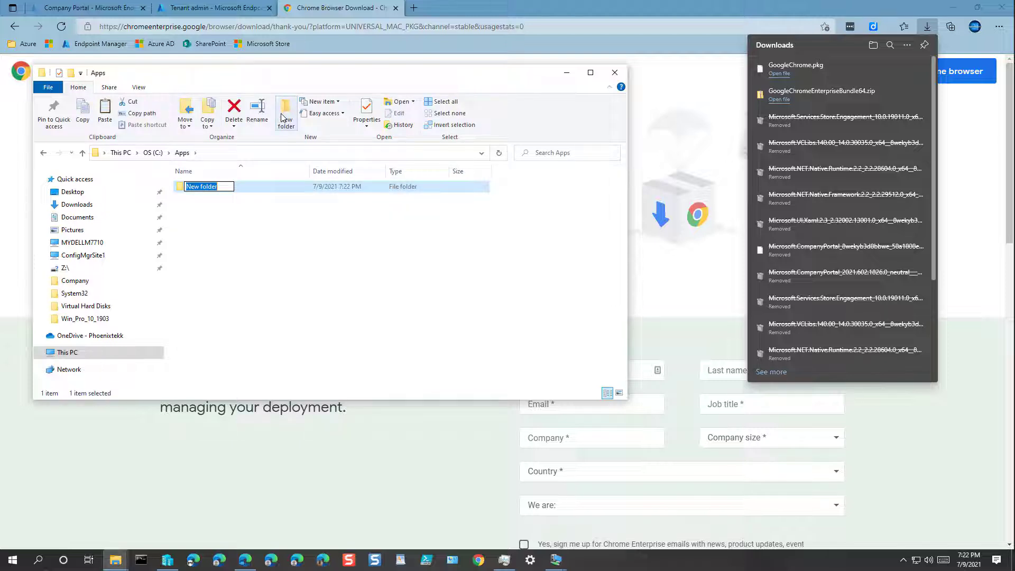
{"action": "type", "text": "Chrome"}
{"action": "key", "text": "Return"}
{"action": "key", "text": "Return"}
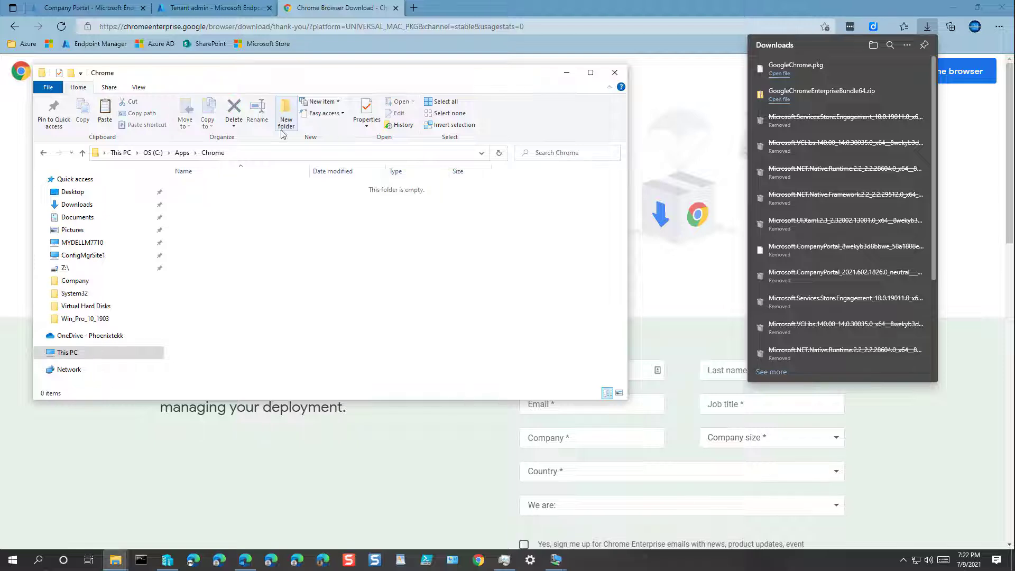
{"action": "right_click", "coordinate": [220, 268]}
{"action": "left_click", "coordinate": [247, 340]}
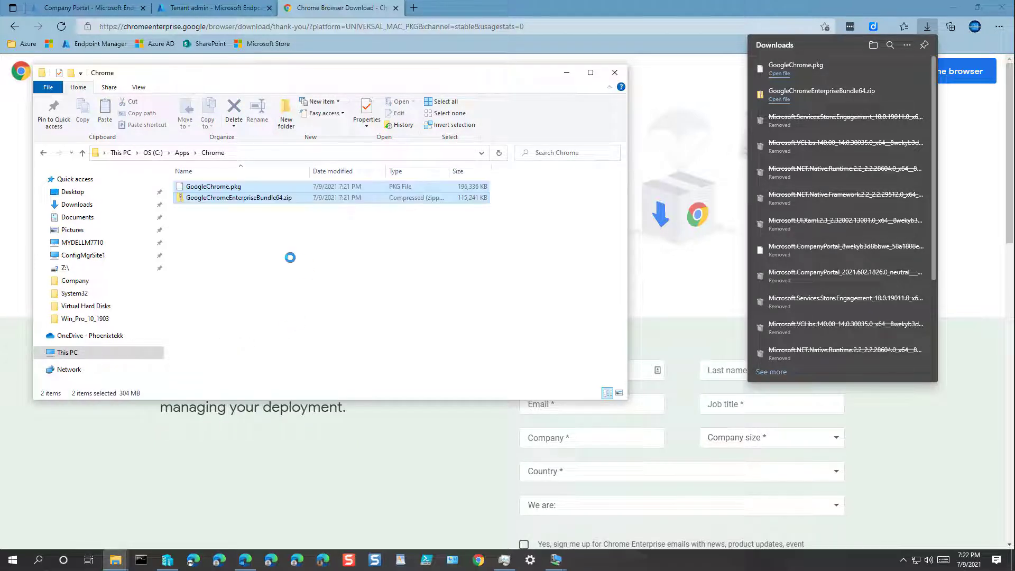
Extract the bundle zip into its own GoogleChromeEnterpriseBundle64 folder
{"action": "left_click", "coordinate": [258, 201]}
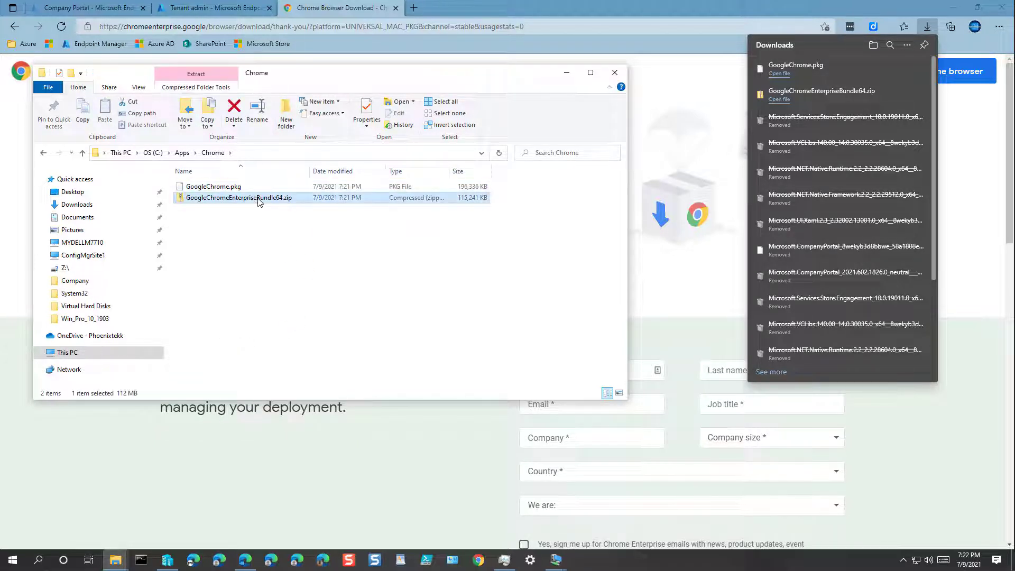
{"action": "right_click", "coordinate": [259, 201]}
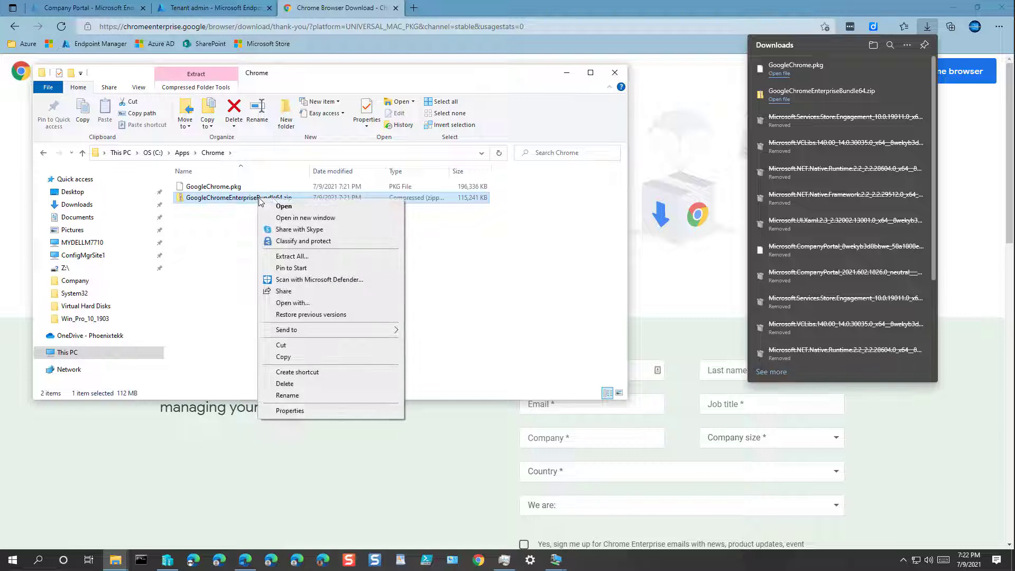
{"action": "left_click", "coordinate": [303, 259]}
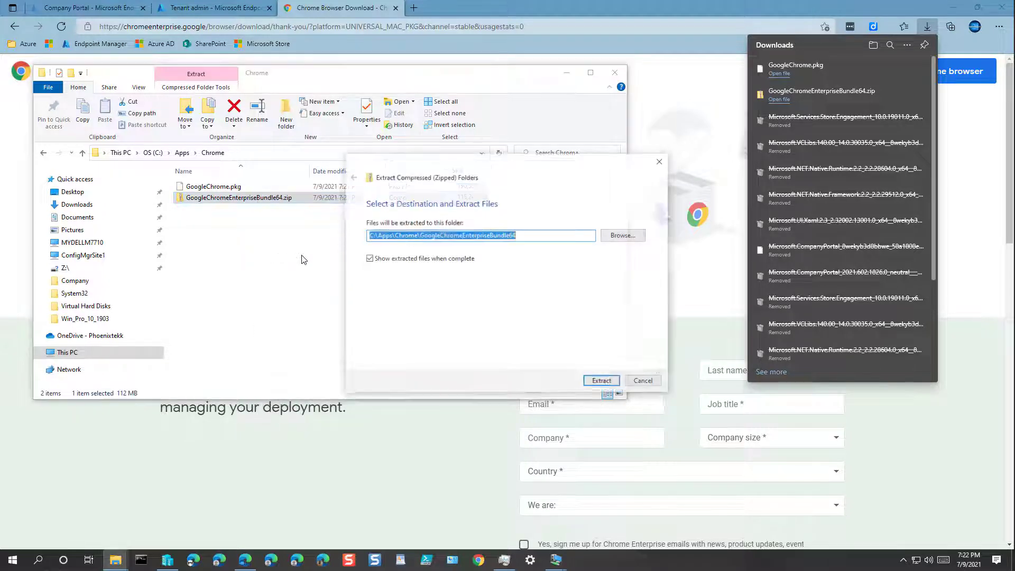
{"action": "left_click", "coordinate": [601, 382]}
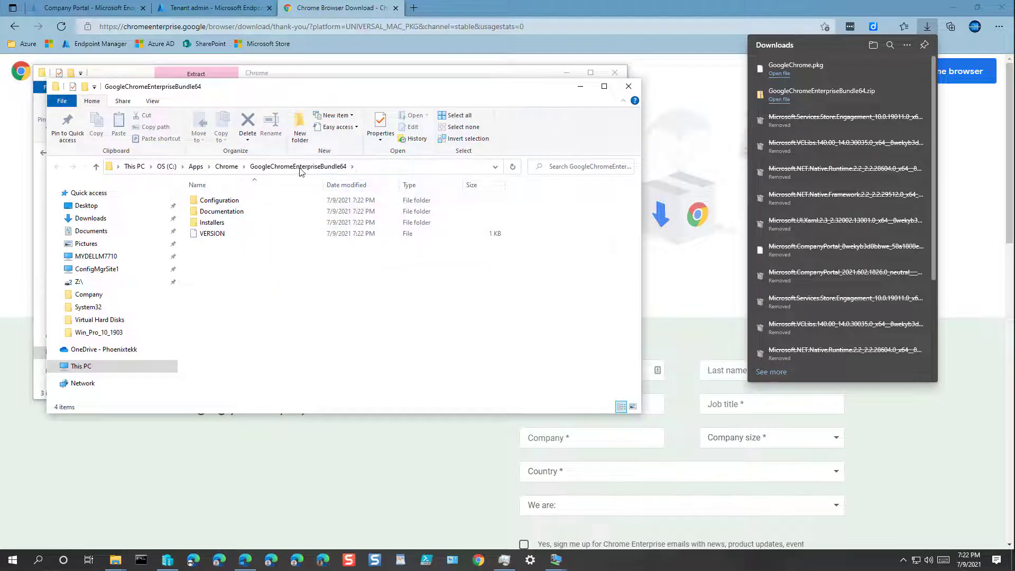
Copy the four extracted bundle items up into the C:\Apps\Chrome folder
{"action": "left_click_drag", "start_coordinate": [247, 281], "coordinate": [222, 201]}
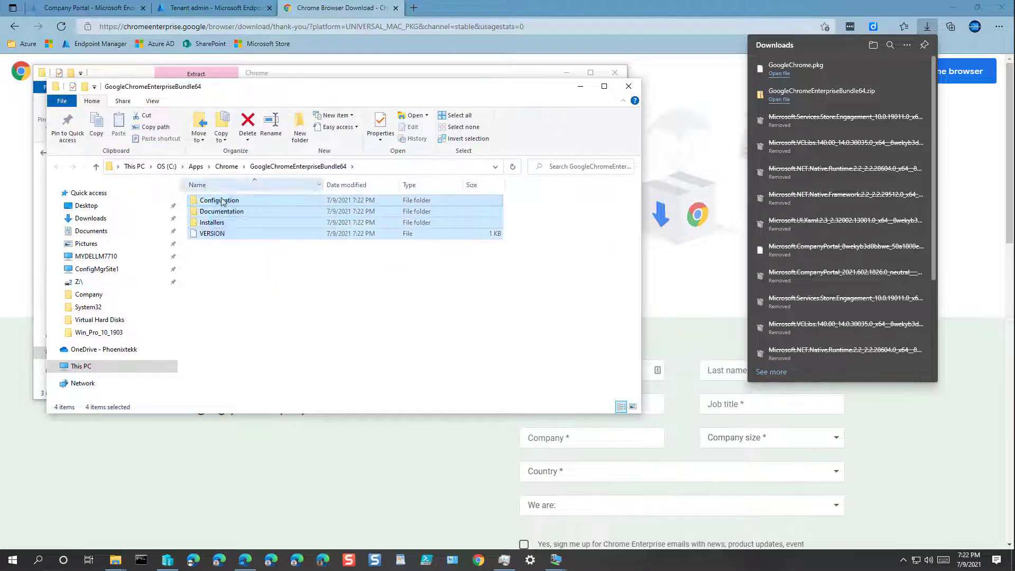
{"action": "right_click", "coordinate": [243, 222]}
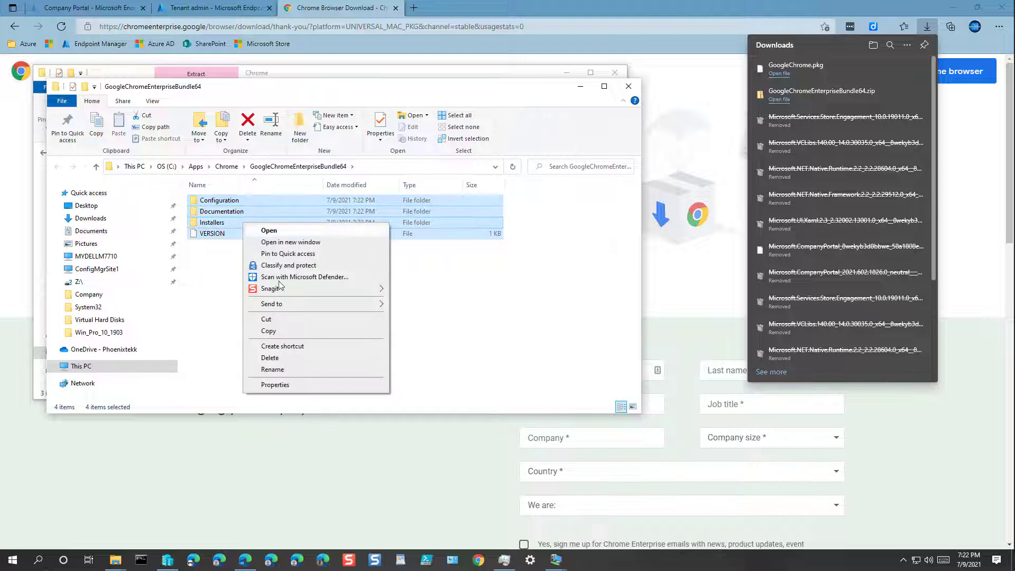
{"action": "left_click", "coordinate": [280, 329]}
{"action": "left_click", "coordinate": [226, 166]}
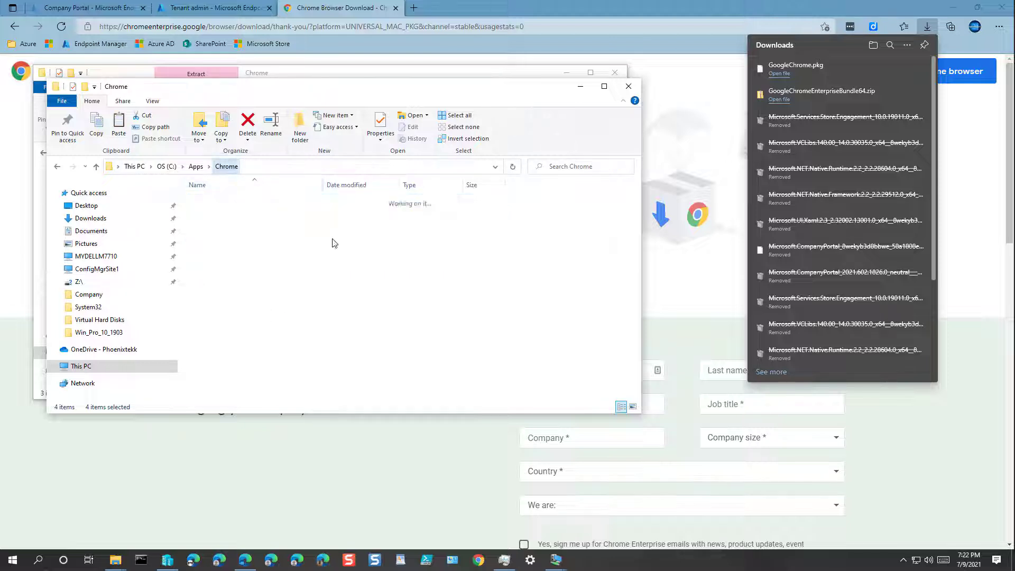
{"action": "right_click", "coordinate": [275, 248]}
{"action": "left_click", "coordinate": [294, 313]}
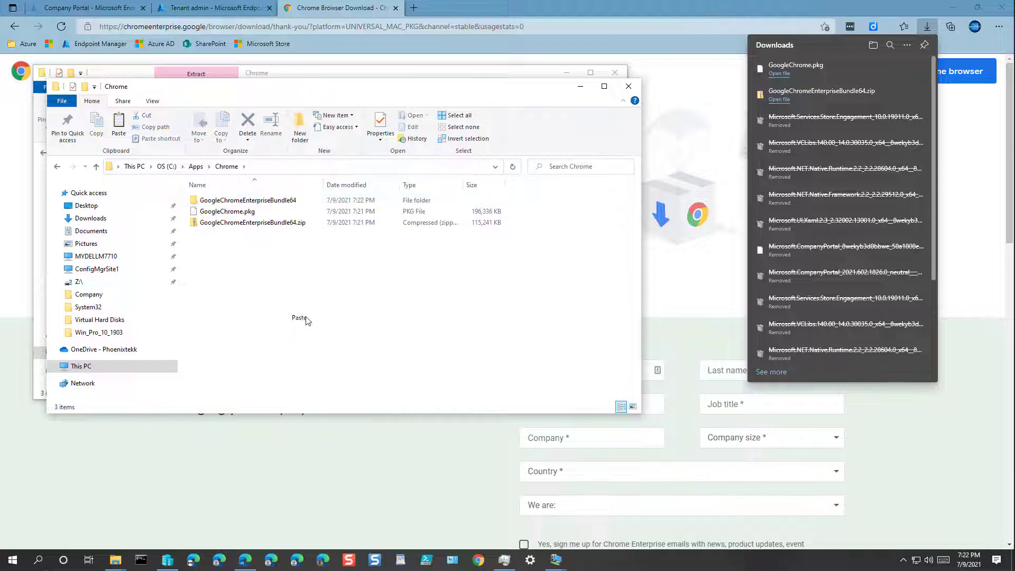
Delete the leftover GoogleChromeEnterpriseBundle64 folder and bundle zip
{"action": "left_click", "coordinate": [291, 222]}
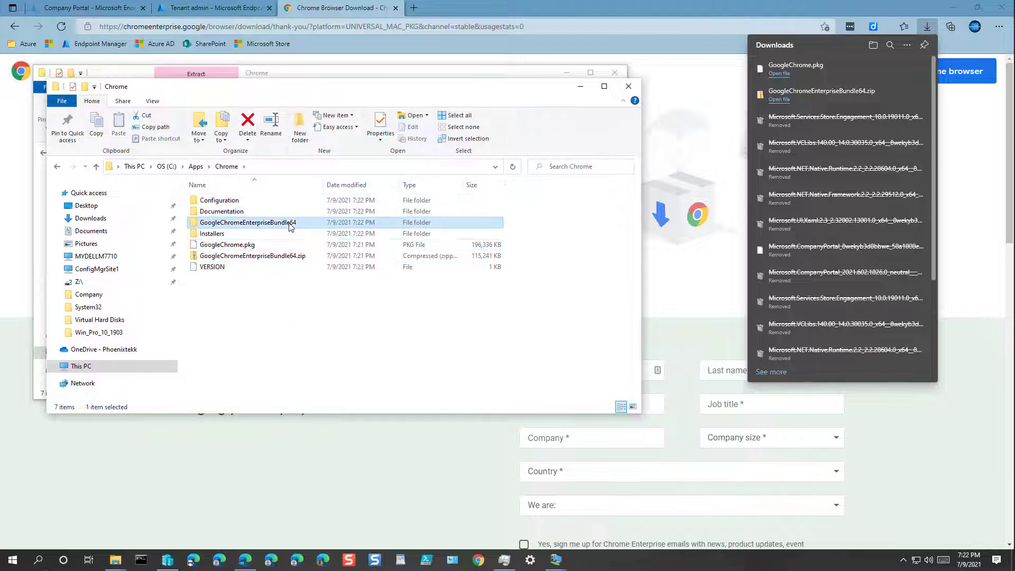
{"action": "left_click", "coordinate": [288, 256], "text": "ctrl"}
{"action": "right_click", "coordinate": [285, 256]}
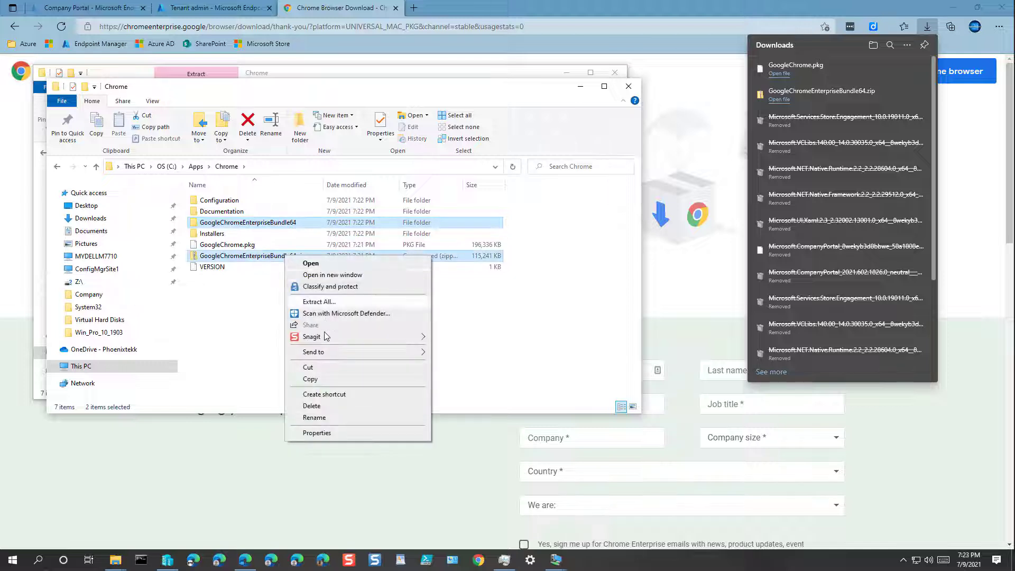
{"action": "left_click", "coordinate": [312, 406]}
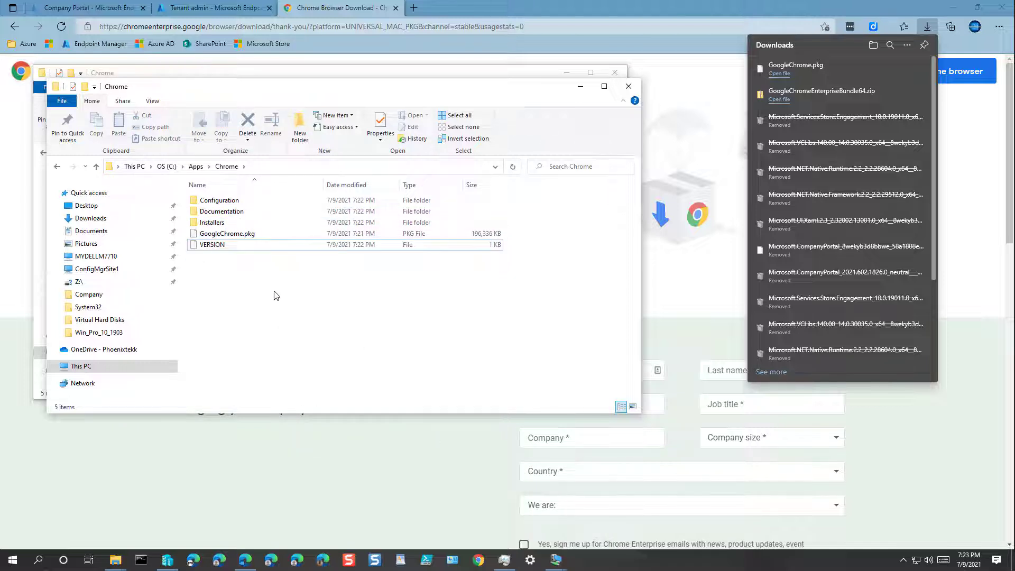
Create Mac and Win subfolders inside C:\Apps\Chrome
{"action": "left_click", "coordinate": [299, 129]}
{"action": "type", "text": "Mac"}
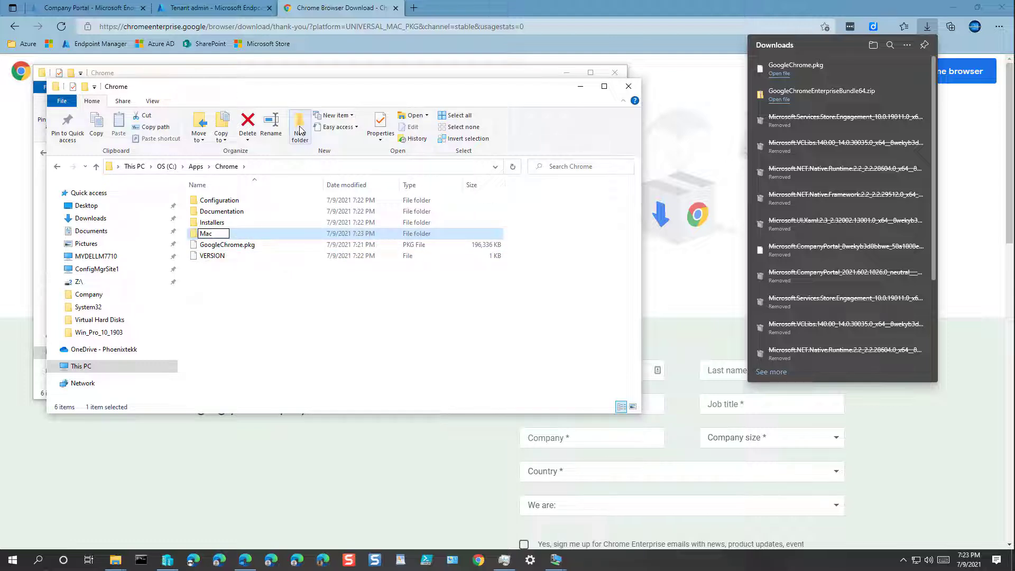
{"action": "key", "text": "Return"}
{"action": "left_click", "coordinate": [301, 130]}
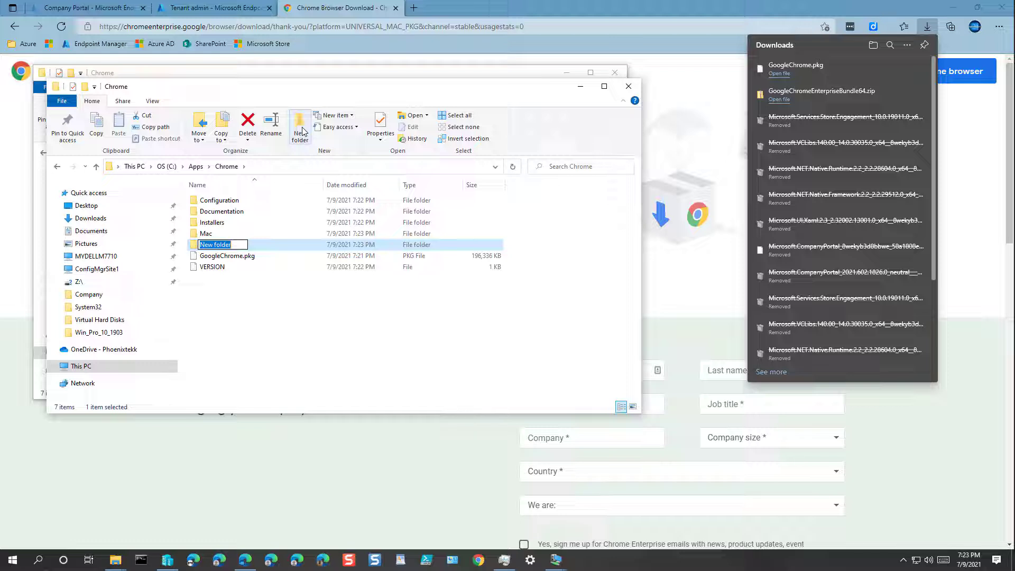
{"action": "type", "text": "Win"}
{"action": "key", "text": "Return"}
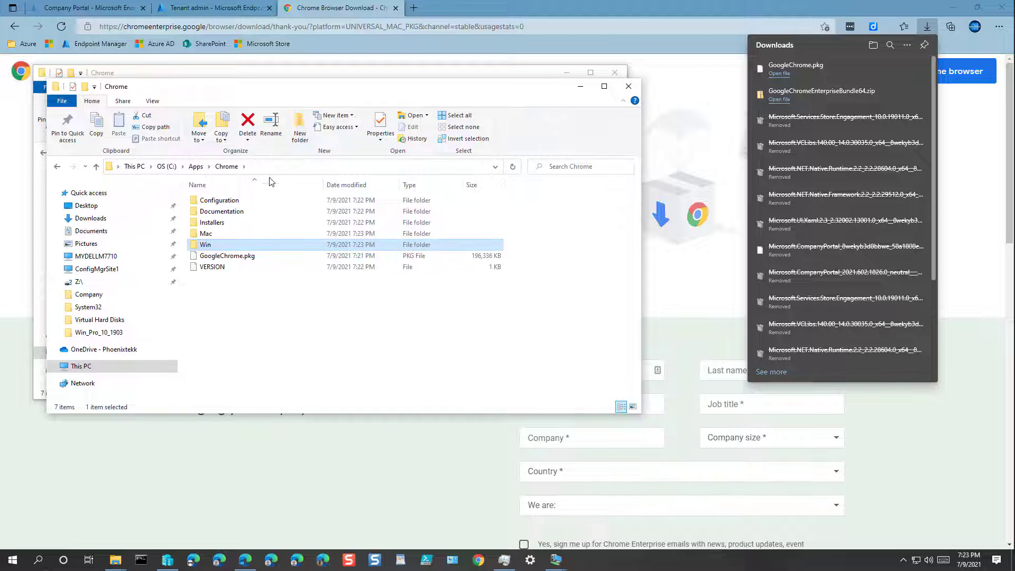
Move Configuration, Documentation, Installers and VERSION into the Win folder
{"action": "left_click", "coordinate": [218, 221]}
{"action": "left_click", "coordinate": [218, 200], "text": "shift"}
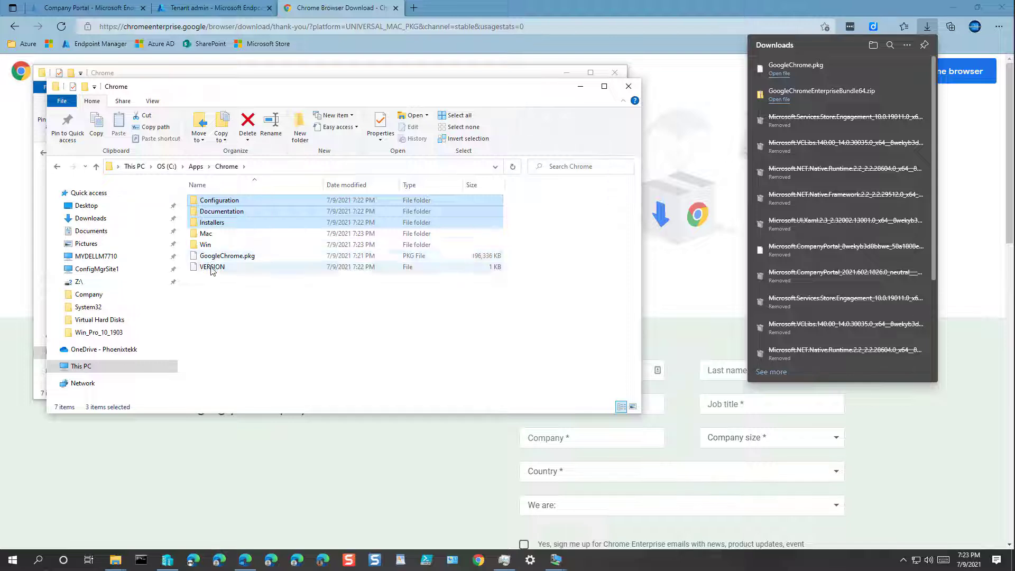
{"action": "left_click", "coordinate": [213, 266], "text": "ctrl"}
{"action": "mouse_move", "coordinate": [211, 222]}
{"action": "left_mouse_down"}
{"action": "mouse_move", "coordinate": [211, 235]}
{"action": "mouse_move", "coordinate": [209, 203]}
{"action": "left_mouse_up"}
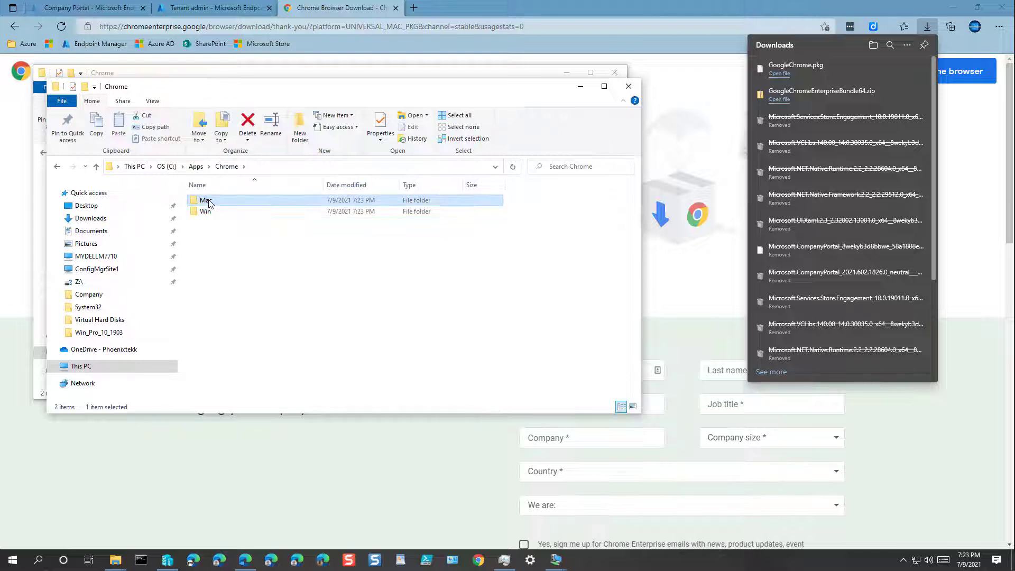
{"action": "double_click", "coordinate": [243, 199]}
{"action": "key", "text": "alt+Left"}
{"action": "double_click", "coordinate": [206, 210]}
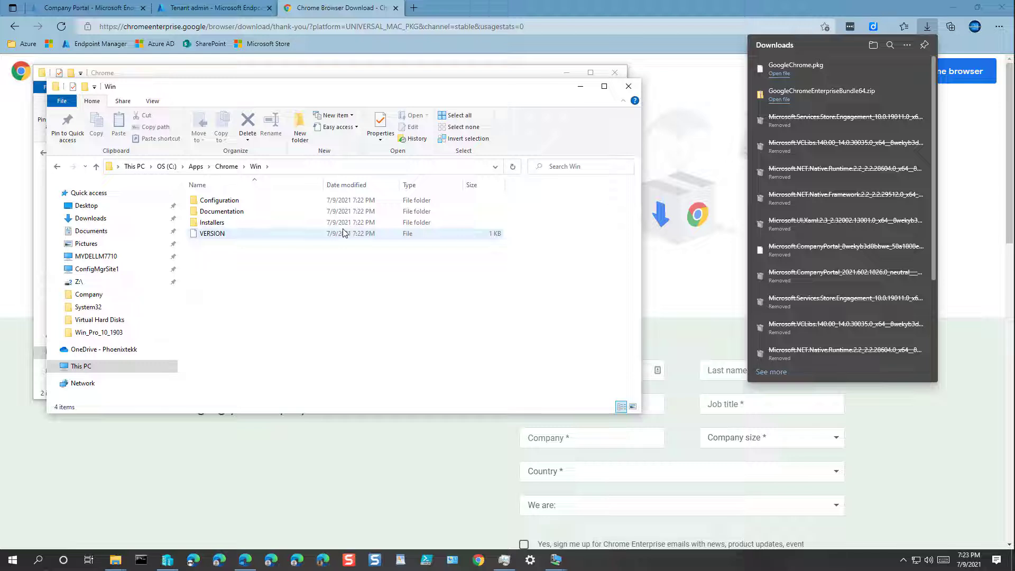
Navigate to C:\IntuneWin and launch a Command Prompt as administrator
{"action": "left_click_drag", "start_coordinate": [380, 100], "coordinate": [464, 172]}
{"action": "left_click", "coordinate": [250, 238]}
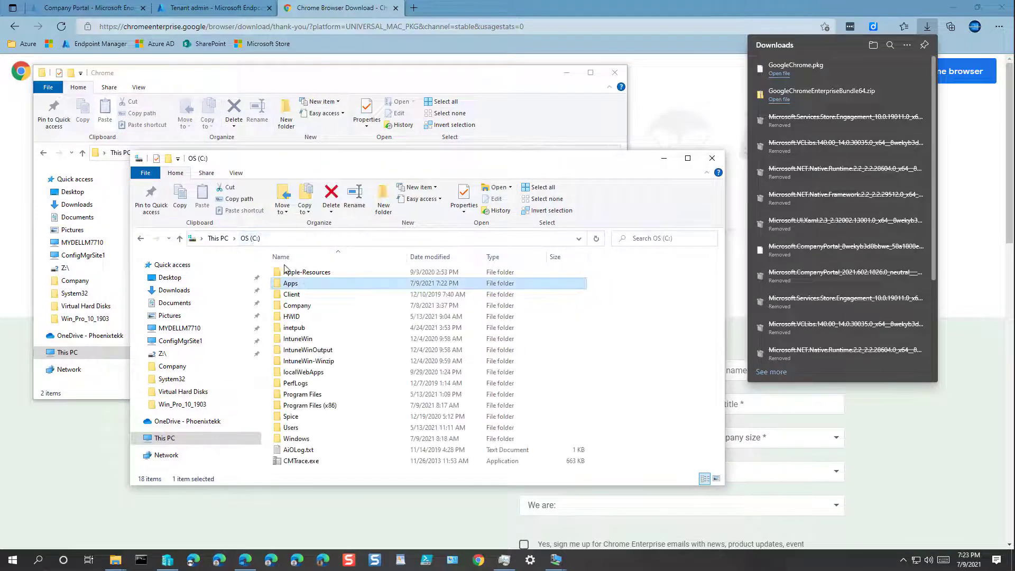
{"action": "double_click", "coordinate": [314, 340]}
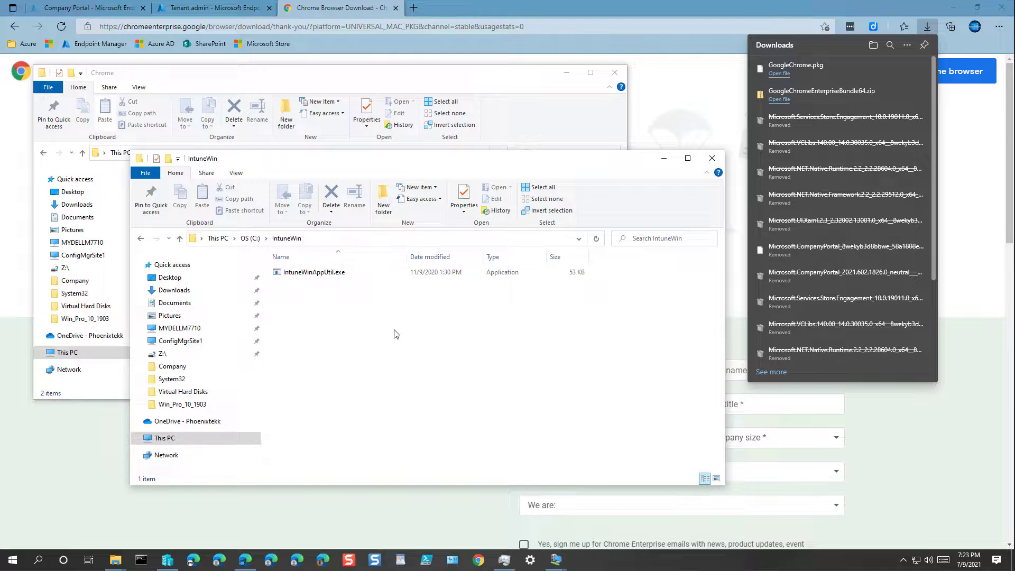
{"action": "left_click", "coordinate": [142, 560], "text": "ctrl+shift"}
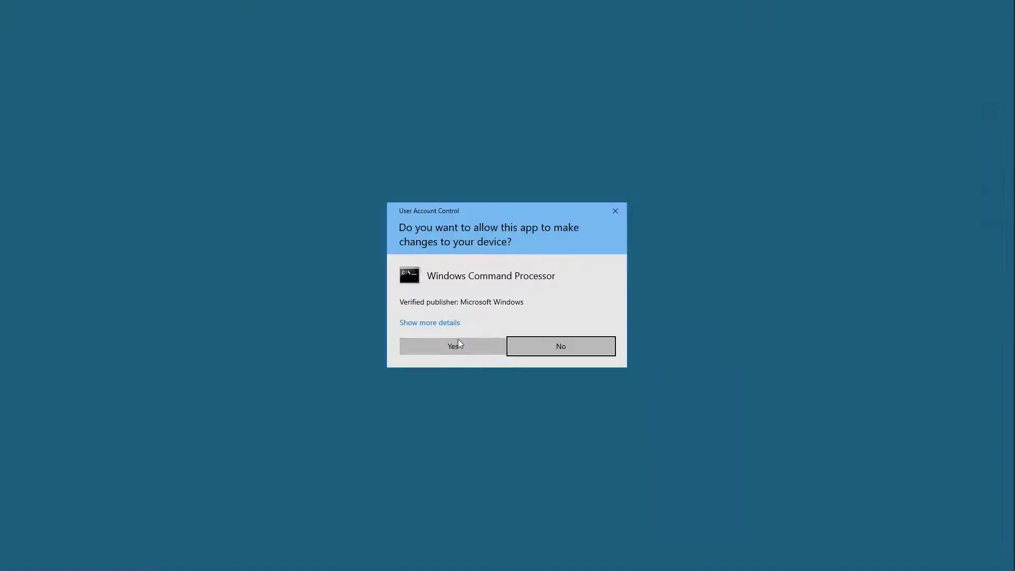
Approve the elevated Command Prompt and arrange it beside the Explorer window
{"action": "left_click", "coordinate": [457, 341]}
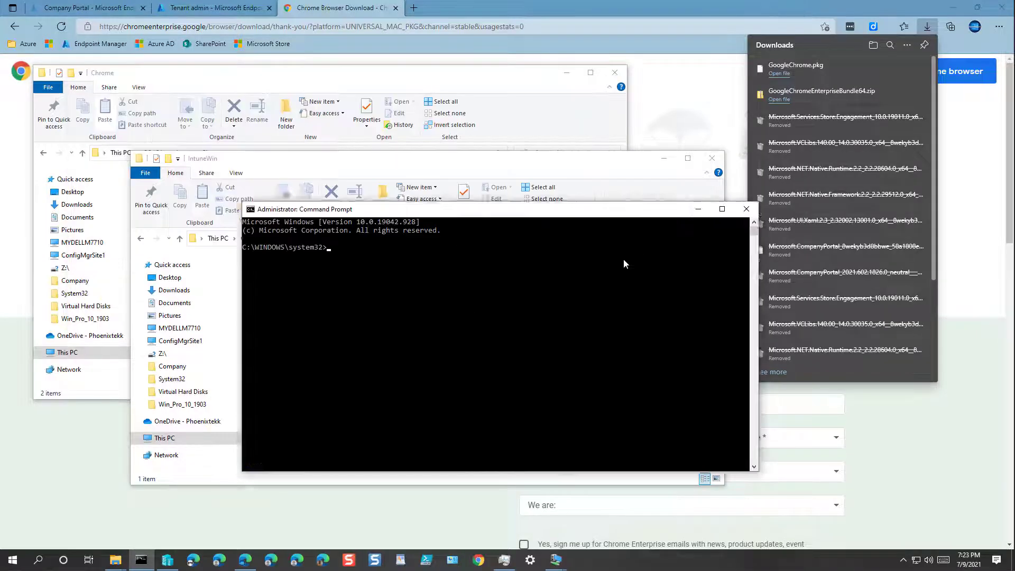
{"action": "left_click_drag", "start_coordinate": [599, 207], "coordinate": [646, 288]}
{"action": "left_click_drag", "start_coordinate": [446, 163], "coordinate": [390, 86]}
{"action": "left_click", "coordinate": [656, 296]}
{"action": "left_click_drag", "start_coordinate": [654, 296], "coordinate": [651, 283]}
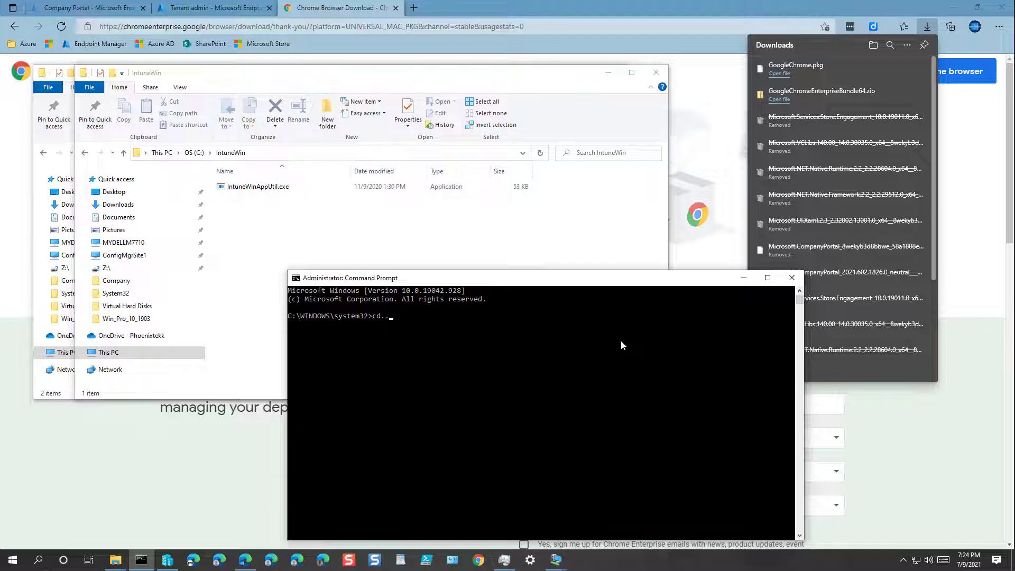
Change into C:\IntuneWin, list its files, and begin the IntuneWinAppUtil.exe command
{"action": "key", "text": "Return"}
{"action": "type", "text": "cd IntuneWin"}
{"action": "key", "text": "Return"}
{"action": "type", "text": "dir"}
{"action": "key", "text": "Return"}
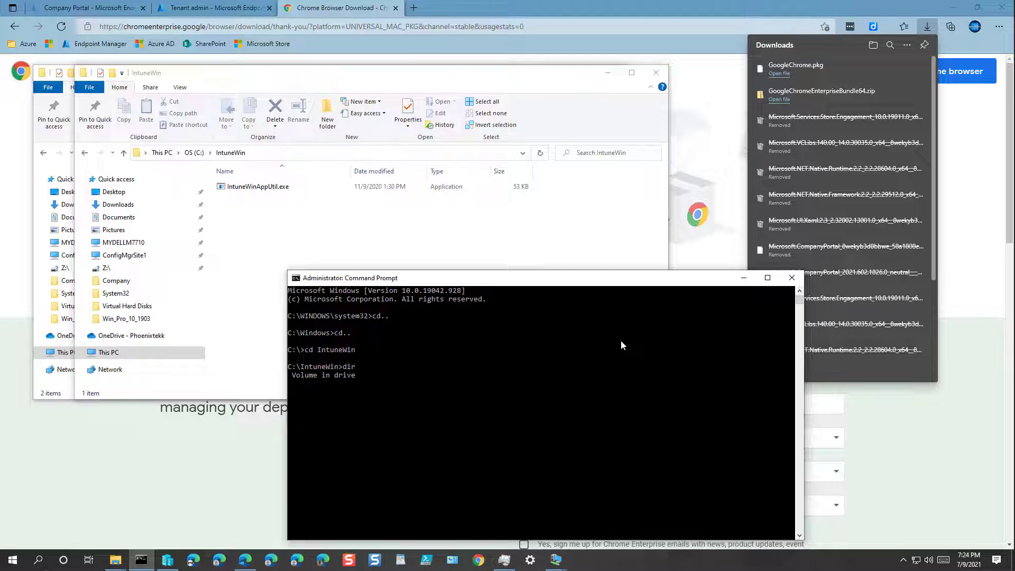
{"action": "type", "text": "int"}
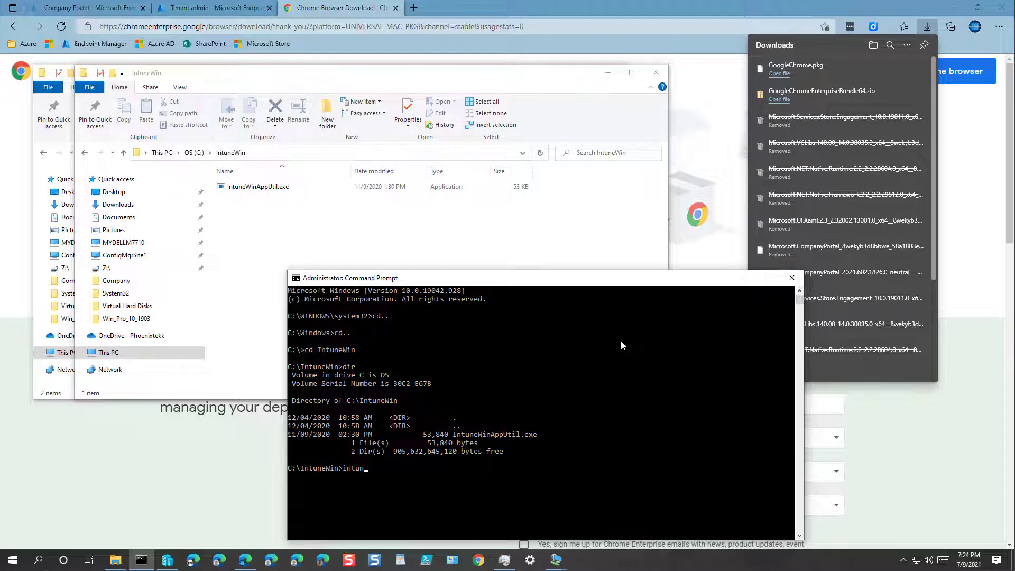
{"action": "type", "text": "un"}
{"action": "key", "text": "Tab"}
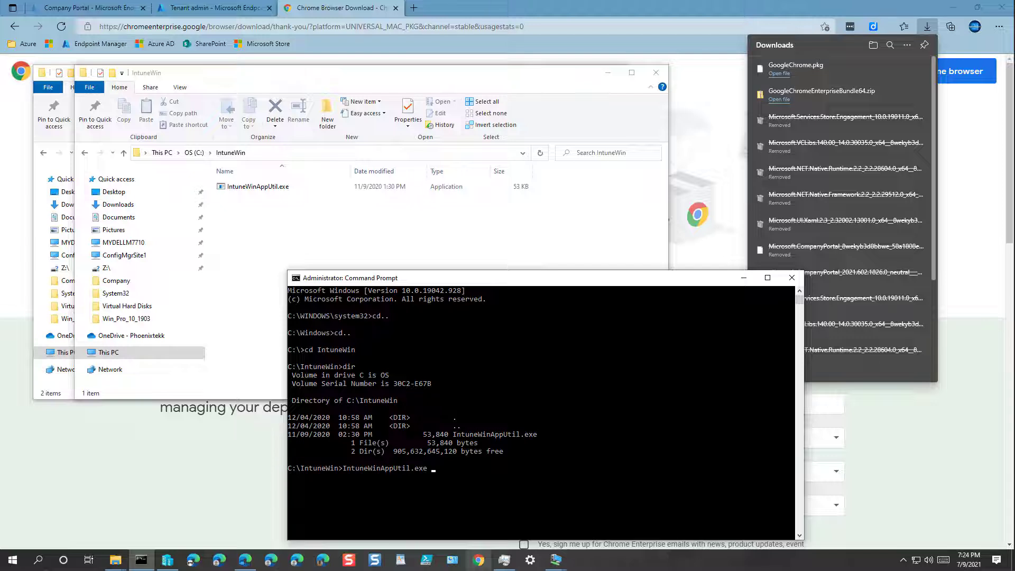
Add the source folder C:\Apps\Chrome\Win\Installers, copied from Explorer's address bar, to the command
{"action": "left_click", "coordinate": [464, 475]}
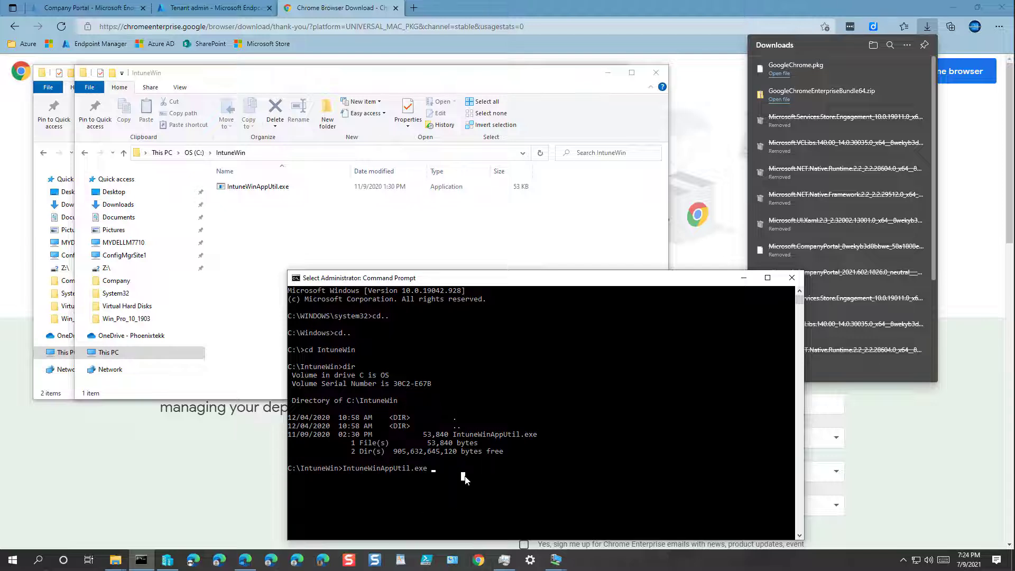
{"action": "type", "text": "-c"}
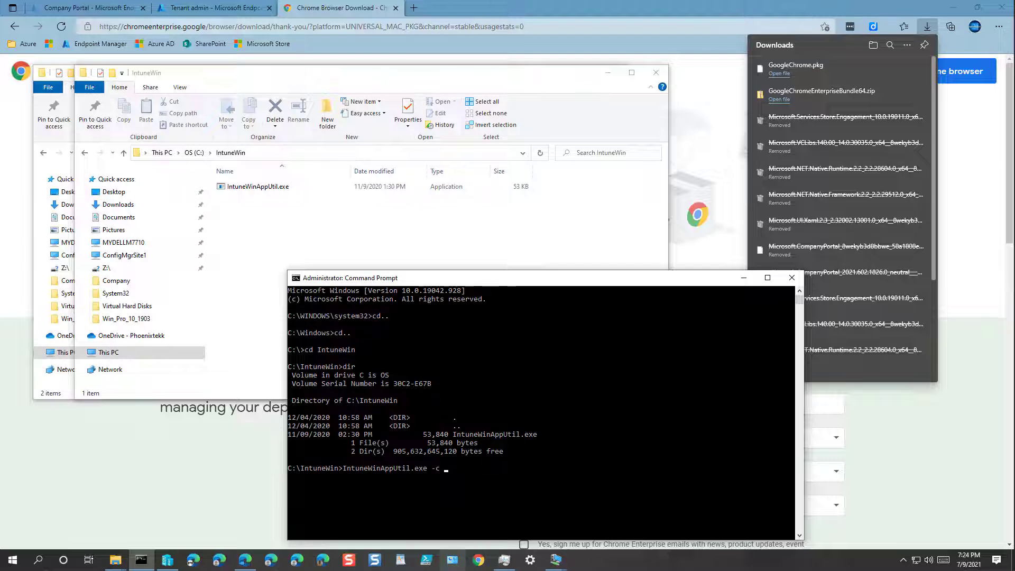
{"action": "left_click", "coordinate": [194, 153]}
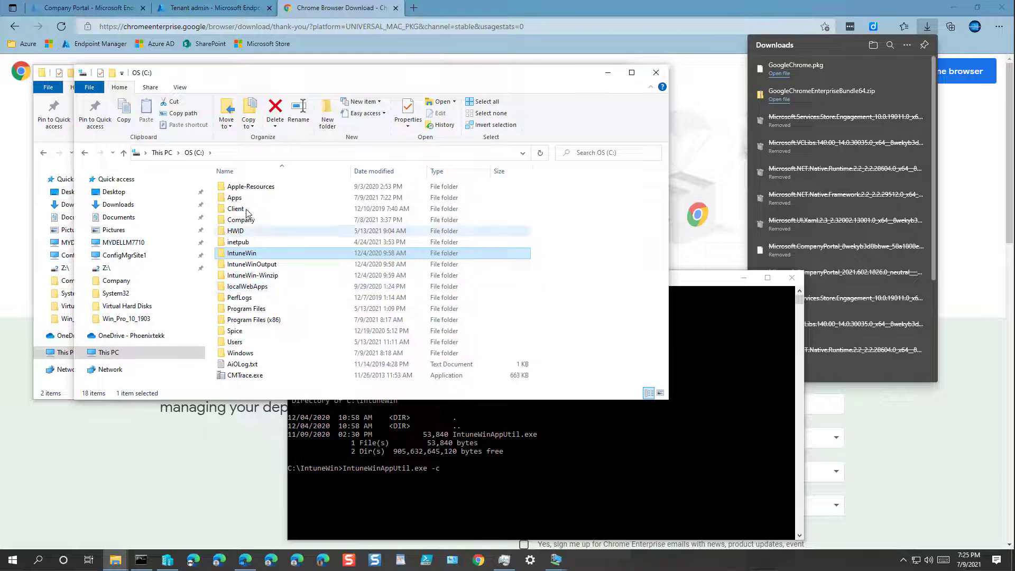
{"action": "double_click", "coordinate": [238, 198]}
{"action": "left_click", "coordinate": [245, 191]}
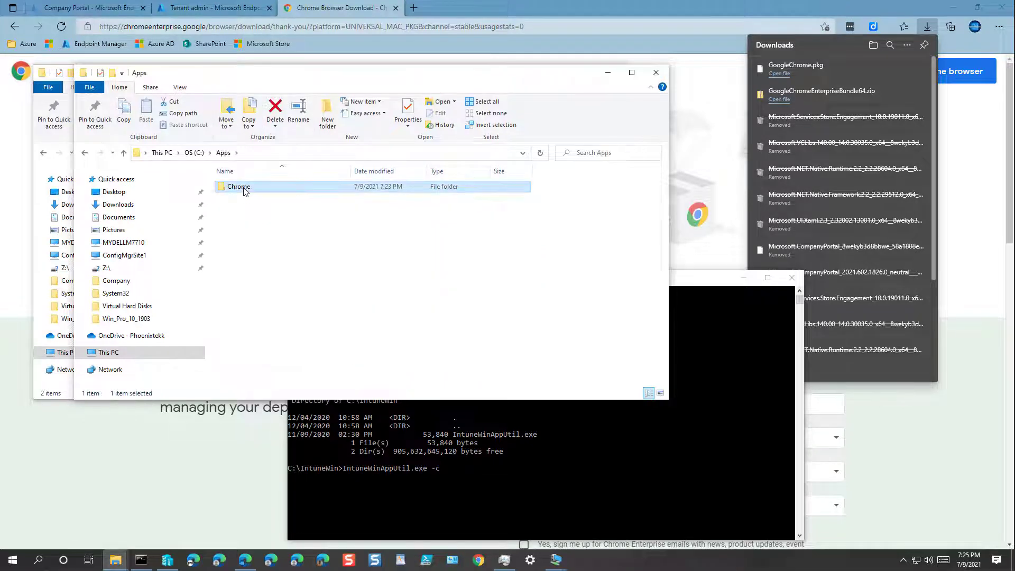
{"action": "double_click", "coordinate": [244, 191]}
{"action": "double_click", "coordinate": [232, 198]}
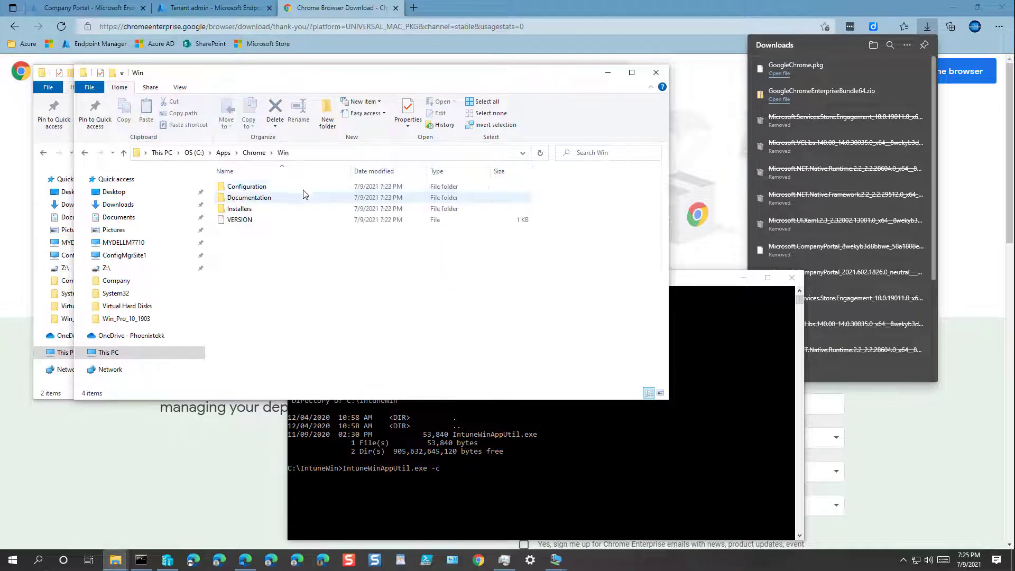
{"action": "double_click", "coordinate": [240, 208]}
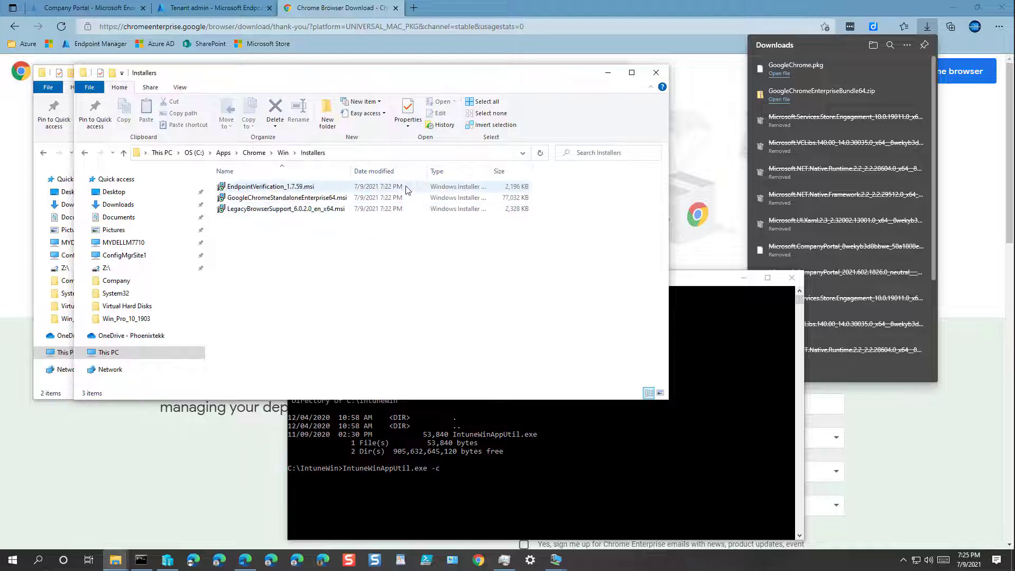
{"action": "left_click", "coordinate": [354, 153]}
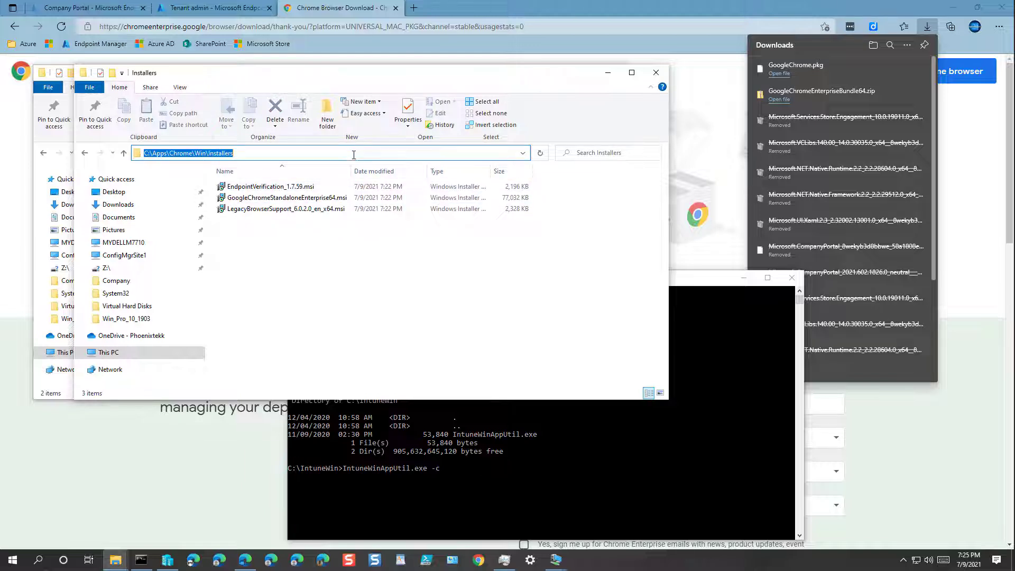
{"action": "right_click", "coordinate": [354, 153]}
{"action": "left_click", "coordinate": [369, 190]}
{"action": "left_click", "coordinate": [690, 280]}
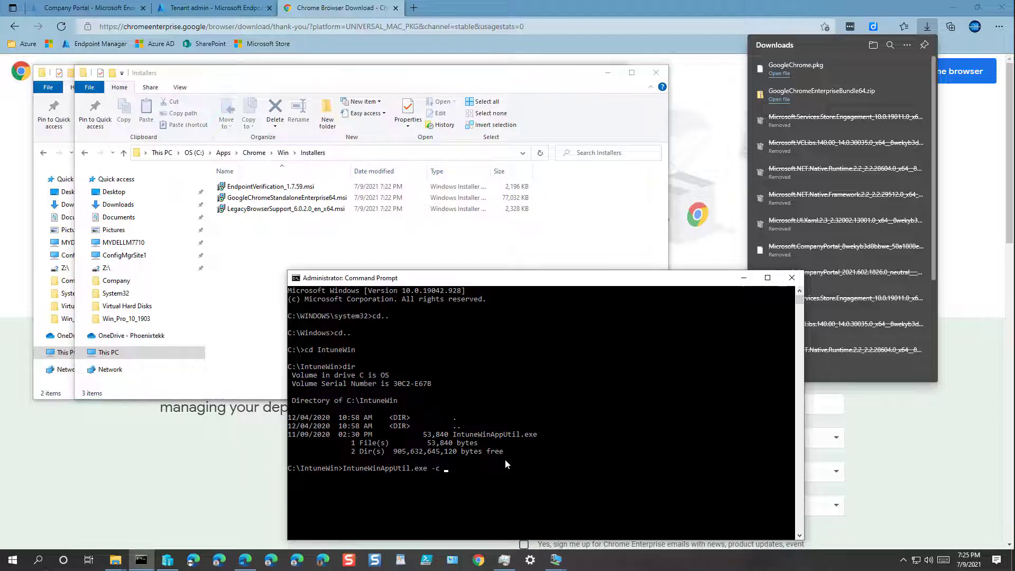
{"action": "key", "text": "ctrl+v"}
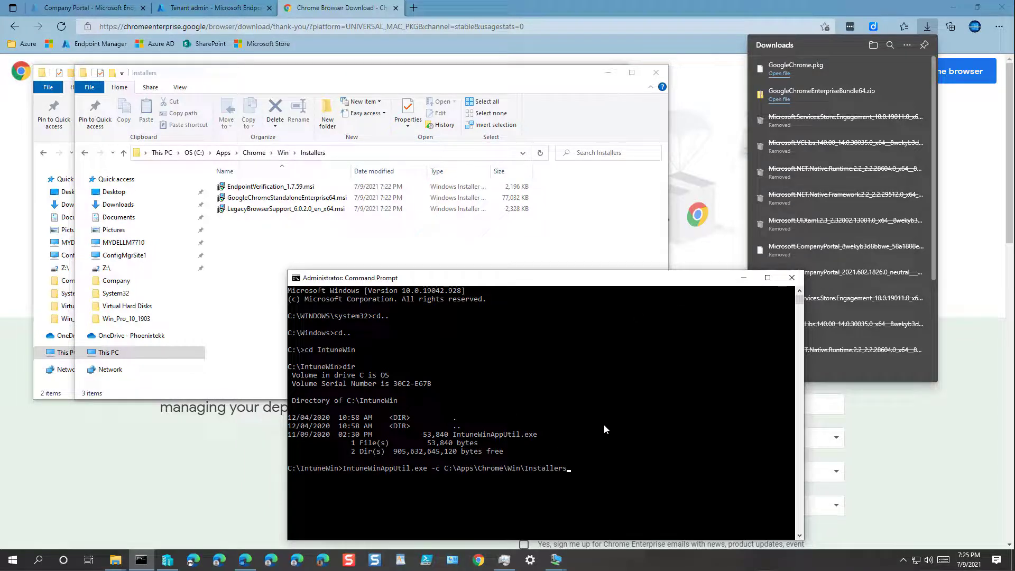
Add -s GoogleChromeStandaloneEnterprise64.msi, copied from Explorer, then type the -o switch
{"action": "type", "text": "-s"}
{"action": "left_click", "coordinate": [286, 199]}
{"action": "left_click", "coordinate": [269, 199]}
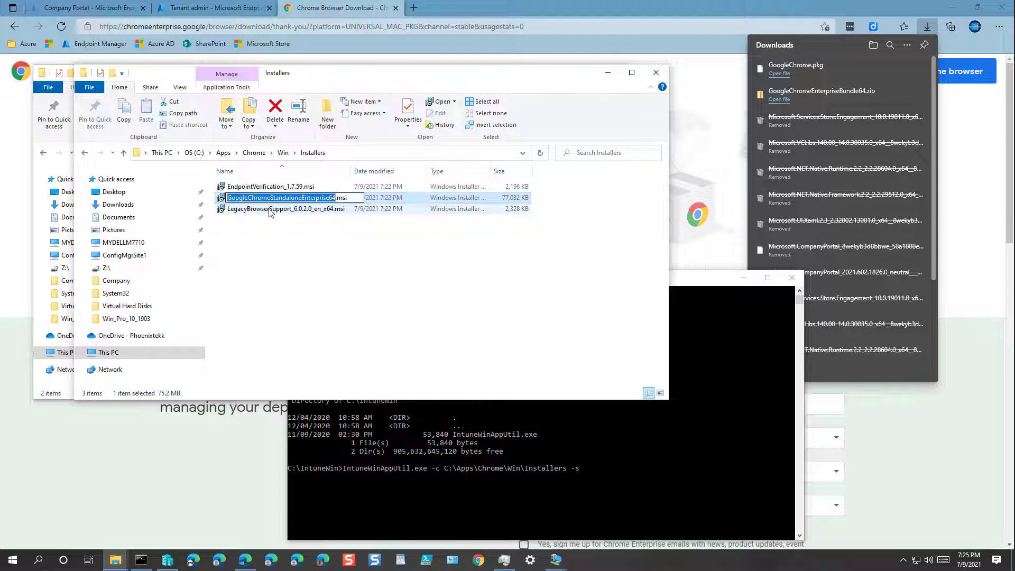
{"action": "key", "text": "Home"}
{"action": "key", "text": "shift+End"}
{"action": "key", "text": "ctrl+c"}
{"action": "left_click", "coordinate": [592, 438]}
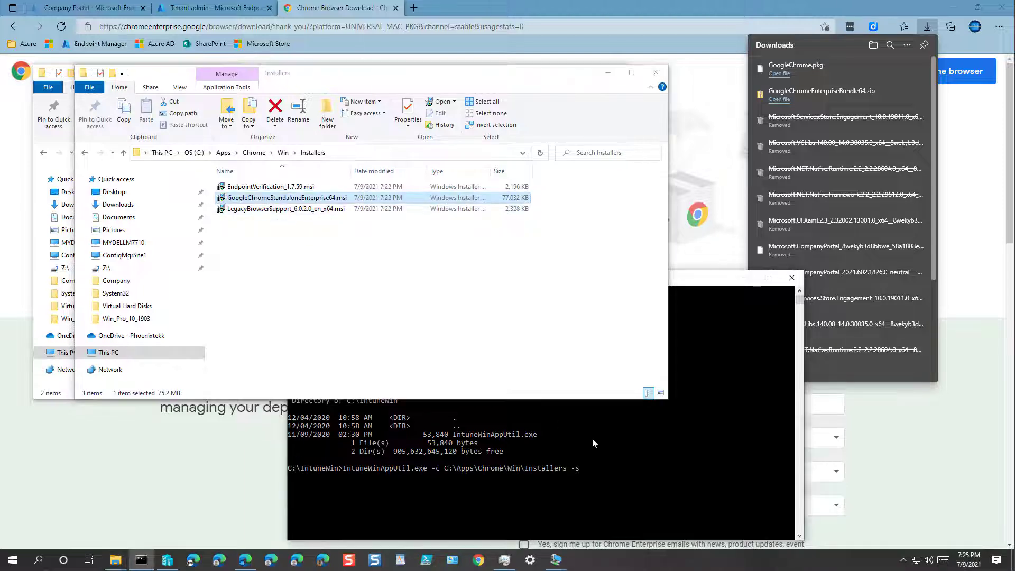
{"action": "key", "text": "ctrl+v"}
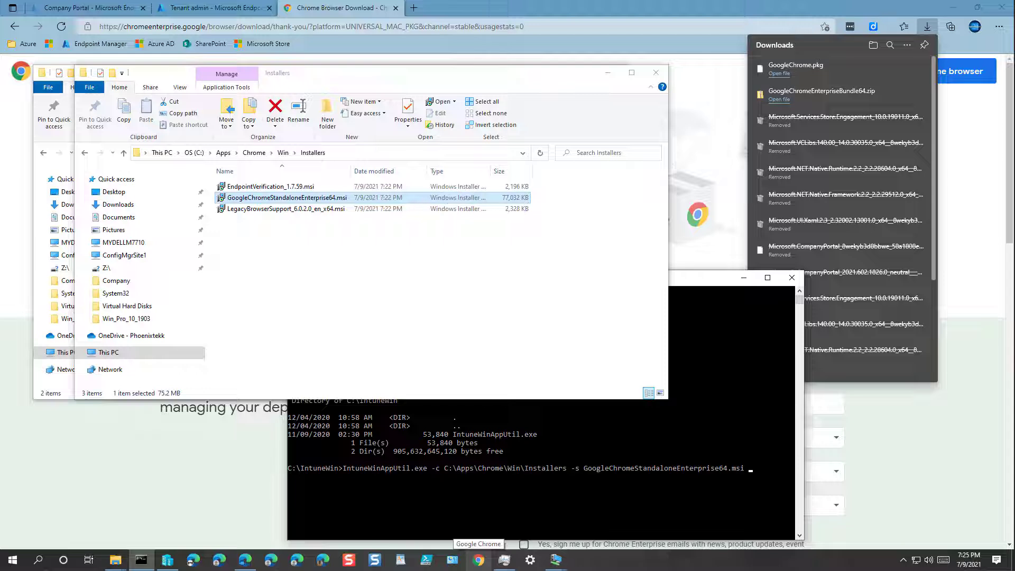
{"action": "type", "text": "-o"}
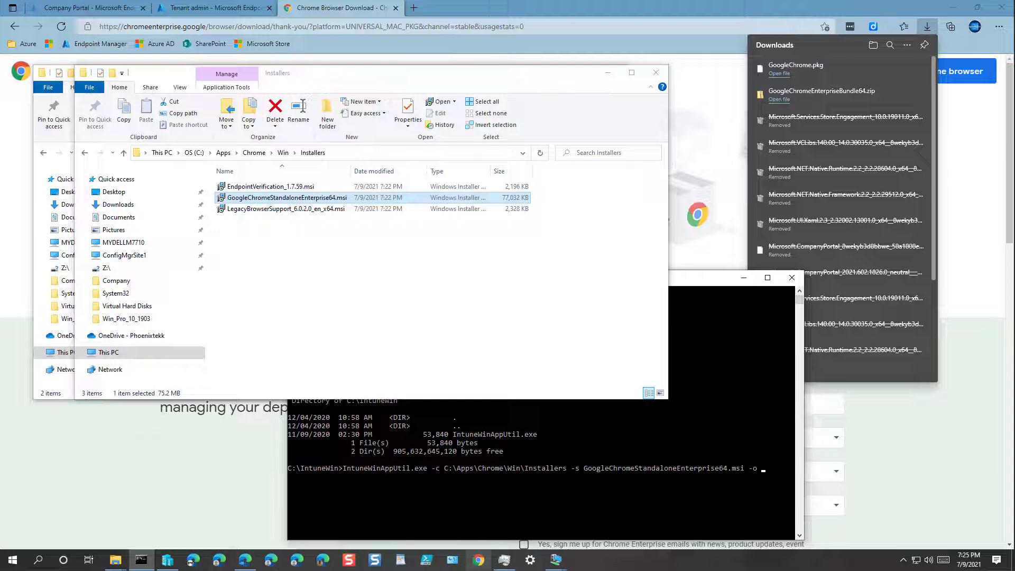
{"action": "key", "text": "alt+Tab"}
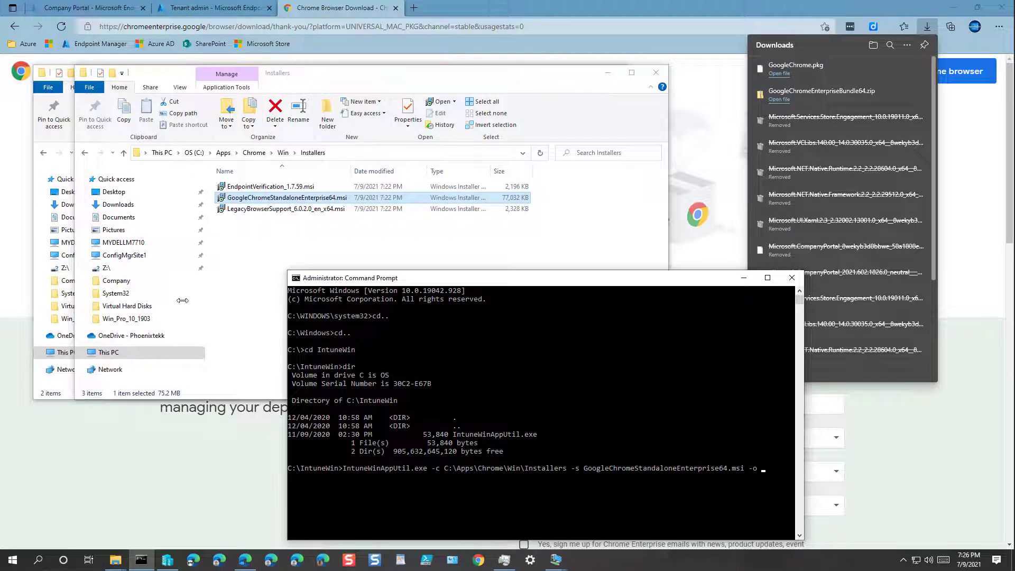
Paste C:\IntuneWinOutput as the output folder and run the IntuneWinAppUtil packaging command
{"action": "left_click", "coordinate": [192, 152]}
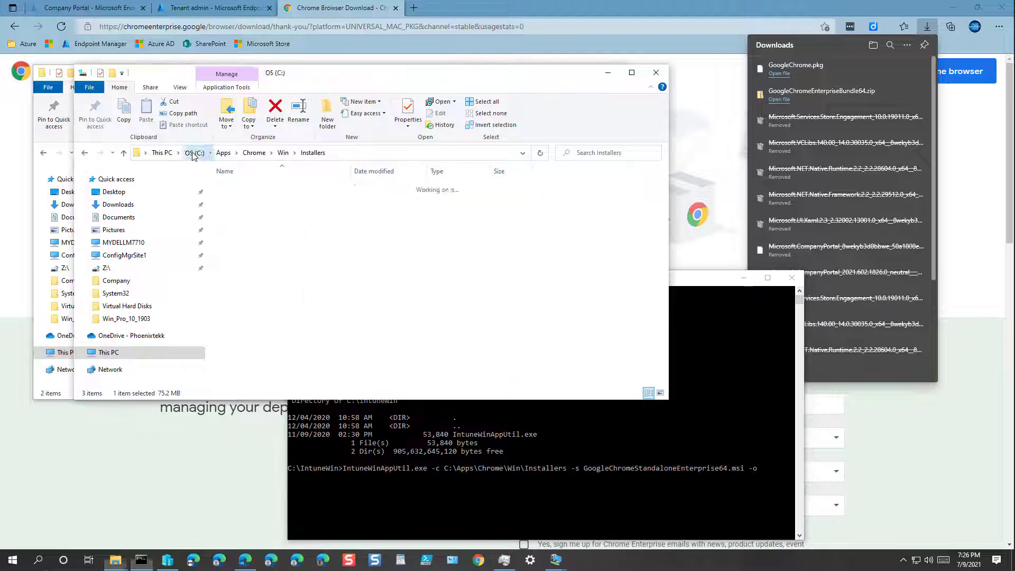
{"action": "double_click", "coordinate": [261, 264]}
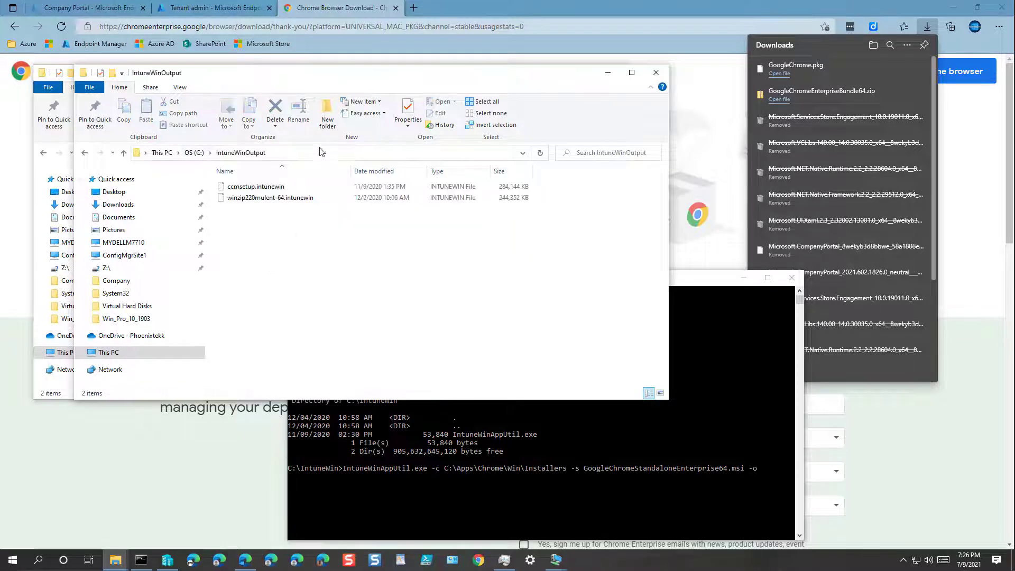
{"action": "left_click", "coordinate": [320, 152]}
{"action": "right_click", "coordinate": [322, 152]}
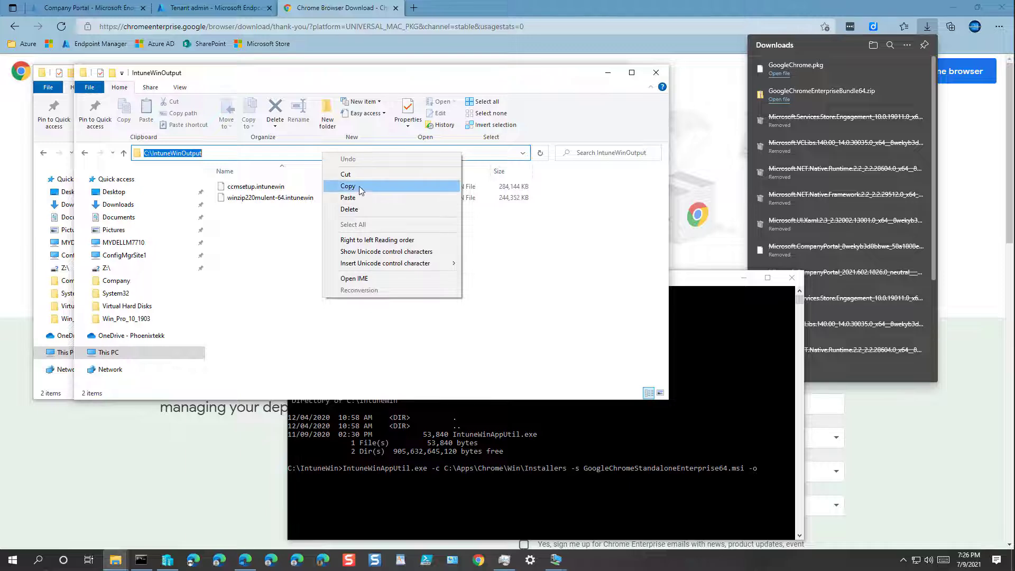
{"action": "left_click", "coordinate": [382, 186]}
{"action": "left_click", "coordinate": [609, 76]}
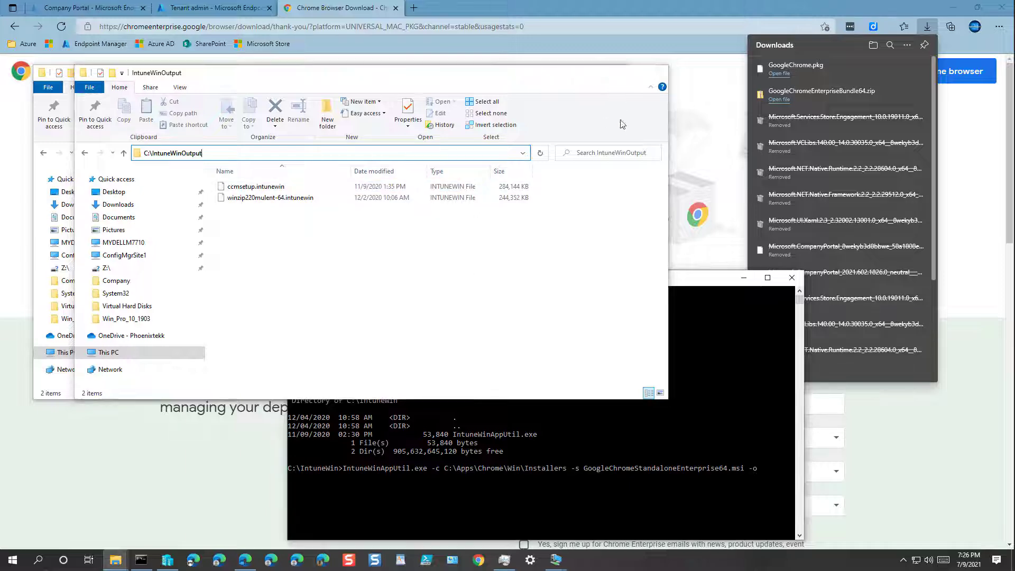
{"action": "key", "text": "ctrl+v"}
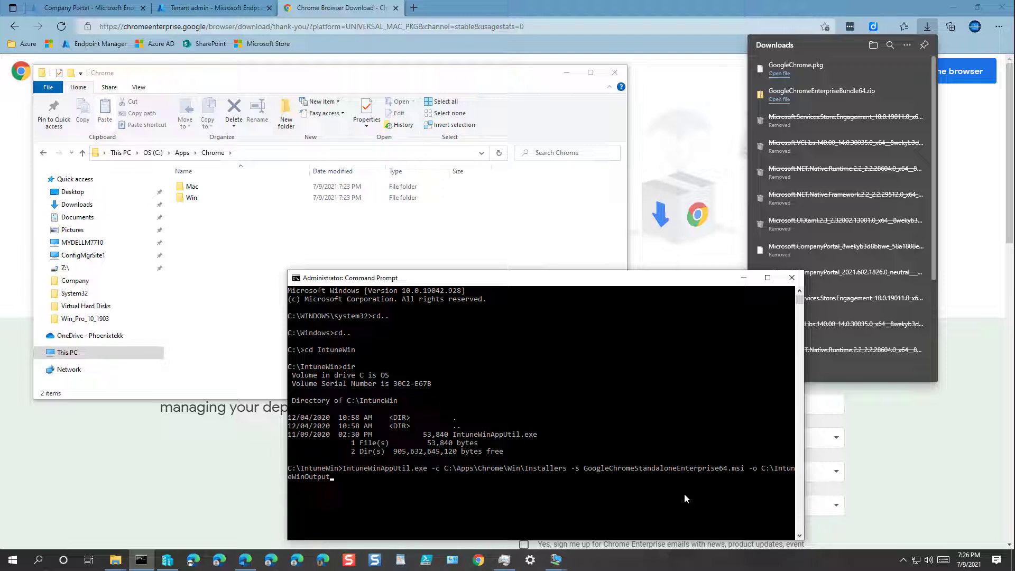
{"action": "key", "text": "Return"}
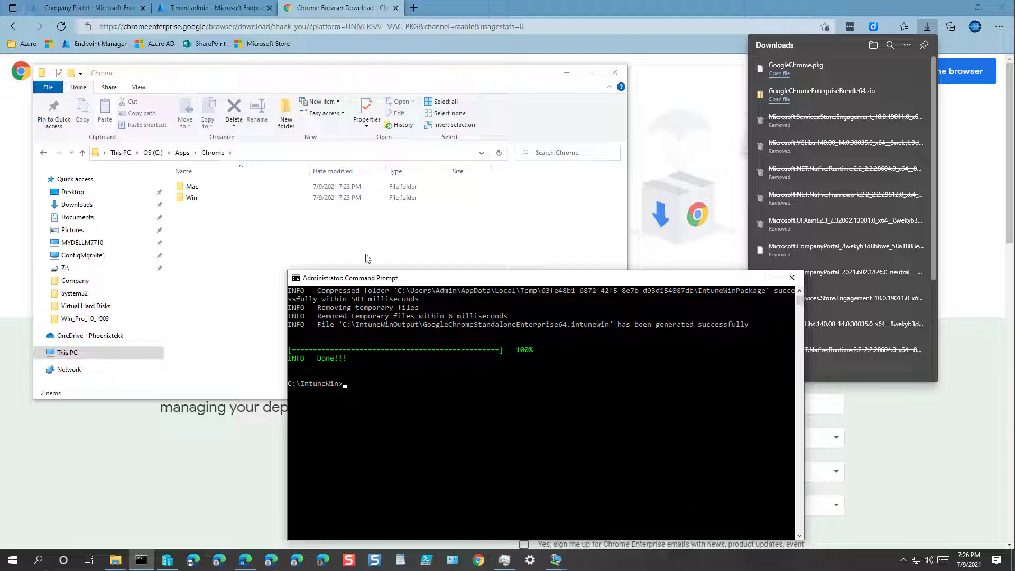
Verify GoogleChromeStandaloneEnterprise64.intunewin in C:\IntuneWinOutput, then switch back to Edge
{"action": "left_click", "coordinate": [331, 250]}
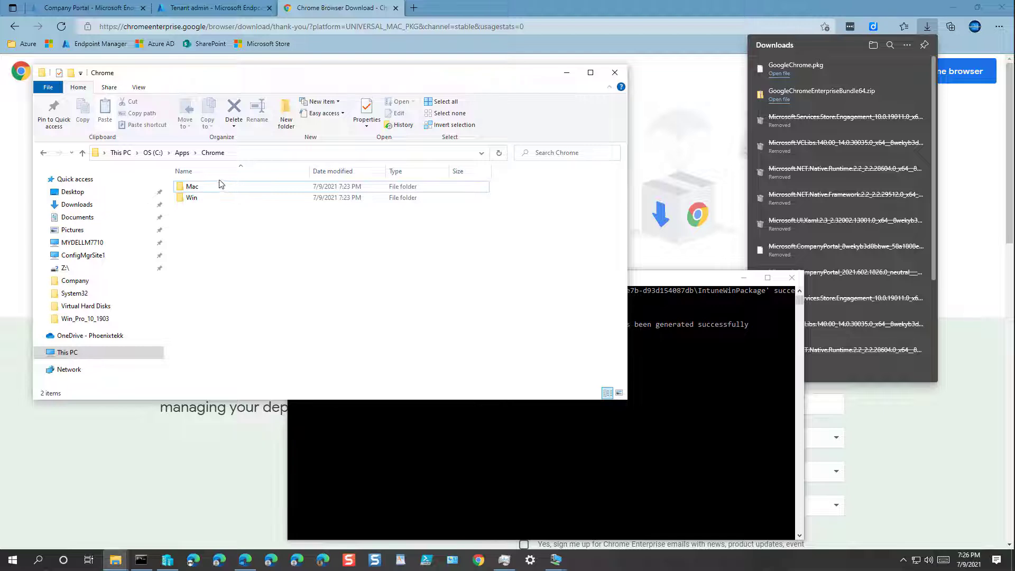
{"action": "left_click", "coordinate": [153, 152]}
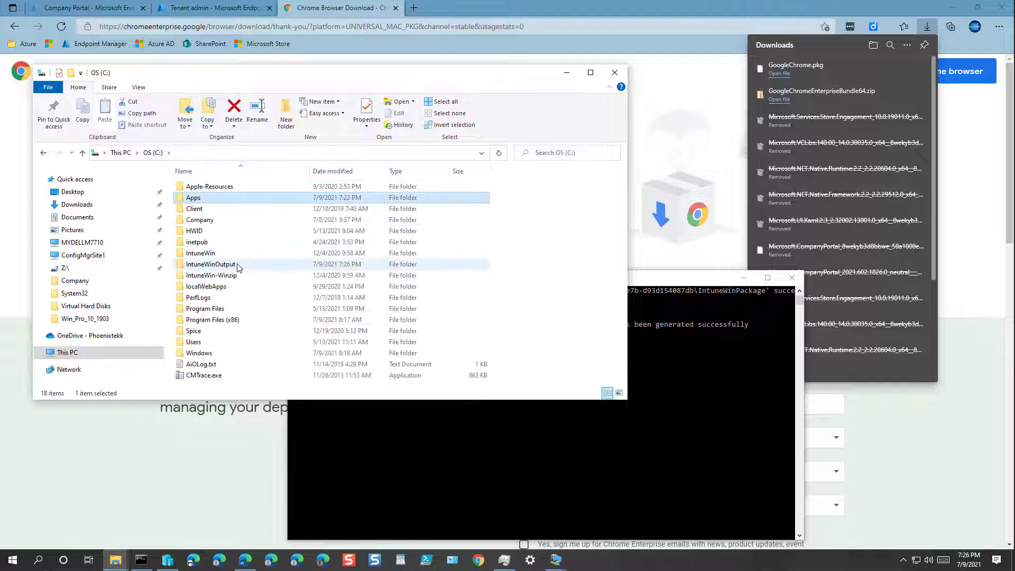
{"action": "double_click", "coordinate": [236, 267]}
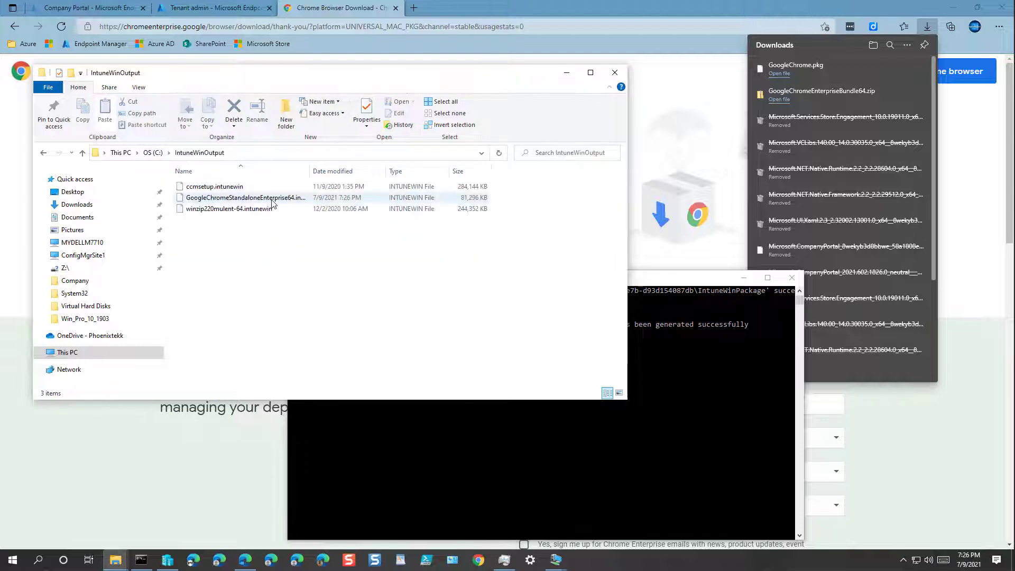
{"action": "left_click", "coordinate": [303, 154]}
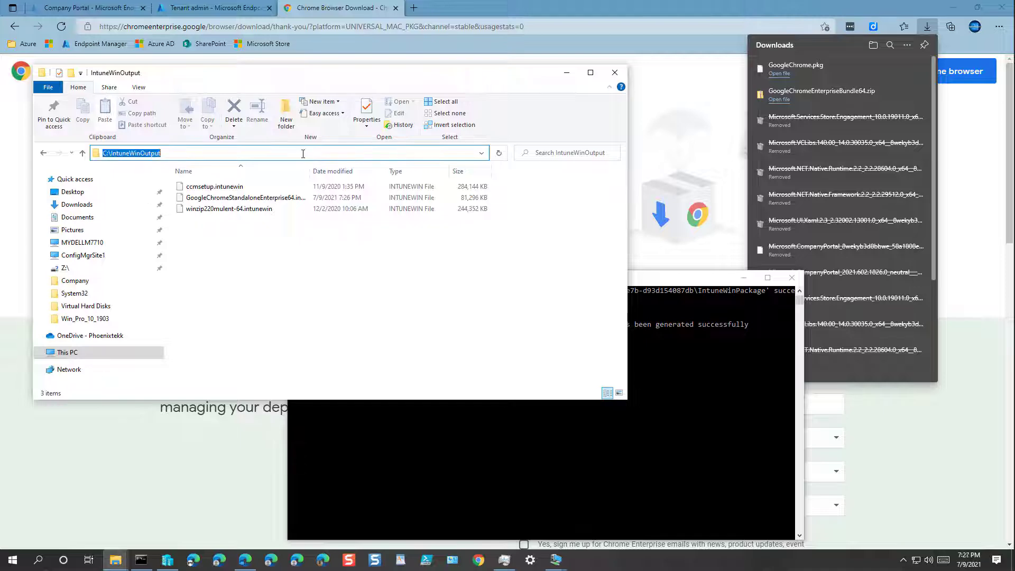
{"action": "left_click", "coordinate": [566, 73]}
{"action": "left_click", "coordinate": [724, 49]}
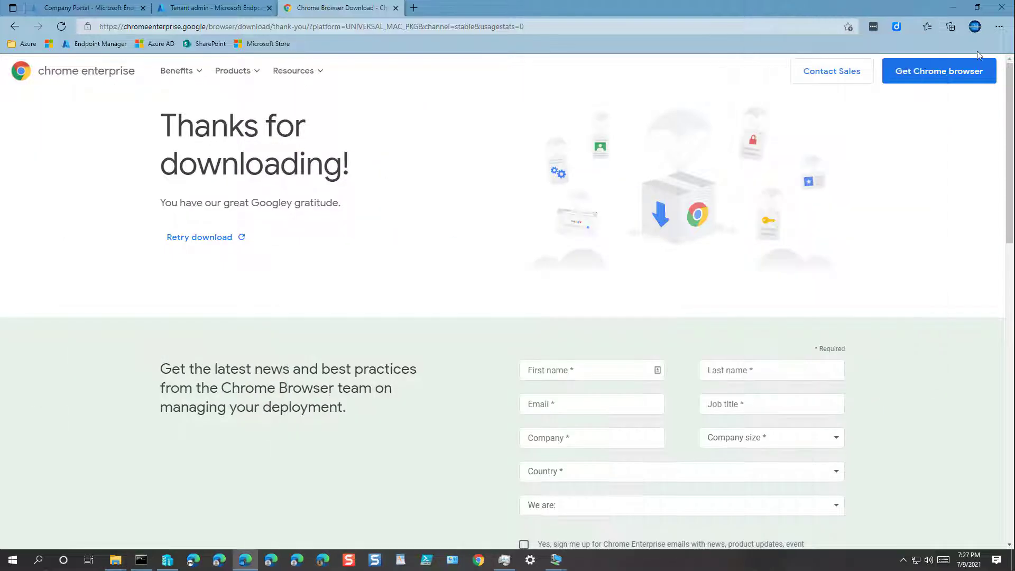
Close the extra Edge tabs and start adding a Windows app (Win32) under Apps > Windows
{"action": "left_click", "coordinate": [395, 8]}
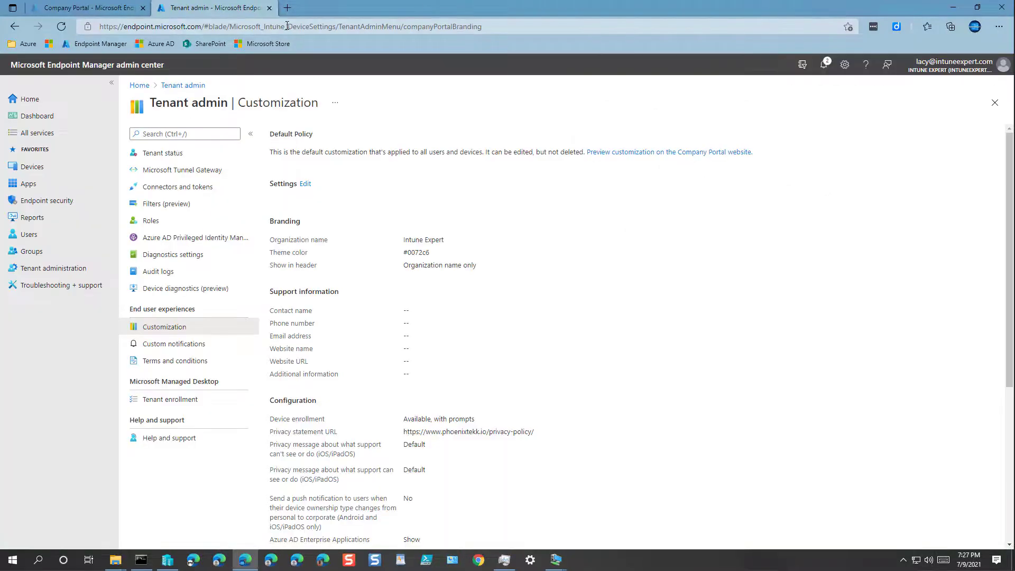
{"action": "left_click", "coordinate": [269, 8]}
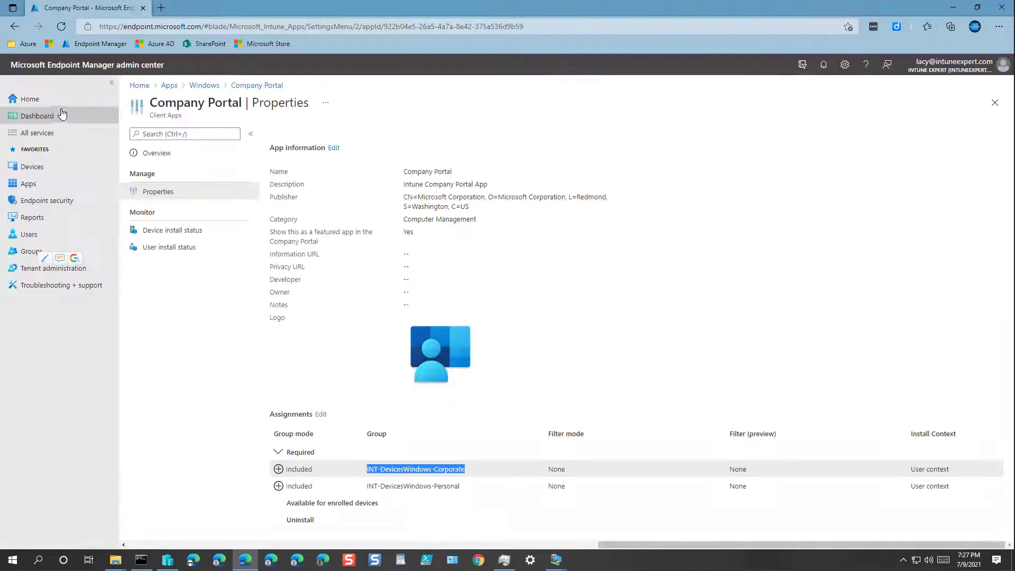
{"action": "left_click", "coordinate": [29, 184]}
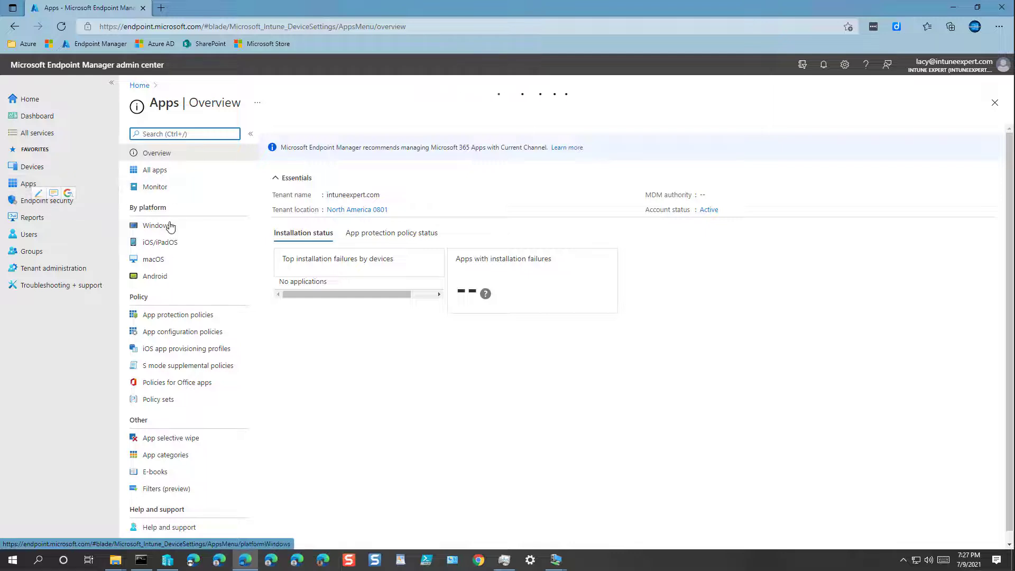
{"action": "left_click", "coordinate": [163, 227]}
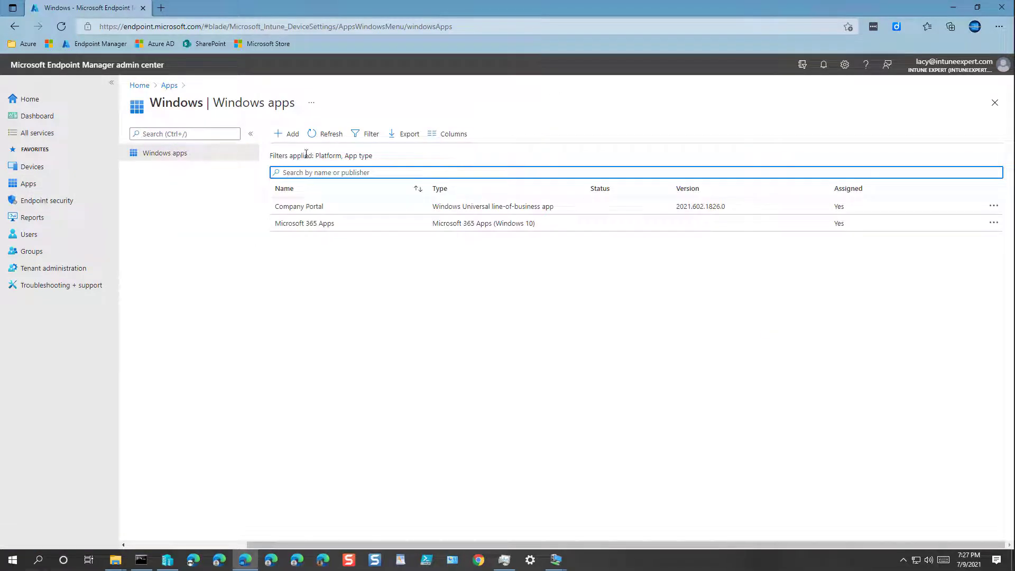
{"action": "left_click", "coordinate": [292, 135]}
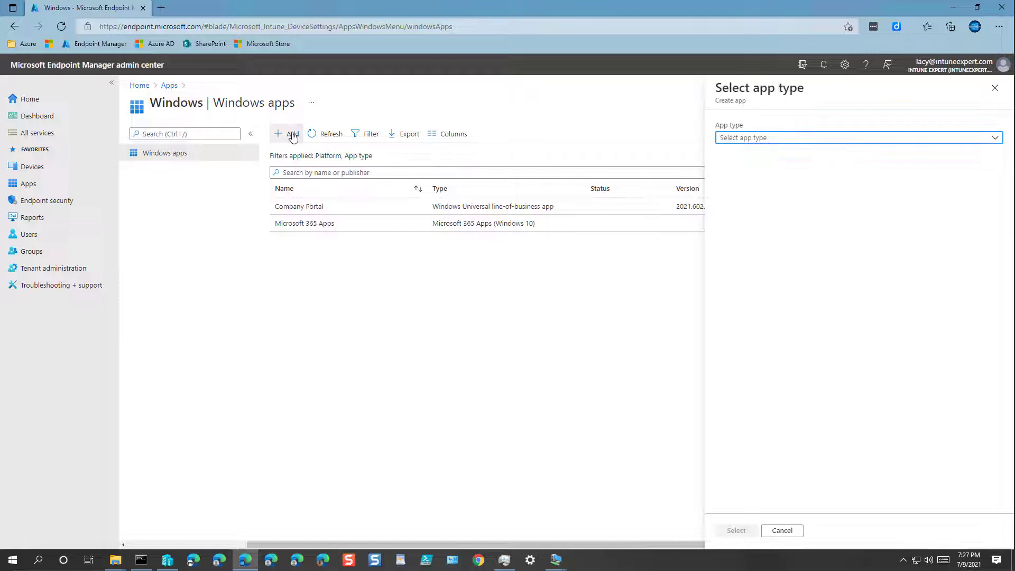
{"action": "left_click", "coordinate": [750, 139]}
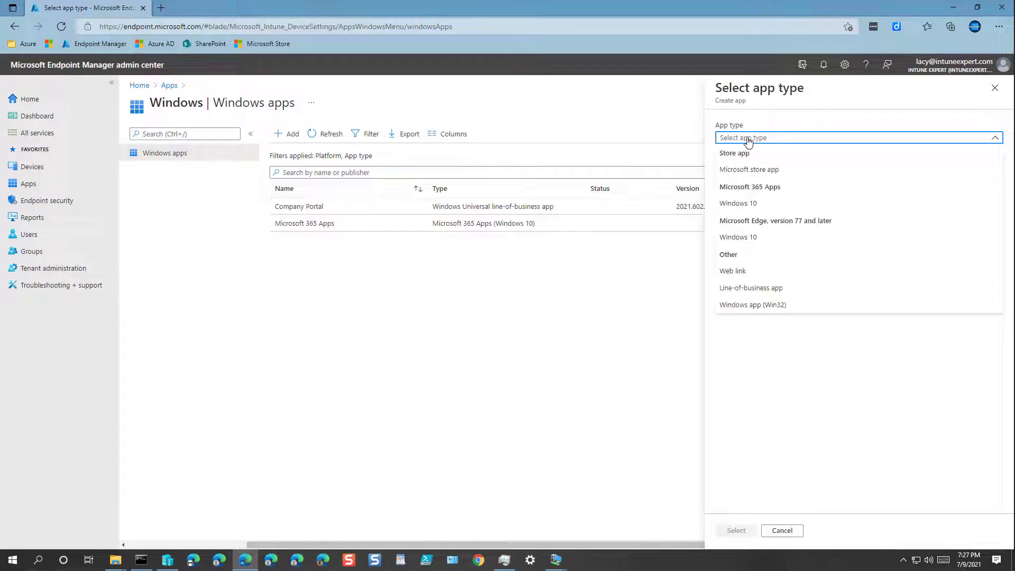
{"action": "left_click", "coordinate": [761, 308]}
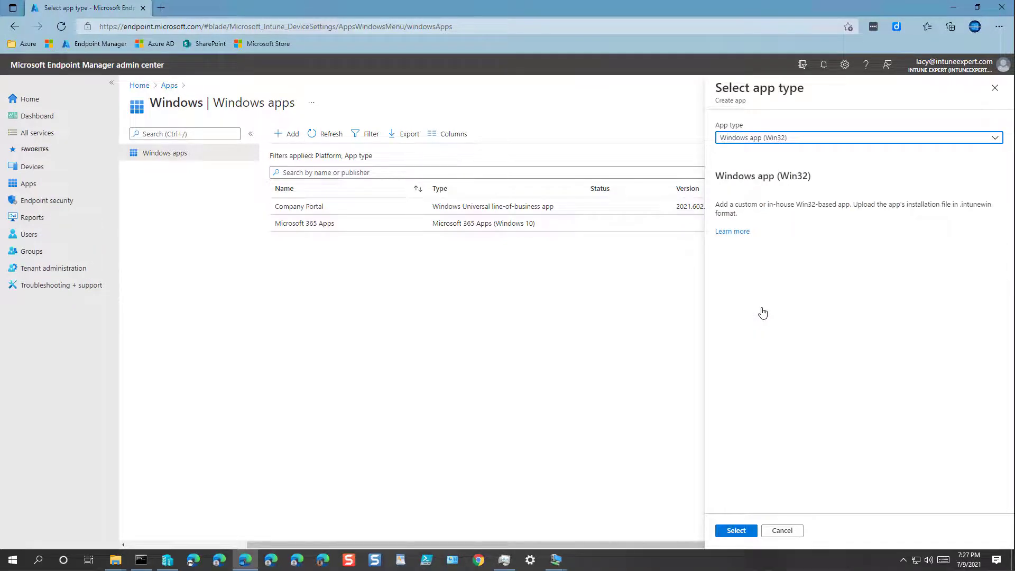
{"action": "left_click", "coordinate": [737, 531]}
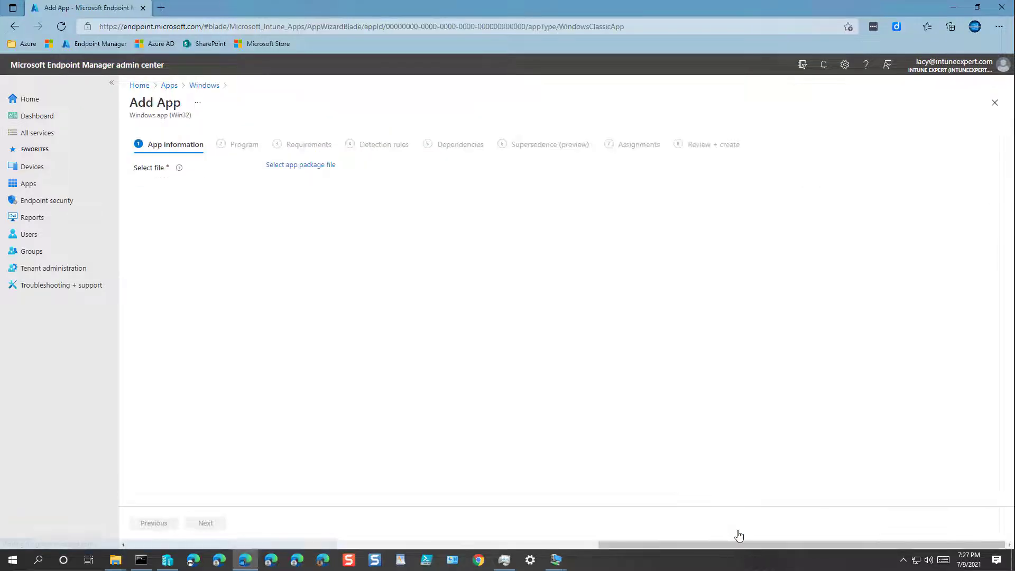
Choose GoogleChromeStandaloneEnterprise64.intunewin from C:\IntuneWinOutput as the app package file
{"action": "left_click", "coordinate": [299, 166]}
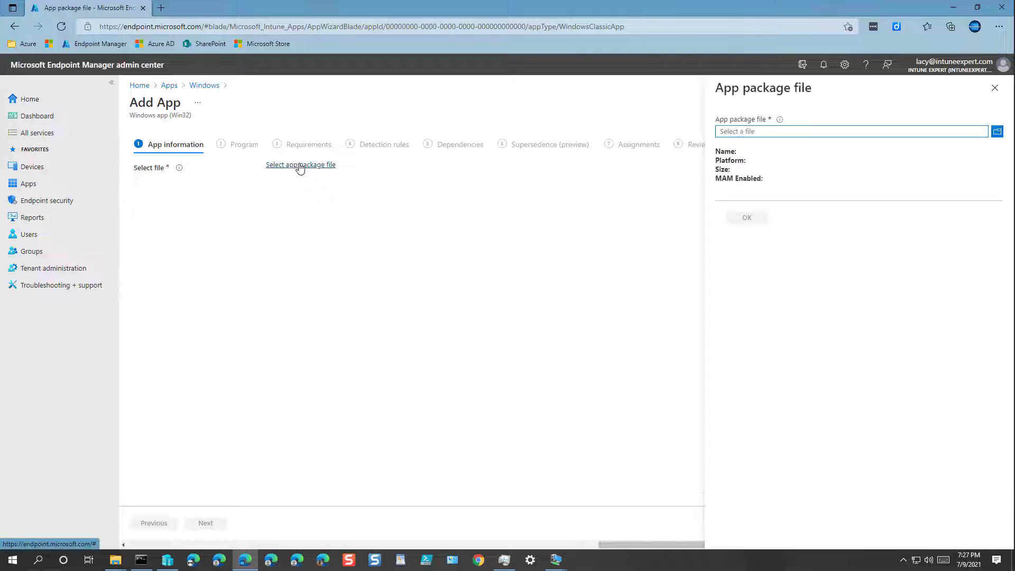
{"action": "left_click", "coordinate": [765, 136]}
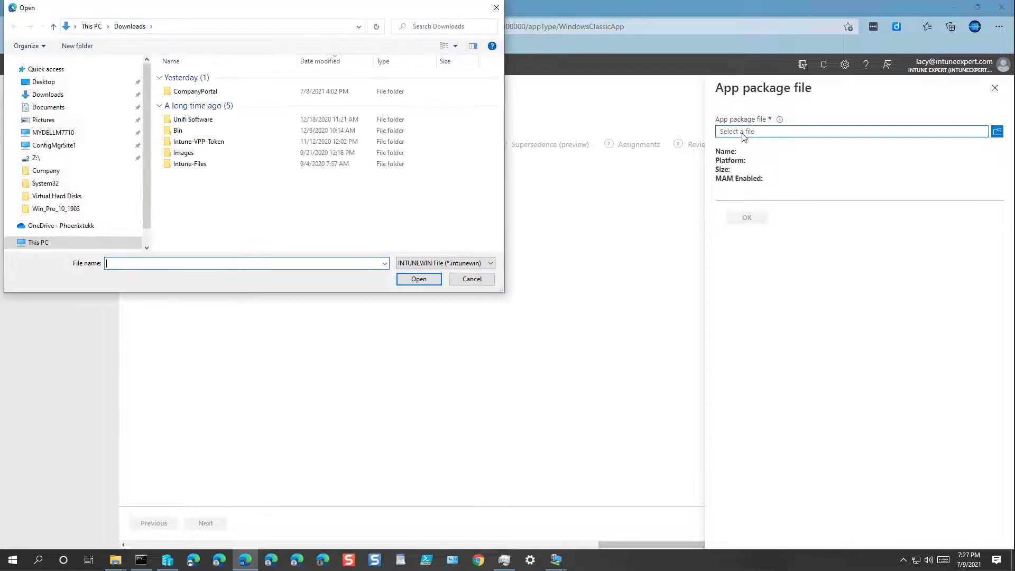
{"action": "right_click", "coordinate": [201, 264]}
{"action": "left_click", "coordinate": [233, 310]}
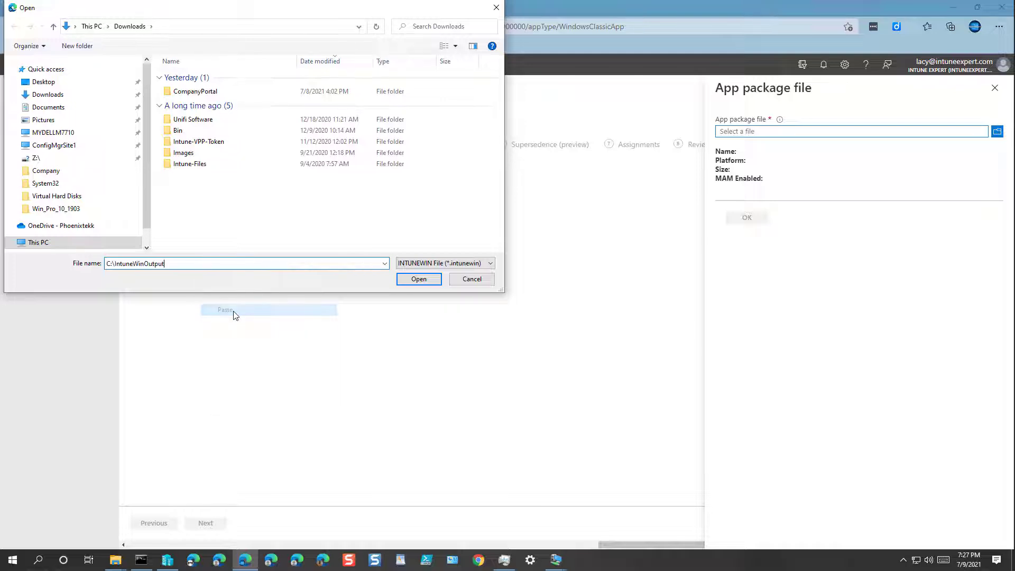
{"action": "left_click", "coordinate": [418, 283]}
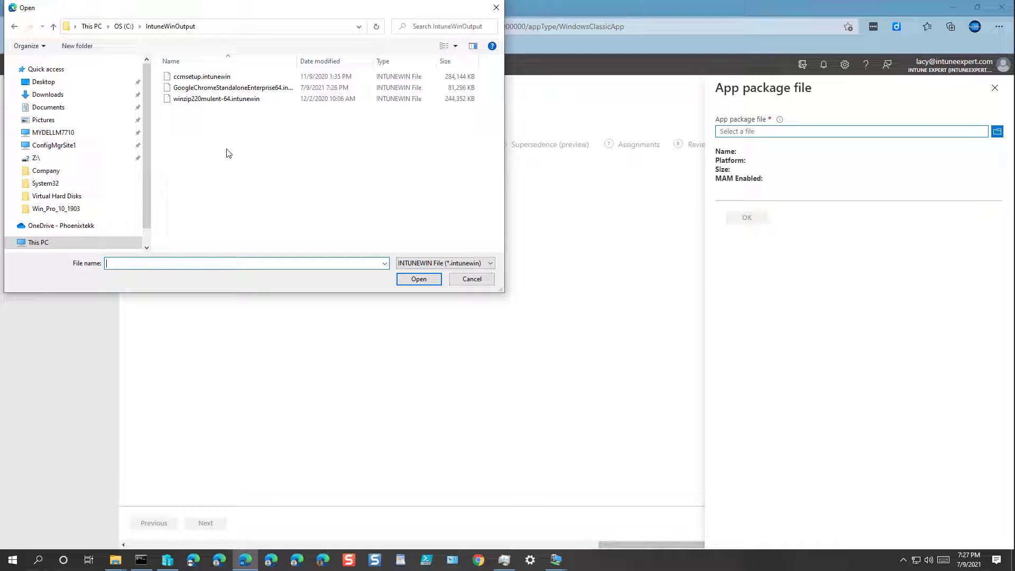
{"action": "left_click_drag", "start_coordinate": [296, 60], "coordinate": [339, 61]}
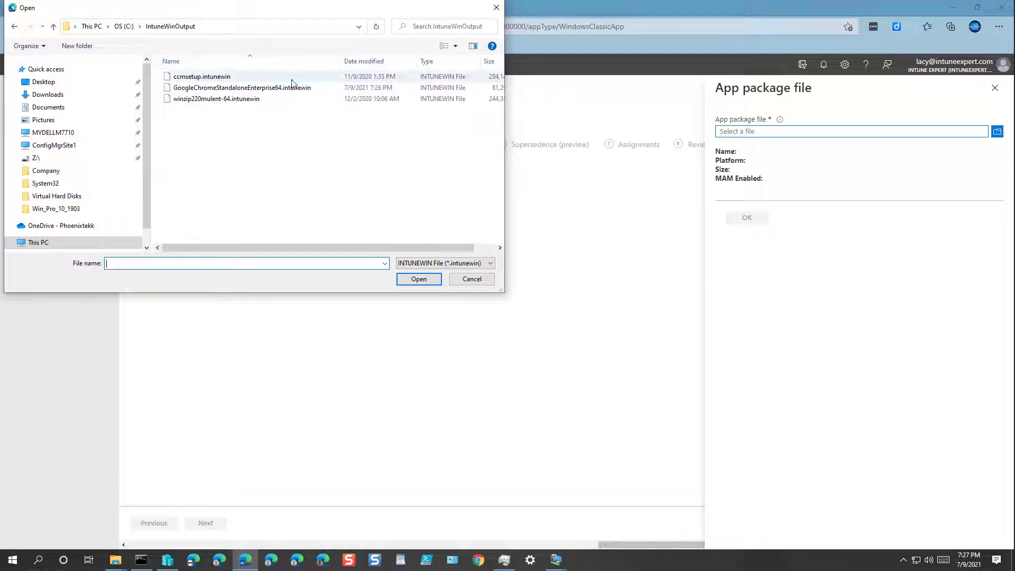
{"action": "double_click", "coordinate": [254, 88]}
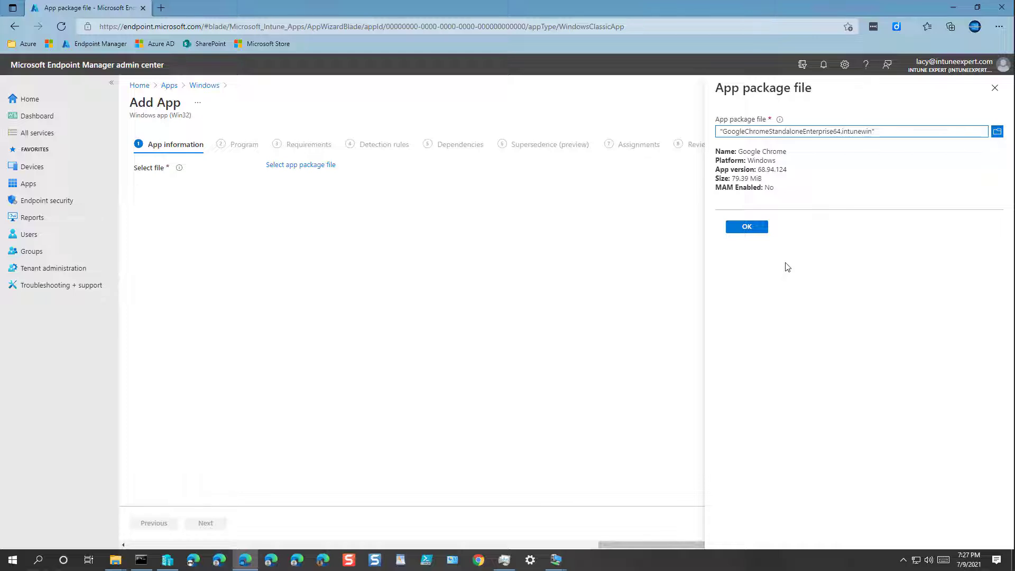
{"action": "left_click", "coordinate": [750, 228]}
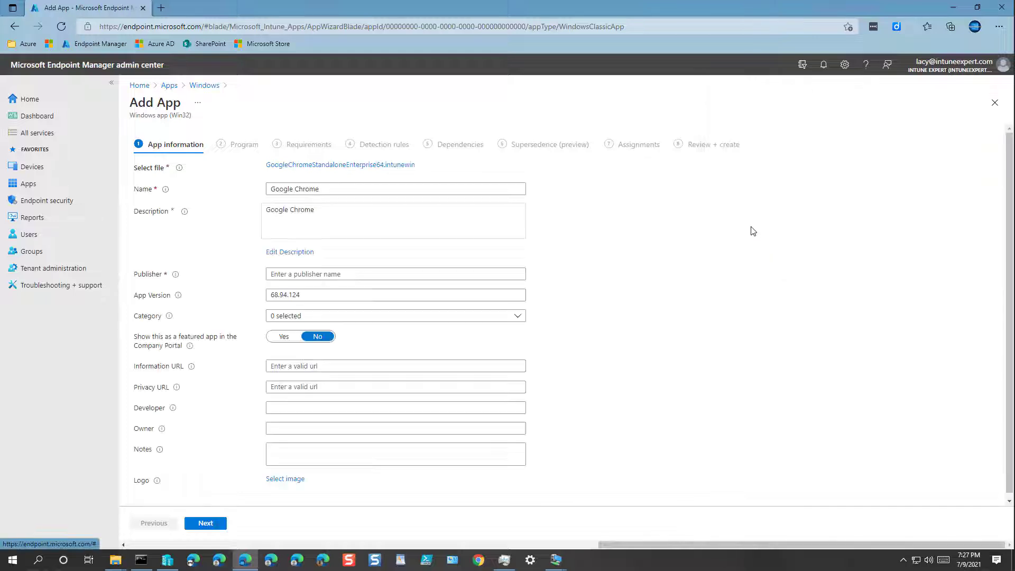
Append 'App' to the app name so it reads Google Chrome App
{"action": "left_click", "coordinate": [351, 188]}
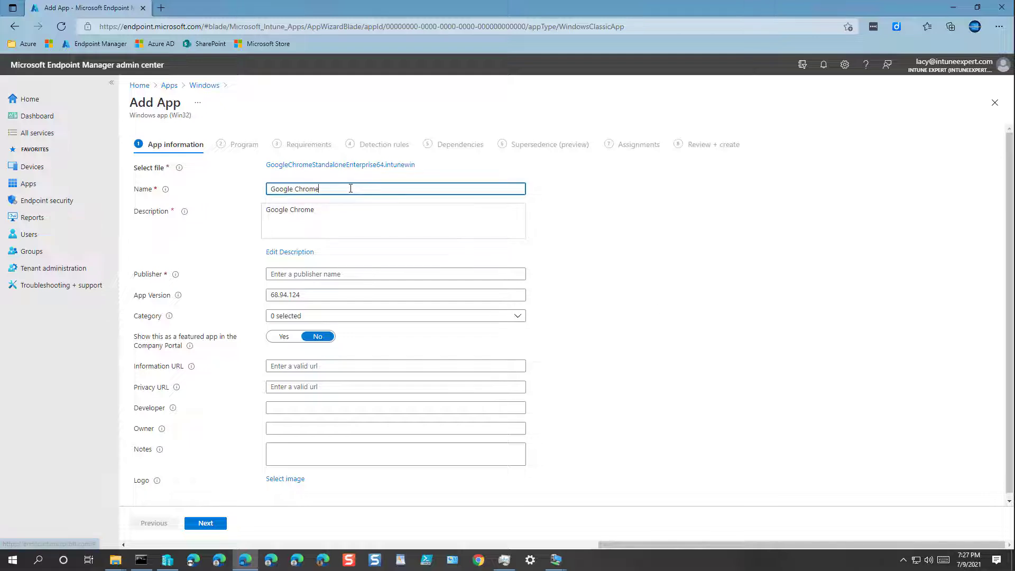
{"action": "type", "text": "App"}
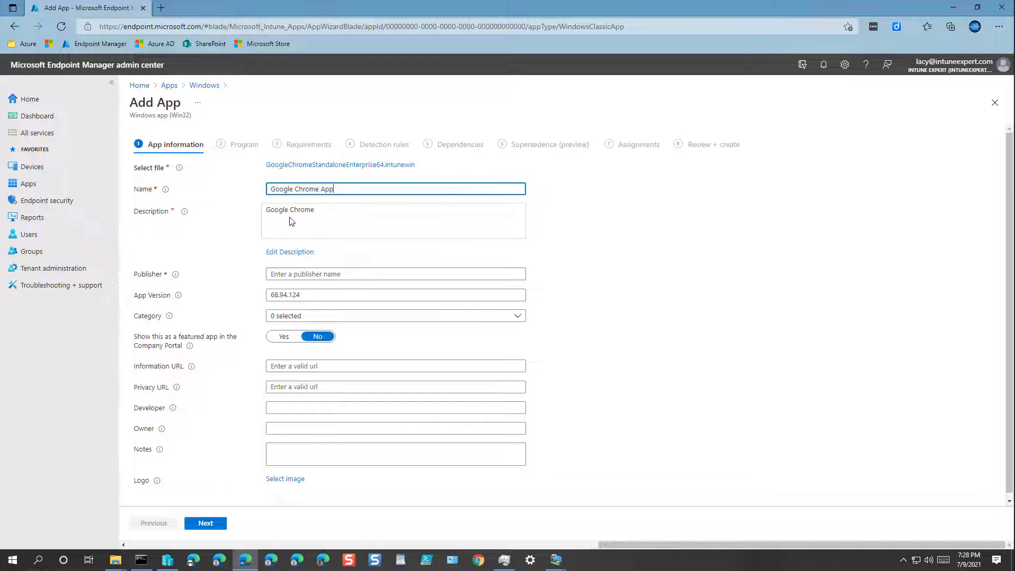
{"action": "triple_click", "coordinate": [294, 211]}
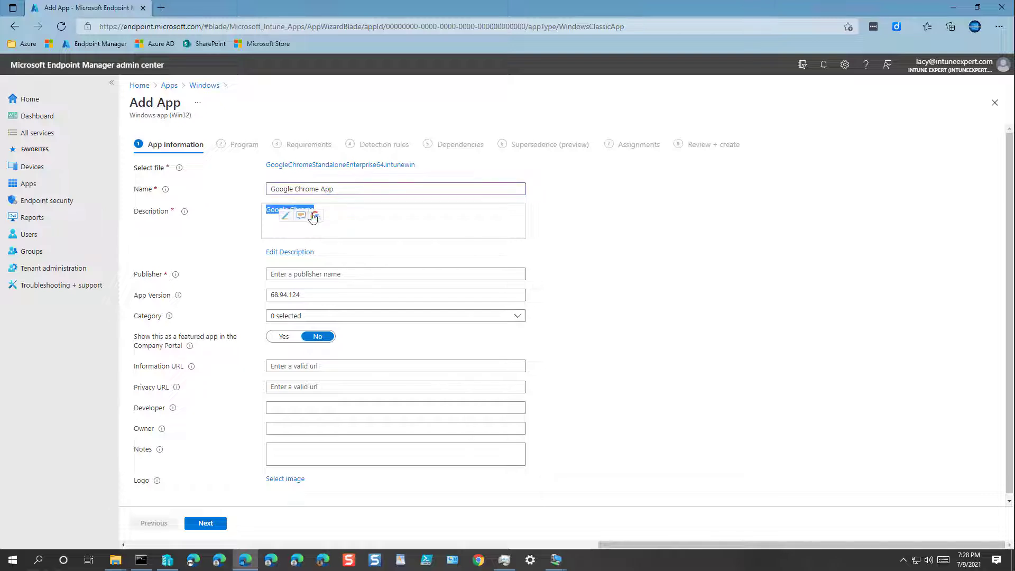
{"action": "left_click", "coordinate": [345, 214]}
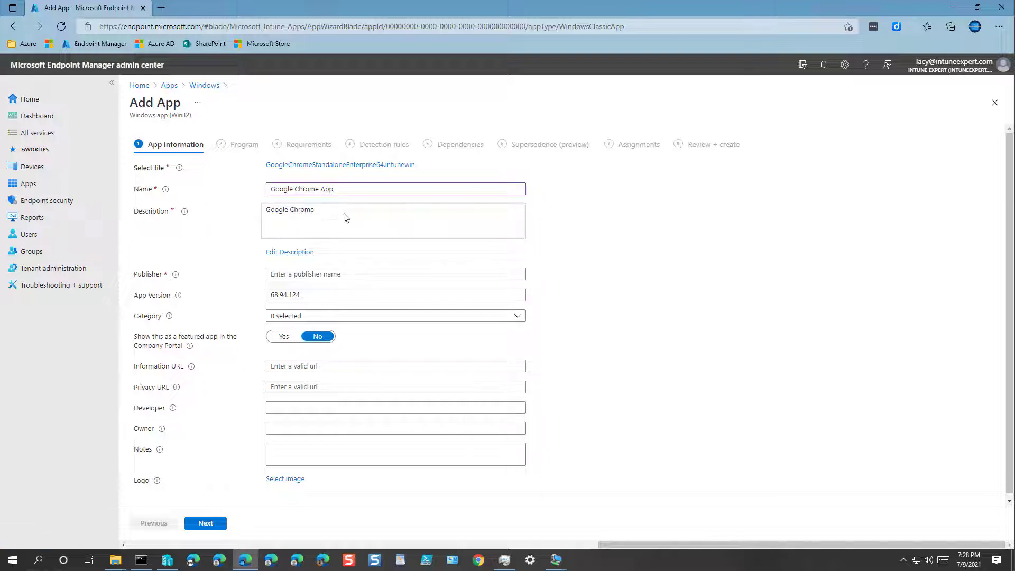
{"action": "double_click", "coordinate": [301, 211]}
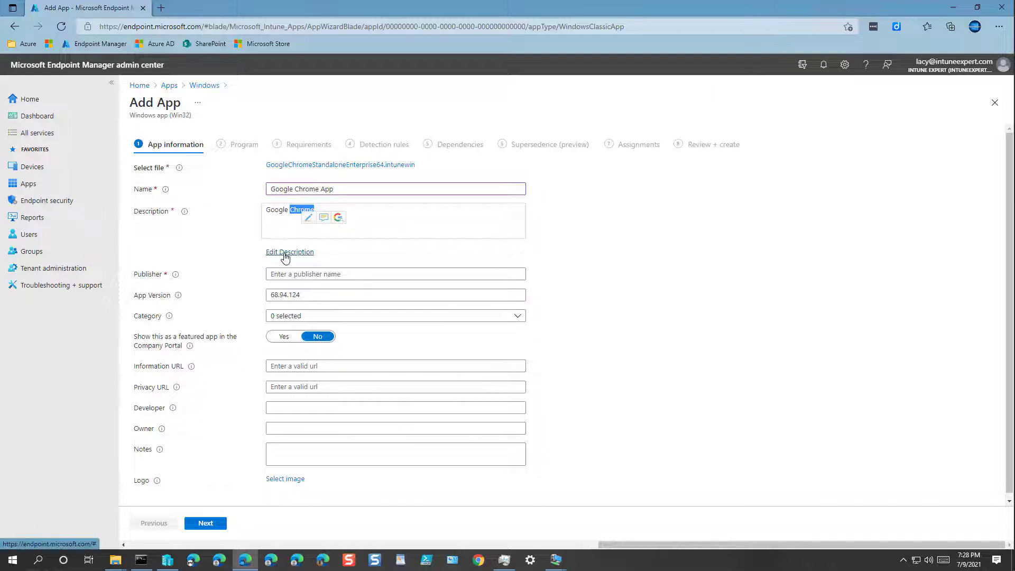
Add and strip asterisks in the description editor, then cancel and discard the edits
{"action": "left_click", "coordinate": [286, 253]}
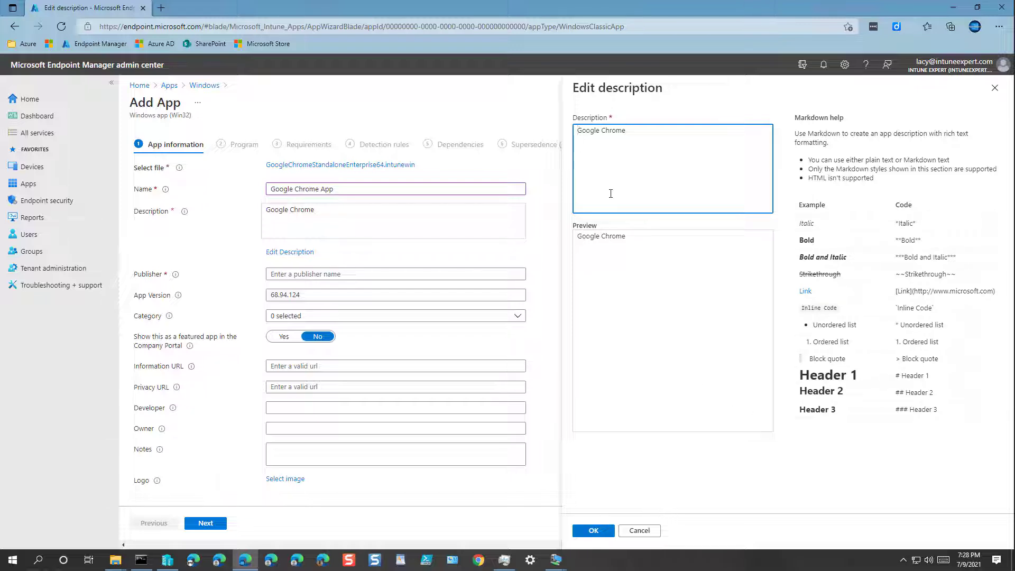
{"action": "type", "text": "***"}
{"action": "type", "text": "***"}
{"action": "left_click_drag", "start_coordinate": [655, 133], "coordinate": [575, 133]}
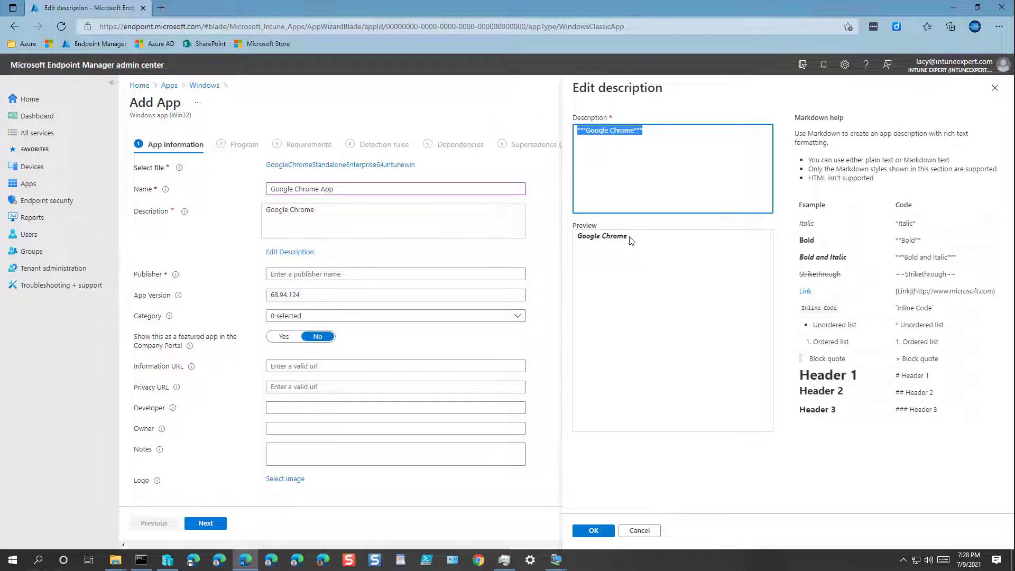
{"action": "left_click", "coordinate": [654, 149]}
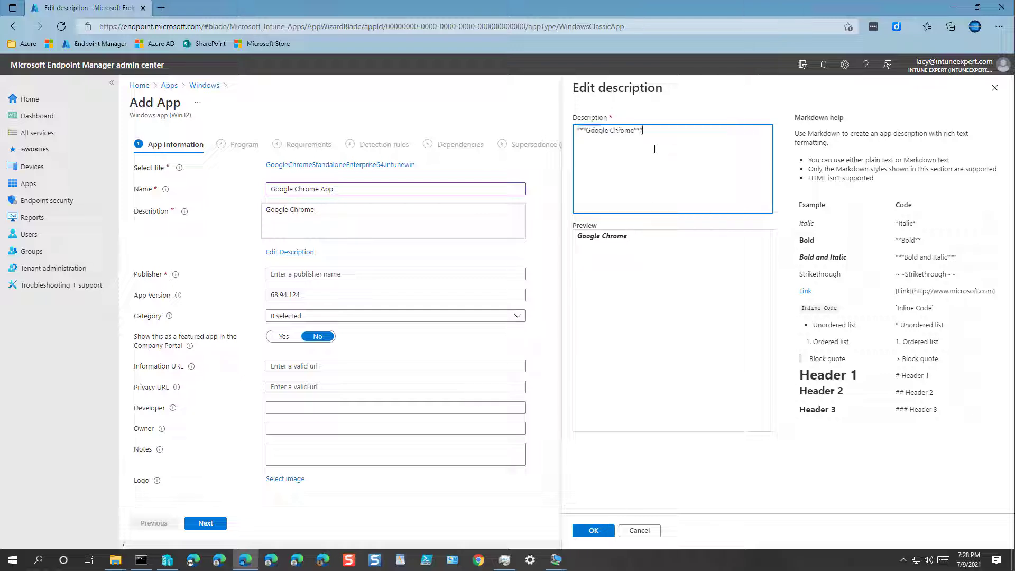
{"action": "key", "text": "BackSpace"}
{"action": "key", "text": "BackSpace"}
{"action": "key", "text": "BackSpace"}
{"action": "key", "text": "Home"}
{"action": "key", "text": "Delete"}
{"action": "key", "text": "Delete"}
{"action": "key", "text": "Delete"}
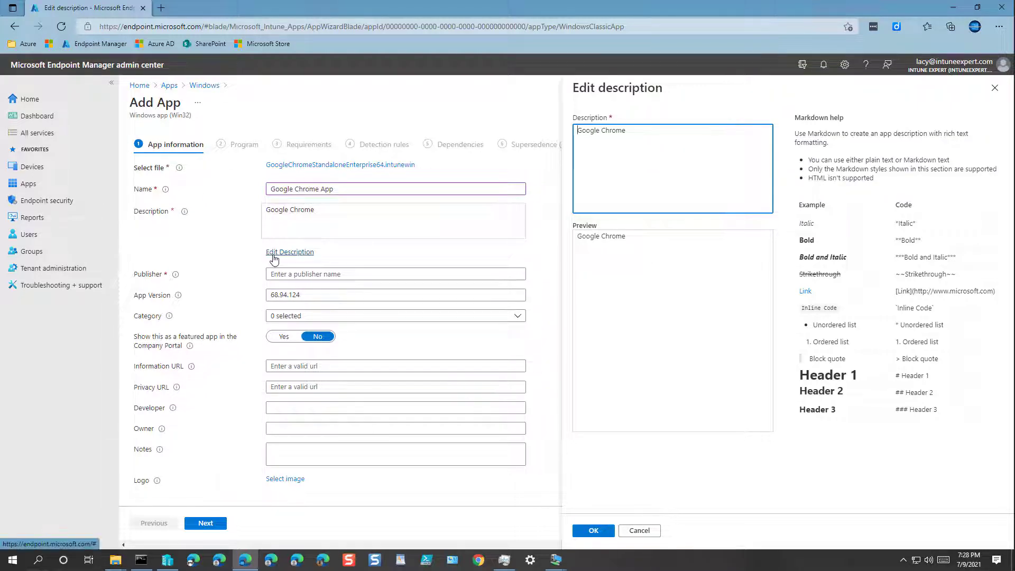
{"action": "left_click", "coordinate": [639, 530]}
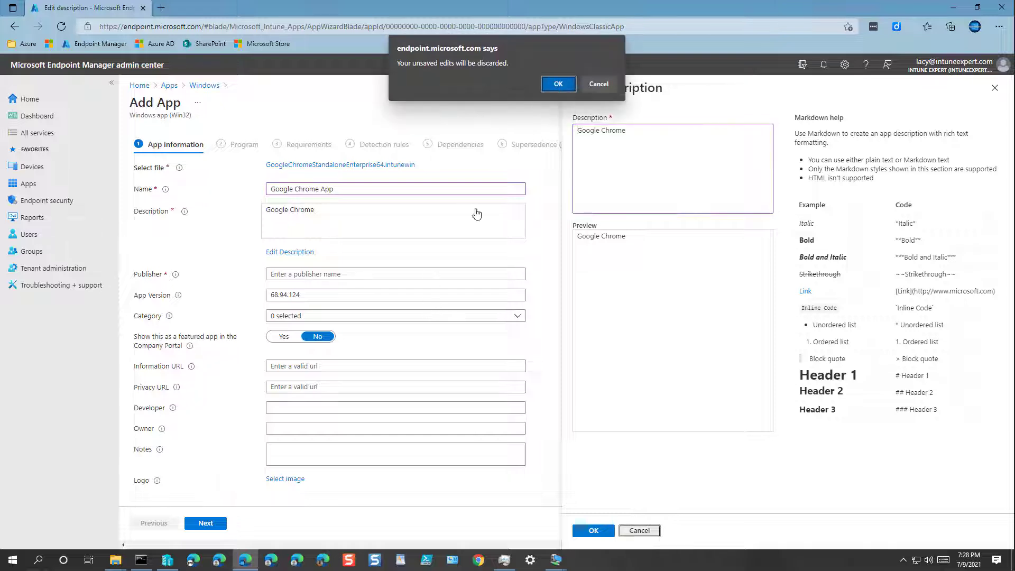
{"action": "left_click", "coordinate": [559, 83]}
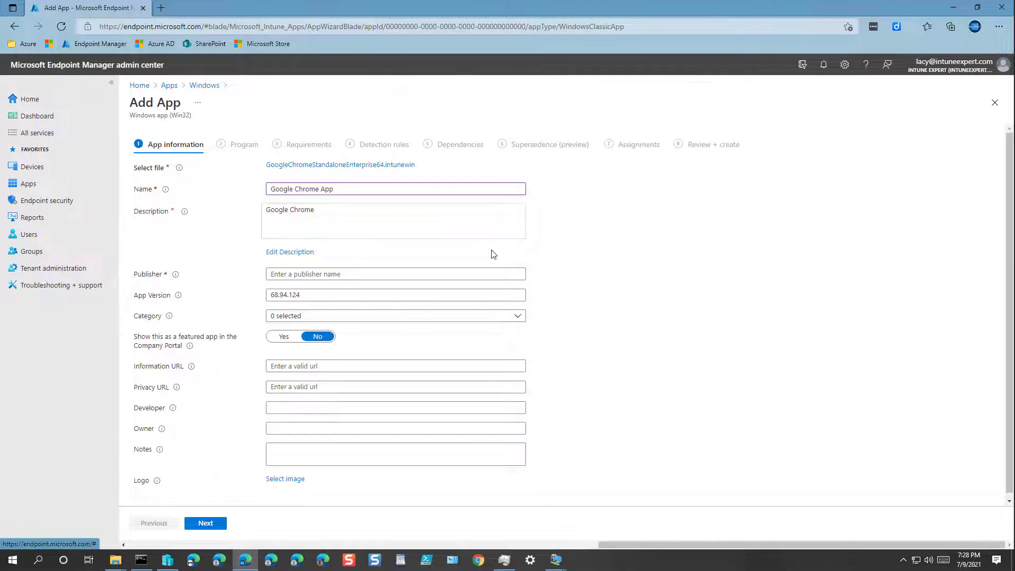
Fill Publisher with the Intune Expert autofill entry and tick Business as the category
{"action": "left_click", "coordinate": [358, 273]}
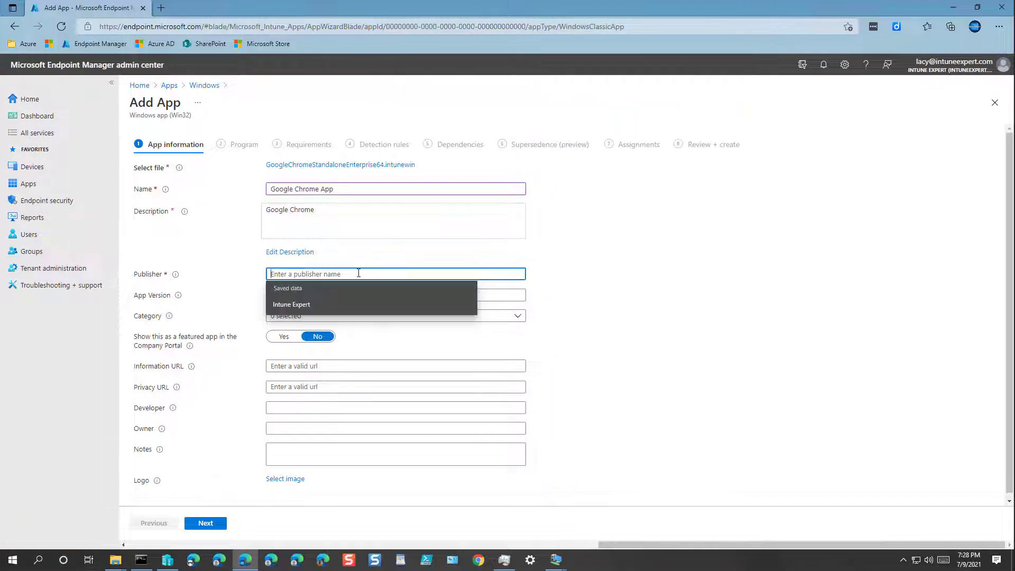
{"action": "left_click", "coordinate": [296, 304]}
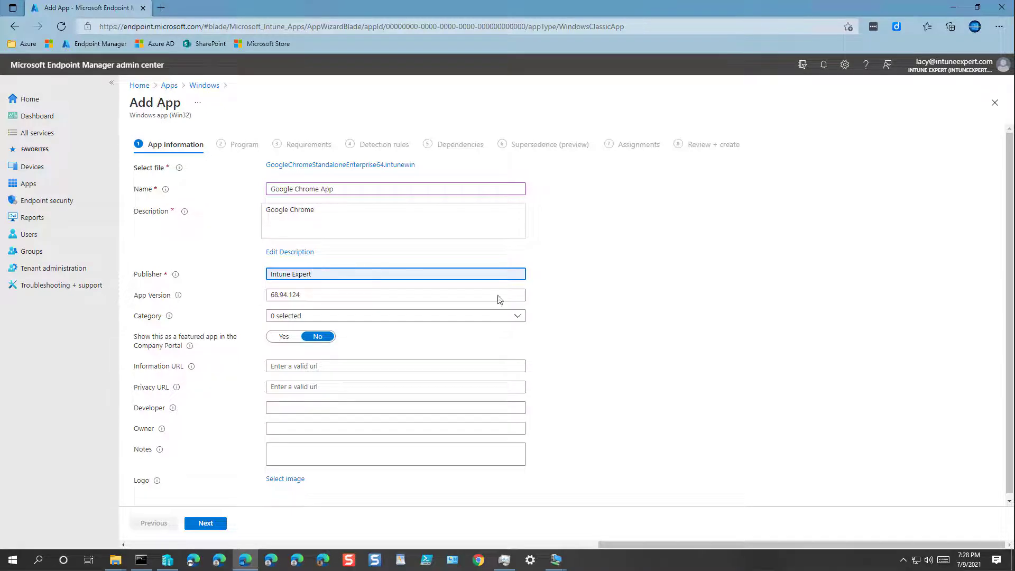
{"action": "left_click", "coordinate": [354, 296]}
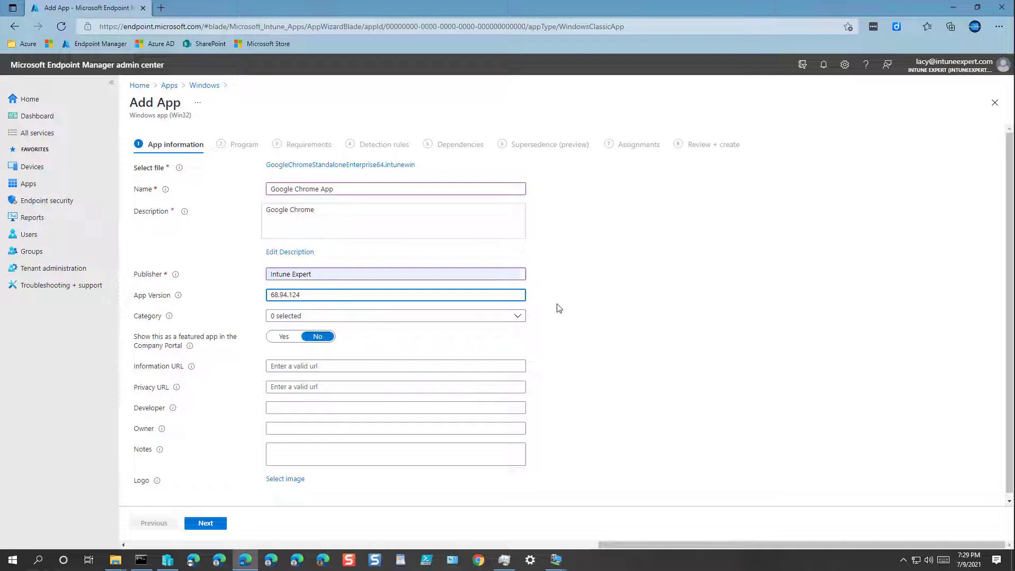
{"action": "left_click", "coordinate": [299, 318]}
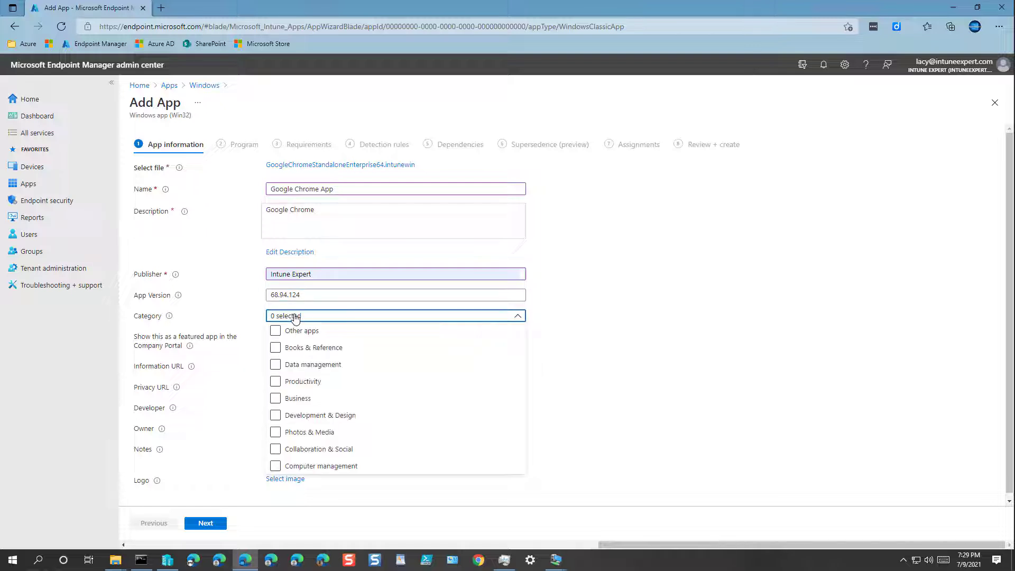
{"action": "left_click", "coordinate": [279, 402]}
{"action": "left_click", "coordinate": [550, 381]}
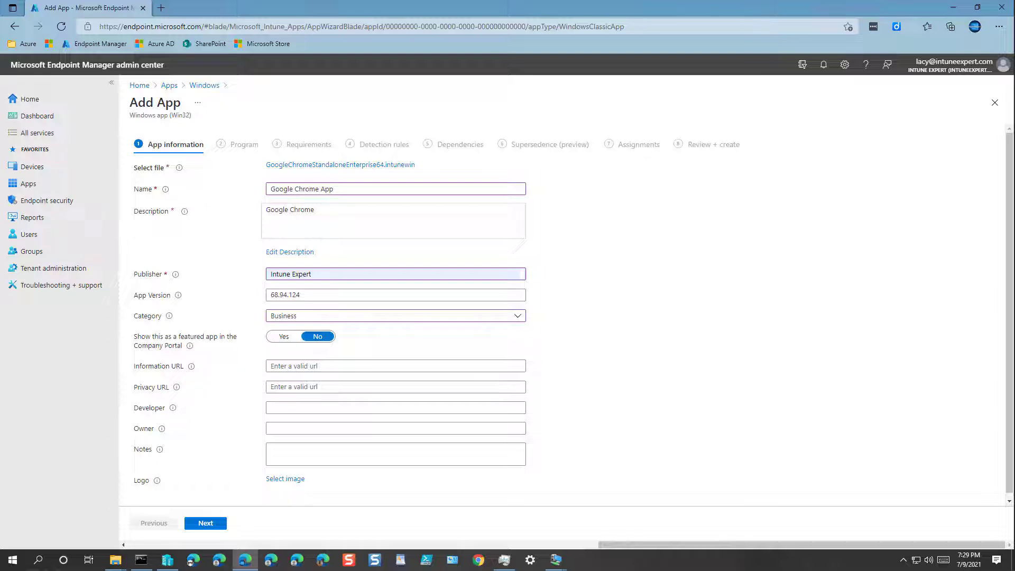
Start choosing a logo image and browse to the C:\Apps\Chrome folder
{"action": "left_click", "coordinate": [286, 480]}
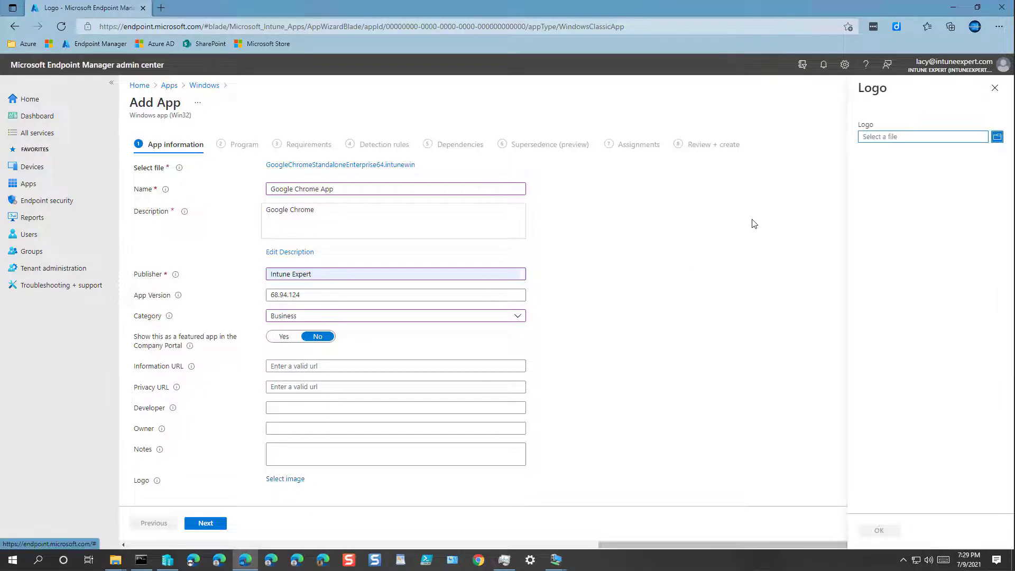
{"action": "left_click", "coordinate": [890, 136]}
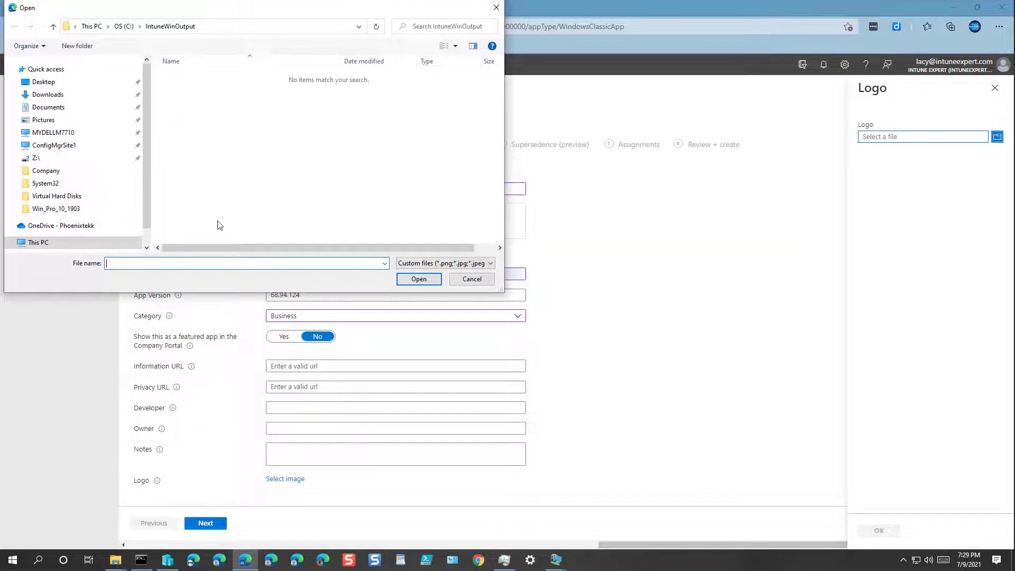
{"action": "left_click", "coordinate": [72, 226]}
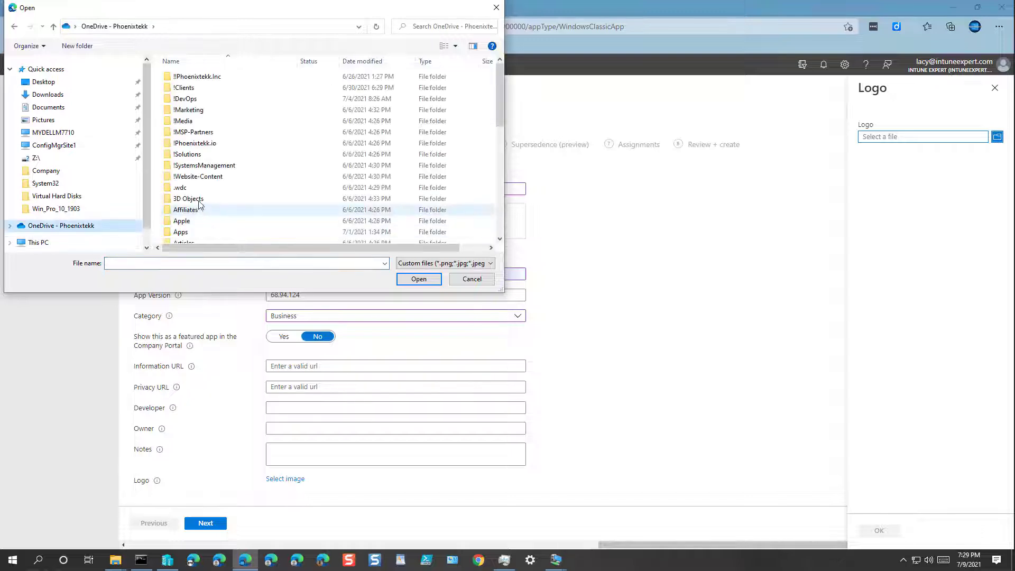
{"action": "left_click", "coordinate": [205, 155]}
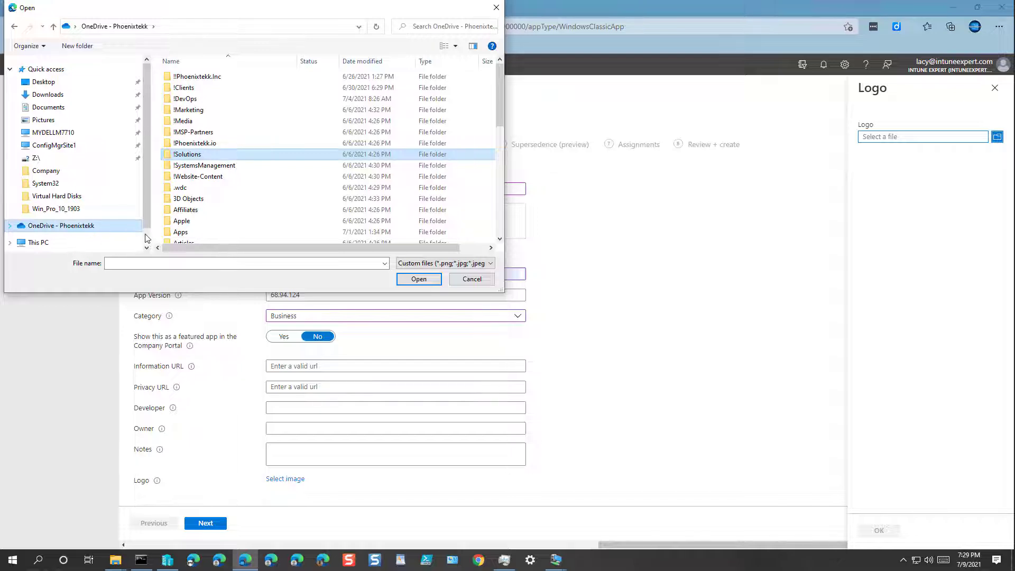
{"action": "scroll", "coordinate": [149, 241], "scroll_direction": "down", "scroll_amount": 1}
{"action": "left_click", "coordinate": [111, 221]}
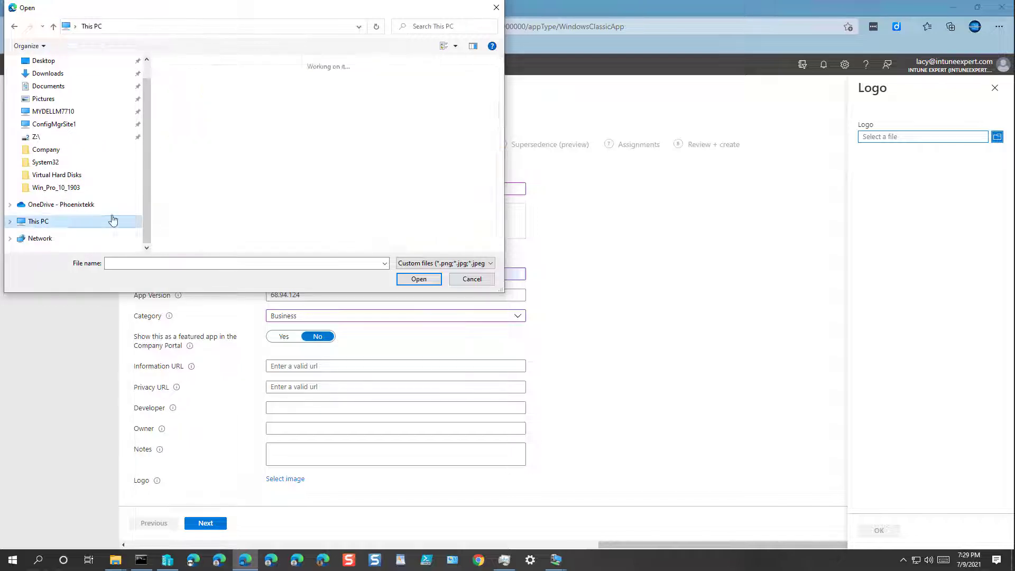
{"action": "double_click", "coordinate": [233, 227]}
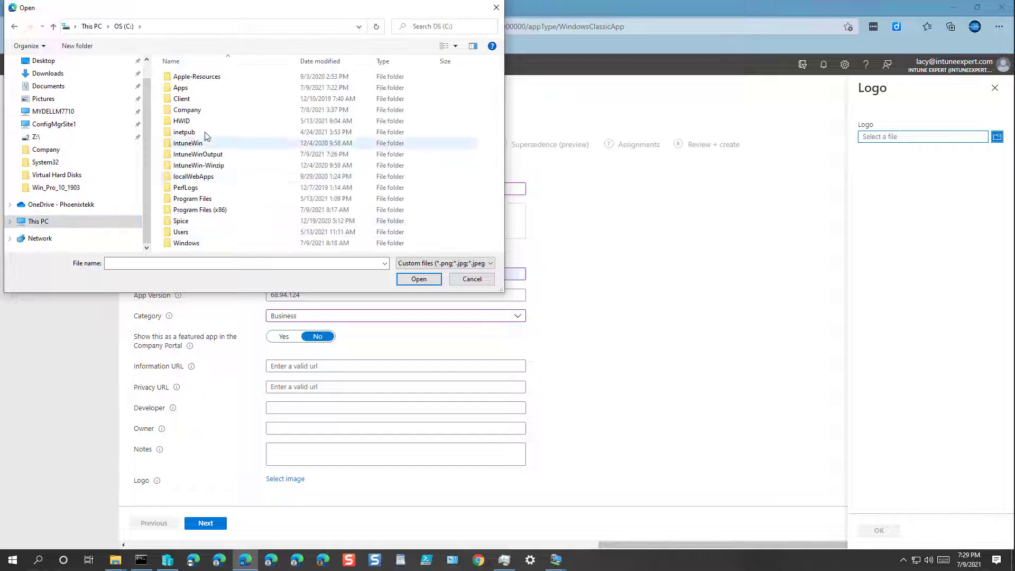
{"action": "double_click", "coordinate": [183, 89]}
{"action": "double_click", "coordinate": [198, 78]}
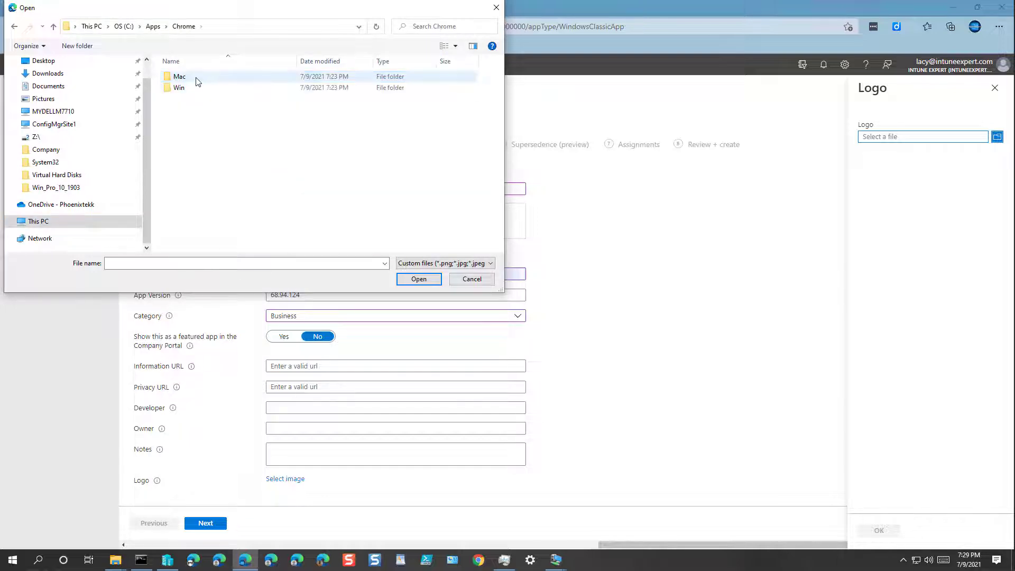
Create an 'icon' folder inside C:\Apps\Chrome and paste the Chrome icon image into it
{"action": "left_click", "coordinate": [74, 46]}
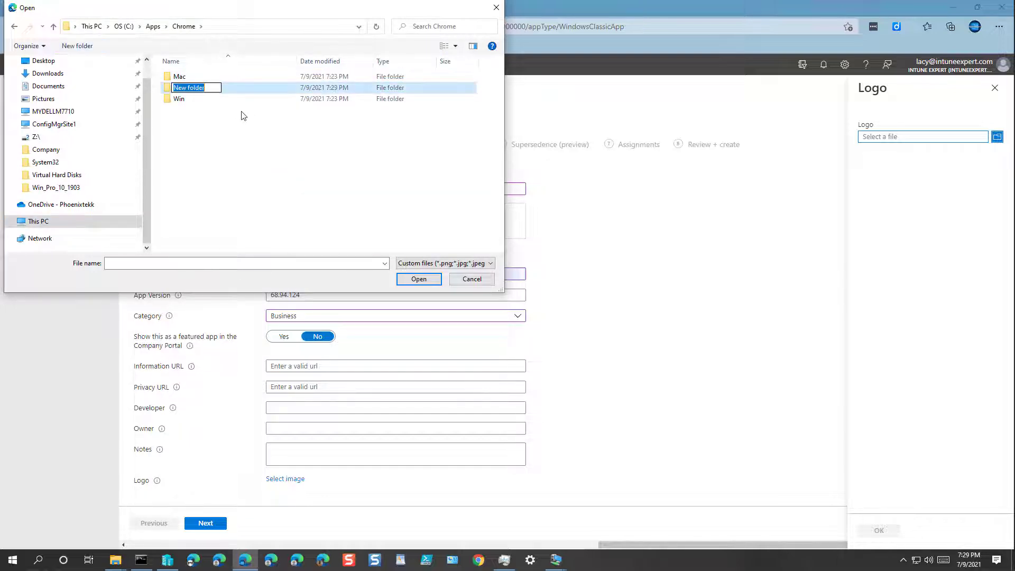
{"action": "type", "text": "icon"}
{"action": "key", "text": "Return"}
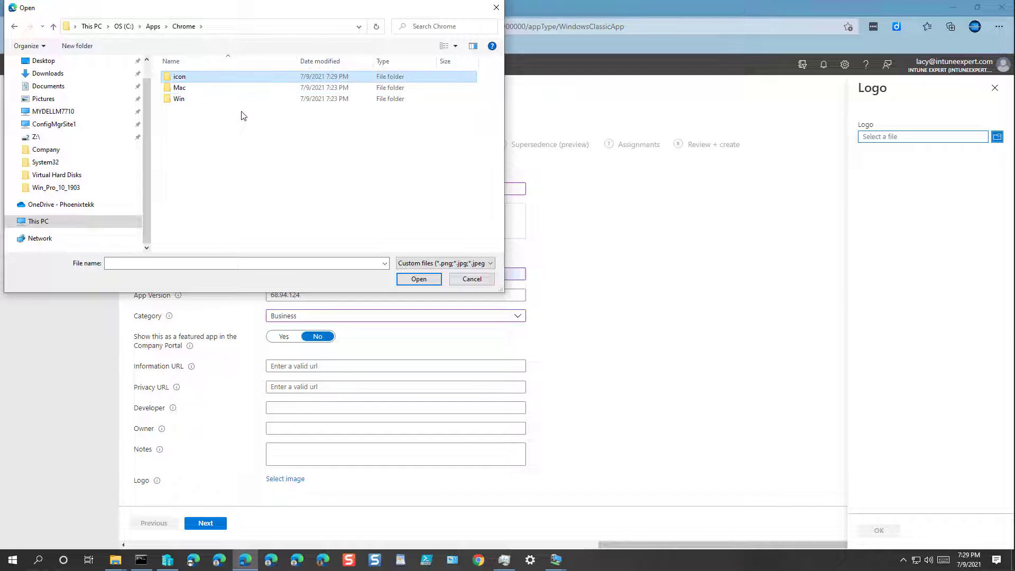
{"action": "key", "text": "Return"}
{"action": "right_click", "coordinate": [249, 179]}
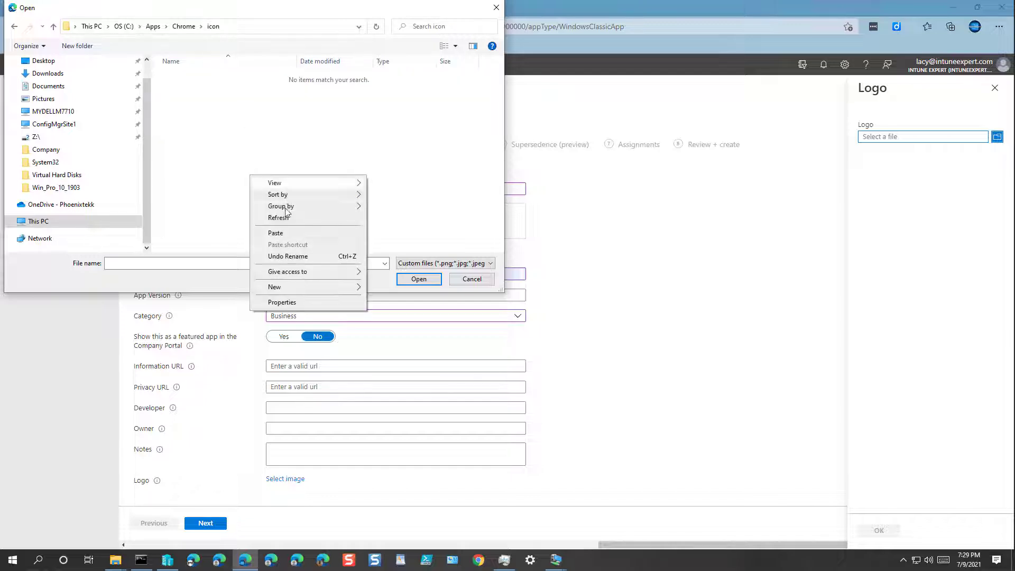
{"action": "left_click", "coordinate": [276, 232]}
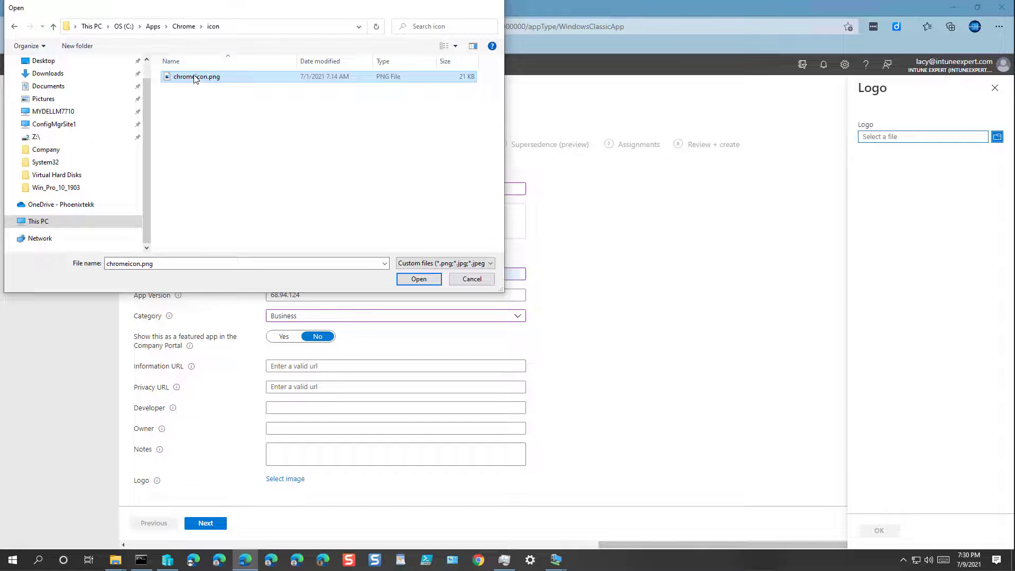
Upload chromeicon.png as the app logo and continue to the Program step
{"action": "double_click", "coordinate": [194, 78]}
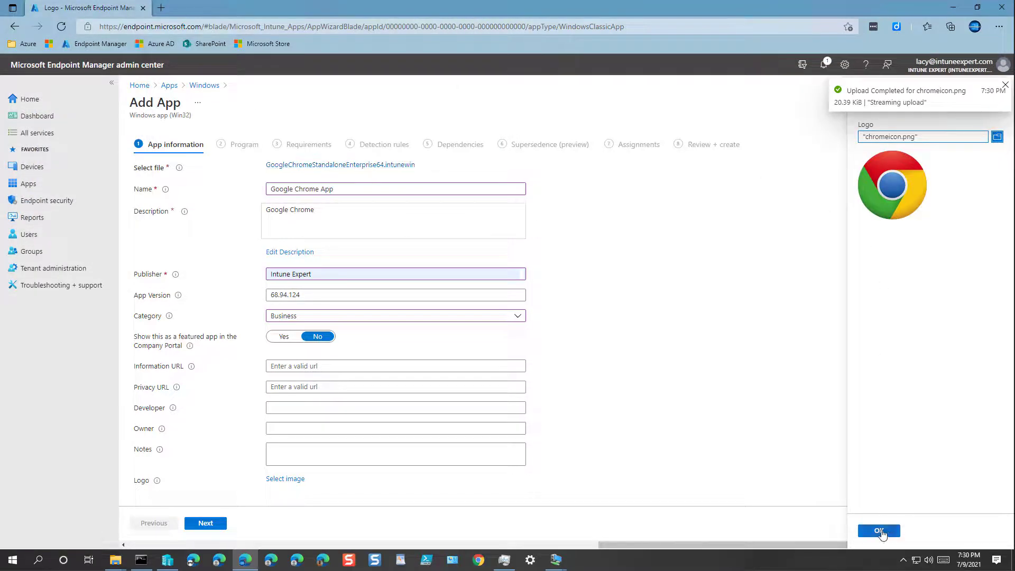
{"action": "left_click", "coordinate": [878, 530]}
{"action": "scroll", "coordinate": [426, 470], "scroll_direction": "down", "scroll_amount": 2}
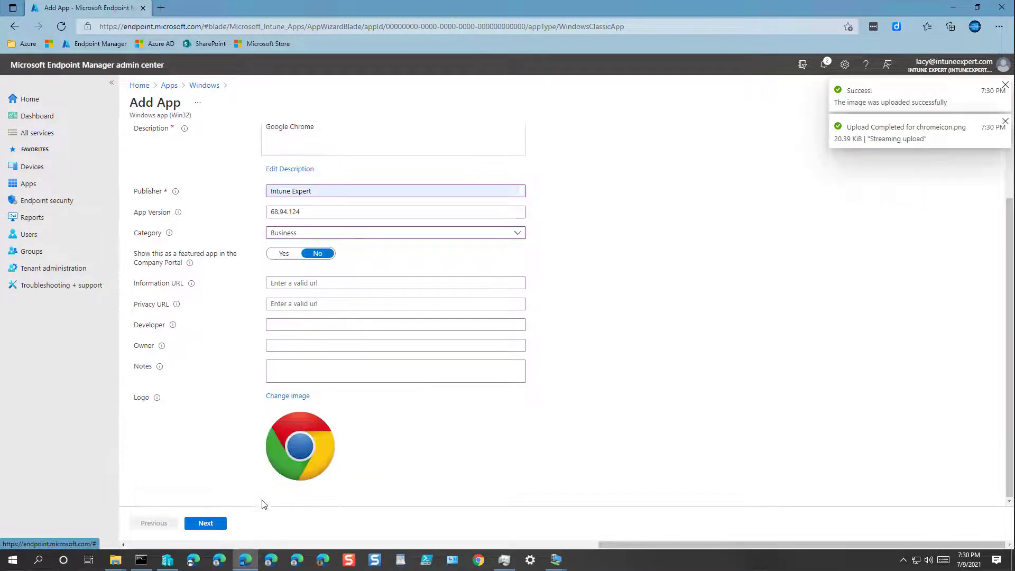
{"action": "left_click", "coordinate": [204, 523]}
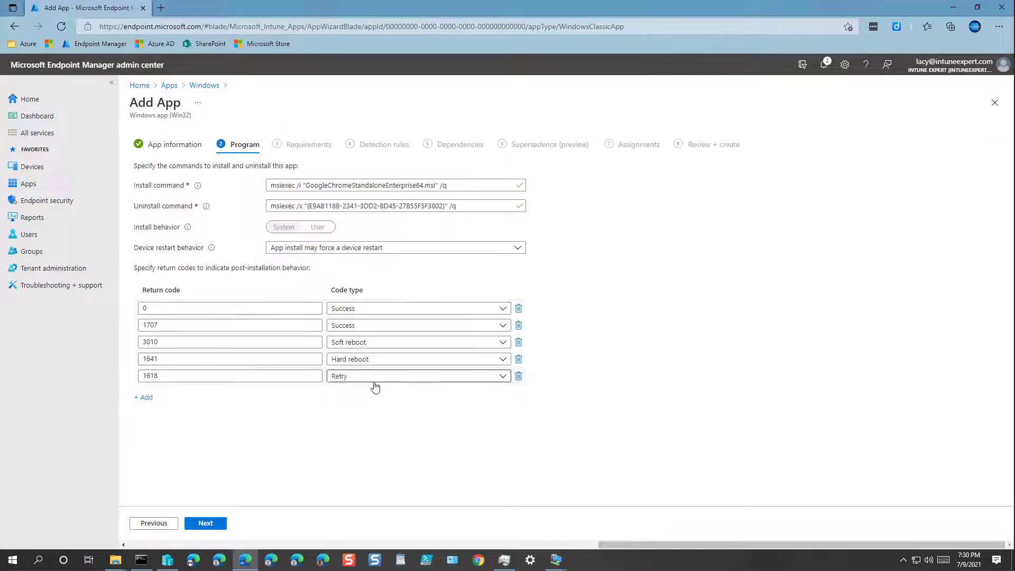
Set device restart behavior to No specific action and continue past the Program step
{"action": "left_click", "coordinate": [289, 251]}
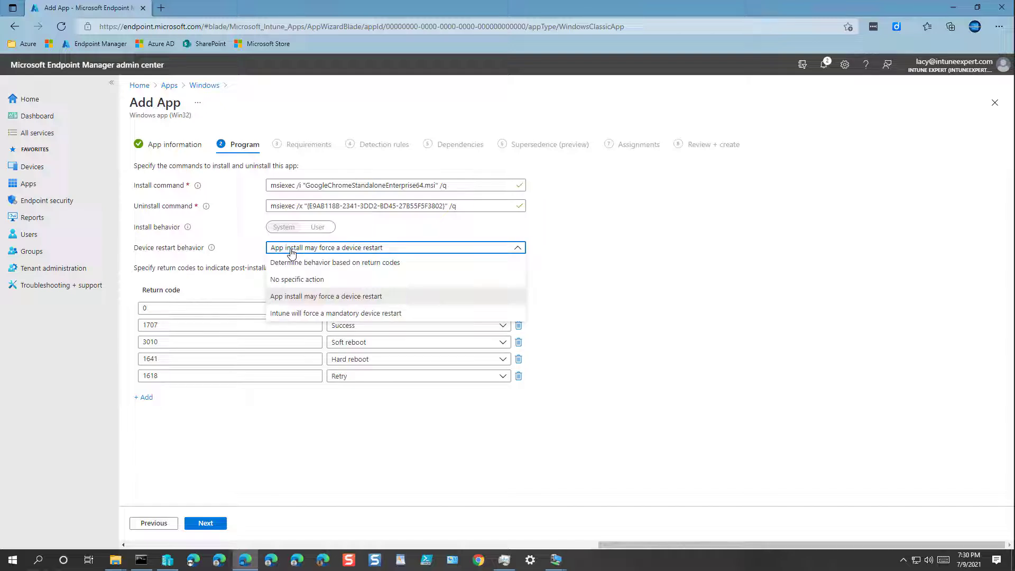
{"action": "left_click", "coordinate": [290, 280]}
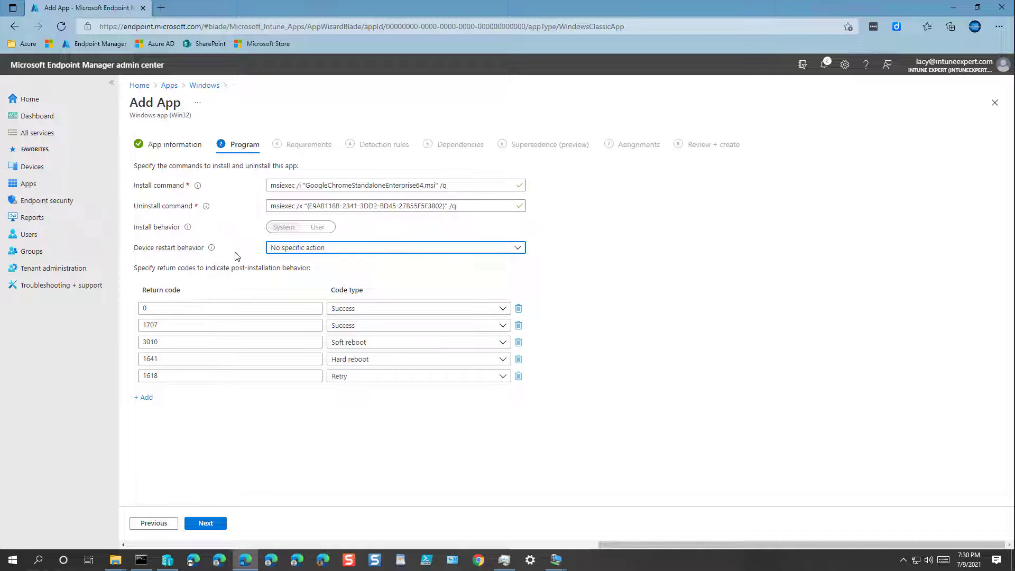
{"action": "left_click_drag", "start_coordinate": [319, 185], "coordinate": [261, 209]}
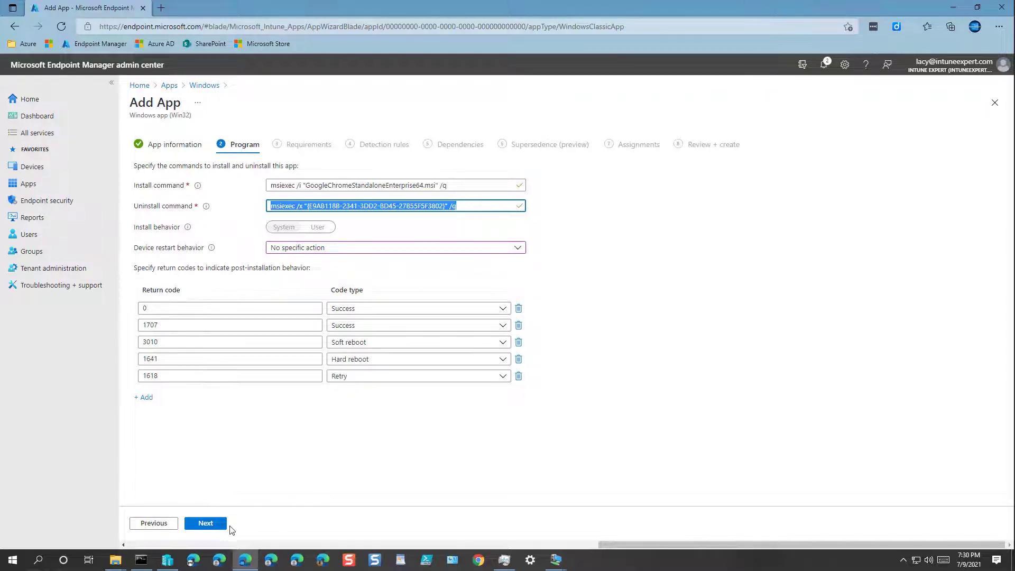
{"action": "left_click", "coordinate": [203, 524]}
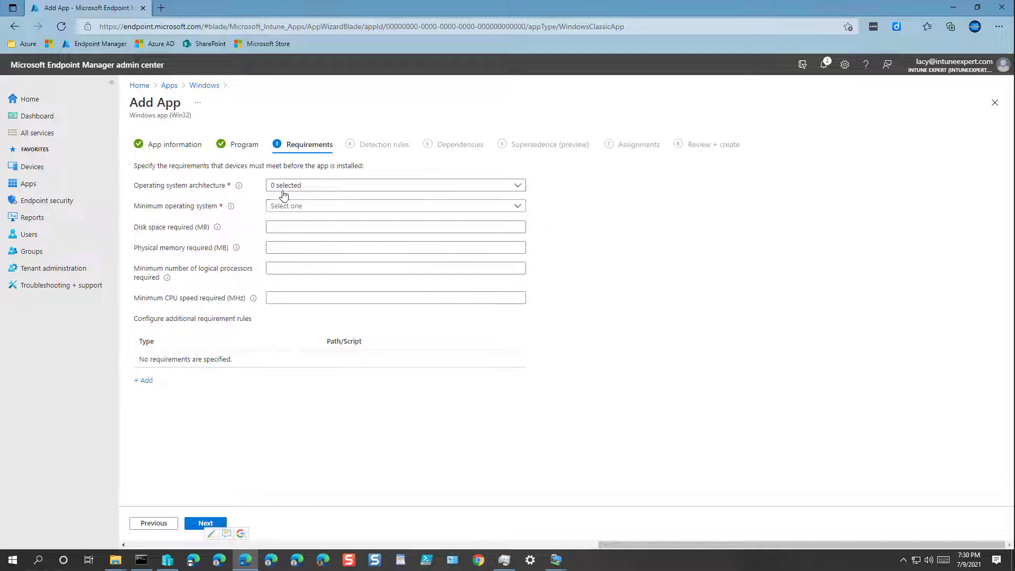
Require a 64-bit OS with minimum Windows 10 1909, then continue to Detection rules
{"action": "left_click", "coordinate": [287, 186]}
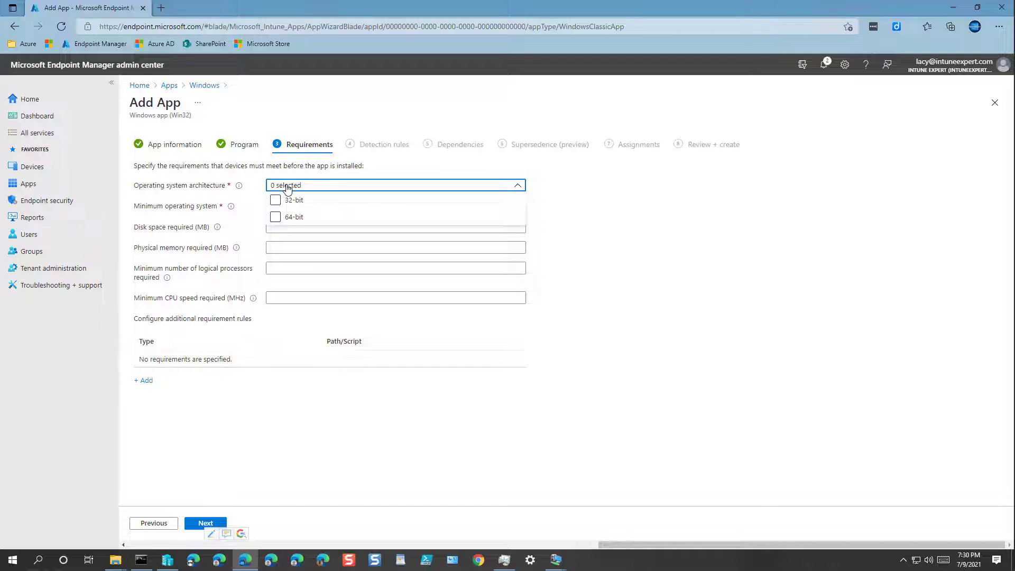
{"action": "left_click", "coordinate": [274, 217]}
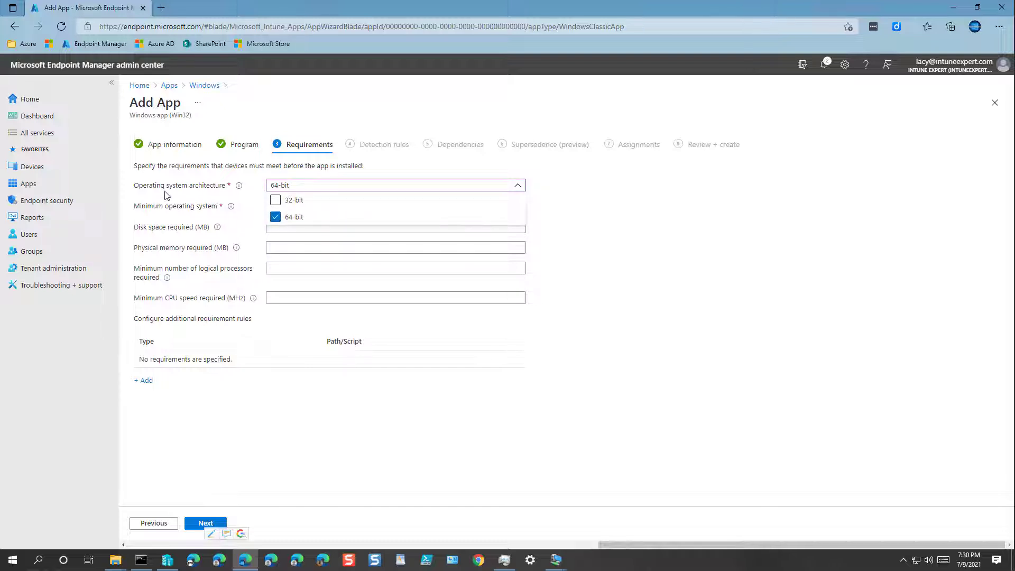
{"action": "left_click", "coordinate": [591, 177]}
{"action": "left_click", "coordinate": [274, 208]}
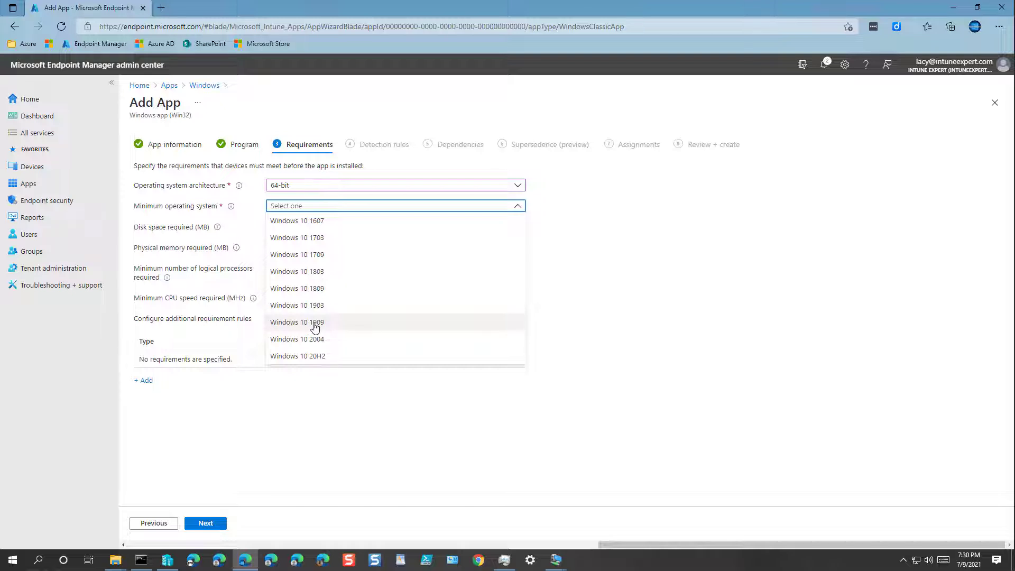
{"action": "left_click", "coordinate": [315, 323]}
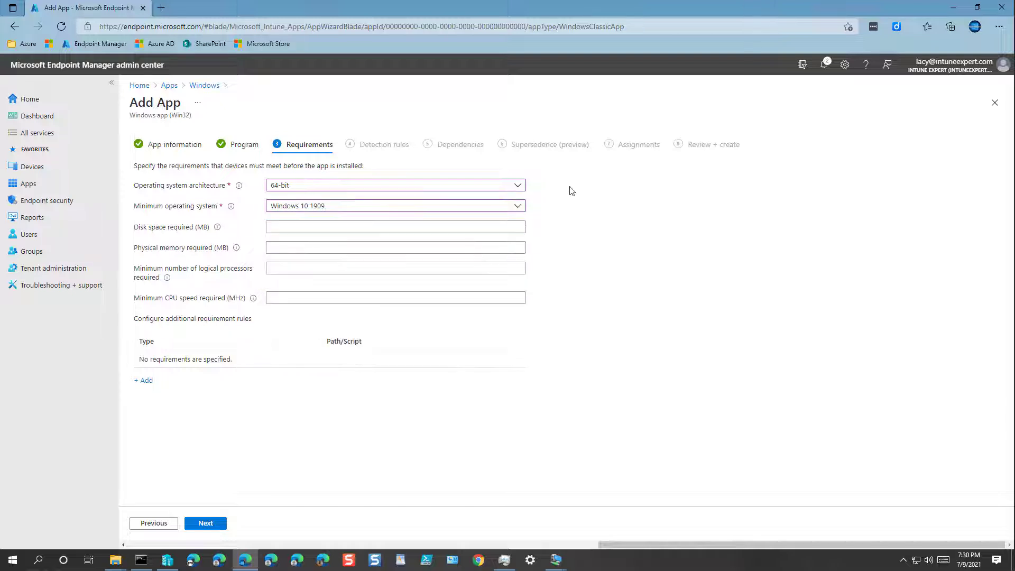
{"action": "left_click", "coordinate": [427, 210]}
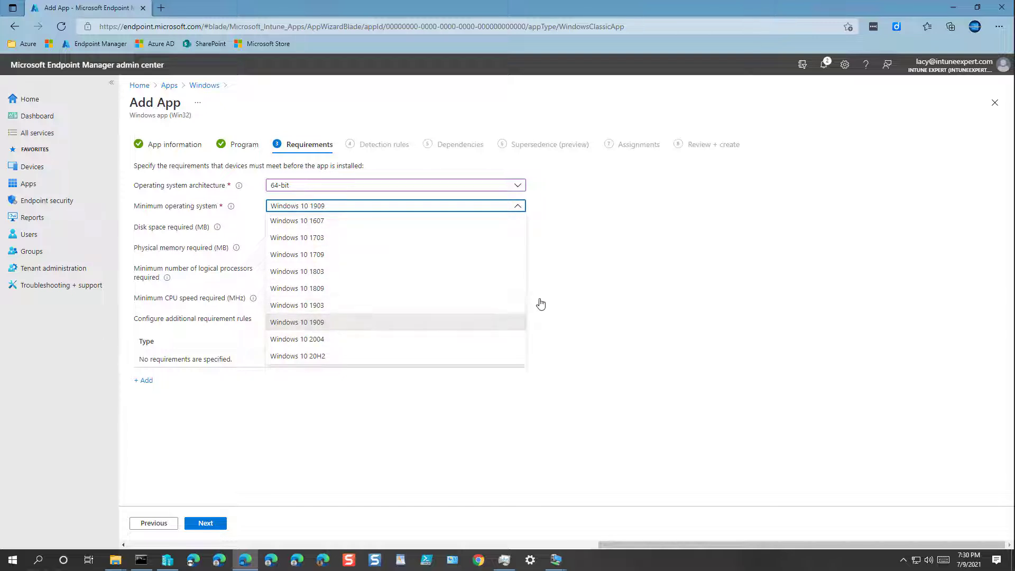
{"action": "left_click", "coordinate": [313, 323]}
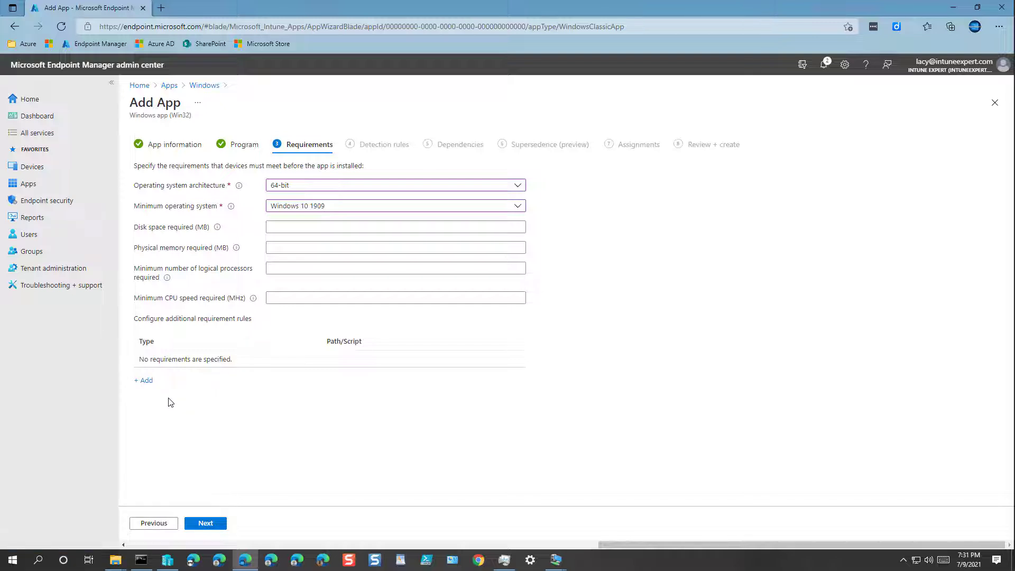
{"action": "left_click", "coordinate": [213, 524]}
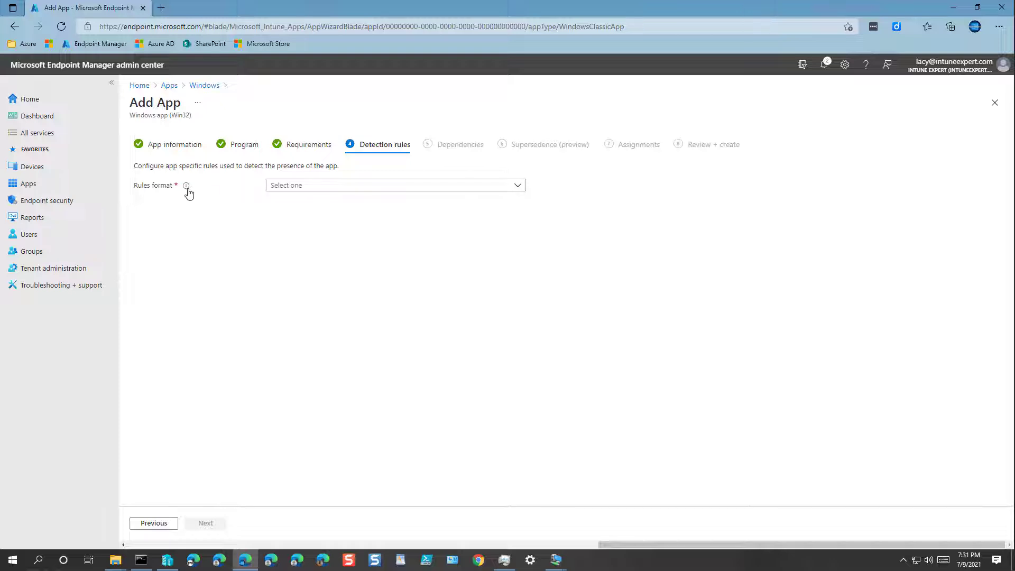
Switch the rules format to Manually configure detection rules and add a new rule
{"action": "left_click", "coordinate": [283, 187]}
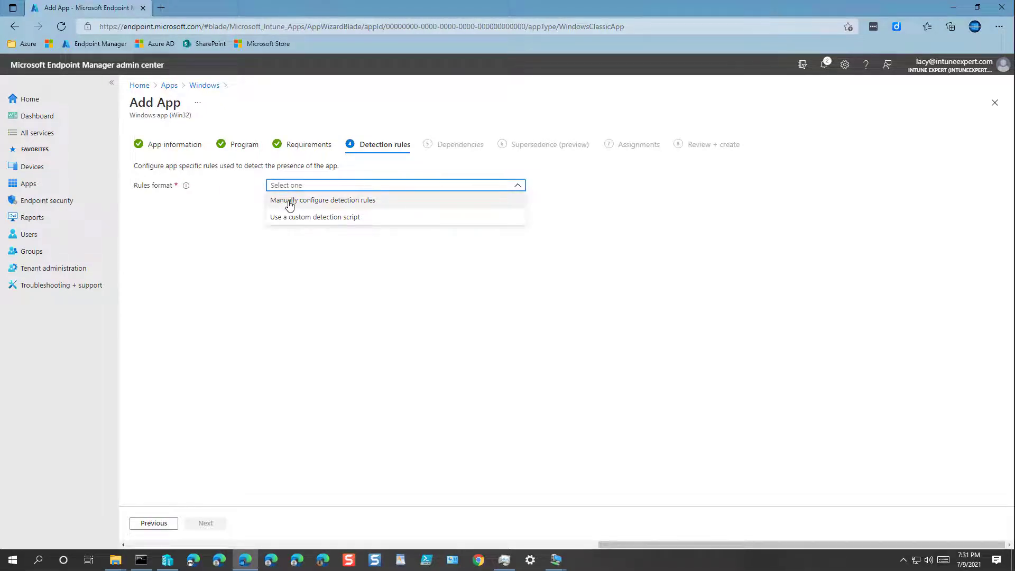
{"action": "left_click", "coordinate": [289, 203]}
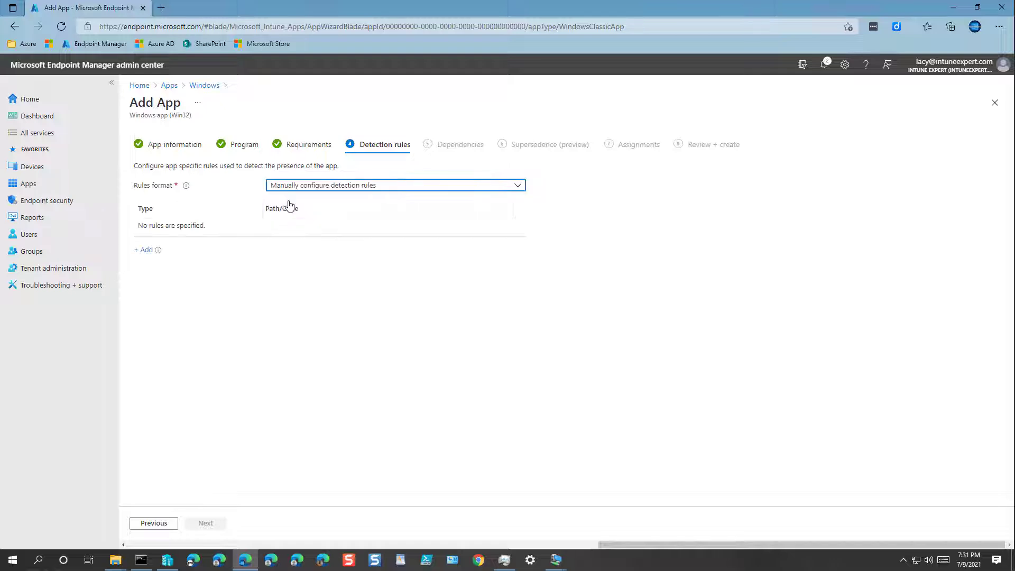
{"action": "left_click", "coordinate": [146, 250]}
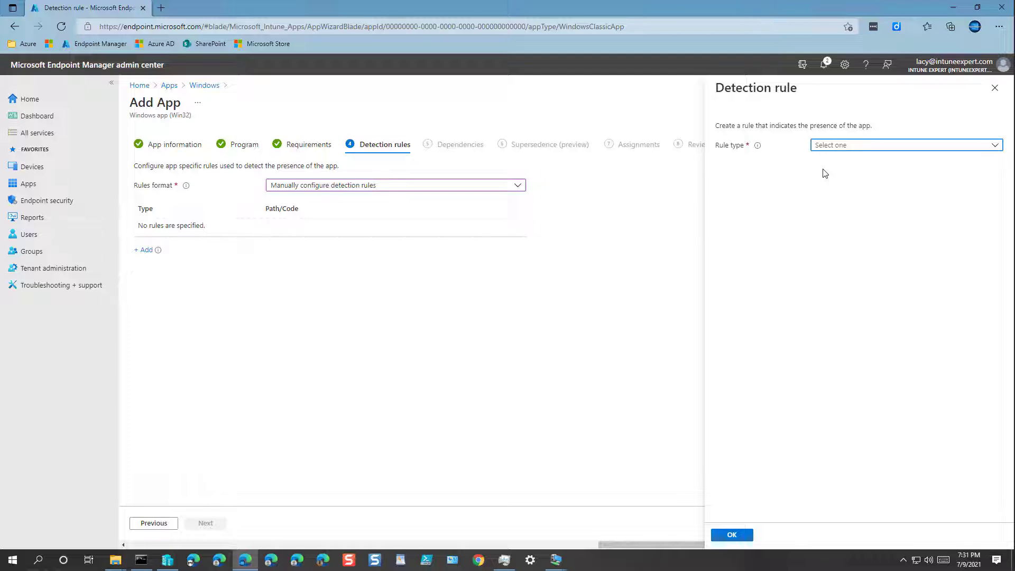
Add a File rule detecting that chrome.exe exists in %ProgramFiles%\Google\Chrome\Application
{"action": "left_click", "coordinate": [831, 149]}
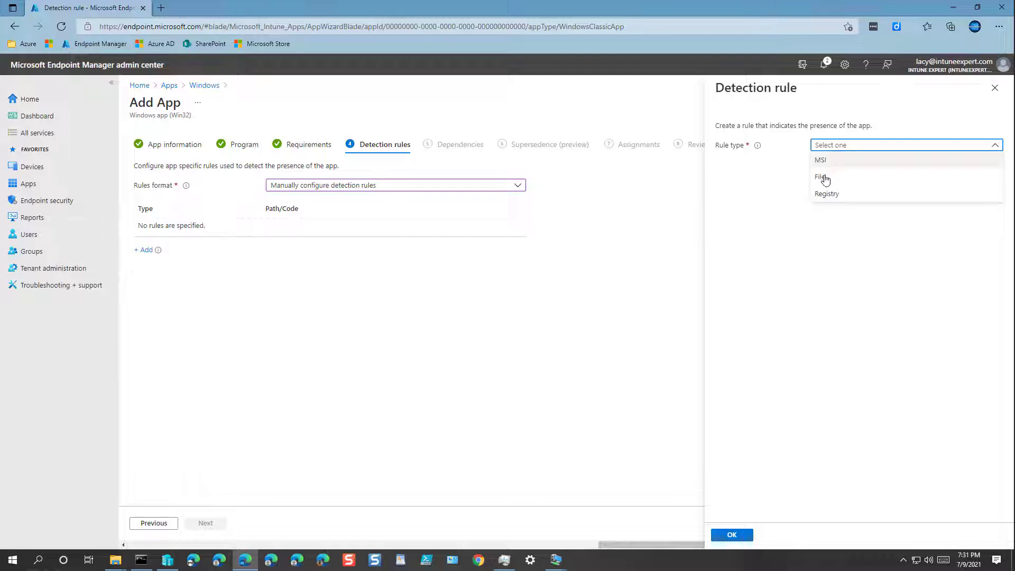
{"action": "left_click", "coordinate": [823, 178]}
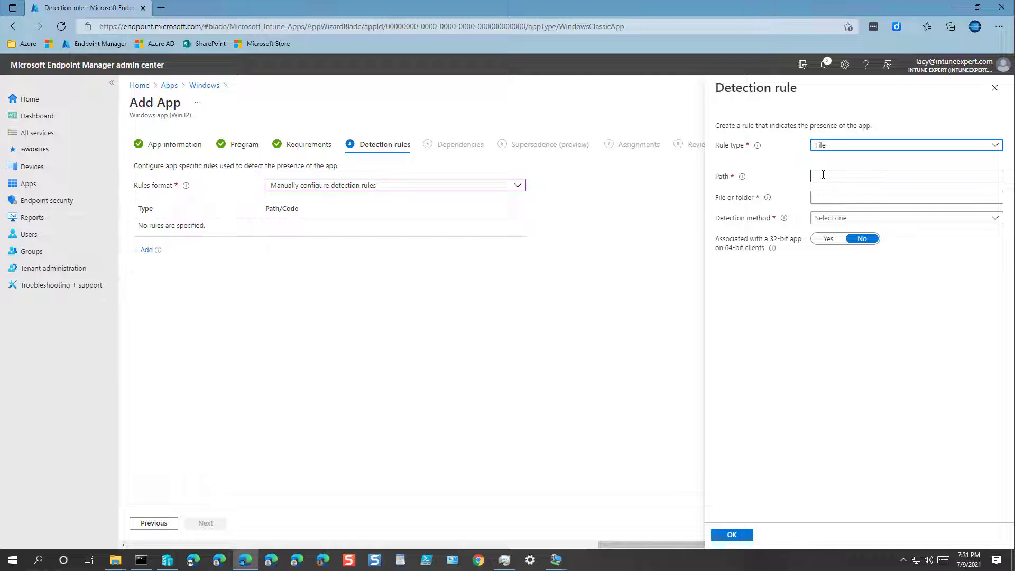
{"action": "left_click", "coordinate": [824, 176]}
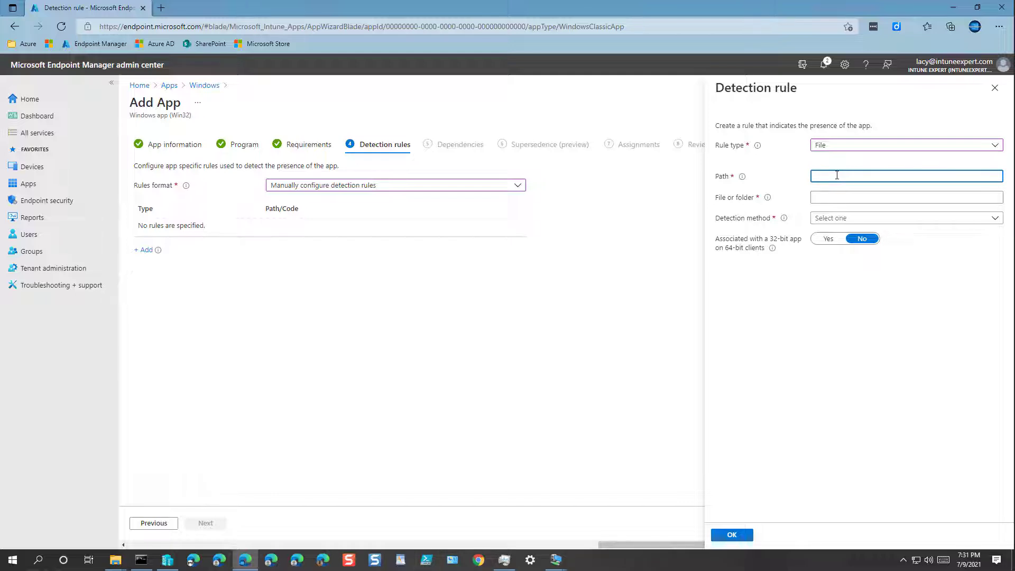
{"action": "type", "text": "%ProgramFiles%\\Google\\Chrome\\Application"}
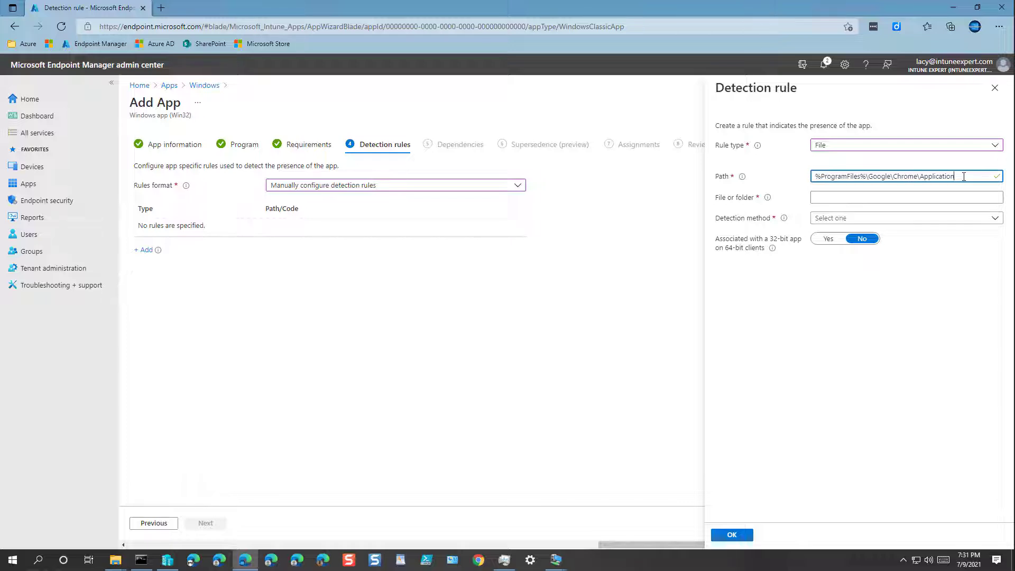
{"action": "left_click", "coordinate": [871, 199]}
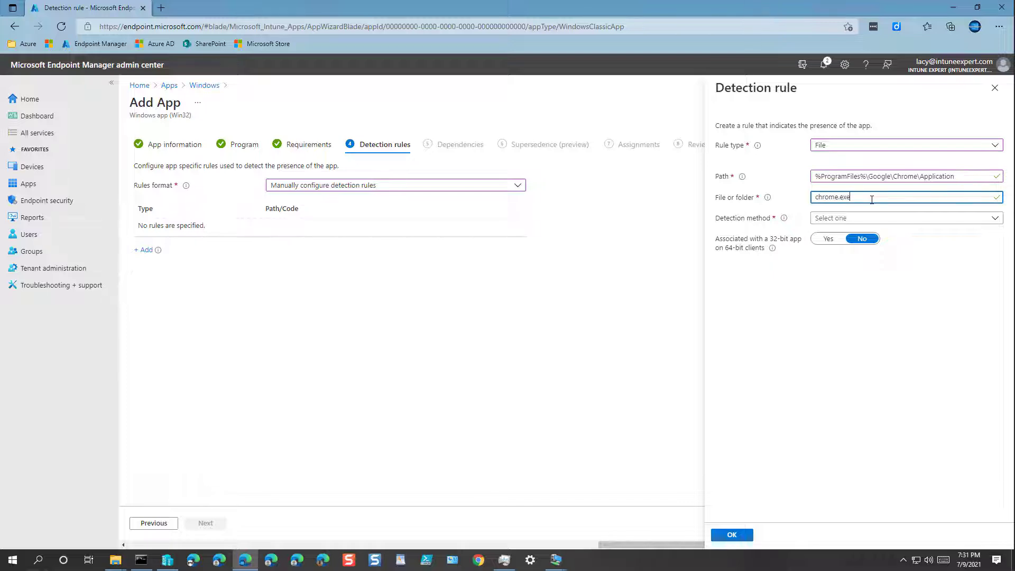
{"action": "left_click", "coordinate": [857, 219]}
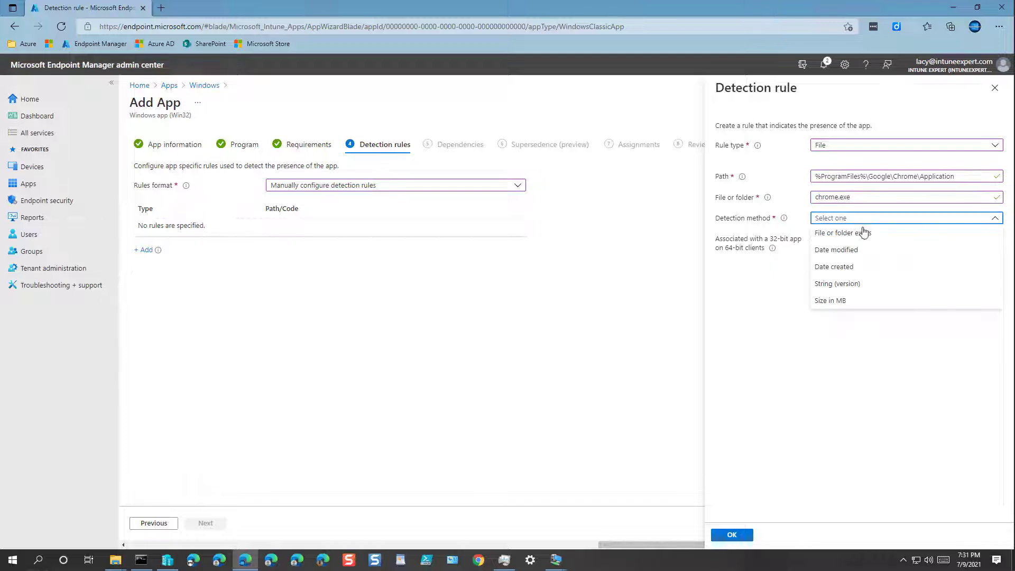
{"action": "left_click", "coordinate": [840, 235]}
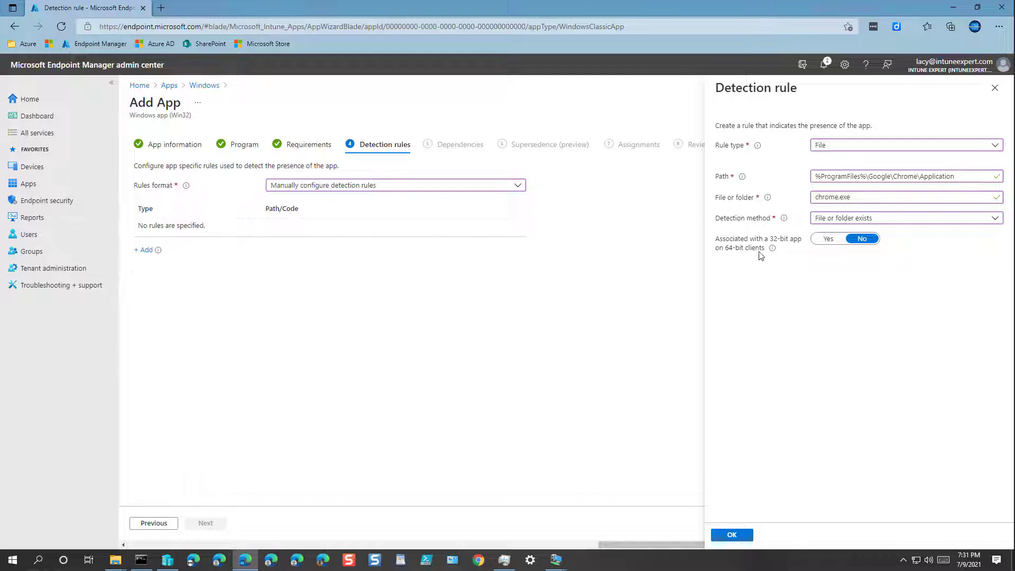
{"action": "left_click", "coordinate": [744, 536]}
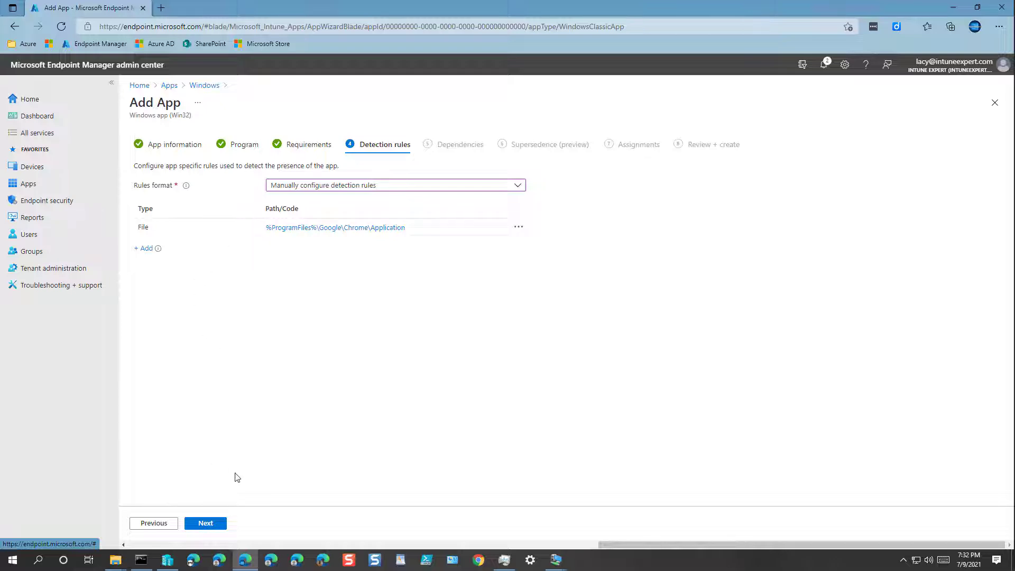
Move past Detection rules, Dependencies and Supersedence without adding anything, reaching Assignments
{"action": "left_click", "coordinate": [213, 525]}
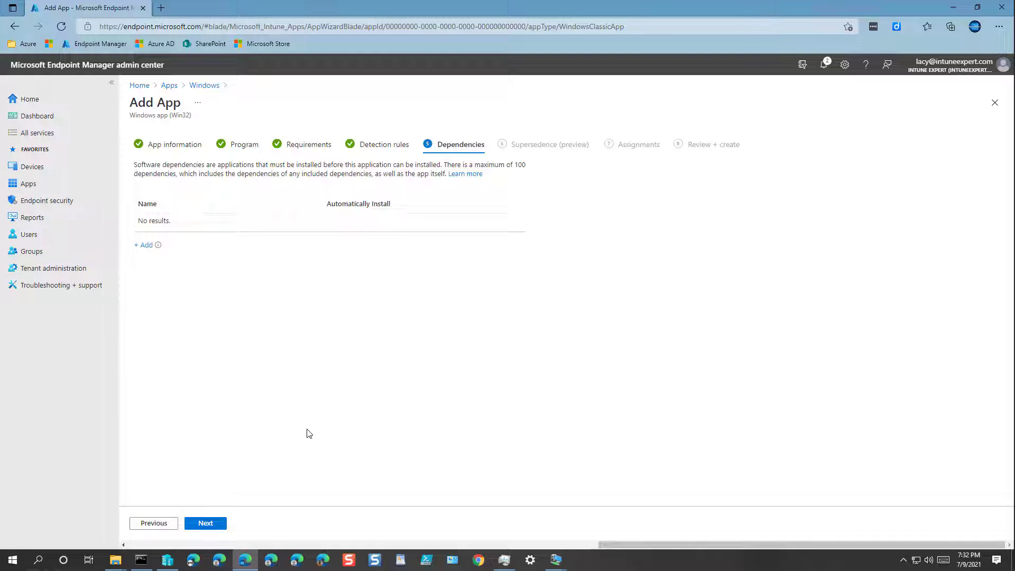
{"action": "left_click", "coordinate": [207, 523]}
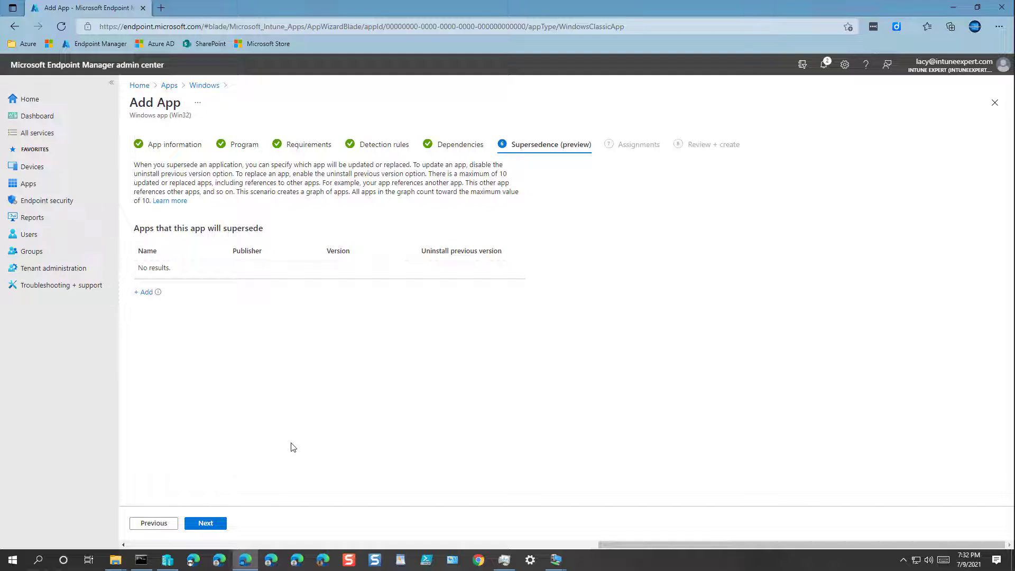
{"action": "left_click", "coordinate": [206, 523]}
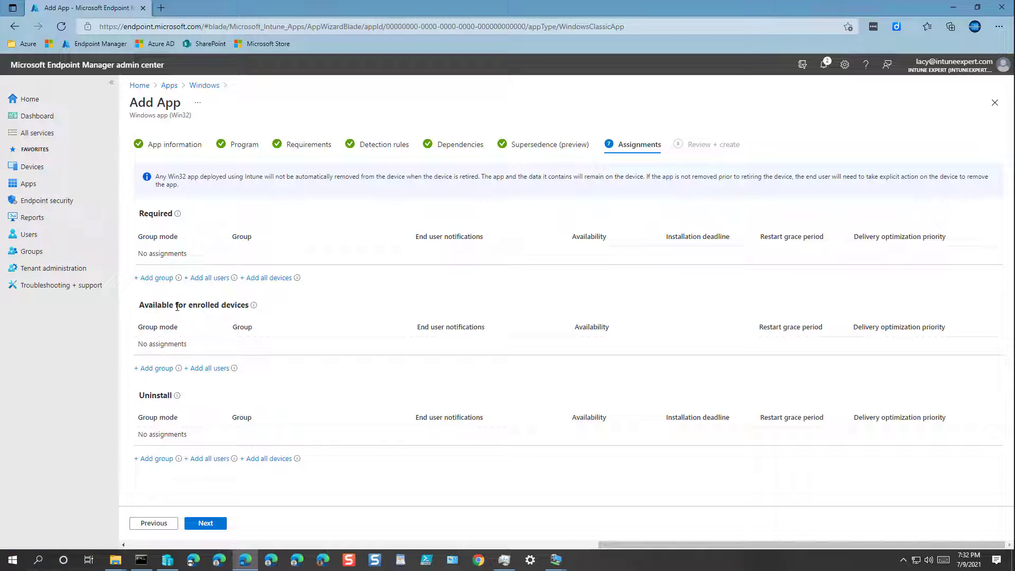
Assign Intune-All-Users as available for enrolled devices, then review and create the Google Chrome App
{"action": "left_click", "coordinate": [154, 368]}
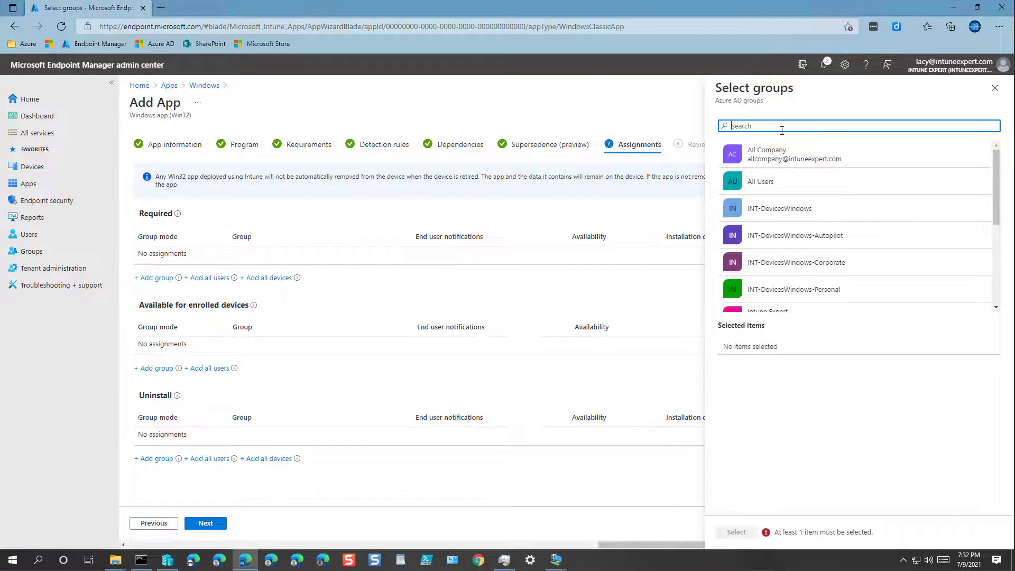
{"action": "type", "text": "intune"}
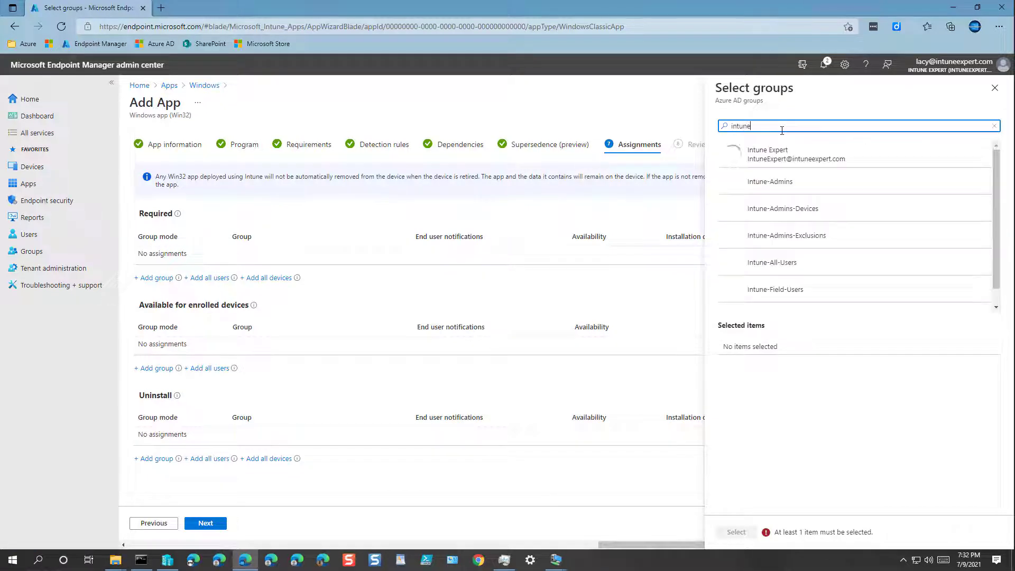
{"action": "left_click", "coordinate": [792, 262]}
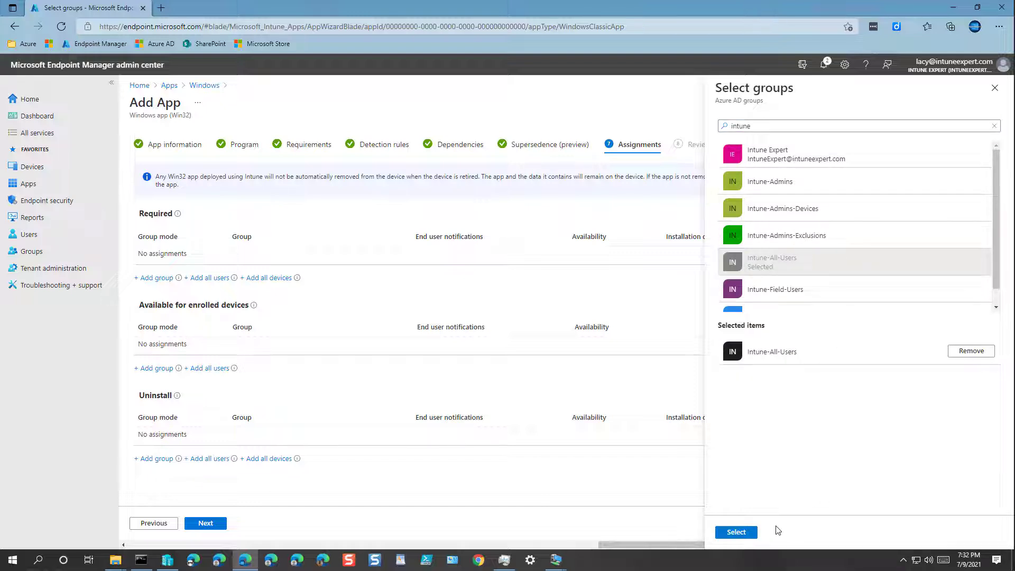
{"action": "left_click", "coordinate": [741, 530]}
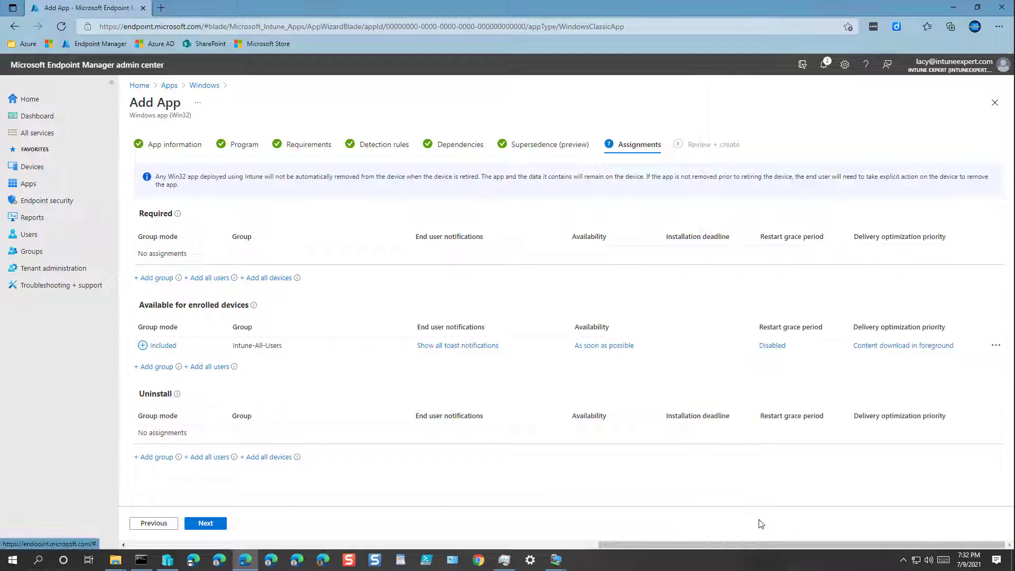
{"action": "left_click", "coordinate": [206, 523]}
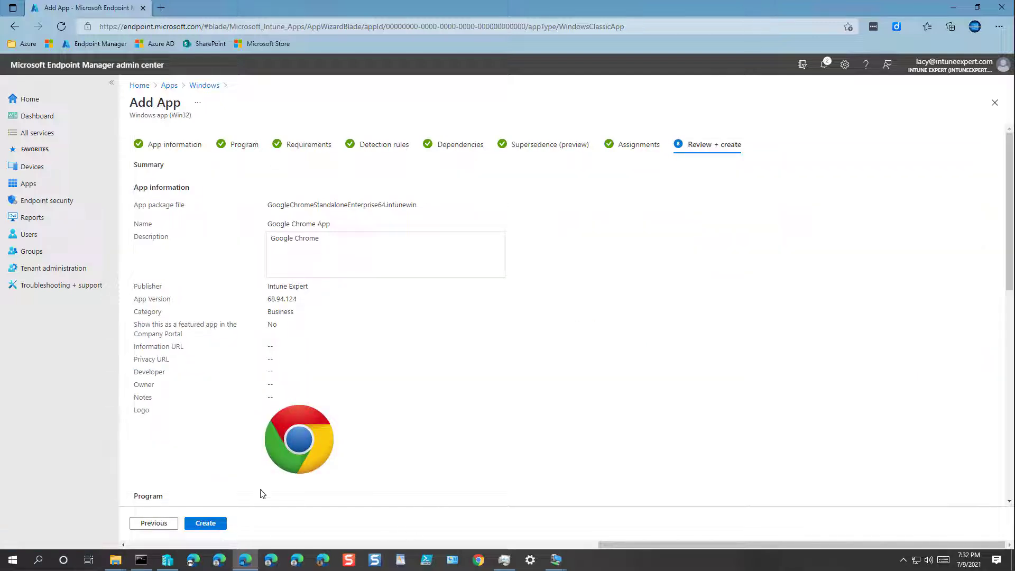
{"action": "left_click", "coordinate": [208, 524]}
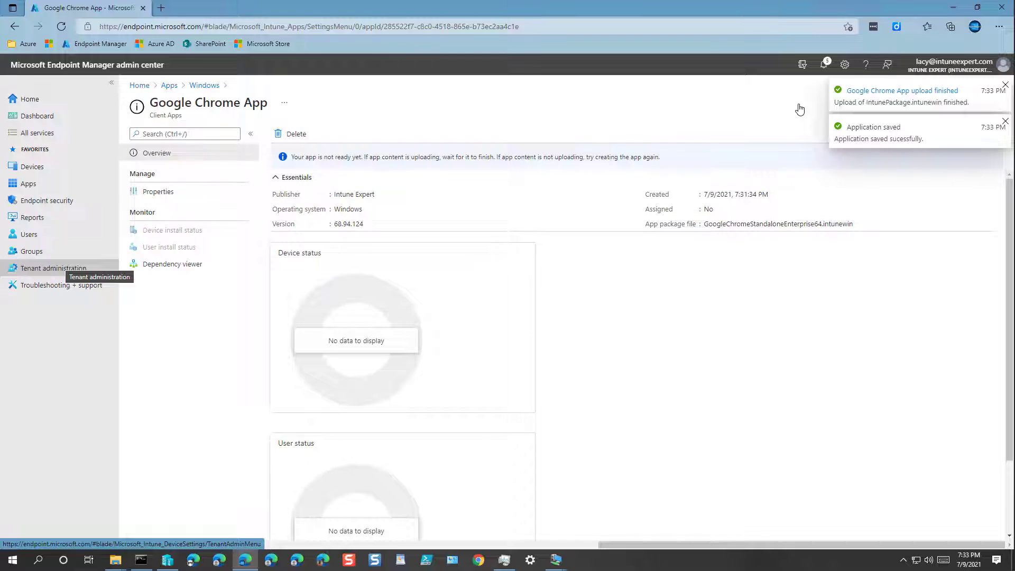
Look through the Google Chrome App's properties and install status, then open its Dependency viewer
{"action": "left_click", "coordinate": [164, 194]}
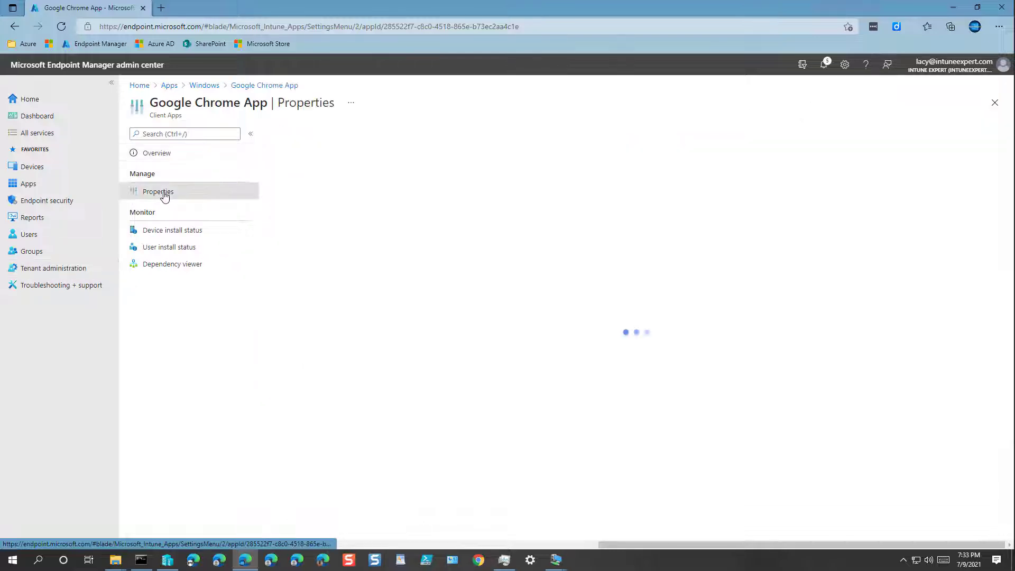
{"action": "scroll", "coordinate": [385, 294], "scroll_direction": "down", "scroll_amount": 10}
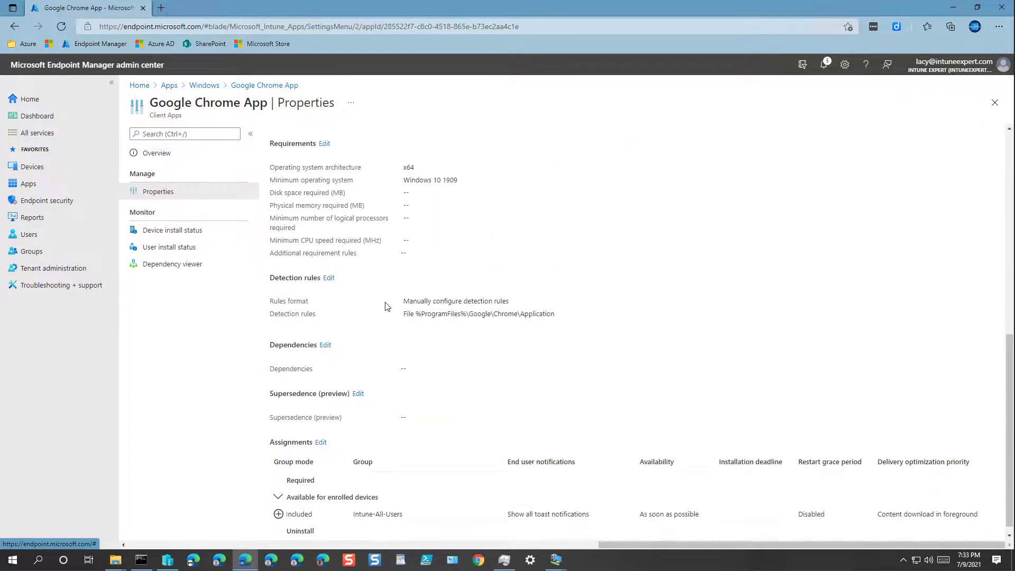
{"action": "scroll", "coordinate": [388, 326], "scroll_direction": "down", "scroll_amount": 1}
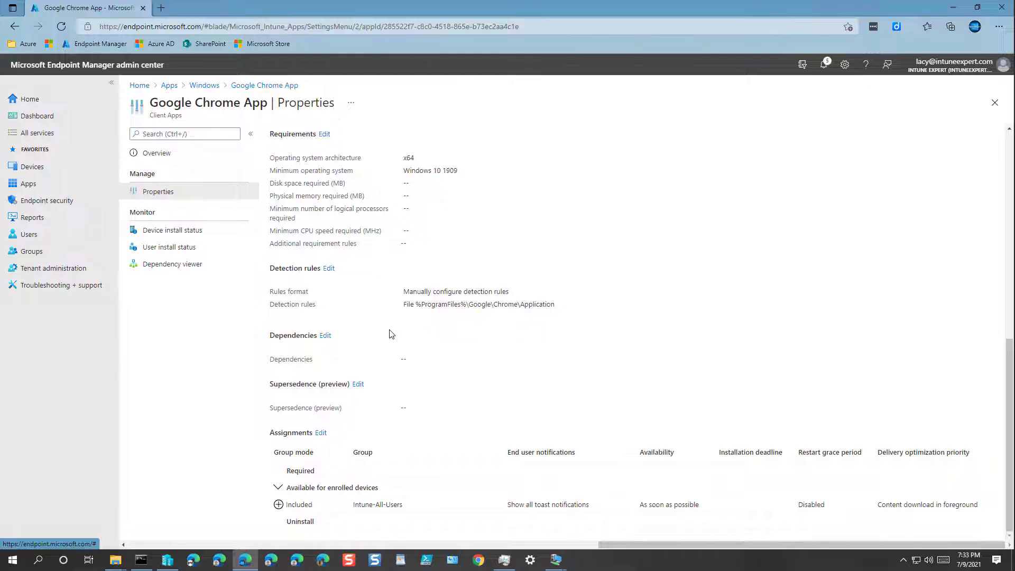
{"action": "scroll", "coordinate": [391, 334], "scroll_direction": "up", "scroll_amount": 10}
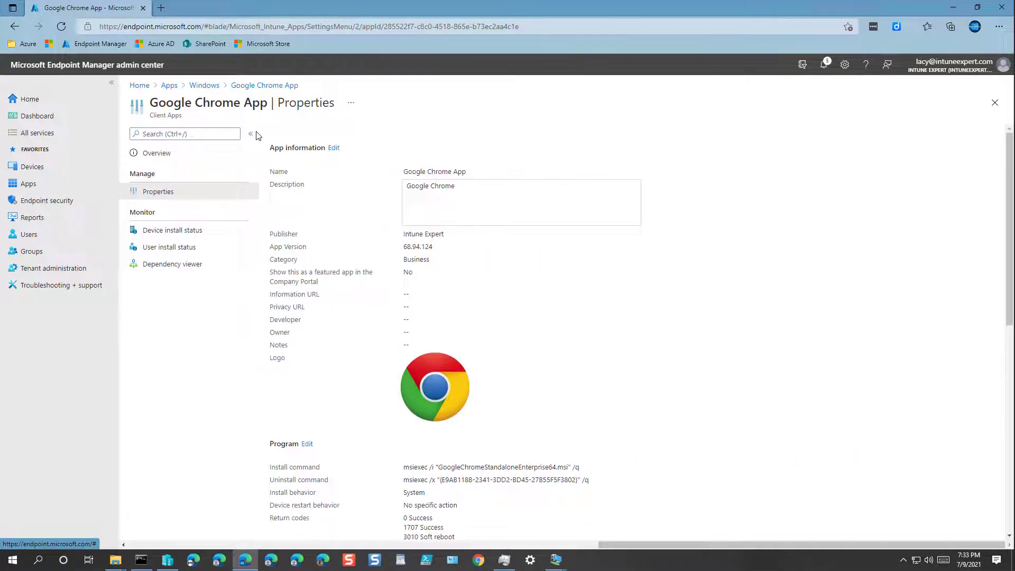
{"action": "left_click", "coordinate": [160, 155]}
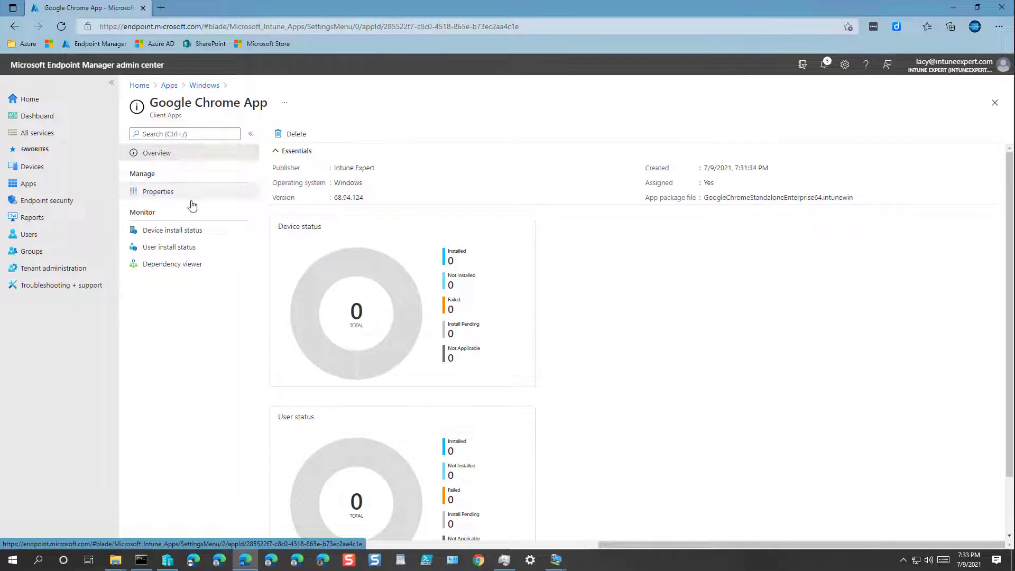
{"action": "left_click", "coordinate": [170, 232]}
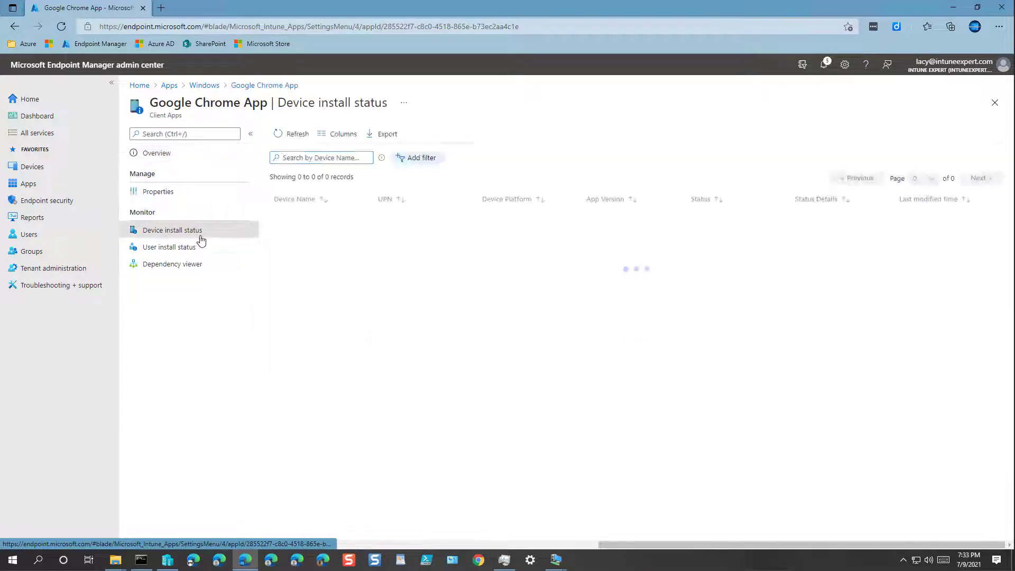
{"action": "left_click", "coordinate": [162, 248]}
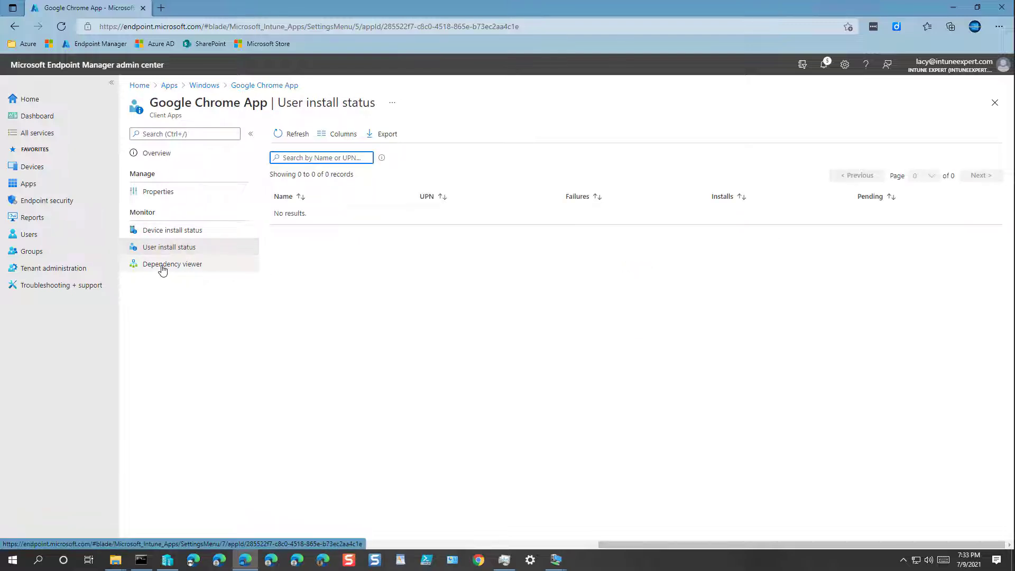
{"action": "left_click", "coordinate": [163, 267]}
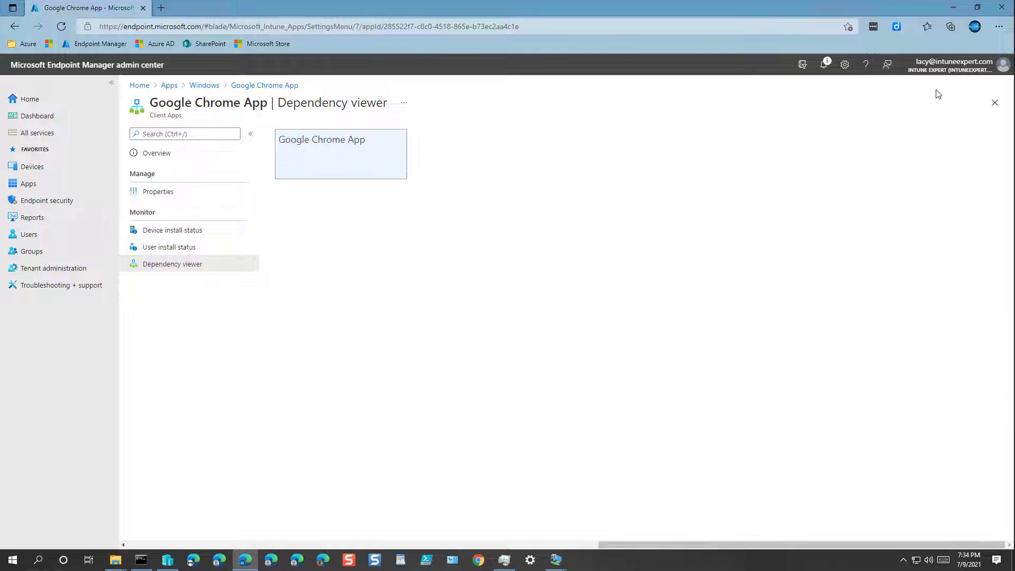
Minimize Edge and Command Prompt, then close and relaunch Company Portal on the first test VM
{"action": "left_click", "coordinate": [953, 10]}
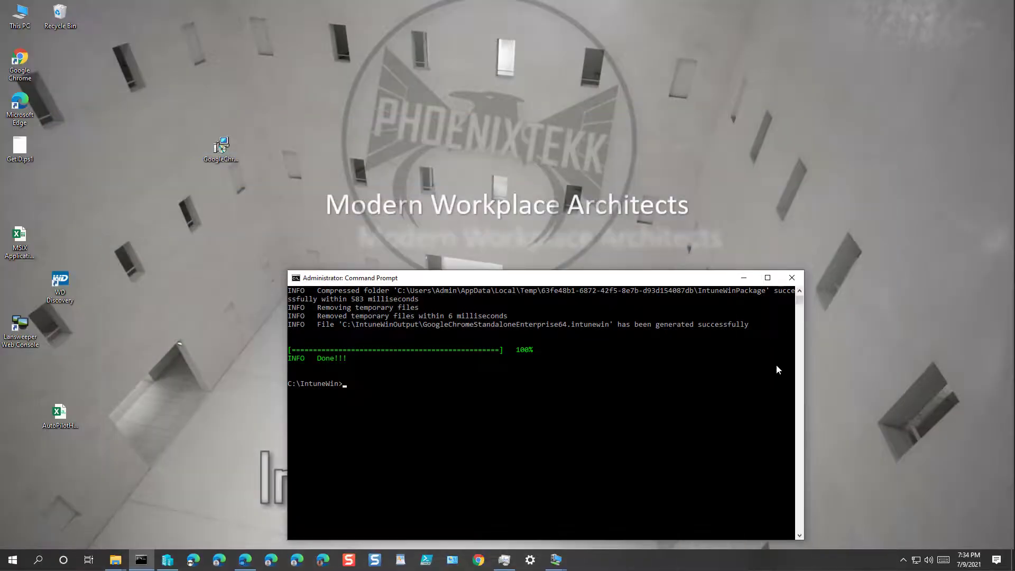
{"action": "left_click", "coordinate": [743, 278]}
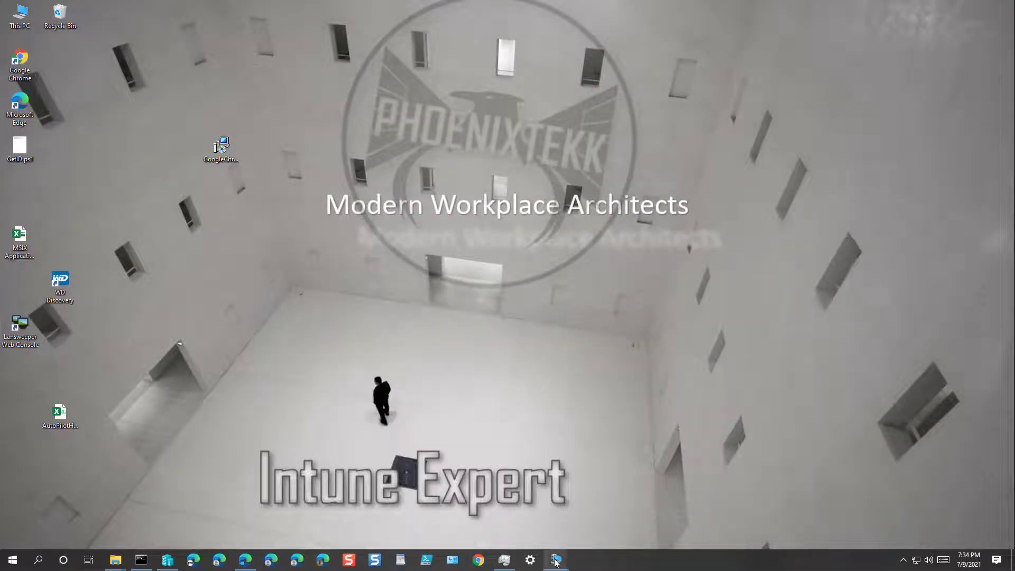
{"action": "mouse_move", "coordinate": [555, 561]}
{"action": "mouse_move", "coordinate": [517, 518]}
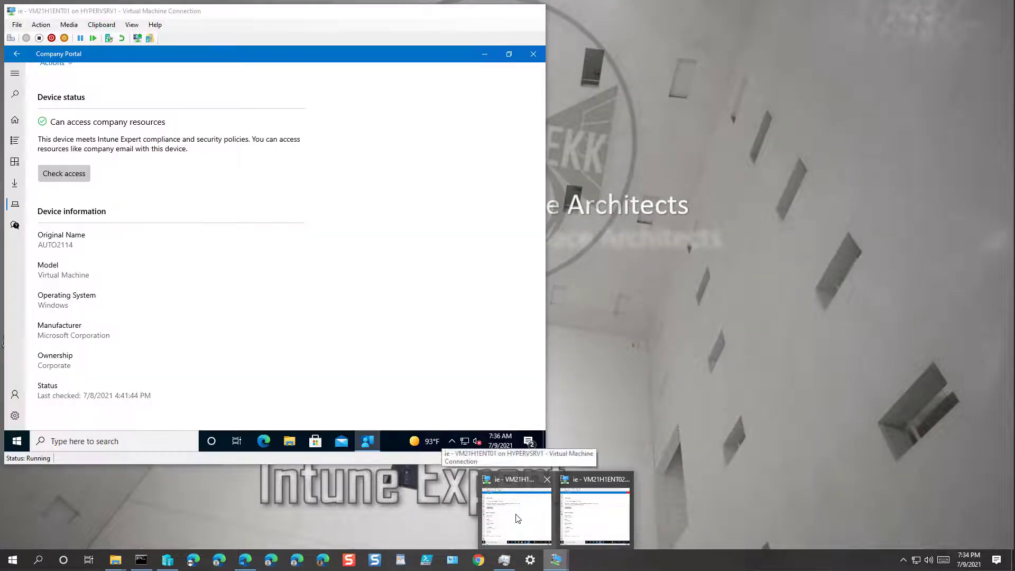
{"action": "left_click", "coordinate": [516, 518]}
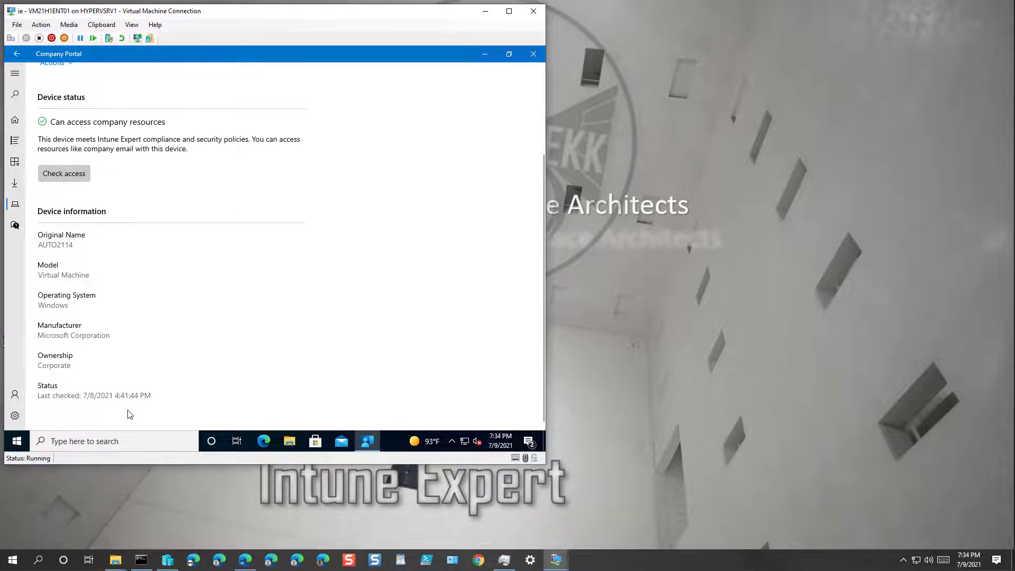
{"action": "left_click", "coordinate": [534, 53]}
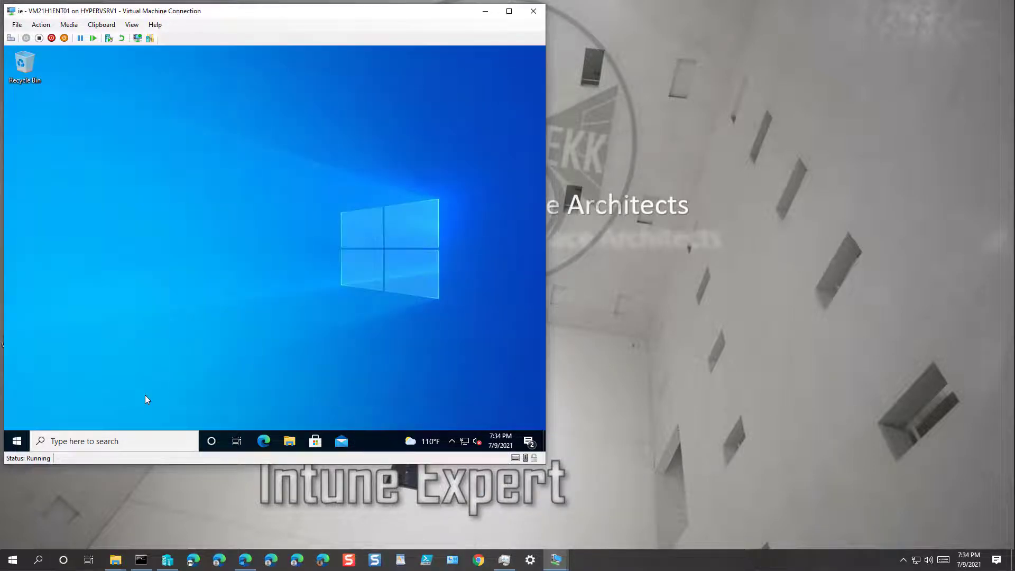
{"action": "left_click", "coordinate": [16, 441]}
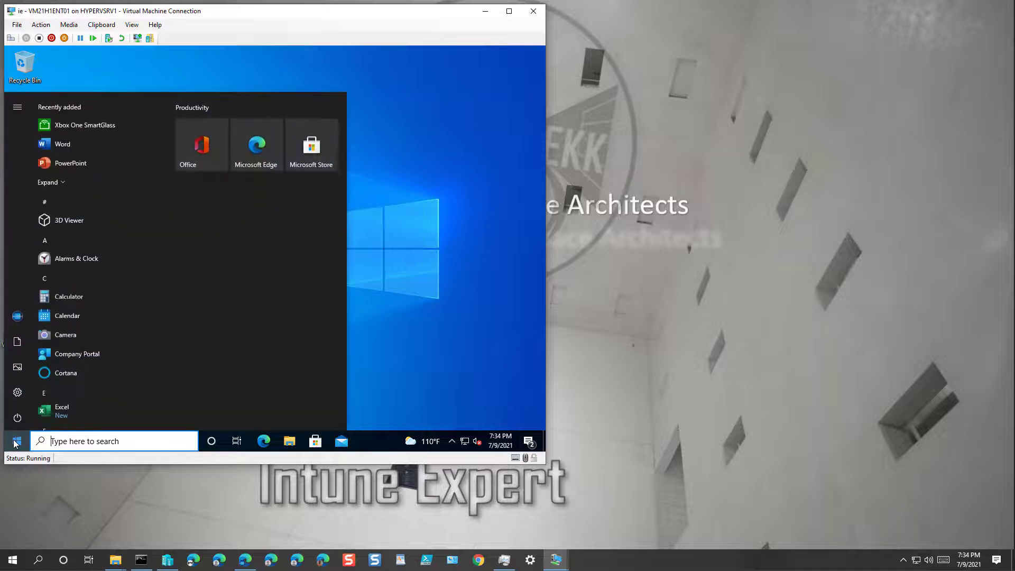
{"action": "left_click", "coordinate": [88, 354]}
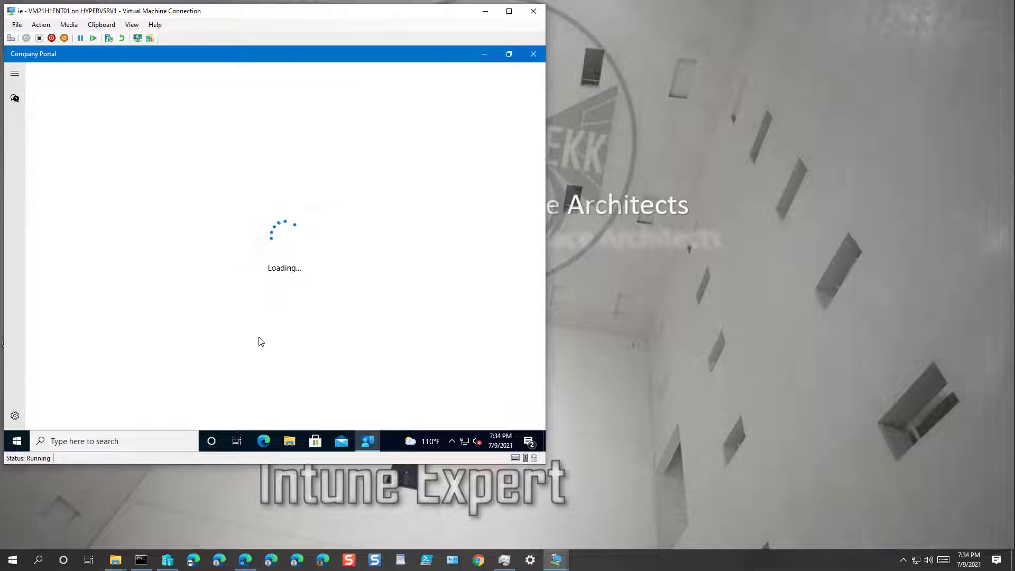
Close, relaunch and refresh (F5) Company Portal on the second test VM, then return to the first
{"action": "left_click", "coordinate": [554, 560]}
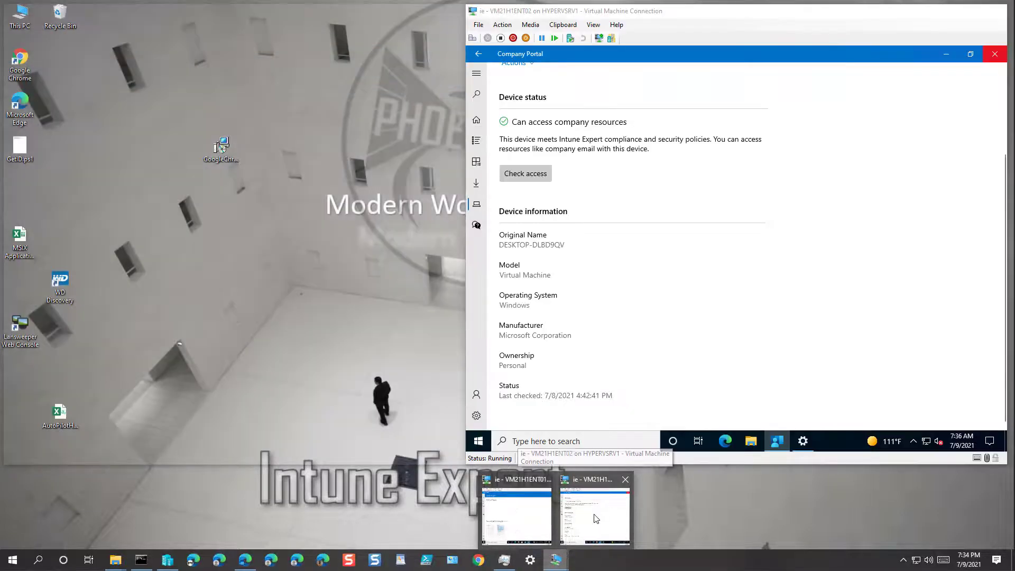
{"action": "left_click", "coordinate": [590, 517]}
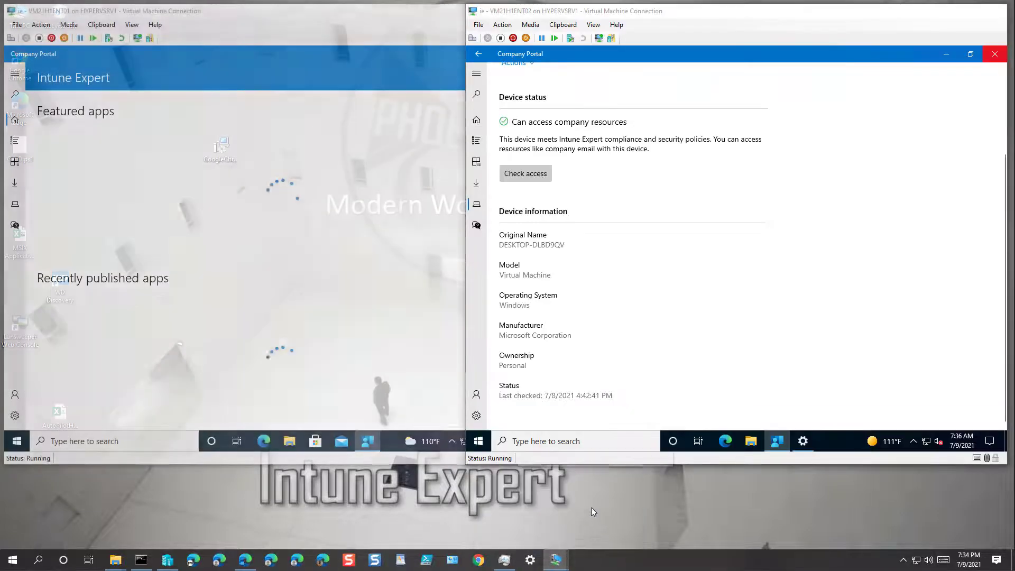
{"action": "left_click", "coordinate": [994, 54]}
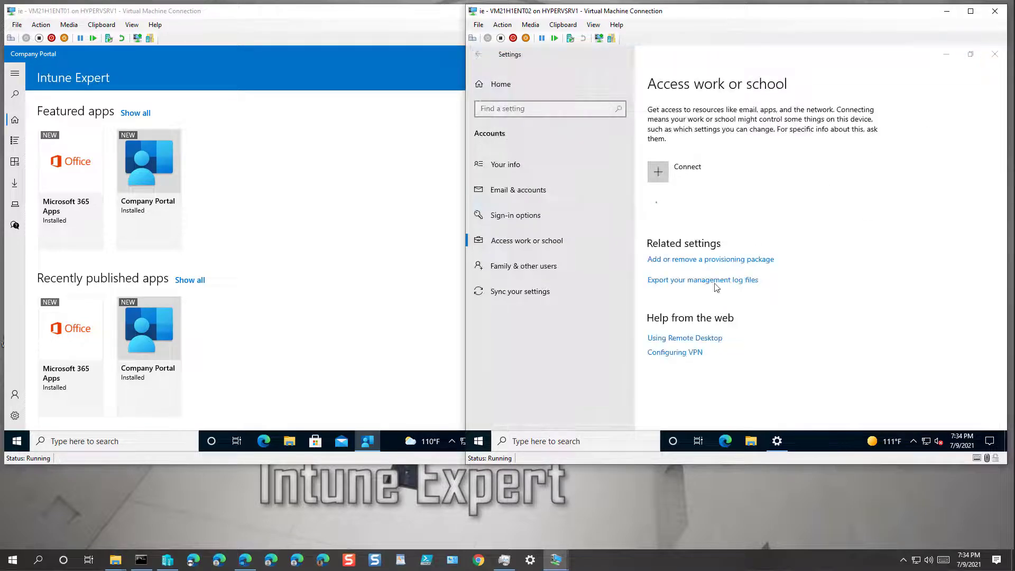
{"action": "key", "text": "super"}
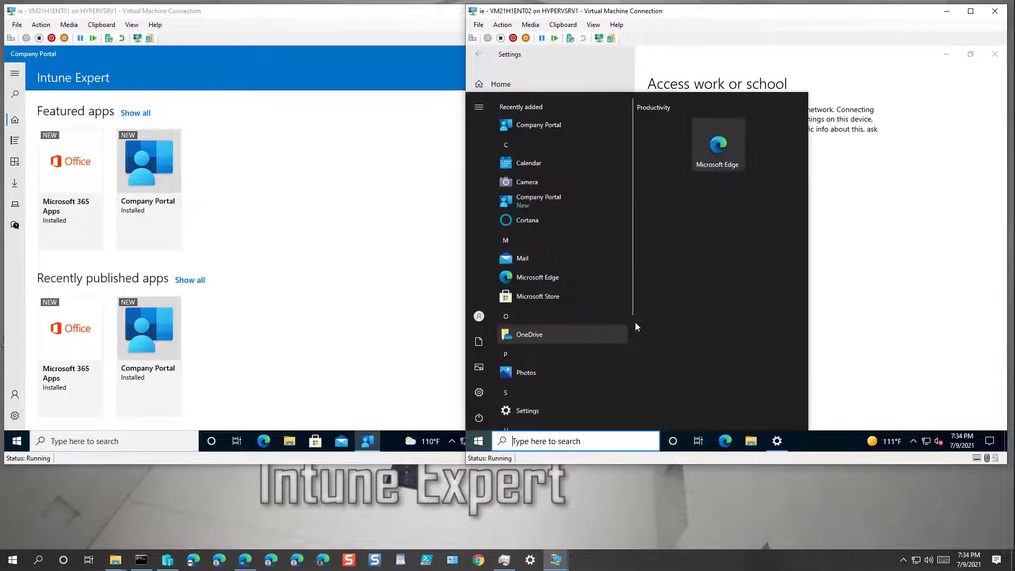
{"action": "left_click", "coordinate": [549, 200]}
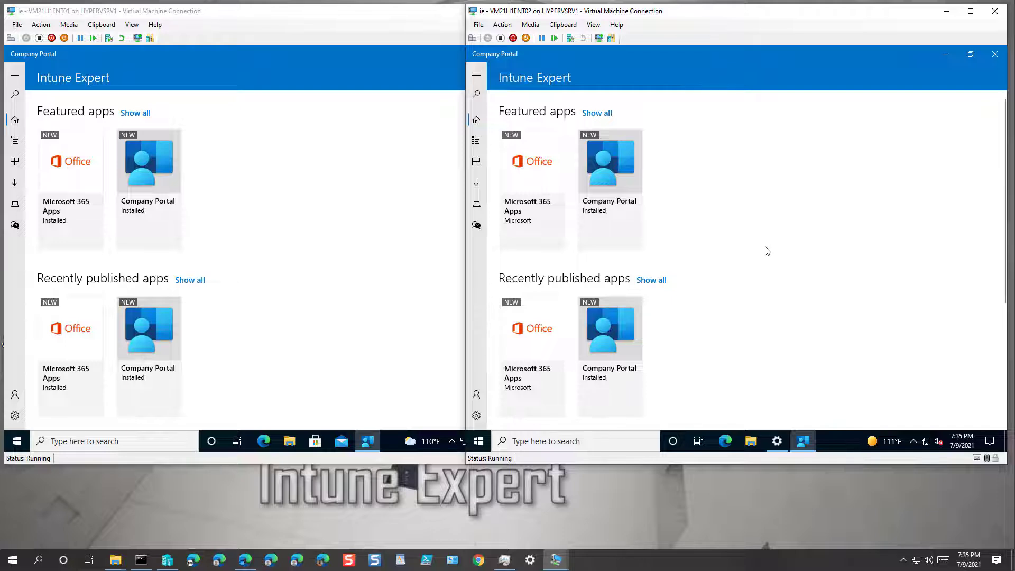
{"action": "key", "text": "F5"}
{"action": "left_click", "coordinate": [290, 246]}
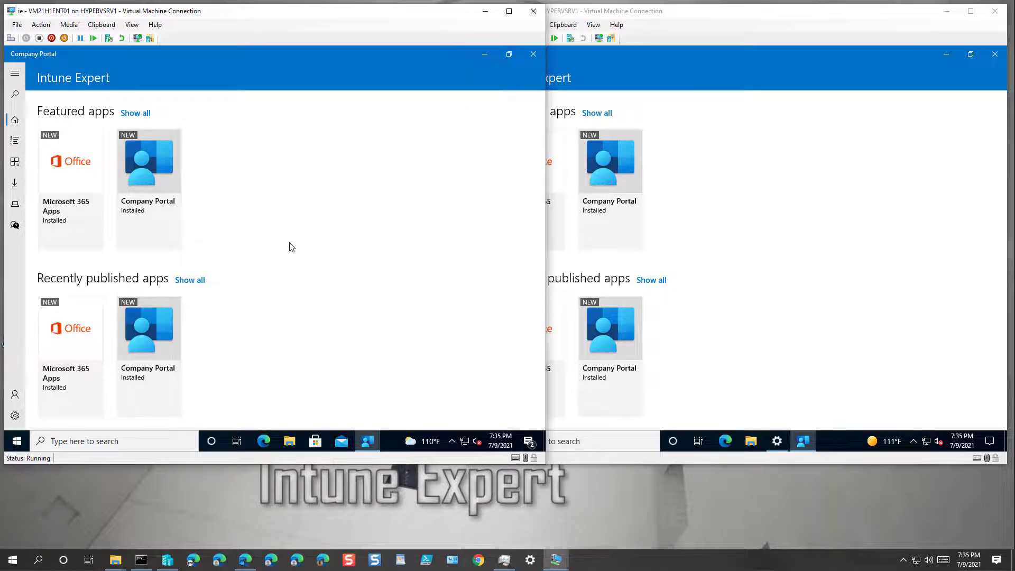
Refresh Company Portal on the first VM and start a manual device sync from its Settings page
{"action": "key", "text": "F5"}
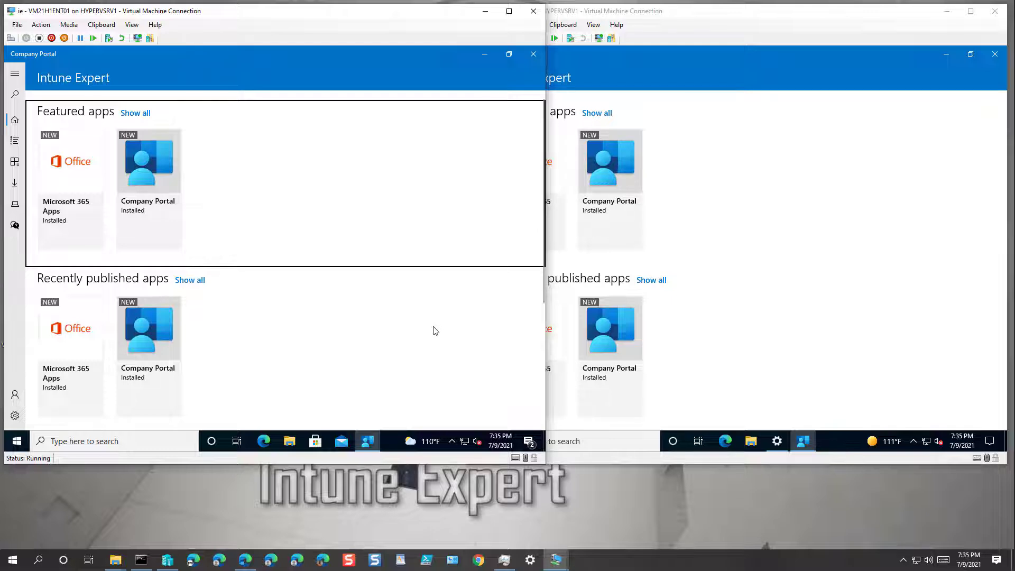
{"action": "left_click", "coordinate": [15, 416]}
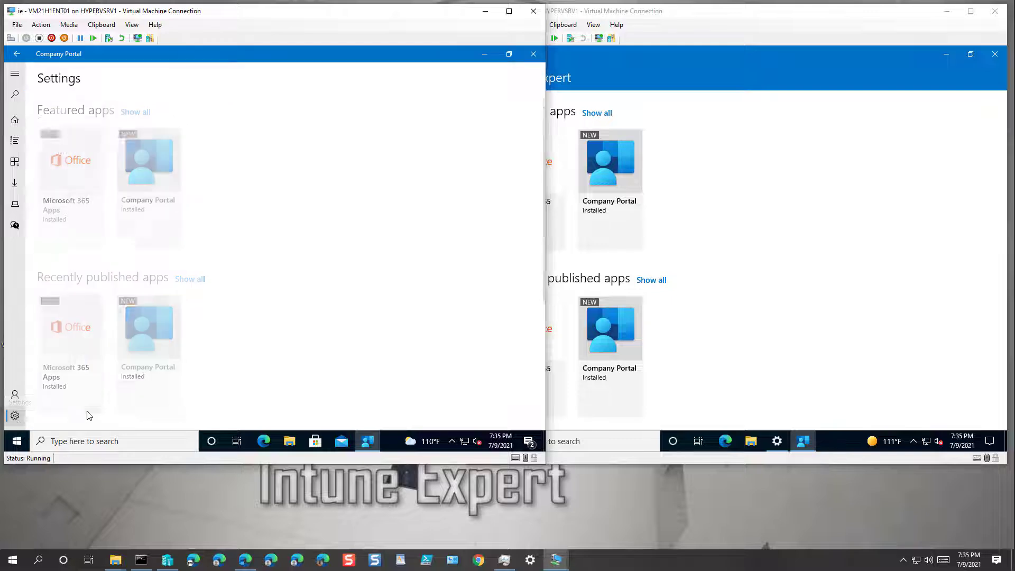
{"action": "scroll", "coordinate": [134, 384], "scroll_direction": "down", "scroll_amount": 3}
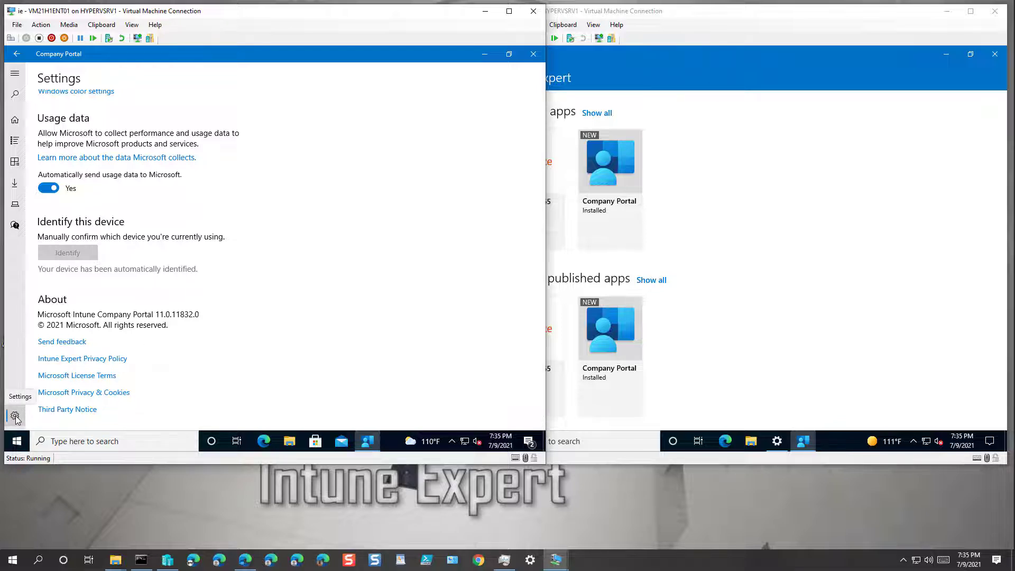
{"action": "scroll", "coordinate": [219, 280], "scroll_direction": "up", "scroll_amount": 3}
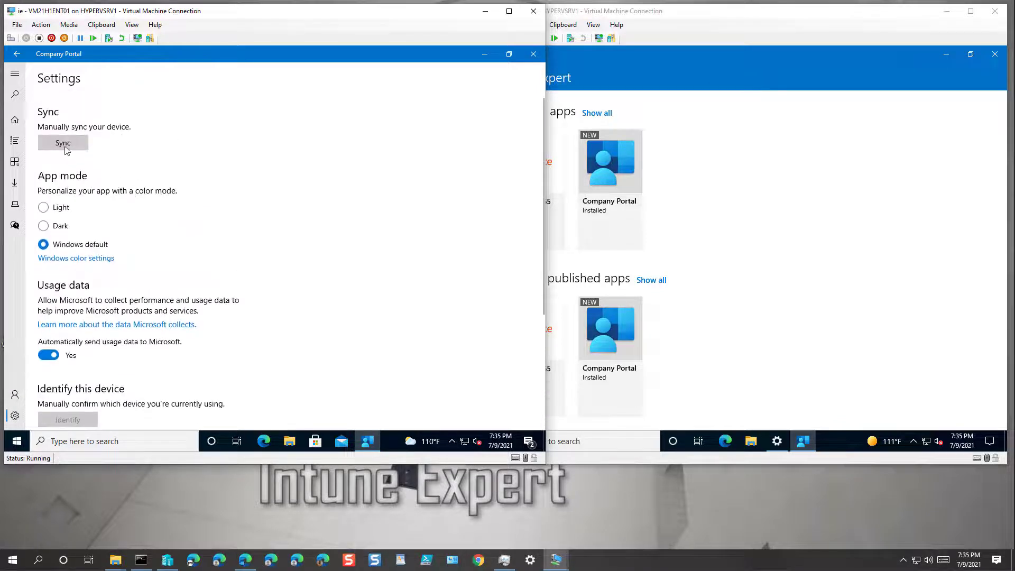
{"action": "left_click", "coordinate": [65, 147]}
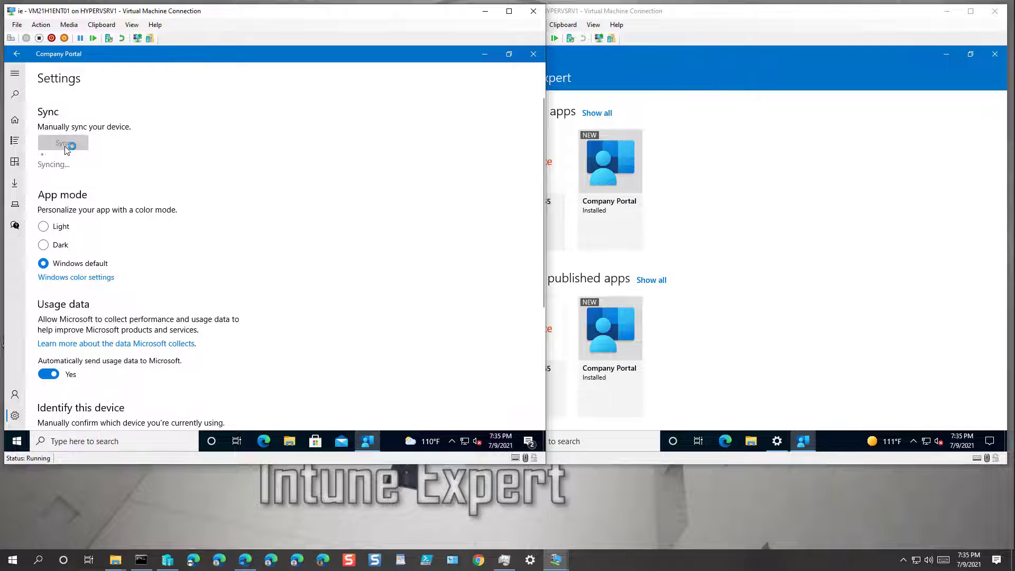
{"action": "left_click", "coordinate": [246, 559]}
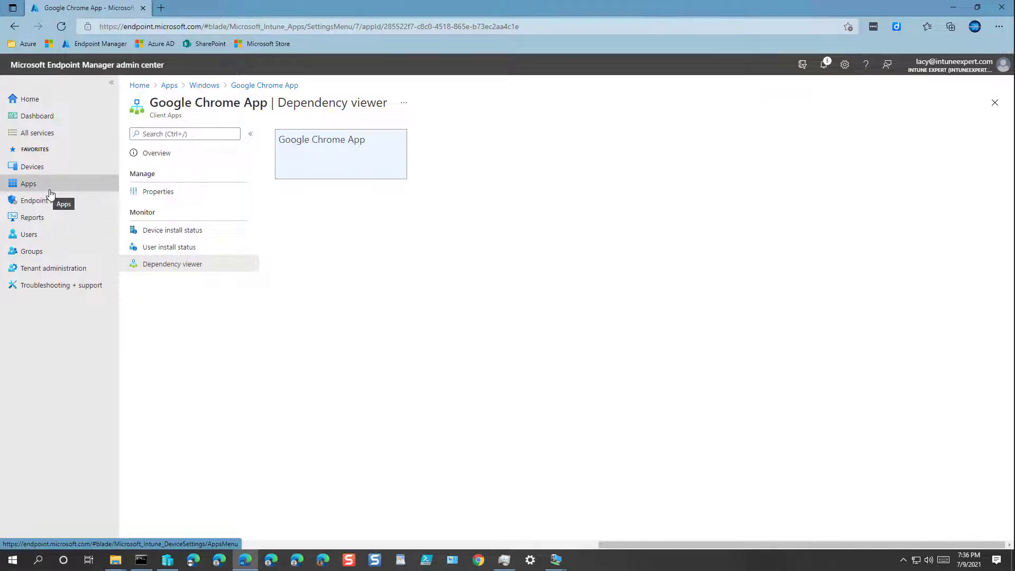
List the enrolled Windows devices, then view Company Portal settings and apps on the second VM
{"action": "left_click", "coordinate": [33, 166]}
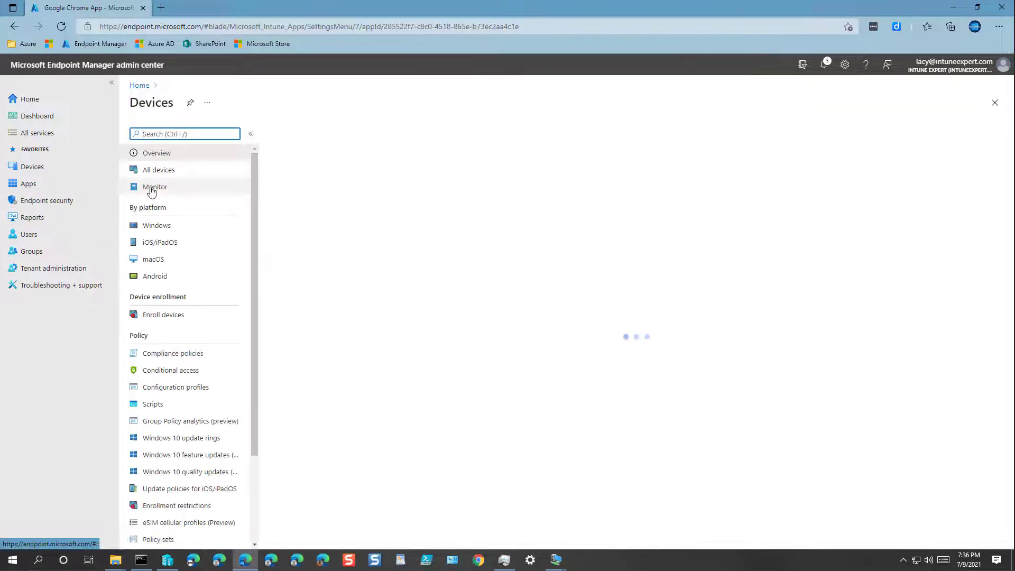
{"action": "left_click", "coordinate": [159, 225]}
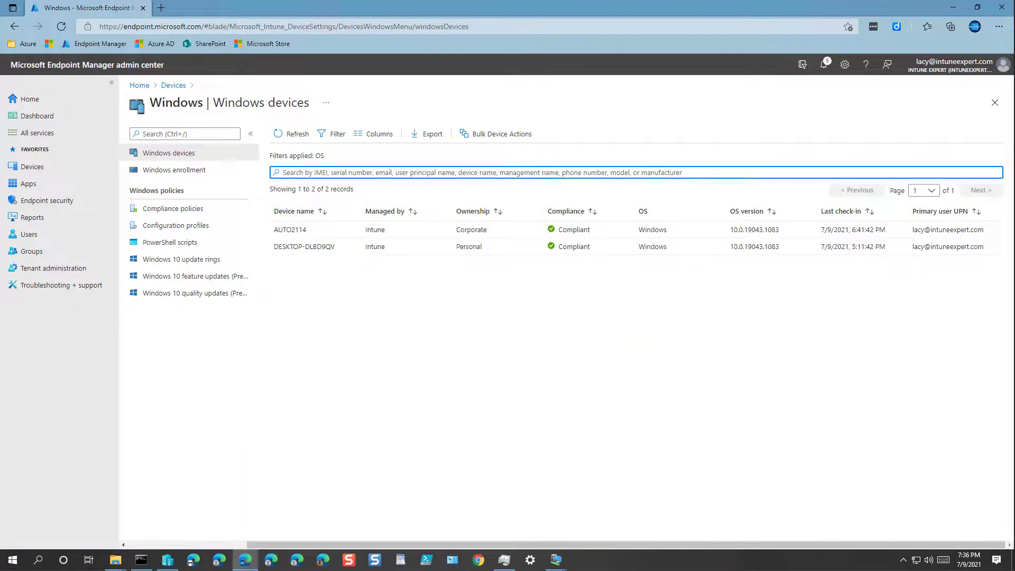
{"action": "left_click", "coordinate": [555, 559]}
{"action": "left_click", "coordinate": [601, 489]}
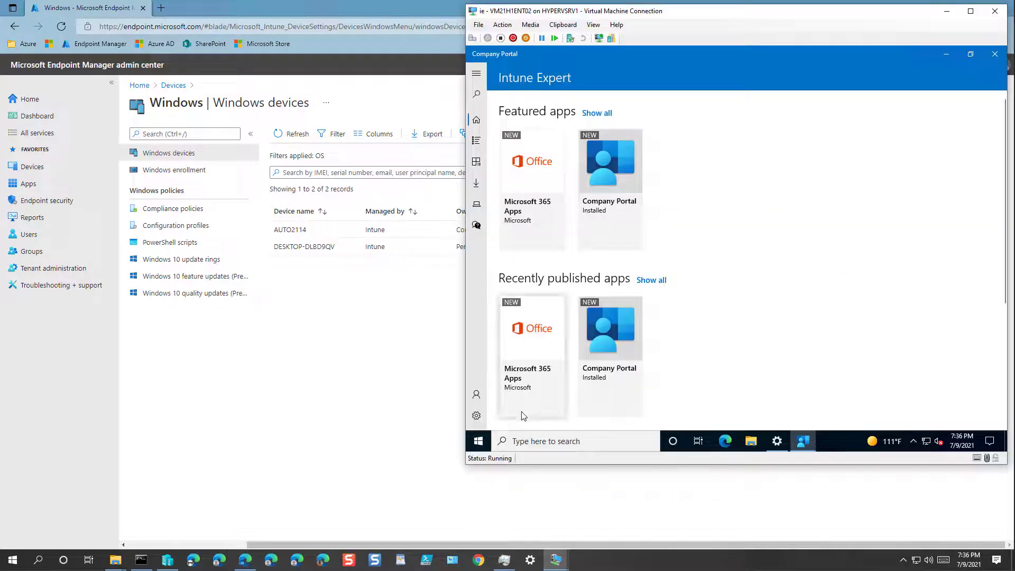
{"action": "left_click", "coordinate": [476, 416]}
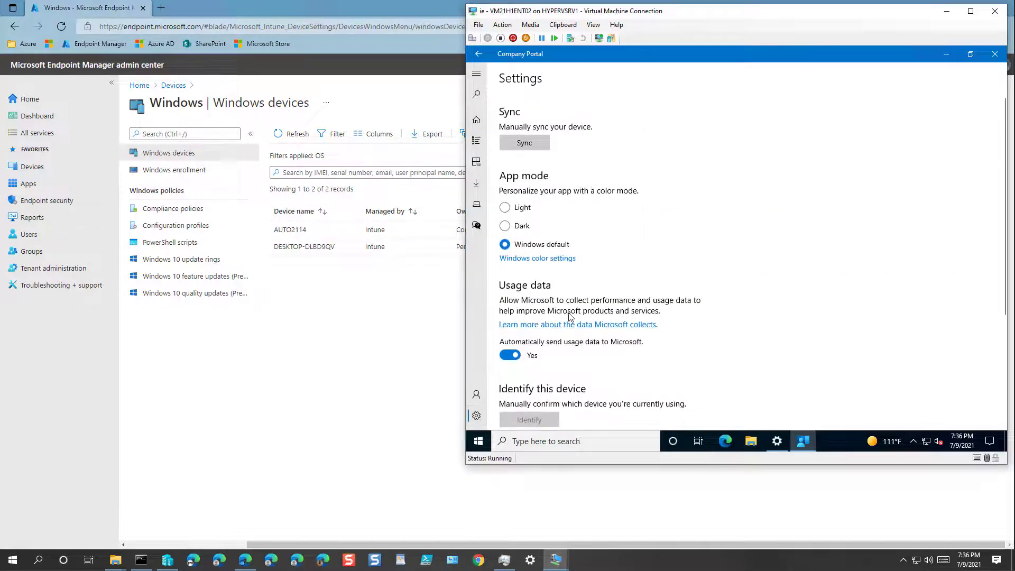
{"action": "left_click", "coordinate": [478, 441]}
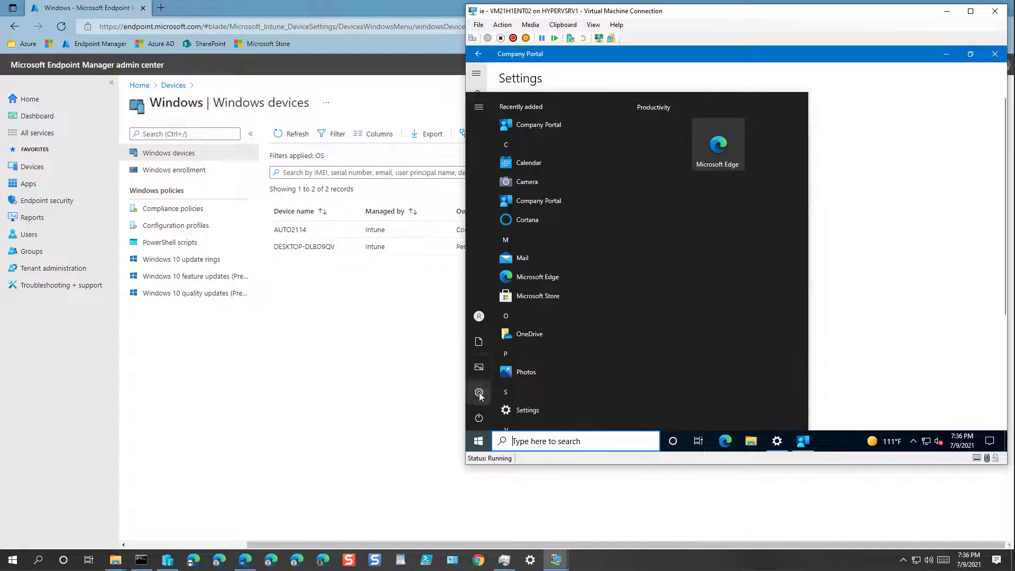
Open the work account's Managed by Intune Expert info and check its device sync status
{"action": "mouse_move", "coordinate": [480, 395]}
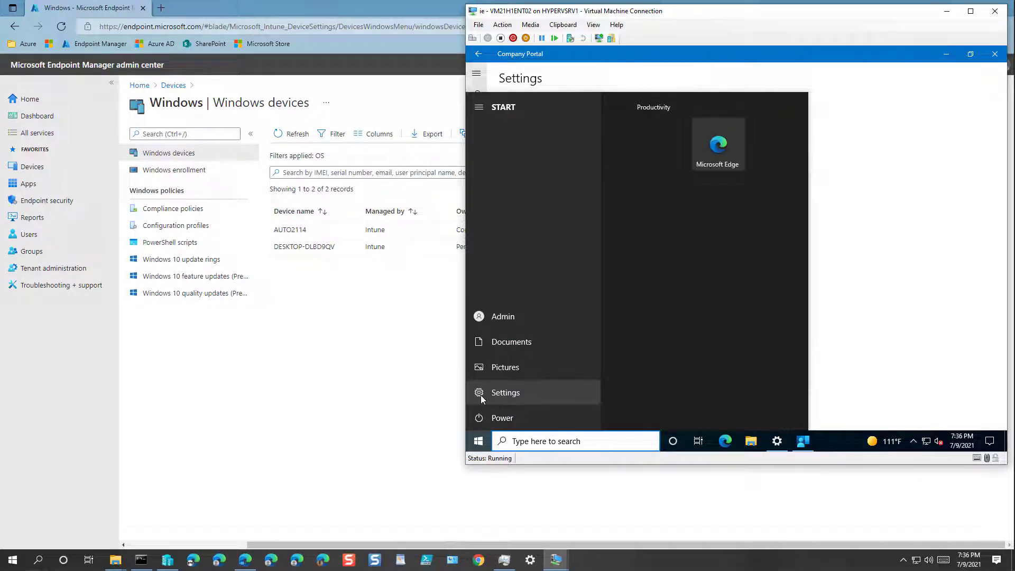
{"action": "left_click", "coordinate": [483, 394]}
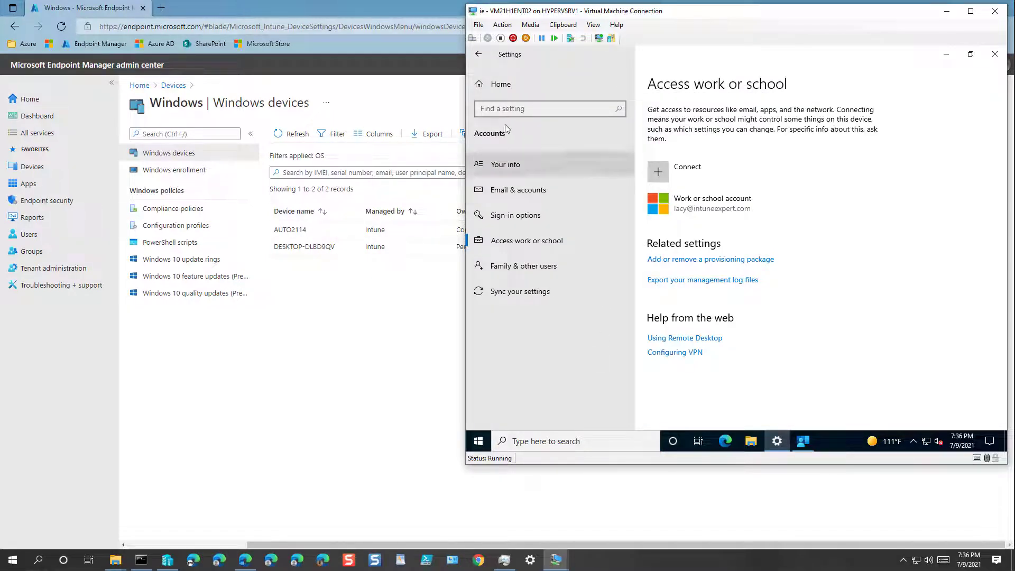
{"action": "left_click", "coordinate": [497, 84]}
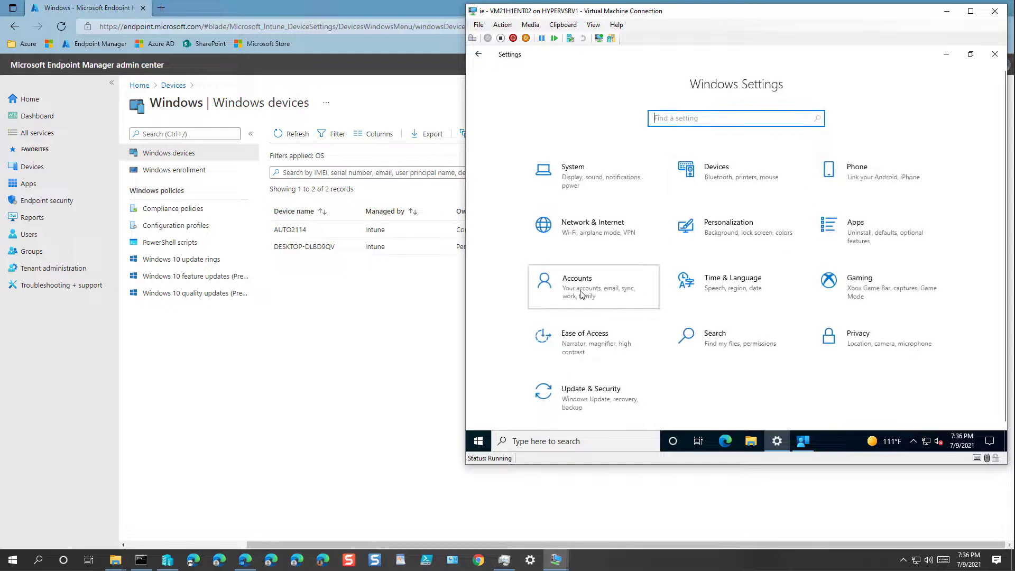
{"action": "left_click", "coordinate": [580, 294]}
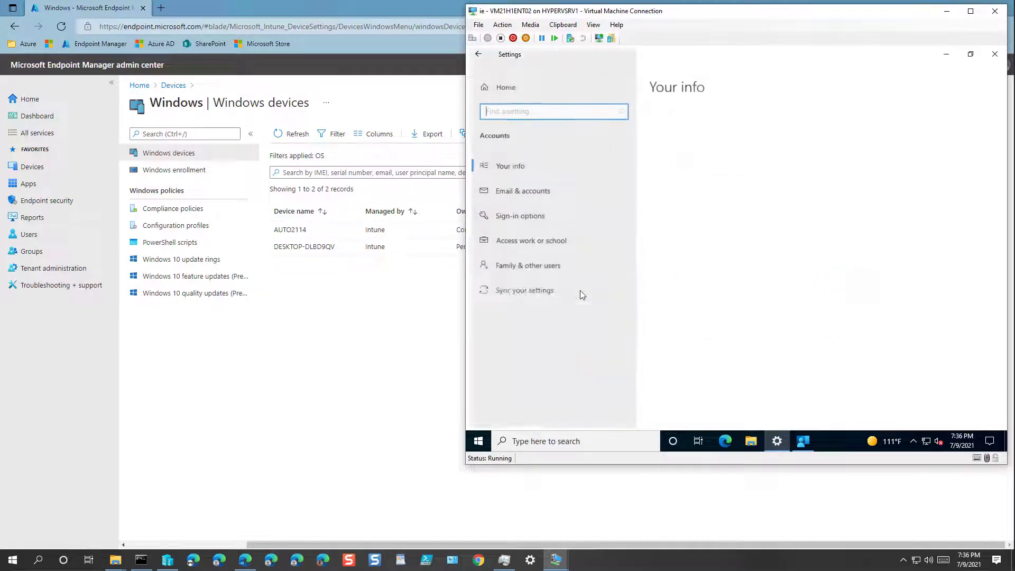
{"action": "left_click", "coordinate": [548, 242]}
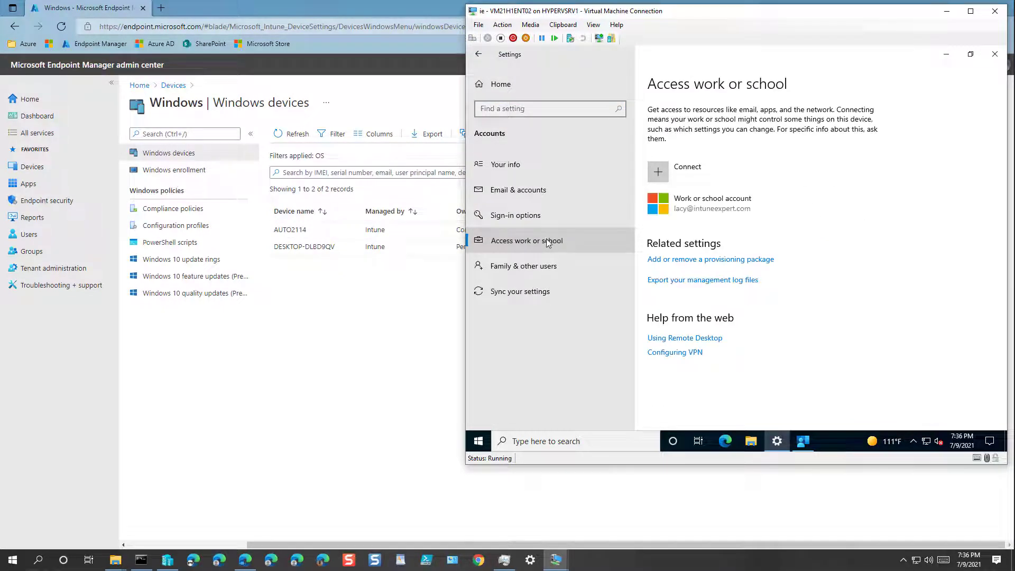
{"action": "left_click", "coordinate": [709, 207]}
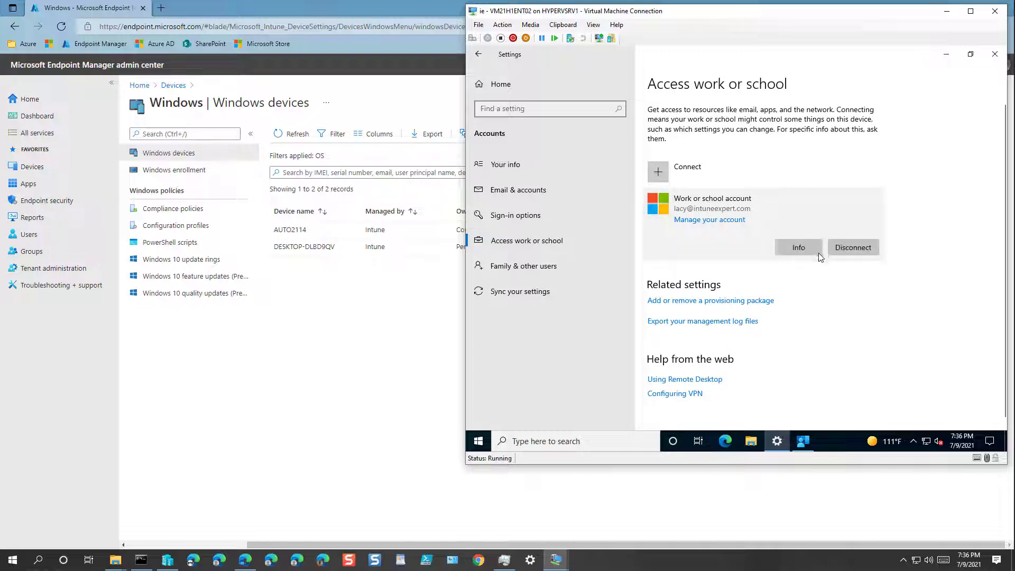
{"action": "left_click", "coordinate": [816, 250]}
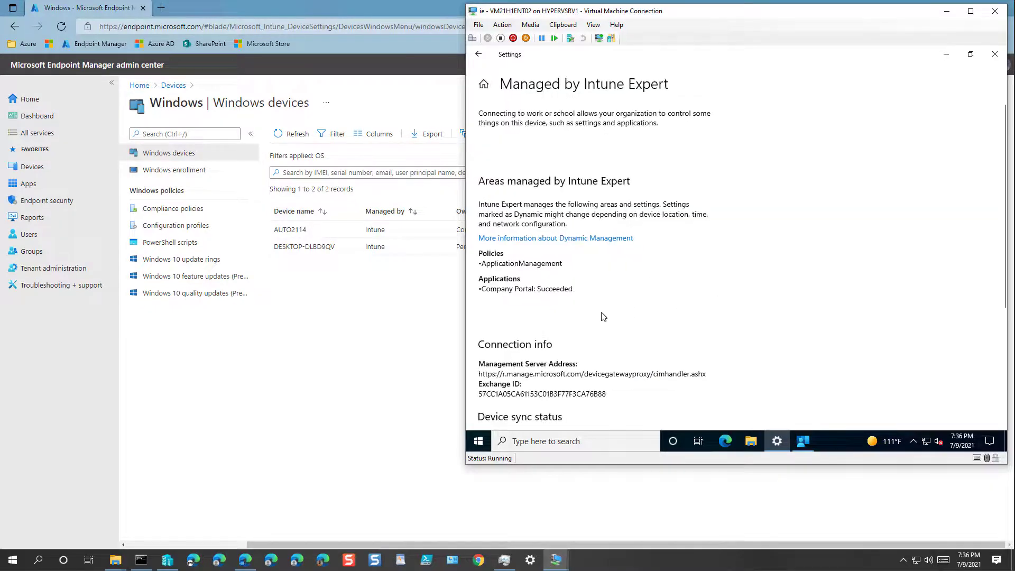
{"action": "scroll", "coordinate": [602, 316], "scroll_direction": "down", "scroll_amount": 3}
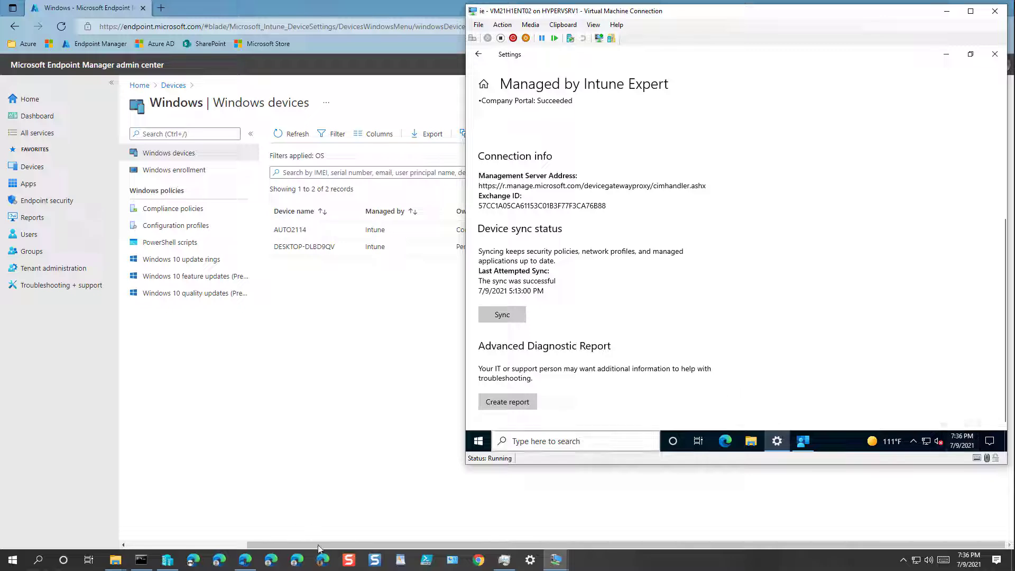
{"action": "left_click", "coordinate": [256, 564]}
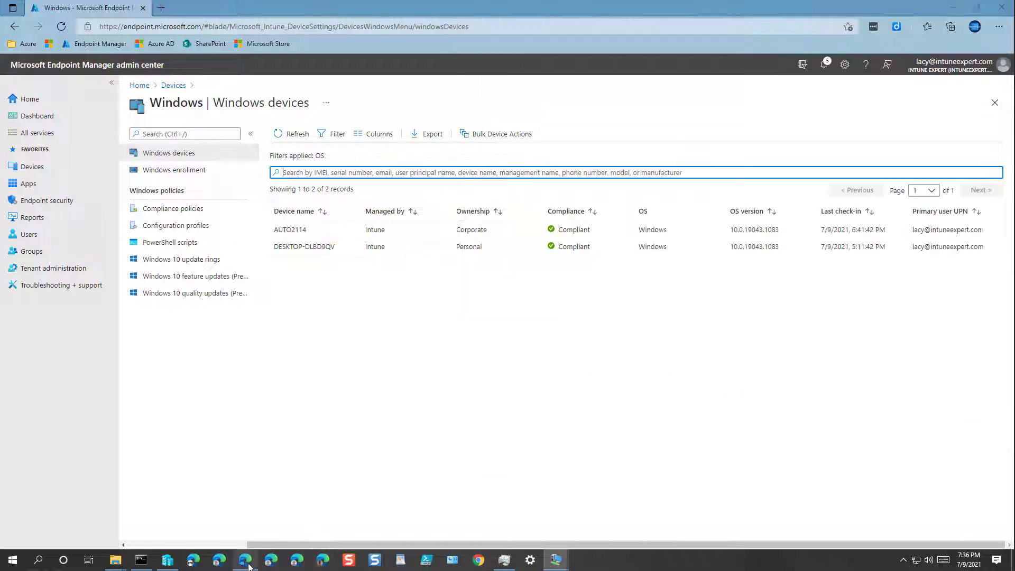
Trigger and confirm an Intune sync for DESKTOP-DLBD9QV, then return to the Windows devices list
{"action": "left_click", "coordinate": [308, 247]}
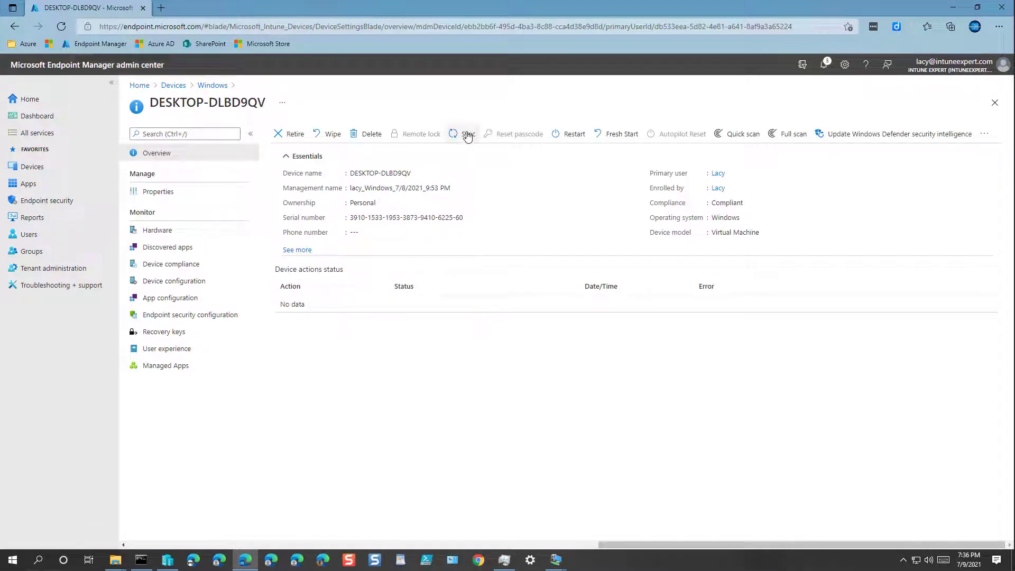
{"action": "left_click", "coordinate": [467, 135]}
{"action": "left_click", "coordinate": [295, 193]}
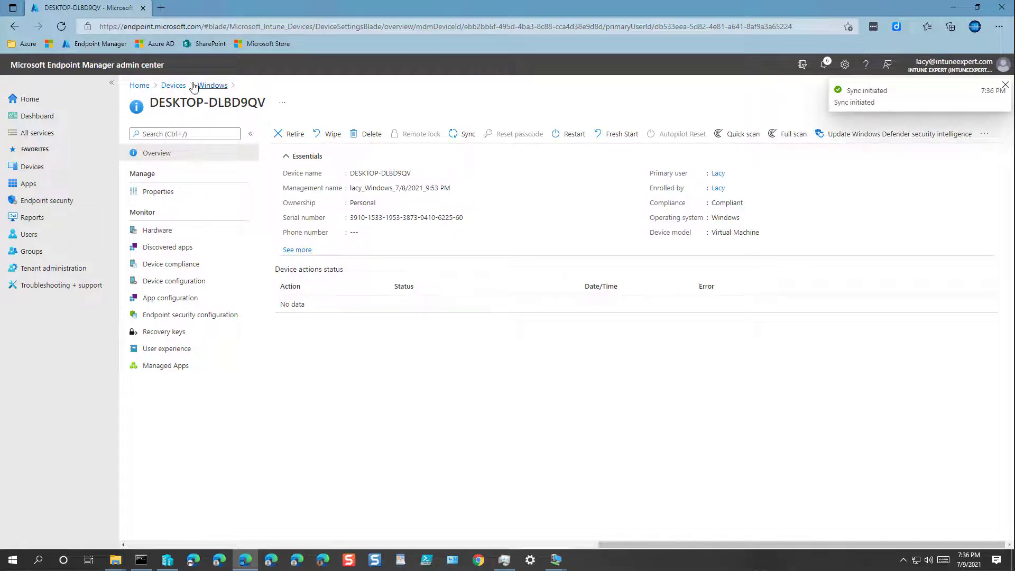
{"action": "left_click", "coordinate": [173, 86]}
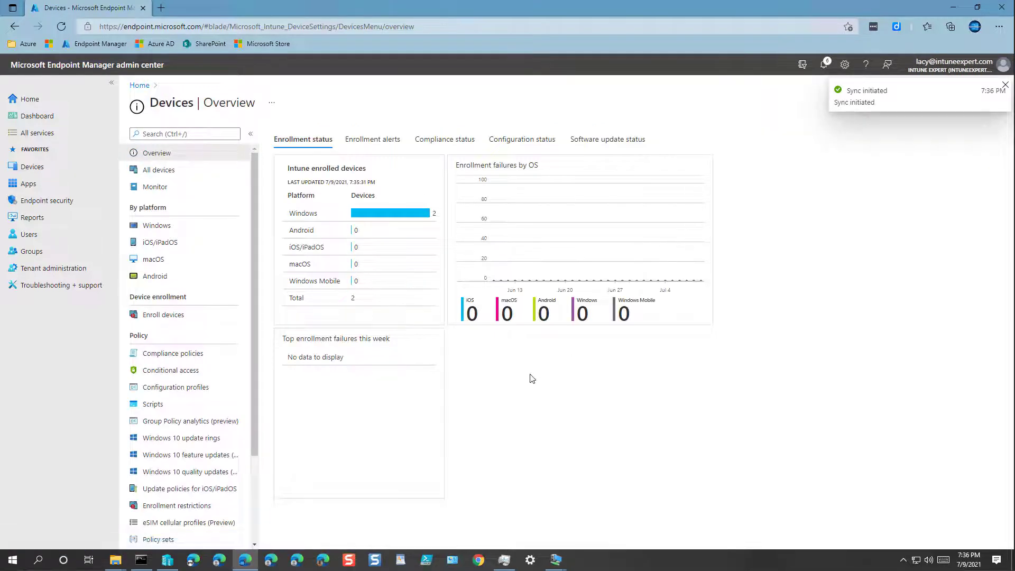
{"action": "left_click", "coordinate": [166, 228]}
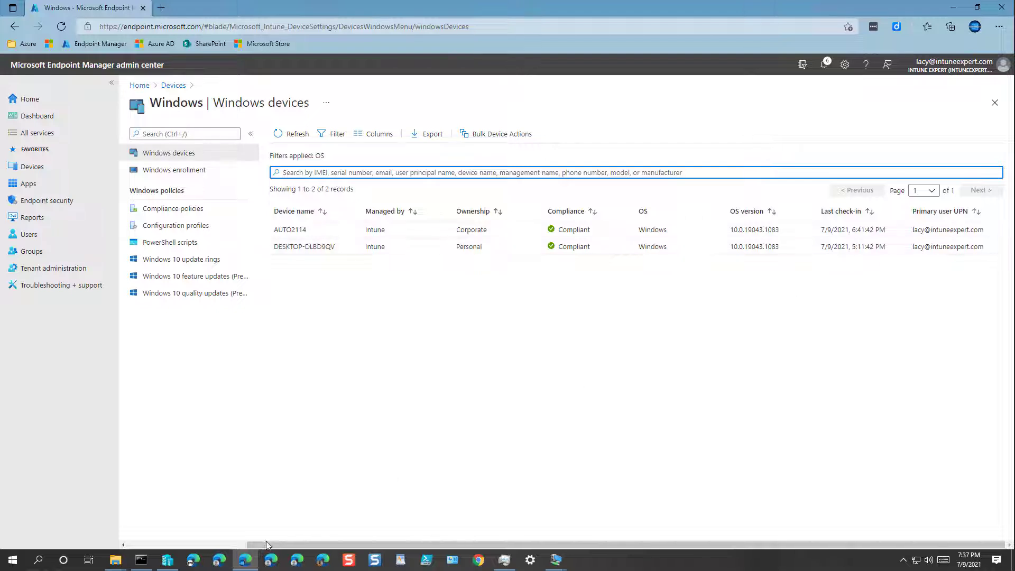
{"action": "left_click", "coordinate": [555, 559]}
{"action": "left_click", "coordinate": [520, 528]}
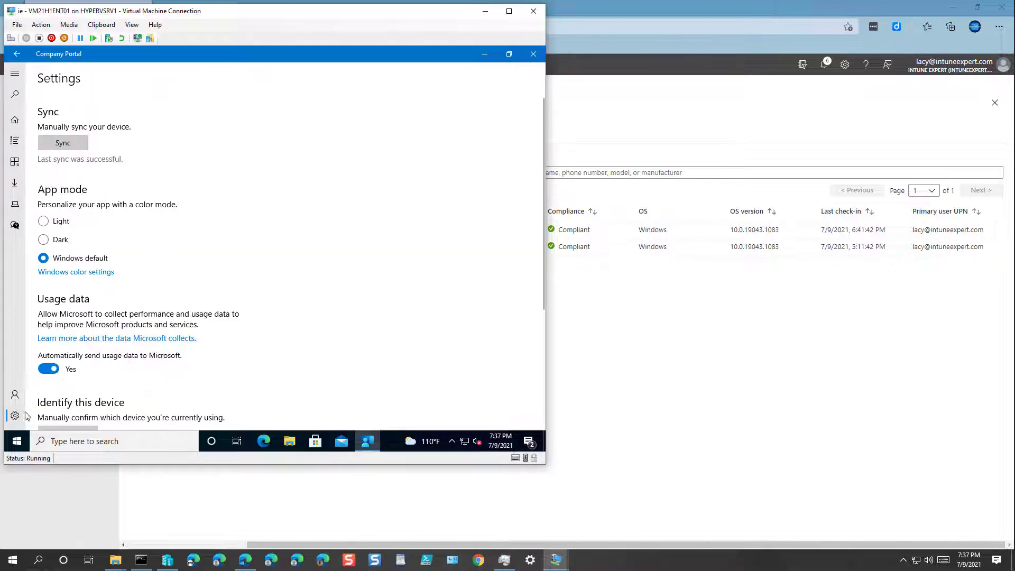
Check the Apps page, then sign out of Company Portal on the first VM and close it
{"action": "left_click", "coordinate": [16, 140]}
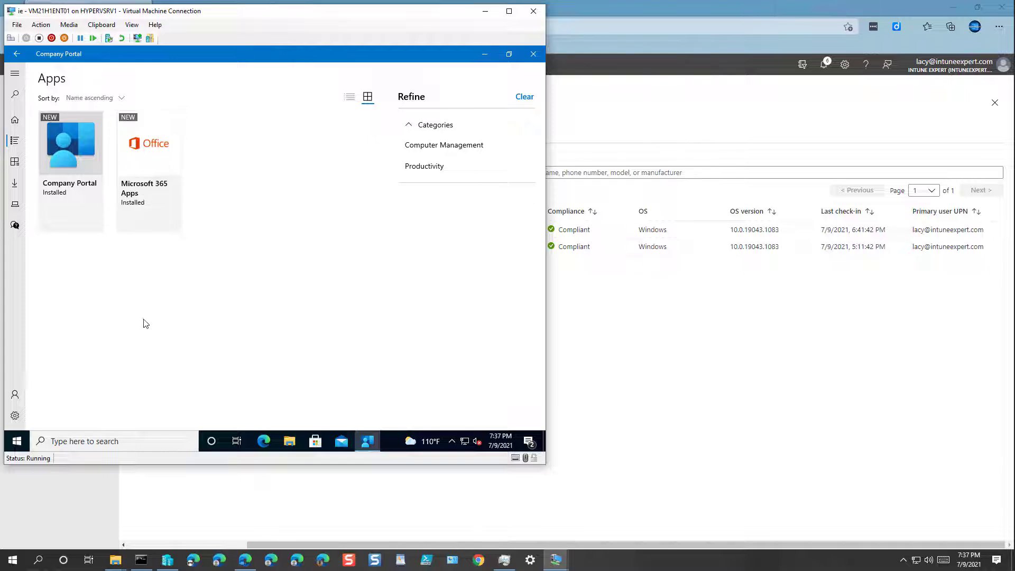
{"action": "left_click", "coordinate": [15, 396]}
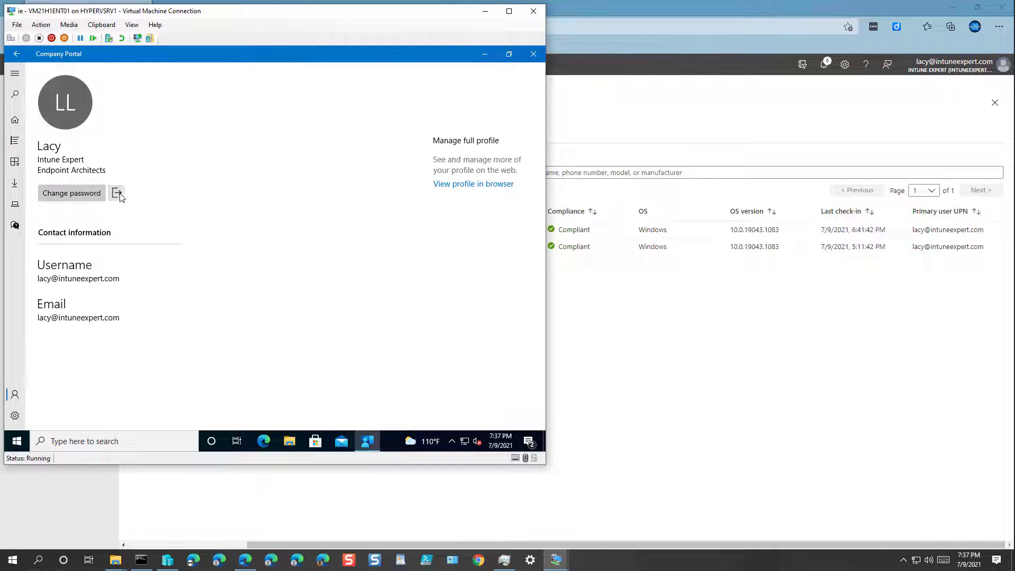
{"action": "left_click", "coordinate": [119, 194]}
{"action": "left_click", "coordinate": [245, 275]}
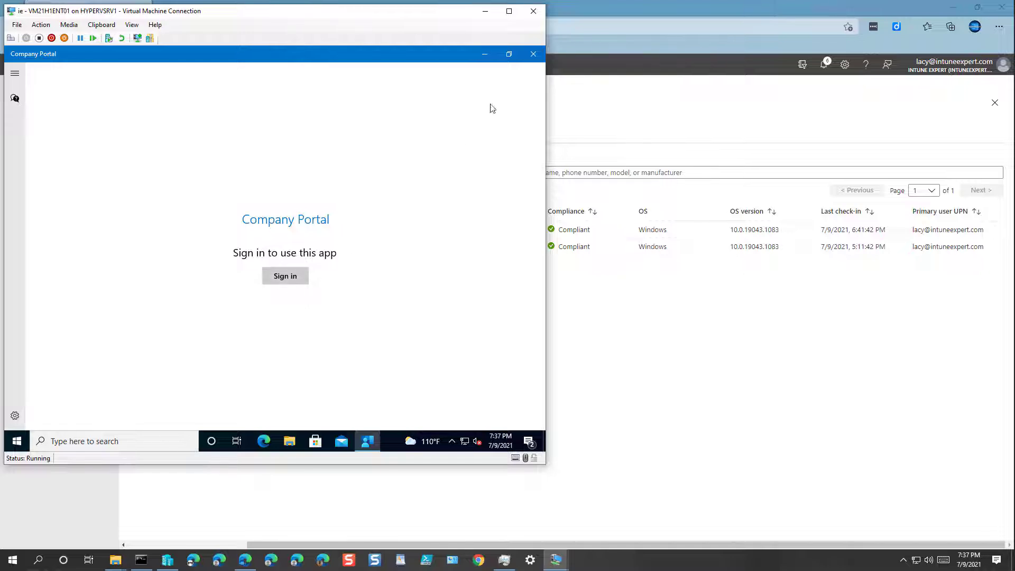
{"action": "left_click", "coordinate": [532, 54]}
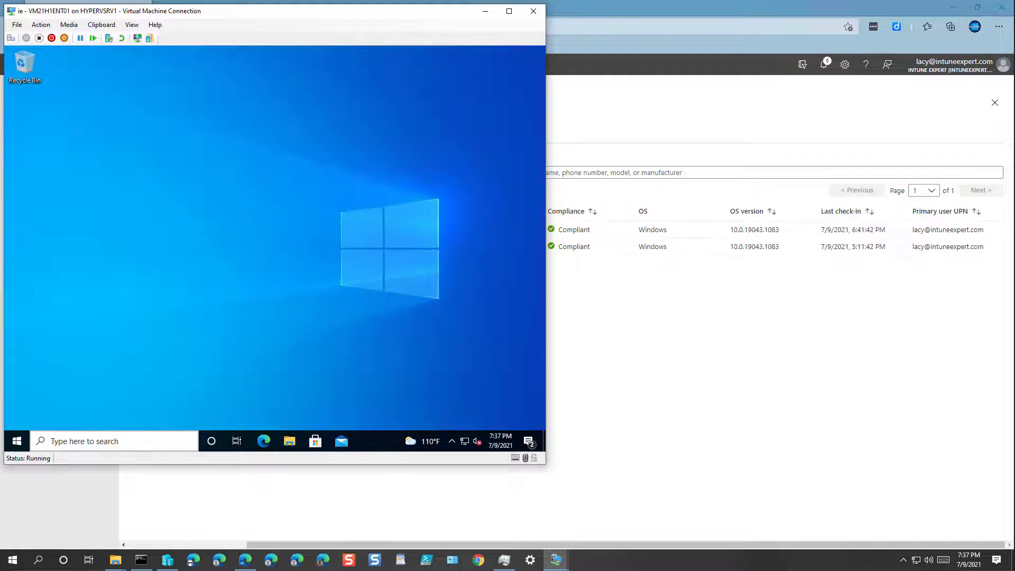
Relaunch Company Portal from Start and sign out from the account page
{"action": "left_click", "coordinate": [16, 441]}
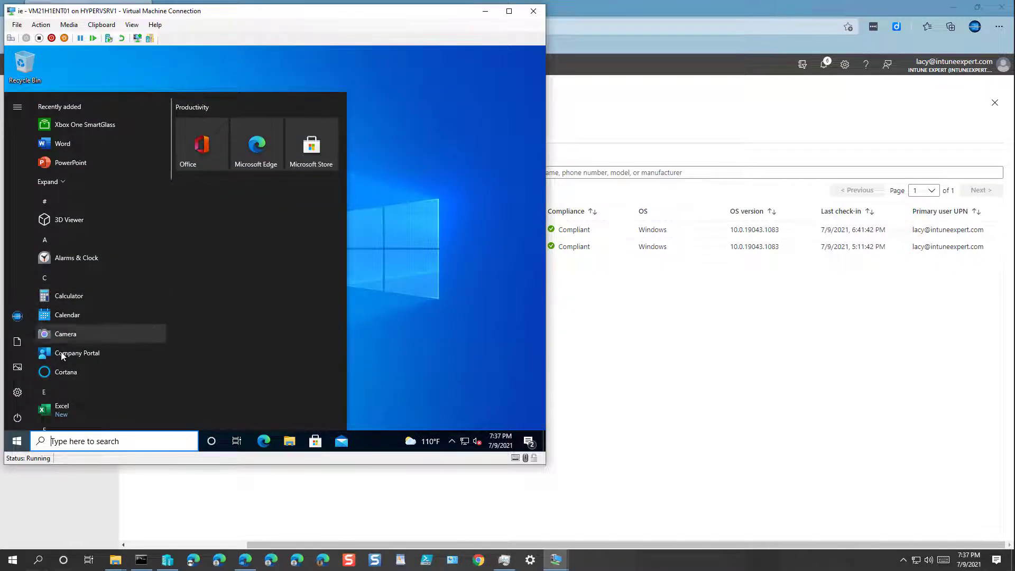
{"action": "left_click", "coordinate": [69, 352]}
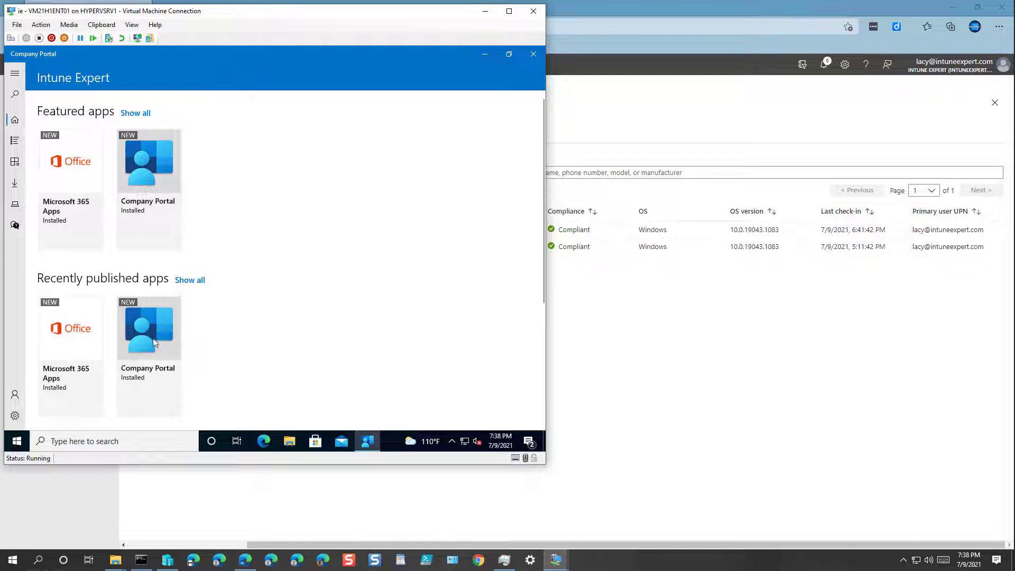
{"action": "left_click", "coordinate": [13, 442]}
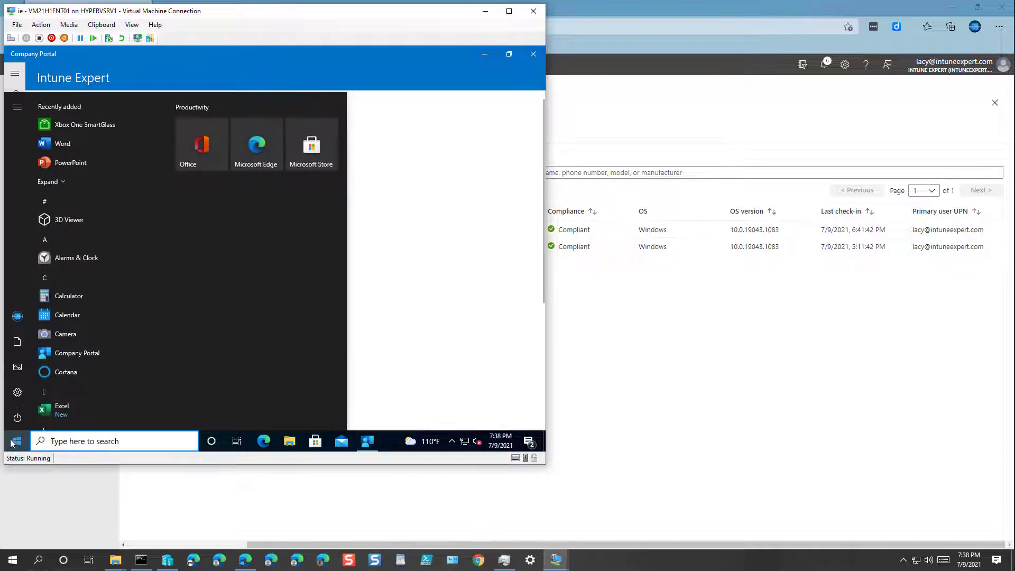
{"action": "left_click", "coordinate": [13, 442]}
{"action": "left_click", "coordinate": [15, 394]}
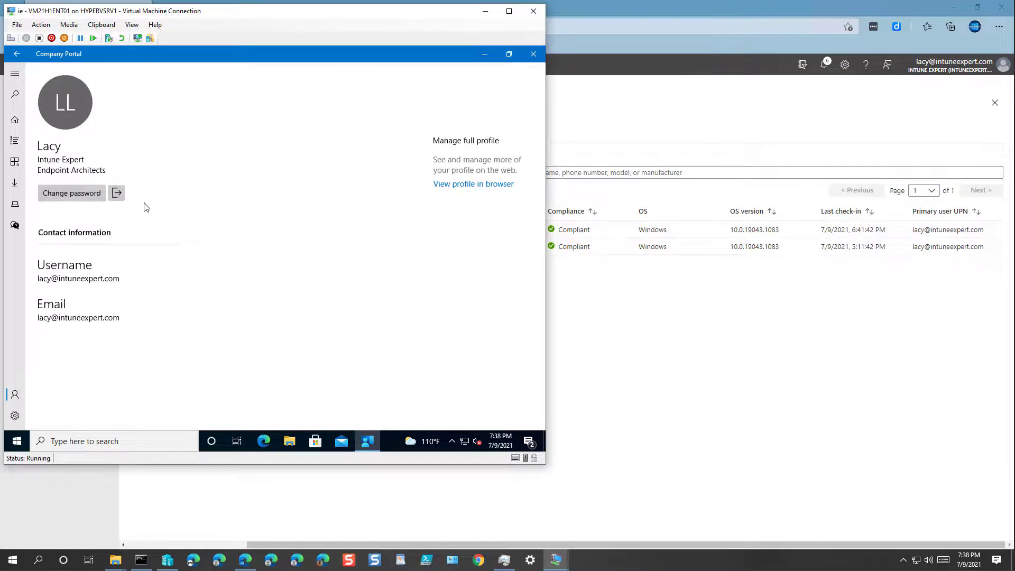
{"action": "left_click", "coordinate": [116, 193]}
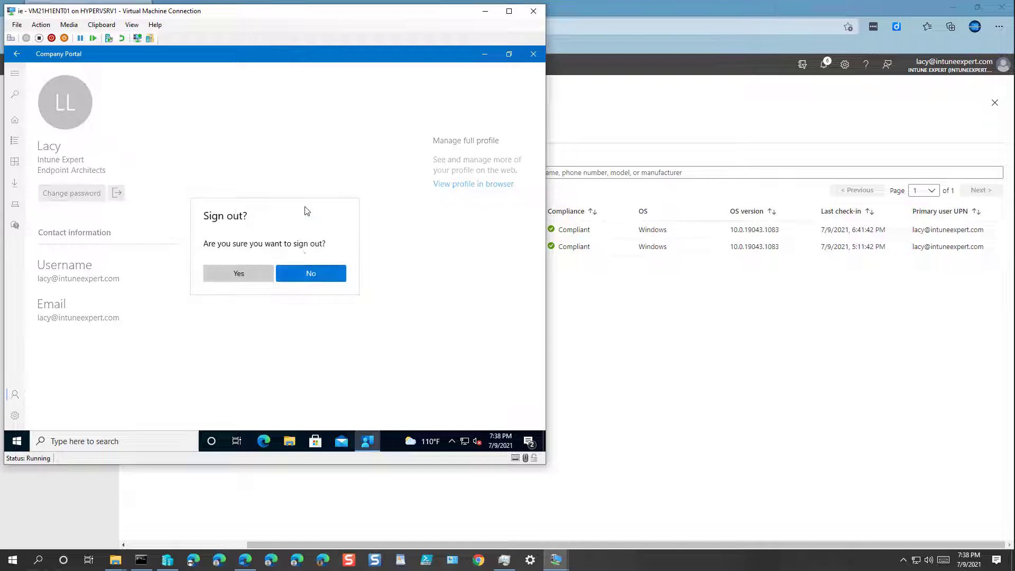
{"action": "left_click", "coordinate": [253, 272]}
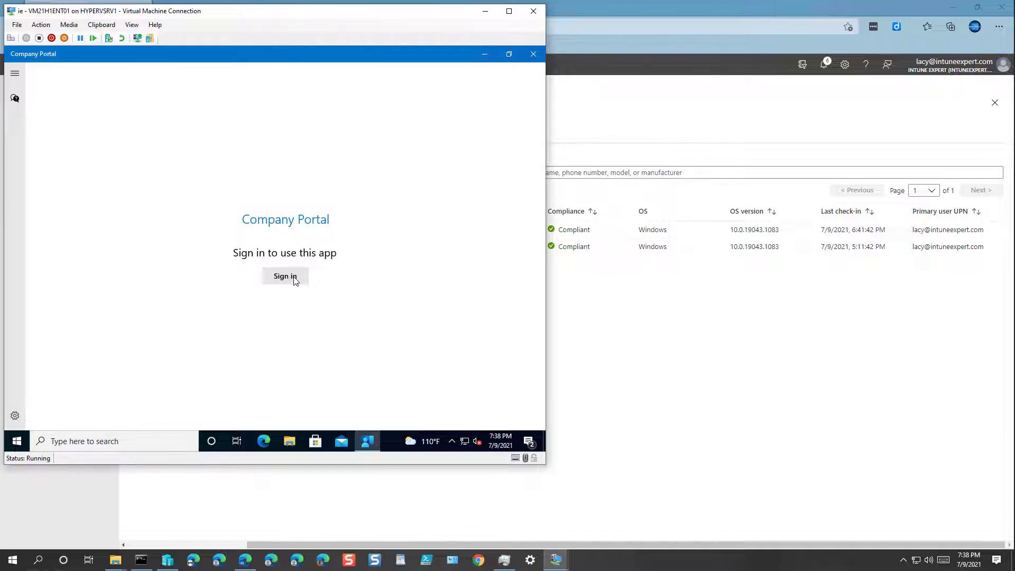
Sign back in to Company Portal with the account username and password
{"action": "left_click", "coordinate": [294, 279]}
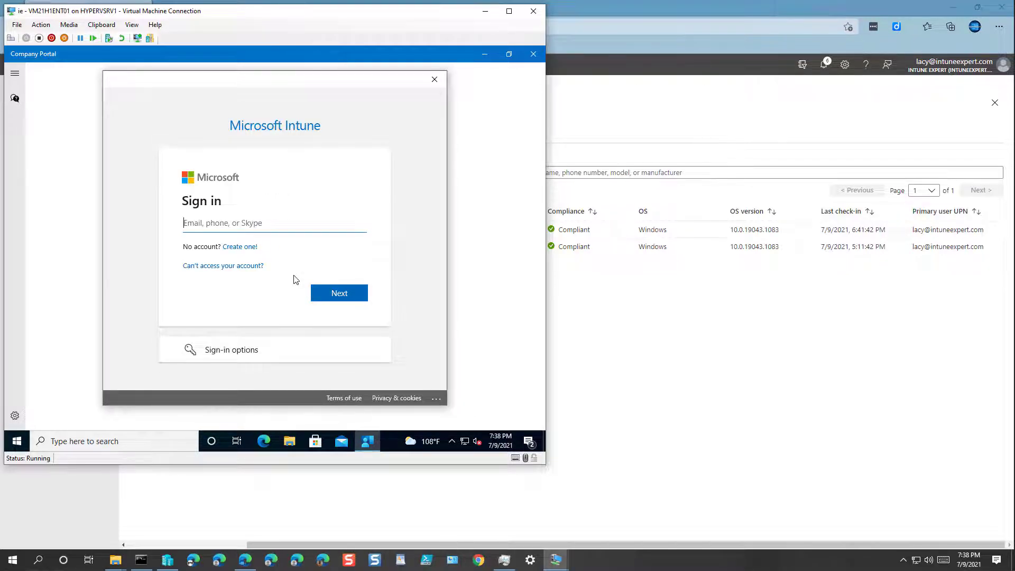
{"action": "key", "text": "Return"}
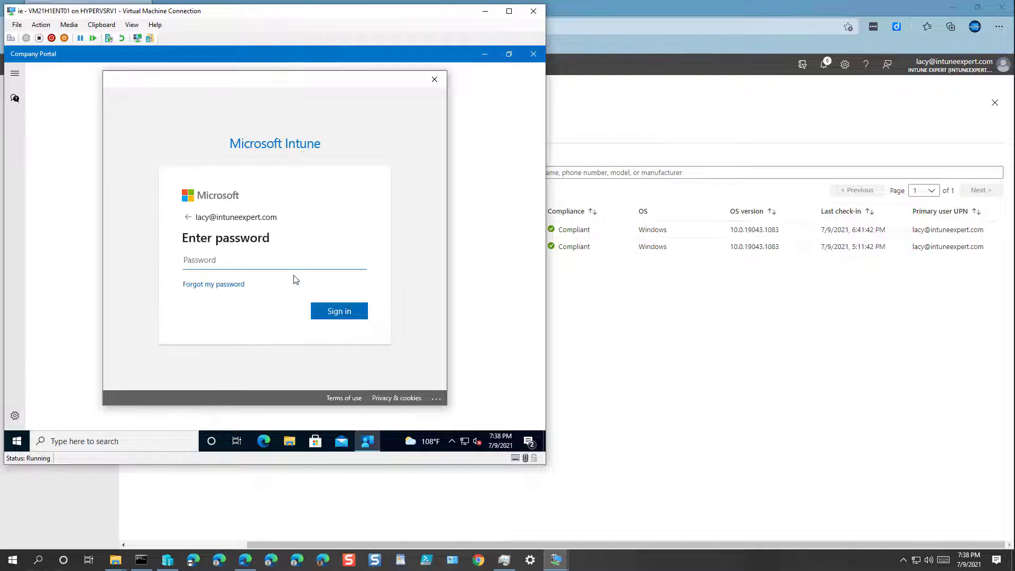
{"action": "type", "text": "•"}
{"action": "key", "text": "Return"}
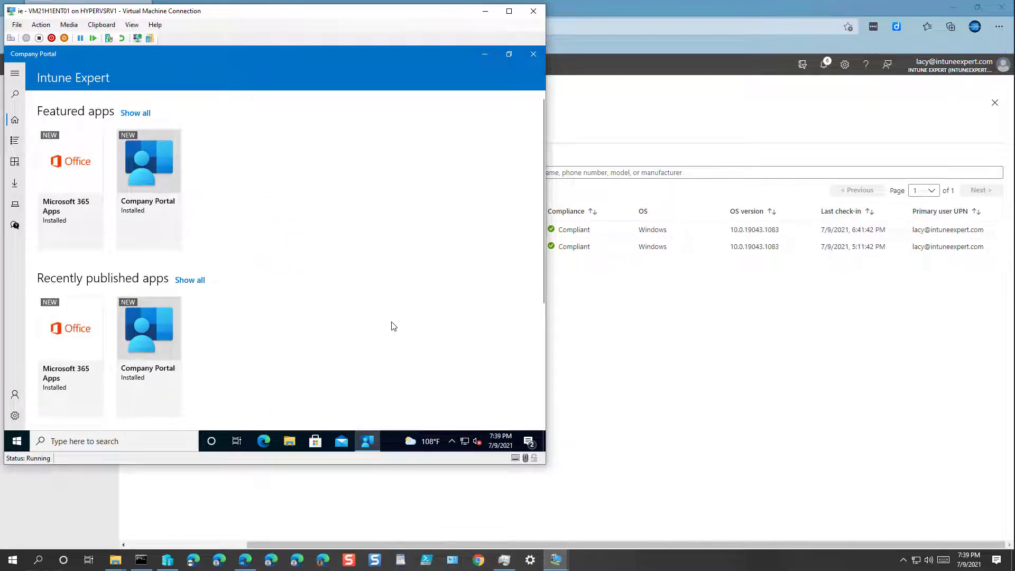
Bring the second VM forward and close its Settings and Company Portal windows
{"action": "left_click", "coordinate": [554, 559]}
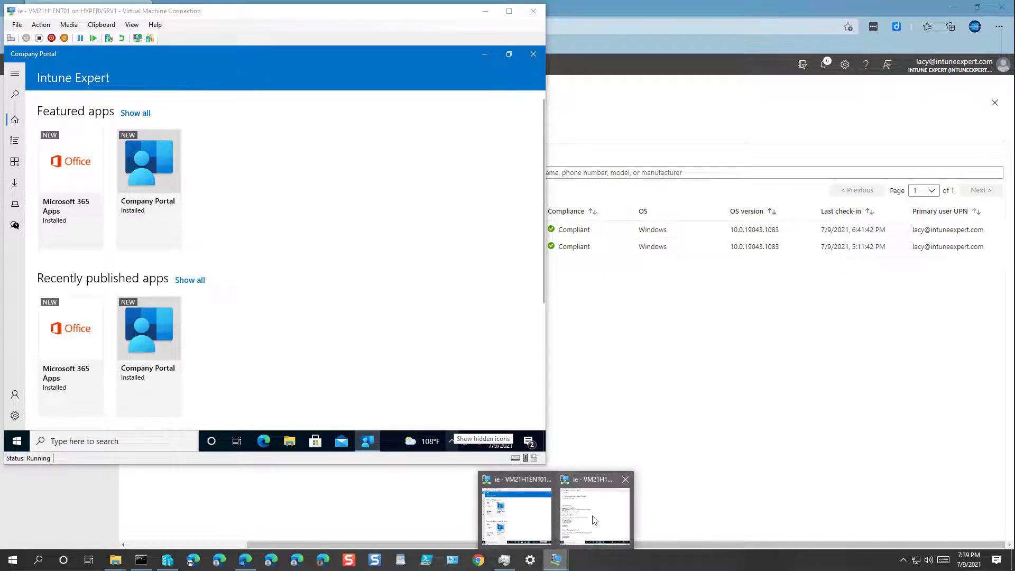
{"action": "left_click", "coordinate": [594, 521]}
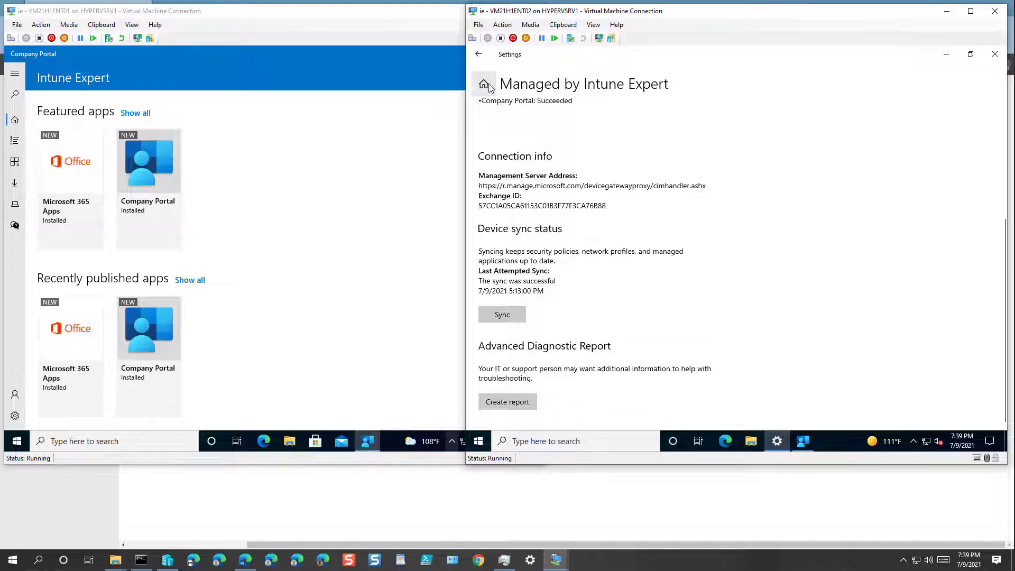
{"action": "left_click", "coordinate": [994, 54]}
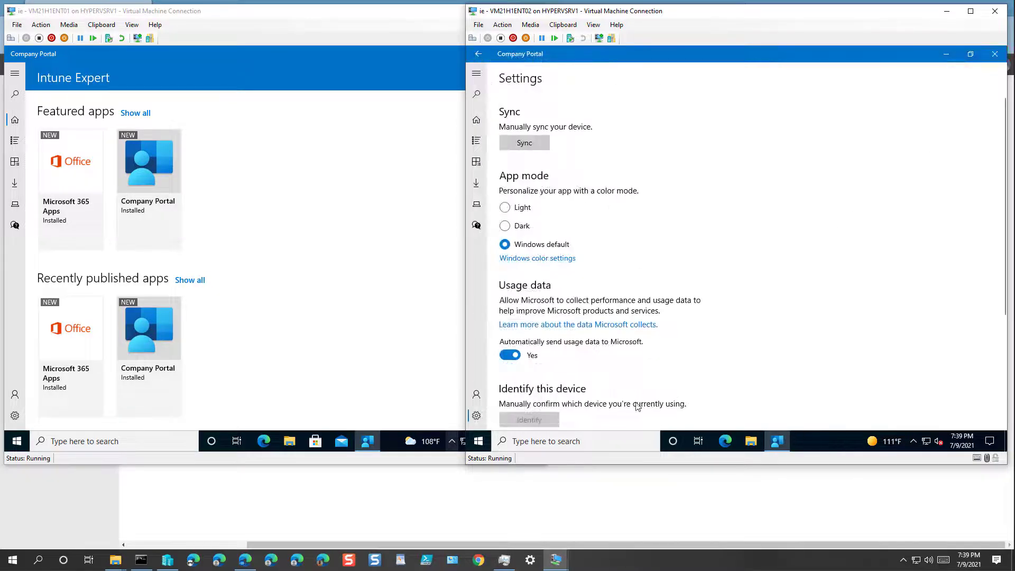
{"action": "left_click", "coordinate": [995, 58]}
In Access work or school, open the work account's Info and start a device sync
{"action": "left_click", "coordinate": [478, 441]}
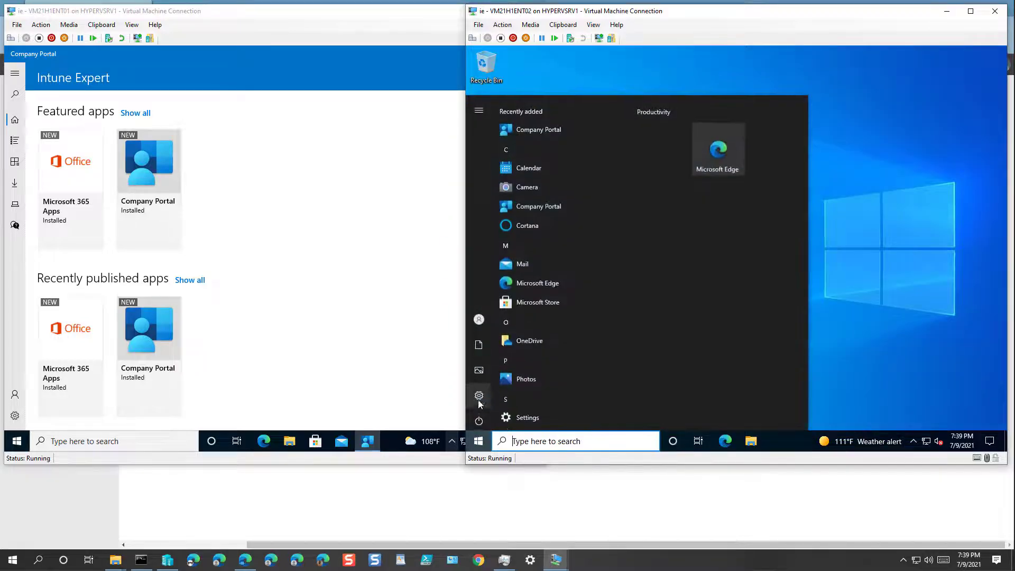
{"action": "left_click", "coordinate": [478, 398]}
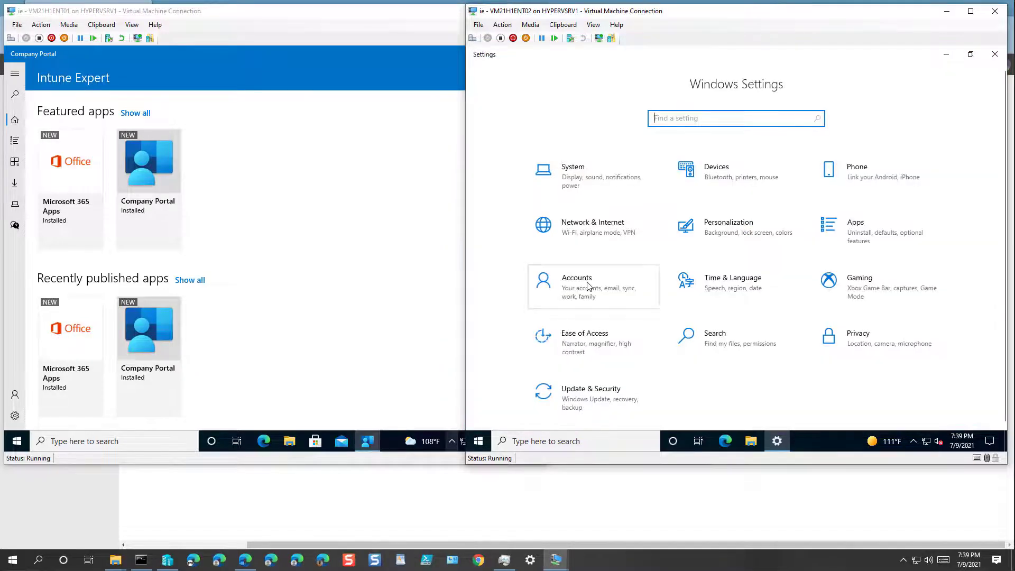
{"action": "left_click", "coordinate": [588, 286]}
{"action": "left_click", "coordinate": [573, 244]}
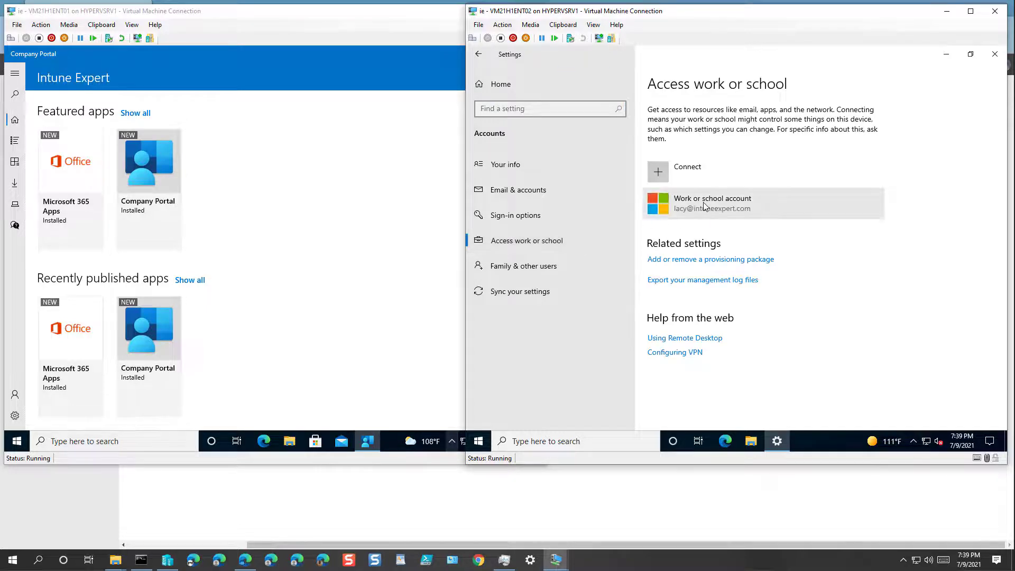
{"action": "left_click", "coordinate": [704, 206]}
{"action": "left_click", "coordinate": [804, 248]}
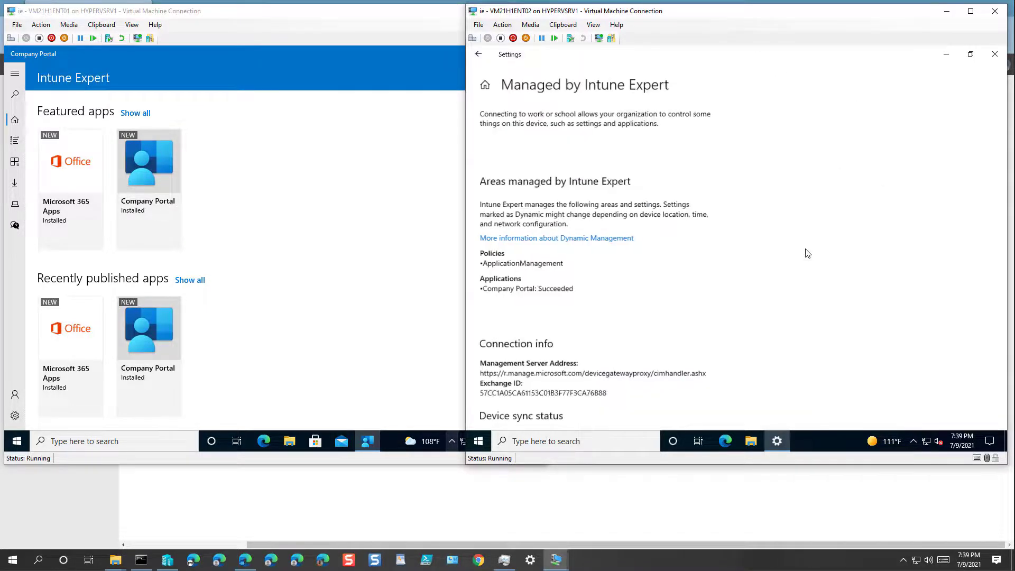
{"action": "scroll", "coordinate": [634, 317], "scroll_direction": "down", "scroll_amount": 5}
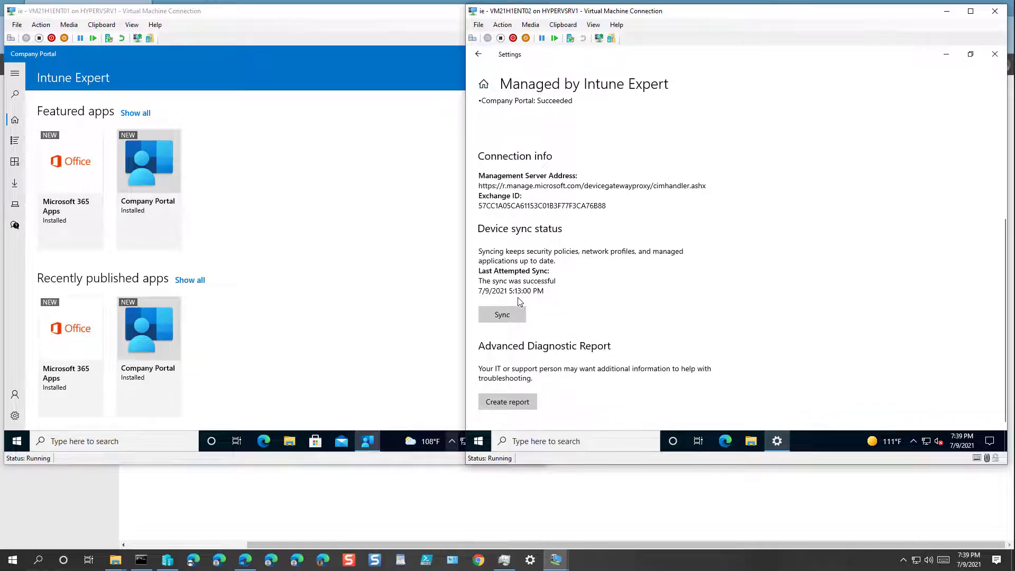
{"action": "left_click", "coordinate": [511, 315]}
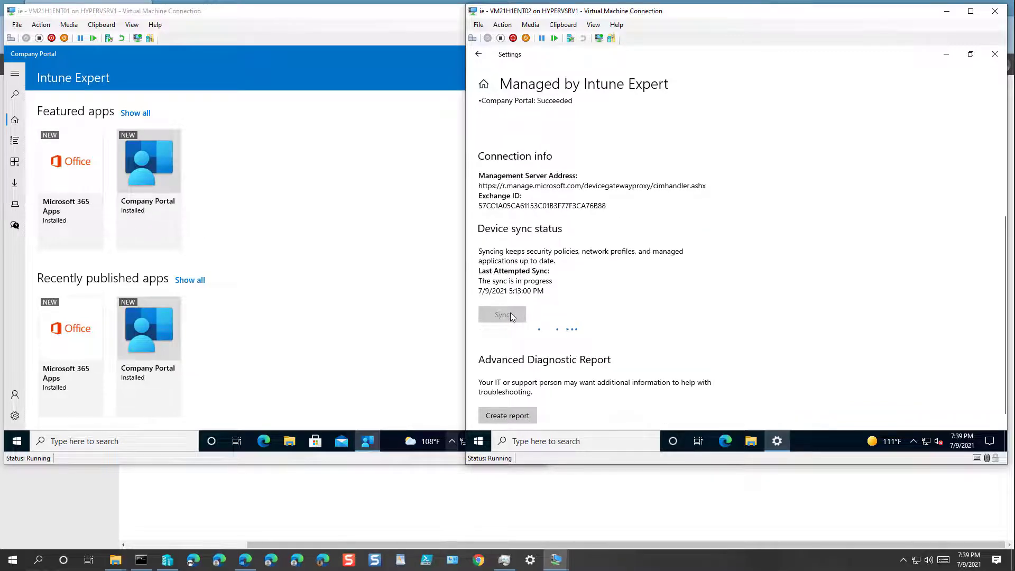
{"action": "left_click", "coordinate": [302, 360]}
On the first VM, open the work account's Intune management info to check its sync status
{"action": "left_click", "coordinate": [17, 439]}
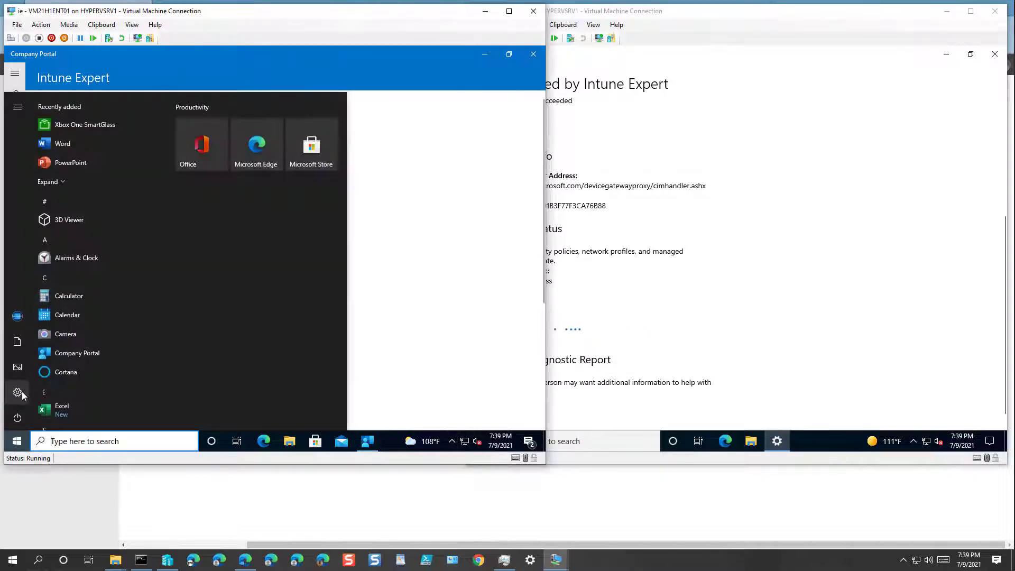
{"action": "left_click", "coordinate": [22, 391]}
{"action": "left_click", "coordinate": [140, 294]}
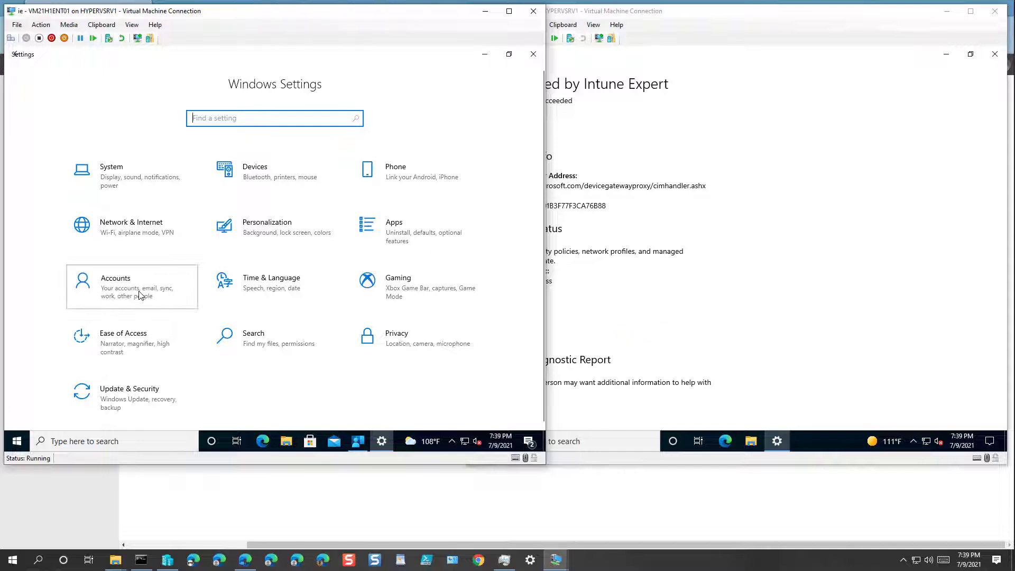
{"action": "left_click", "coordinate": [138, 295]}
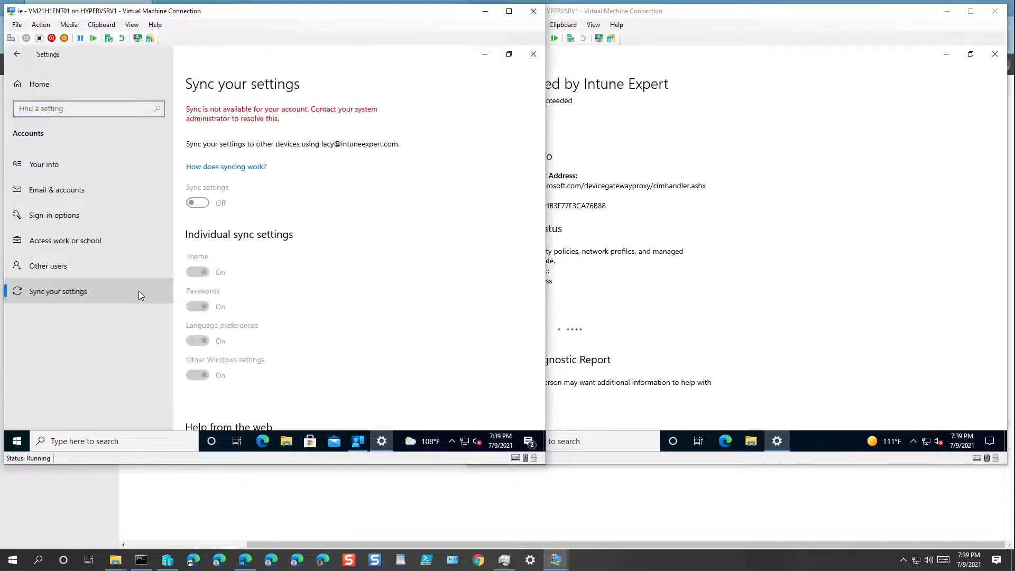
{"action": "left_click", "coordinate": [154, 243]}
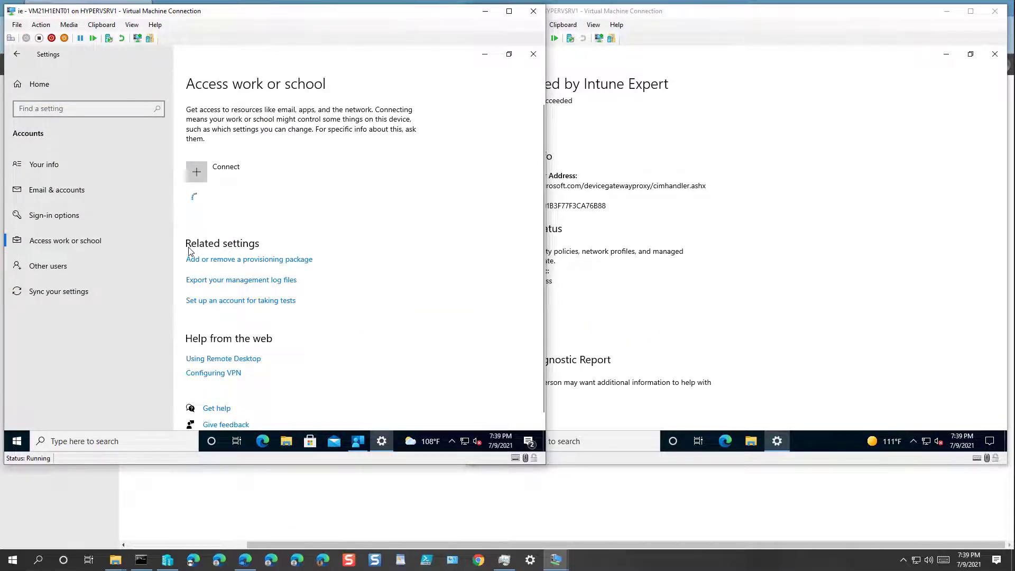
{"action": "left_click", "coordinate": [275, 210]}
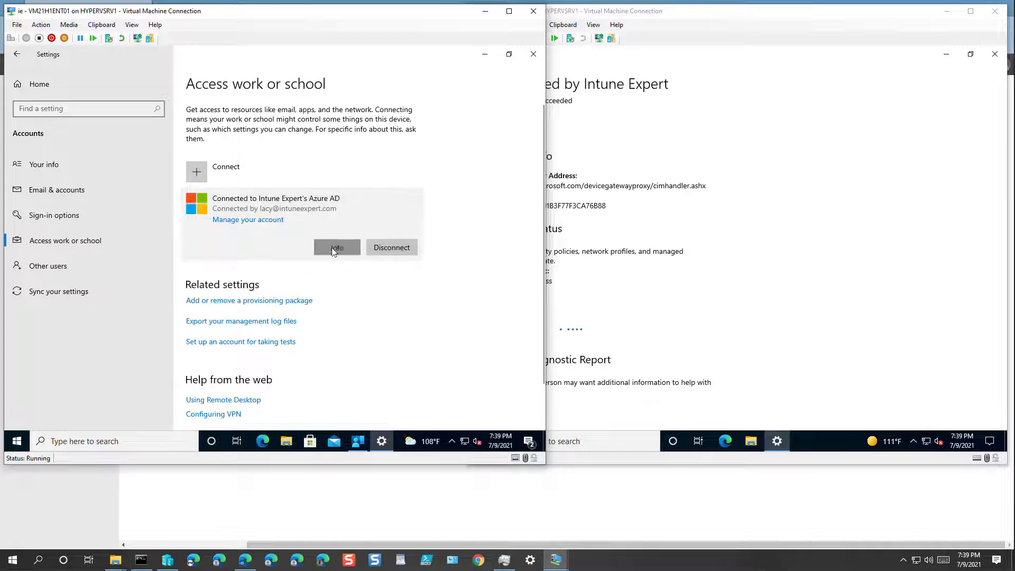
{"action": "left_click", "coordinate": [336, 247]}
{"action": "scroll", "coordinate": [92, 321], "scroll_direction": "down", "scroll_amount": 5}
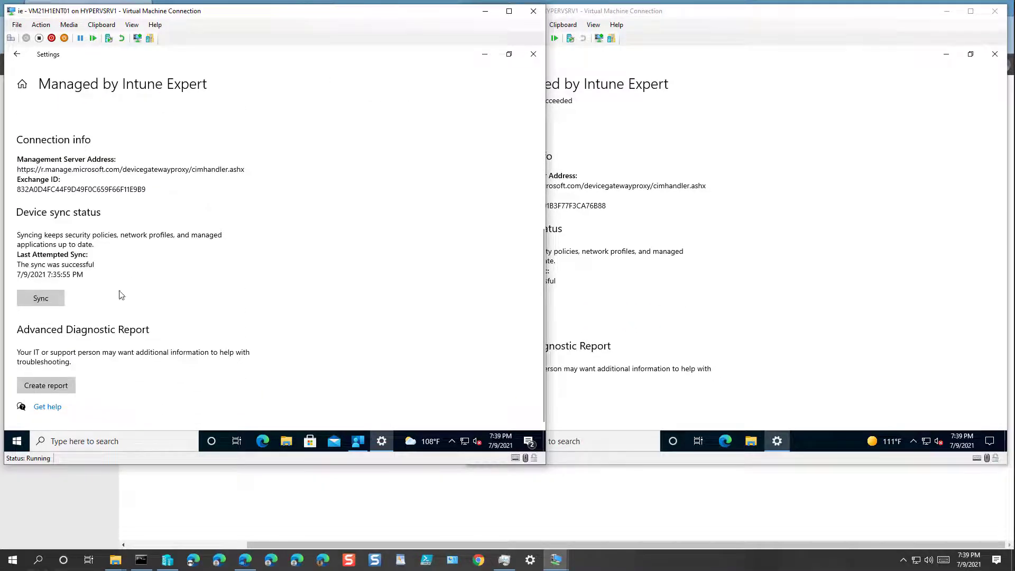
Review the second VM's sync result, then close Settings on the first VM
{"action": "left_click", "coordinate": [642, 326]}
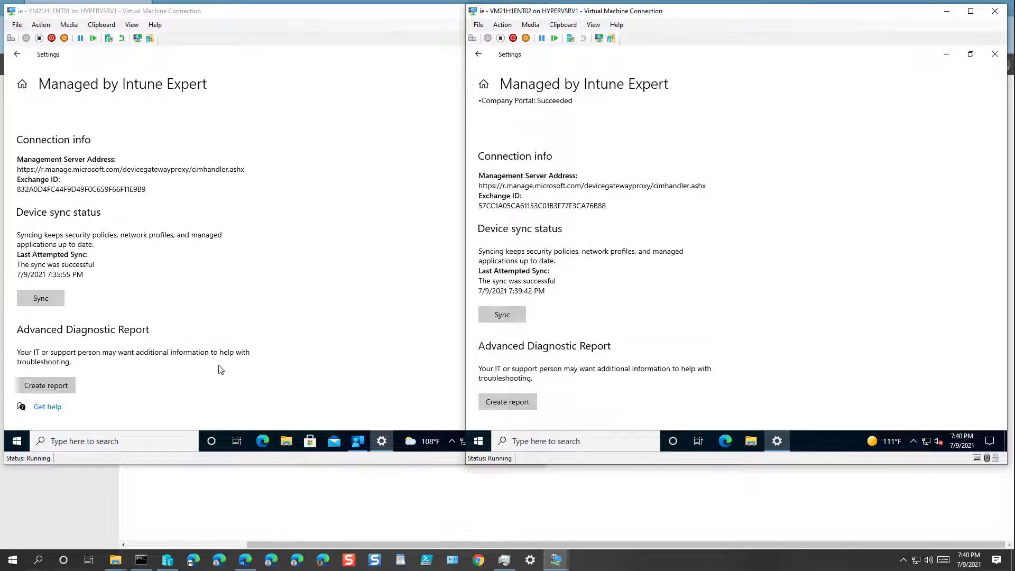
{"action": "left_click", "coordinate": [371, 315]}
{"action": "left_click", "coordinate": [532, 53]}
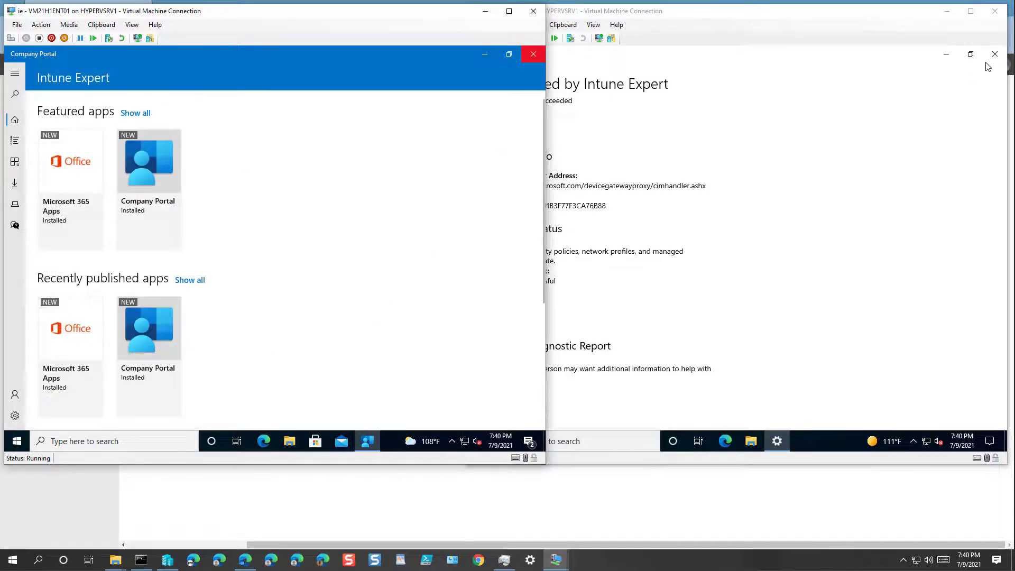
Close Settings on the second VM and Company Portal on the first, then reopen Windows Settings
{"action": "left_click", "coordinate": [995, 54]}
{"action": "left_click", "coordinate": [419, 125]}
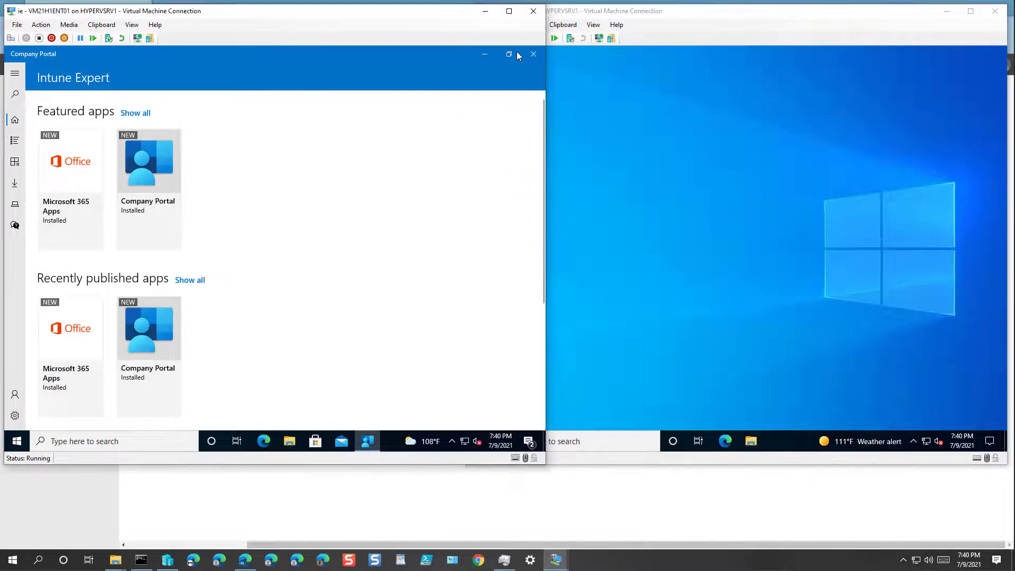
{"action": "left_click", "coordinate": [532, 54]}
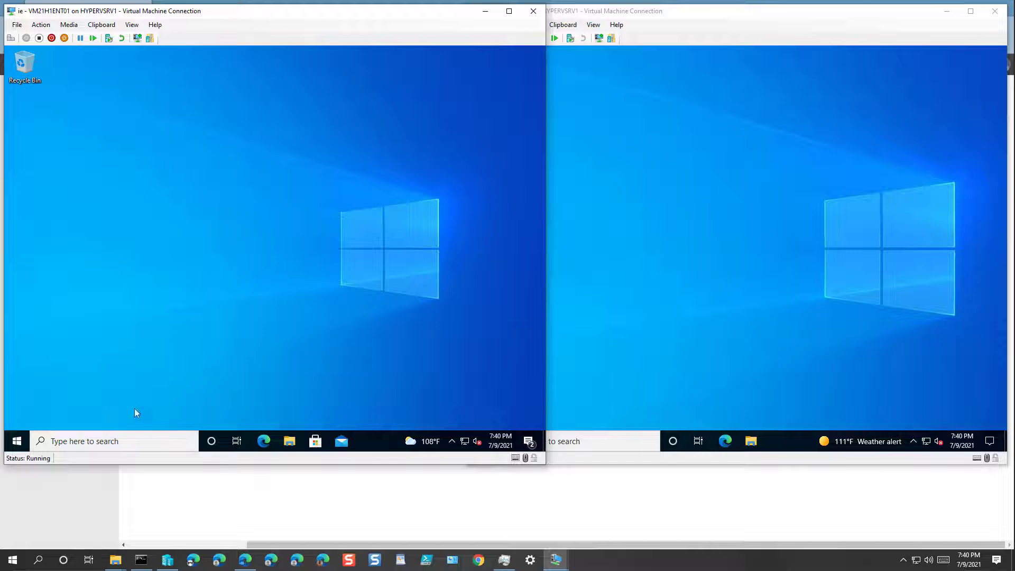
{"action": "left_click", "coordinate": [19, 437]}
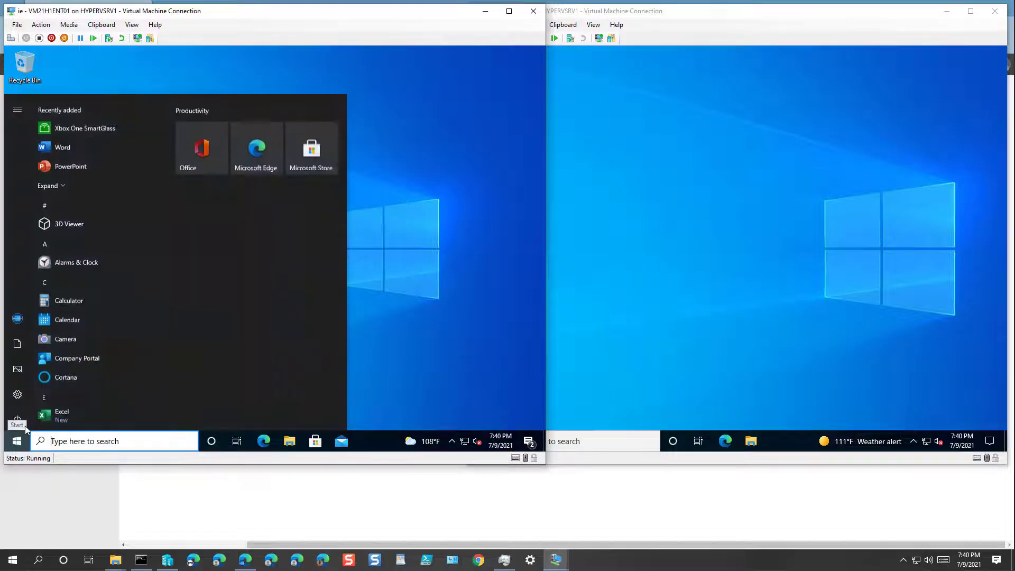
{"action": "mouse_move", "coordinate": [20, 397]}
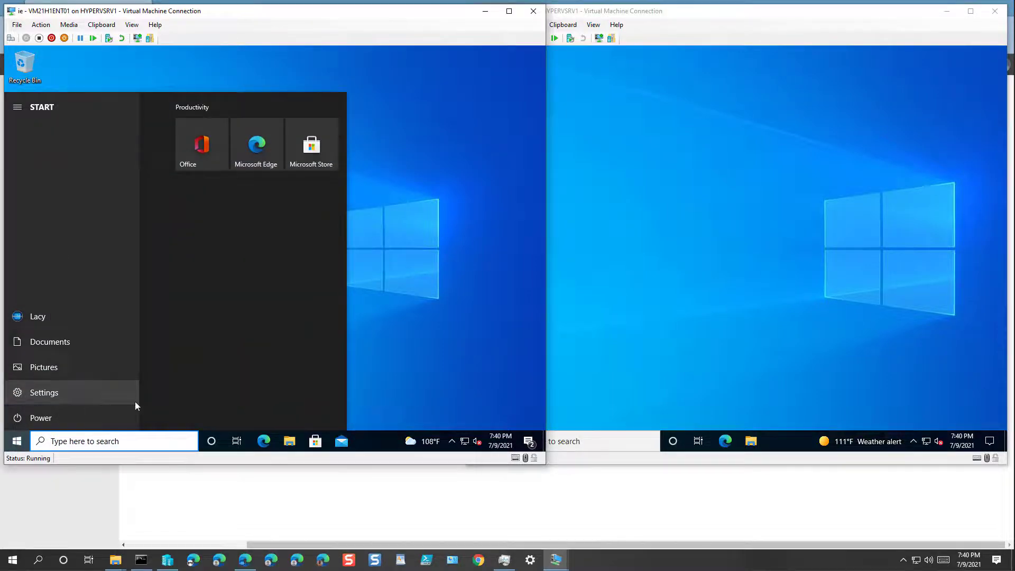
{"action": "left_click", "coordinate": [135, 401]}
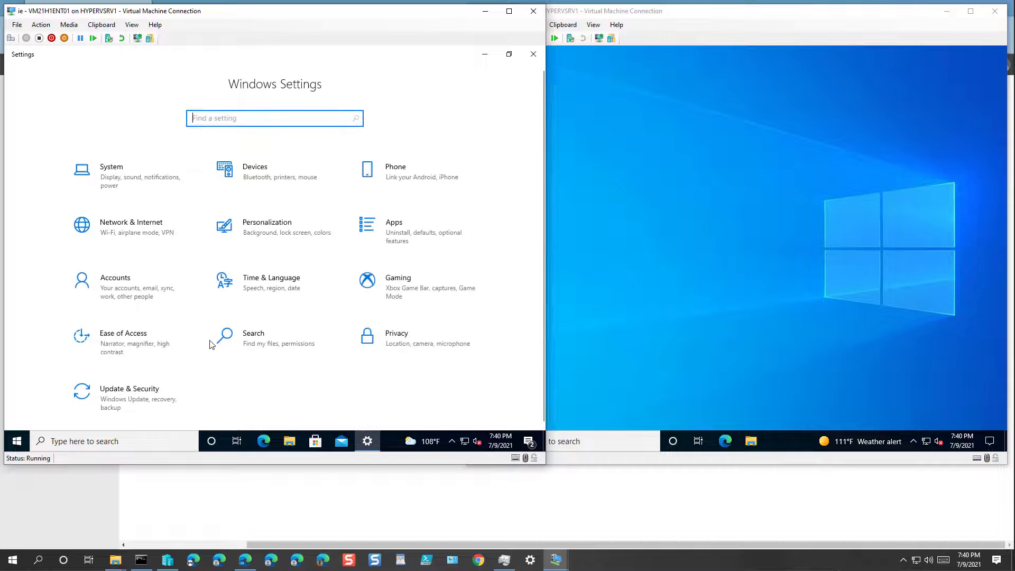
Relaunch Company Portal and confirm Apps lists only Company Portal and Microsoft 365 Apps, no Chrome
{"action": "left_click", "coordinate": [153, 292]}
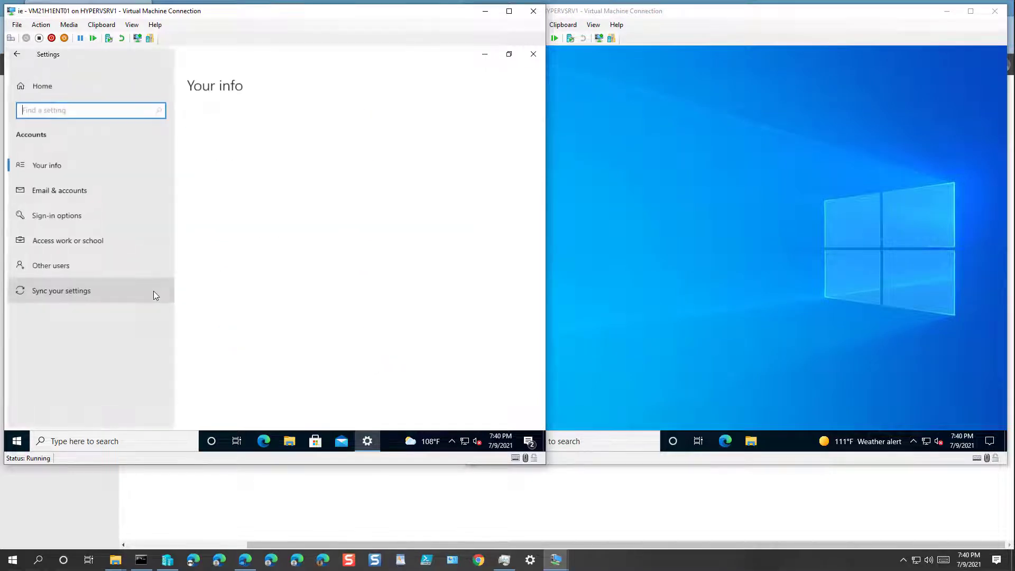
{"action": "left_click", "coordinate": [532, 54]}
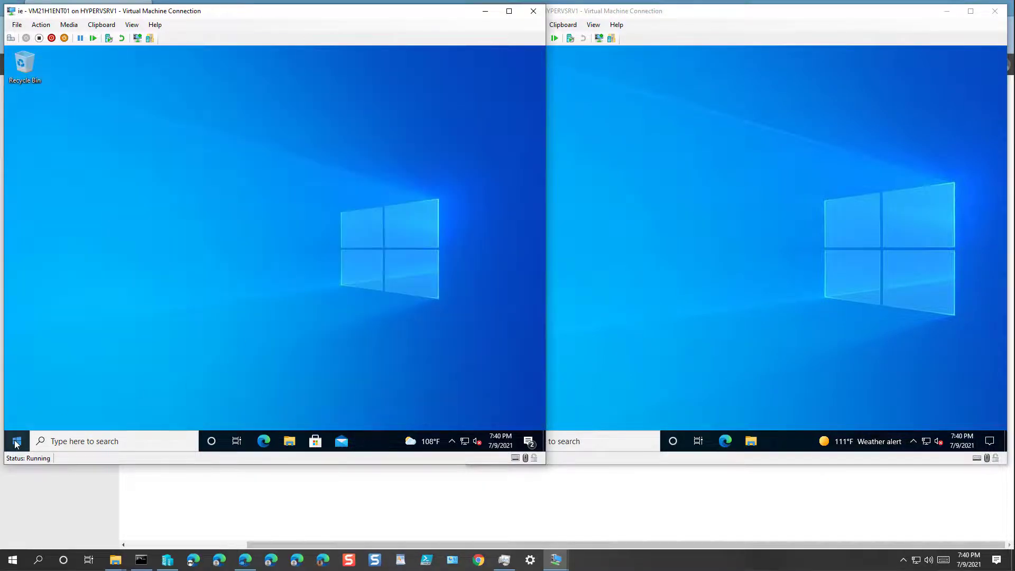
{"action": "left_click", "coordinate": [16, 441]}
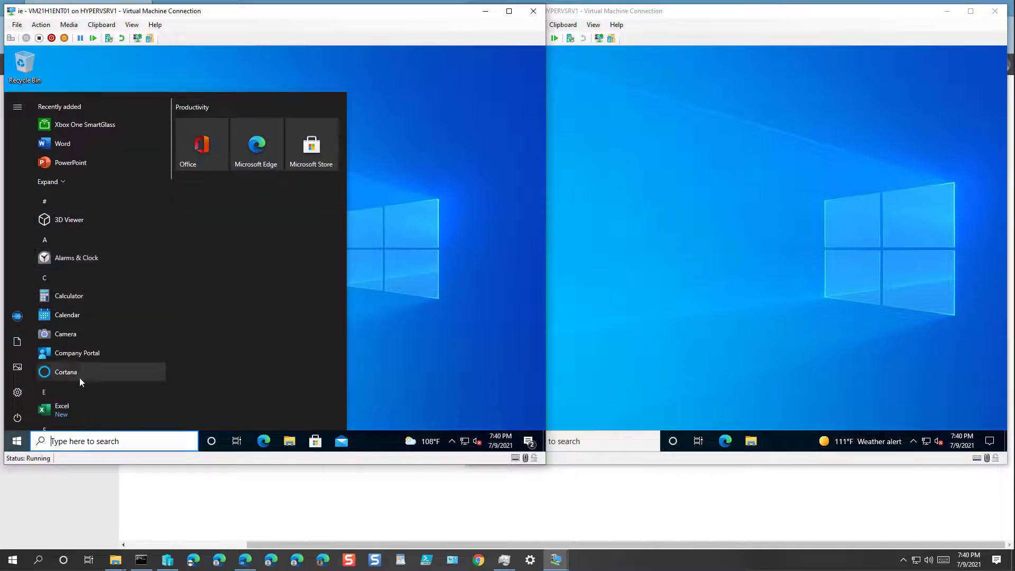
{"action": "left_click", "coordinate": [84, 351]}
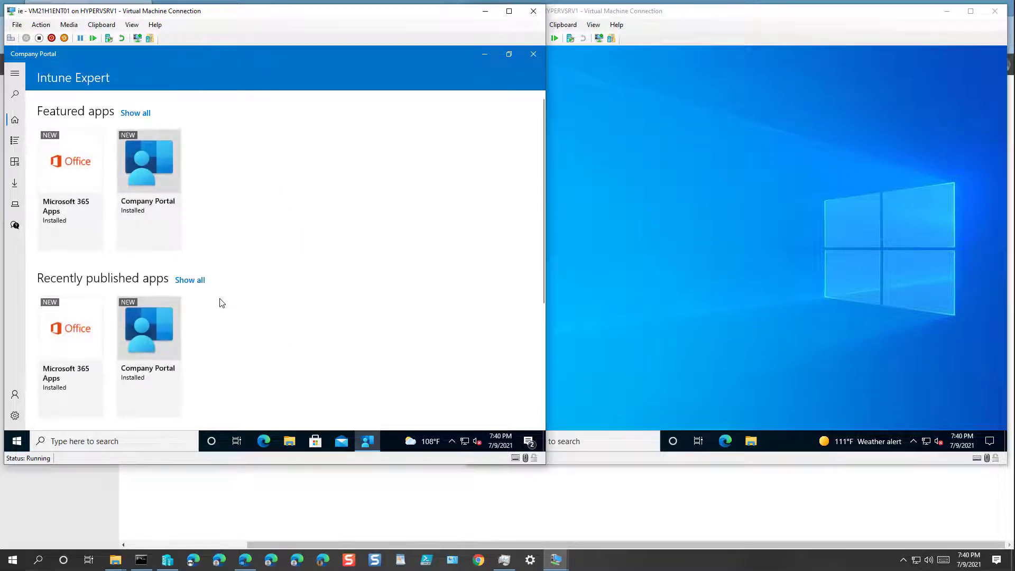
{"action": "scroll", "coordinate": [222, 302], "scroll_direction": "down", "scroll_amount": 4}
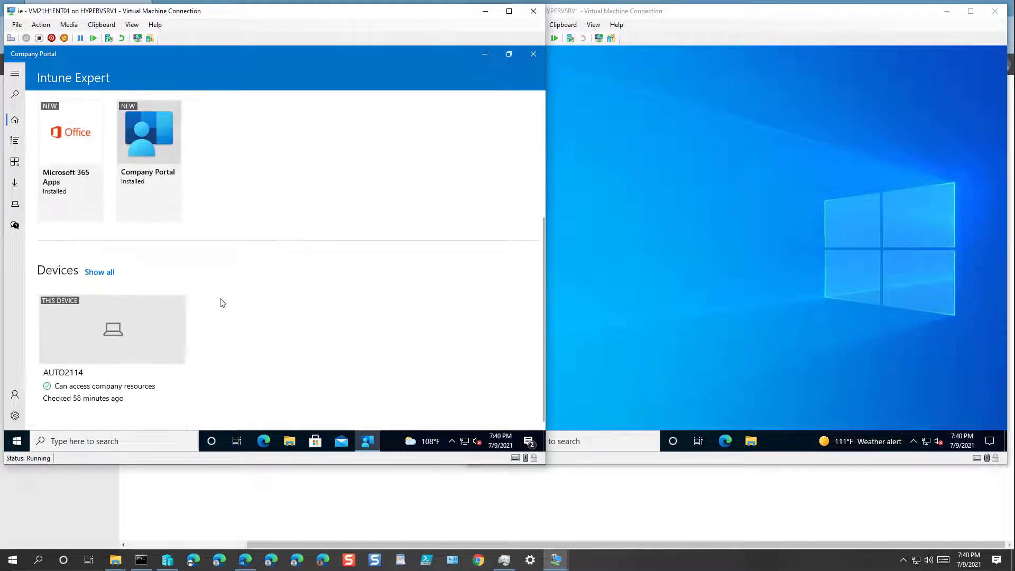
{"action": "scroll", "coordinate": [222, 303], "scroll_direction": "up", "scroll_amount": 4}
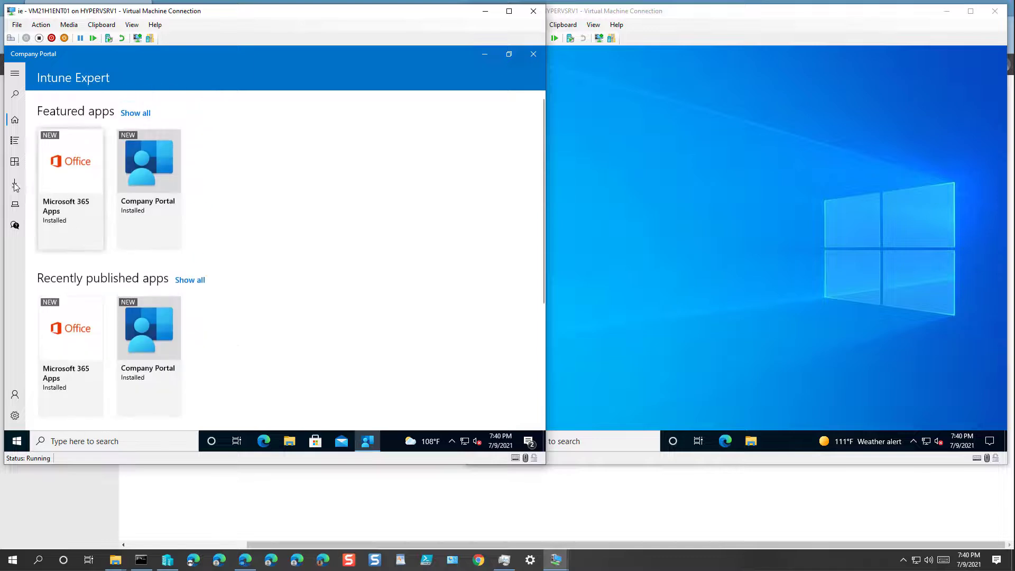
{"action": "left_click", "coordinate": [15, 141]}
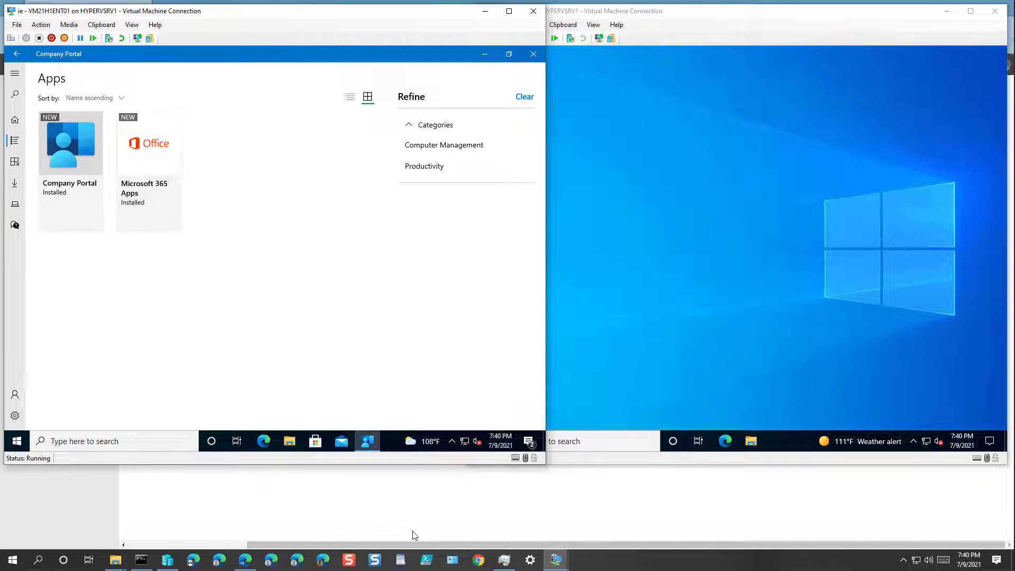
Return to Endpoint Manager admin center and list the Windows apps
{"action": "left_click", "coordinate": [321, 561]}
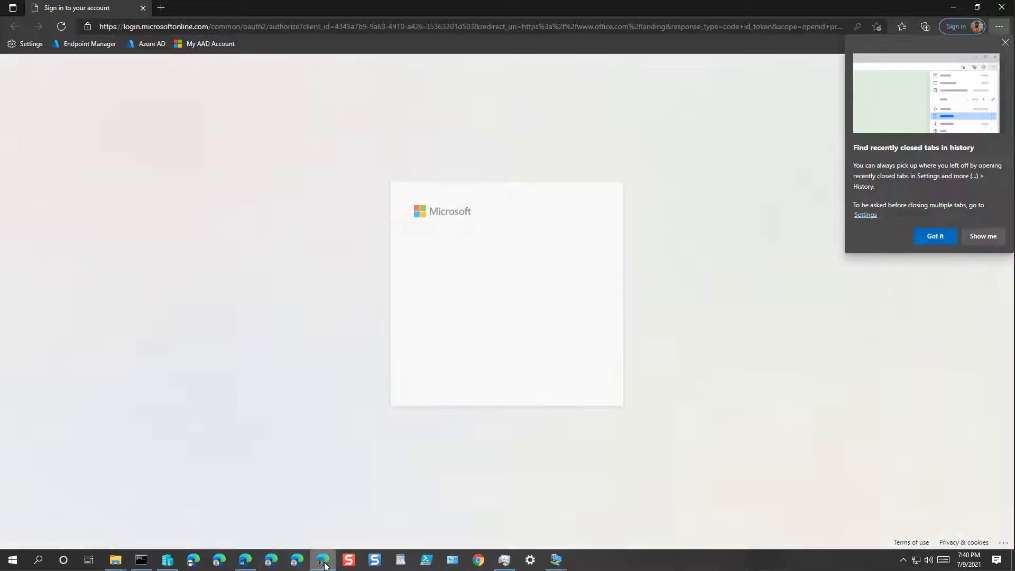
{"action": "left_click", "coordinate": [321, 560]}
{"action": "left_click", "coordinate": [242, 561]}
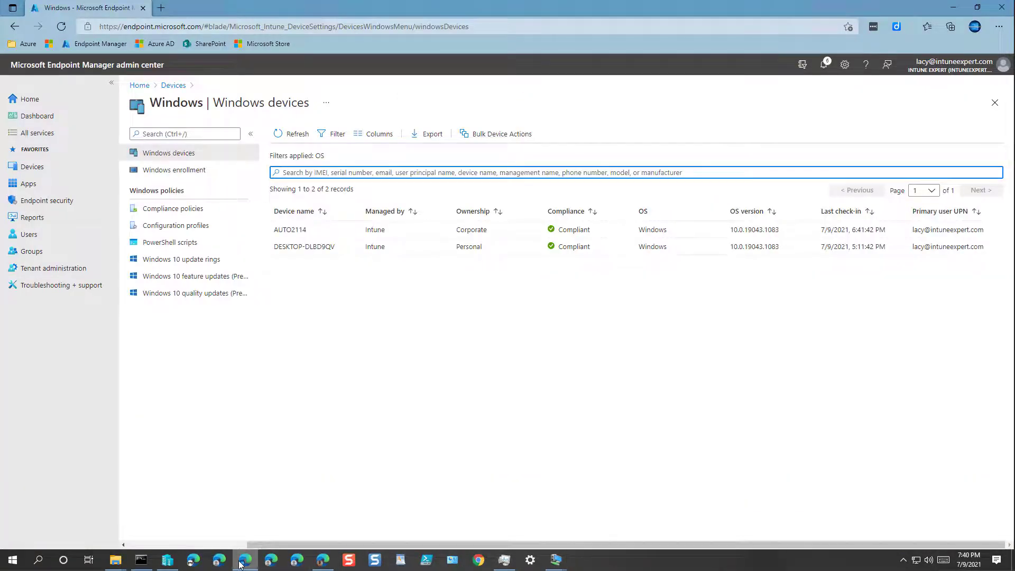
{"action": "left_click", "coordinate": [24, 185]}
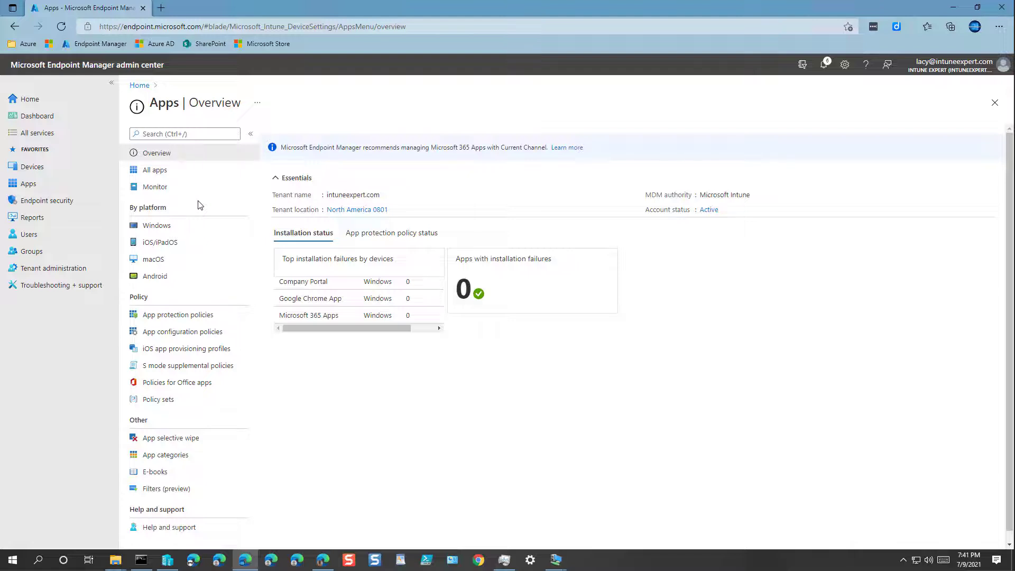
{"action": "left_click", "coordinate": [165, 172]}
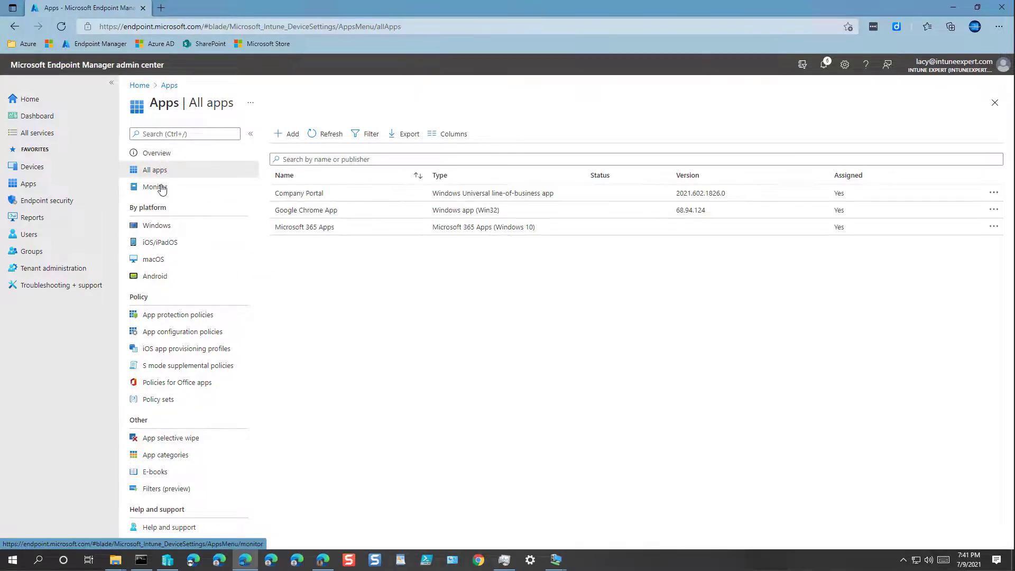
{"action": "left_click", "coordinate": [159, 225]}
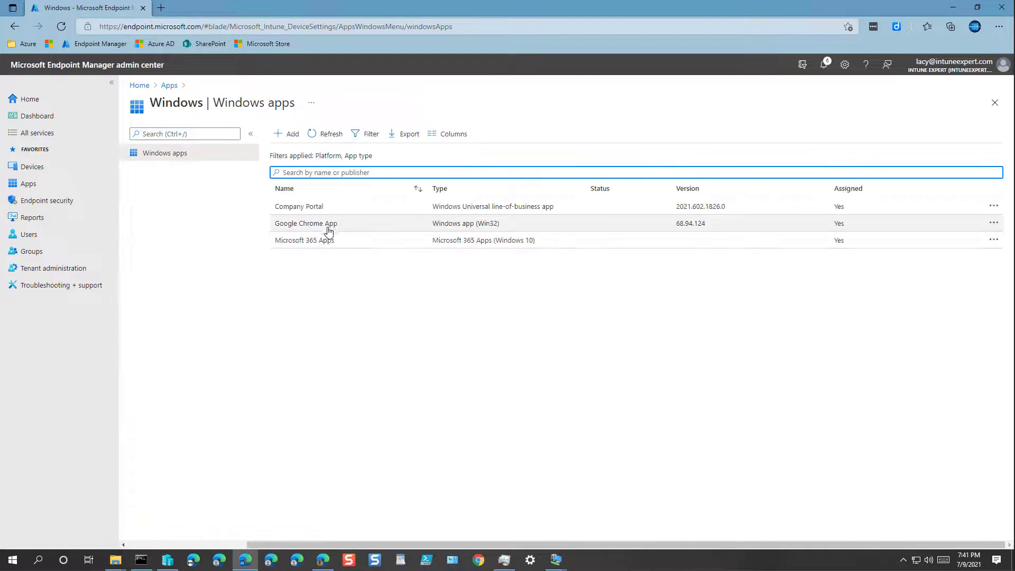
Review Google Chrome App's Available assignment to Intune-All-Users, then go to the Devices overview
{"action": "left_click", "coordinate": [327, 225]}
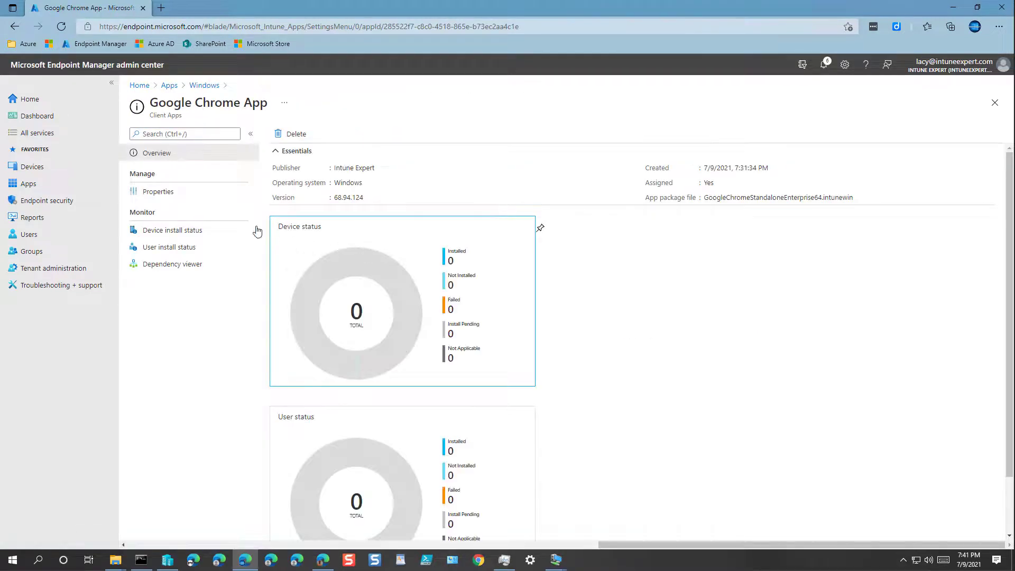
{"action": "left_click", "coordinate": [179, 195]}
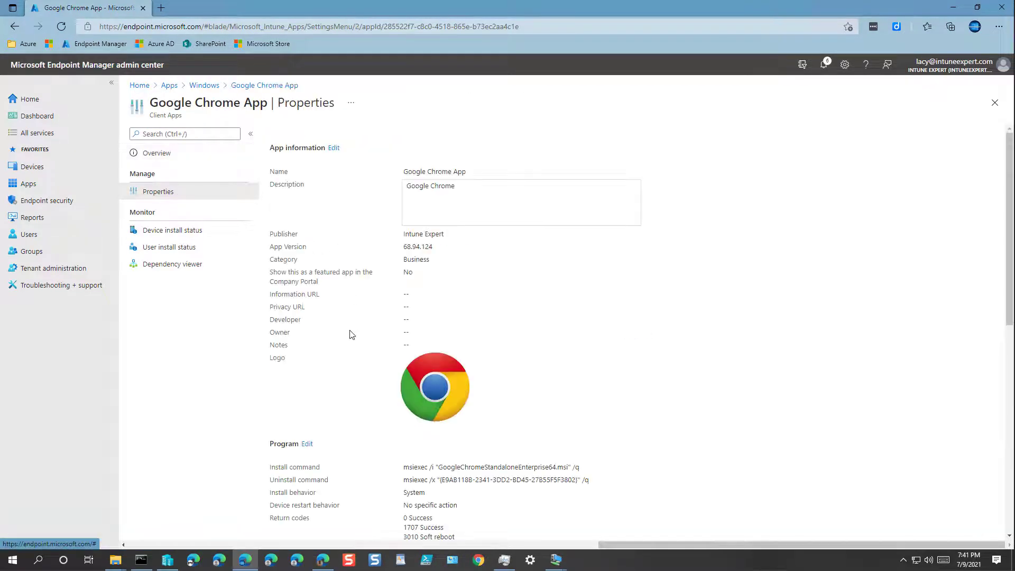
{"action": "scroll", "coordinate": [422, 376], "scroll_direction": "down", "scroll_amount": 10}
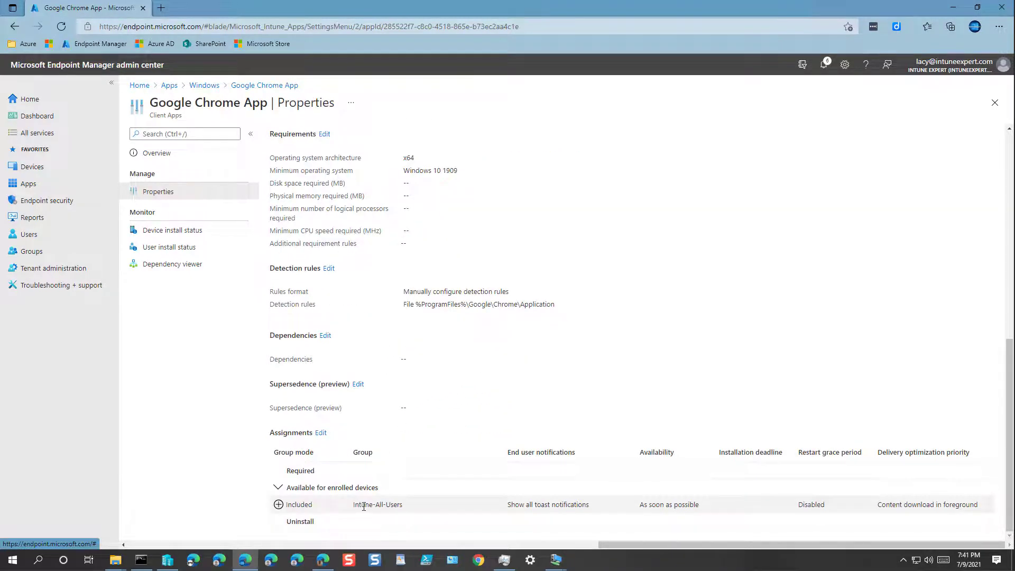
{"action": "left_click_drag", "start_coordinate": [353, 506], "coordinate": [403, 506]}
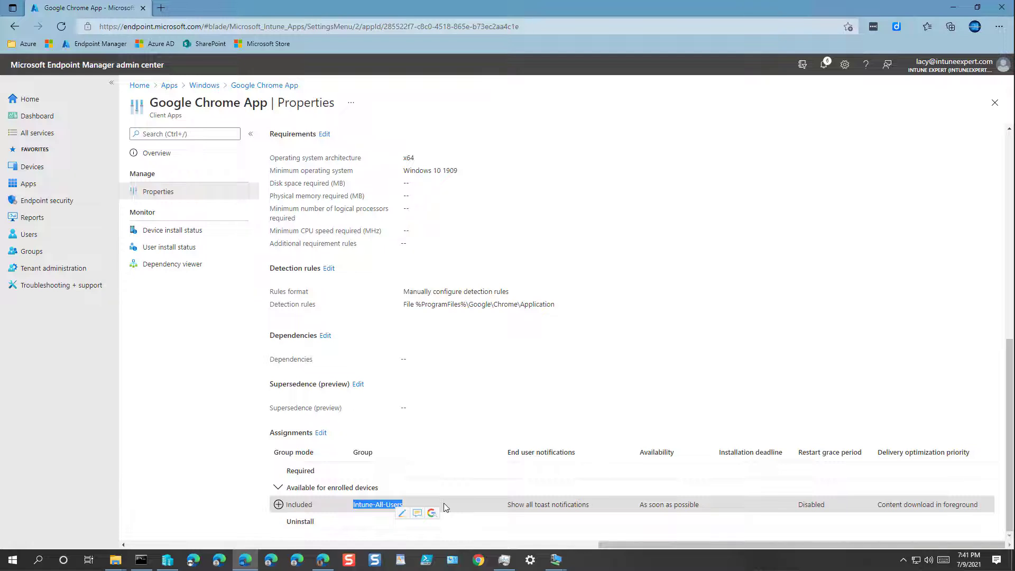
{"action": "left_click", "coordinate": [34, 168]}
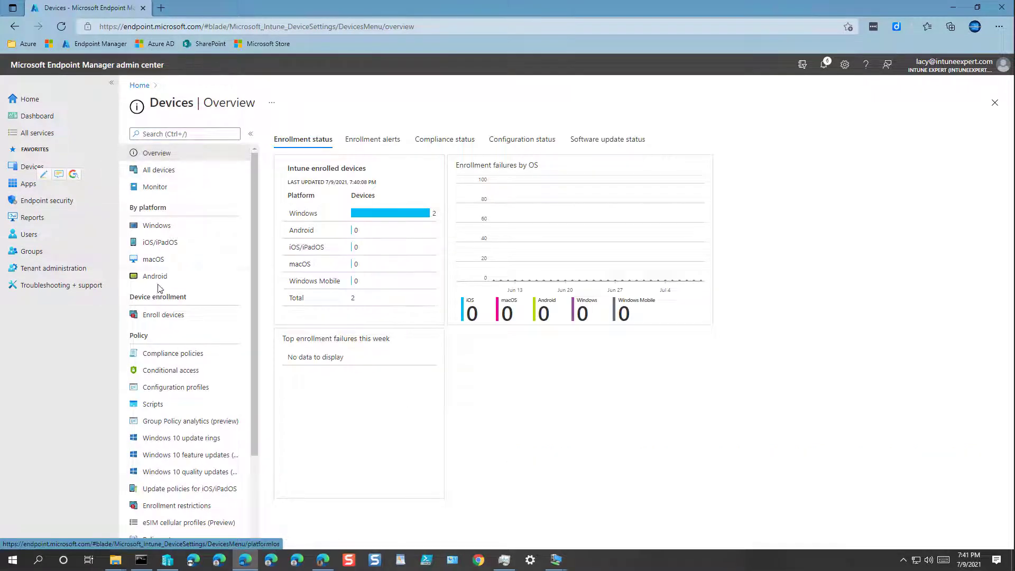
Find the Intune-All-Users group by pasting its name into the search, and review its members
{"action": "left_click", "coordinate": [32, 252]}
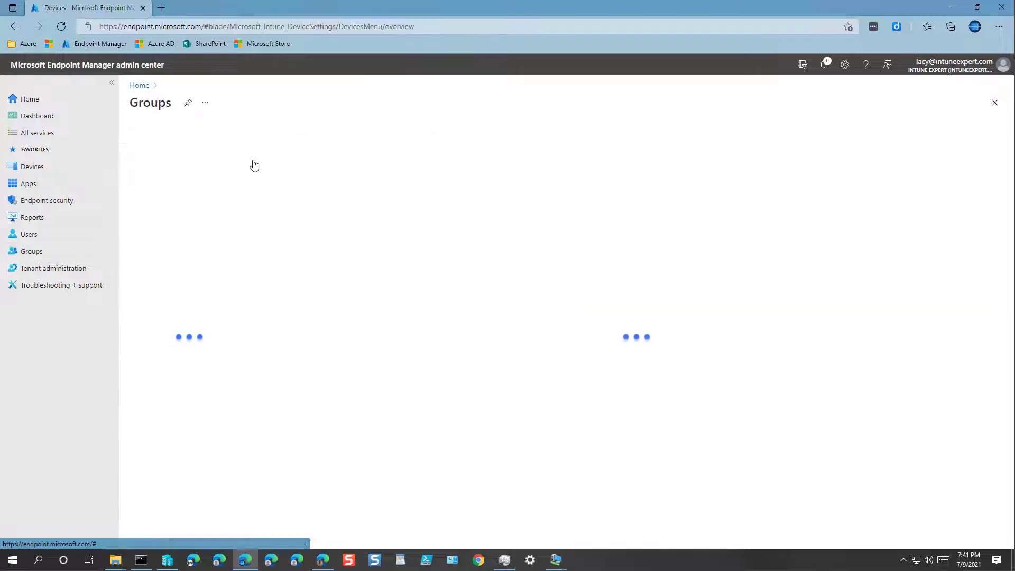
{"action": "right_click", "coordinate": [300, 185]}
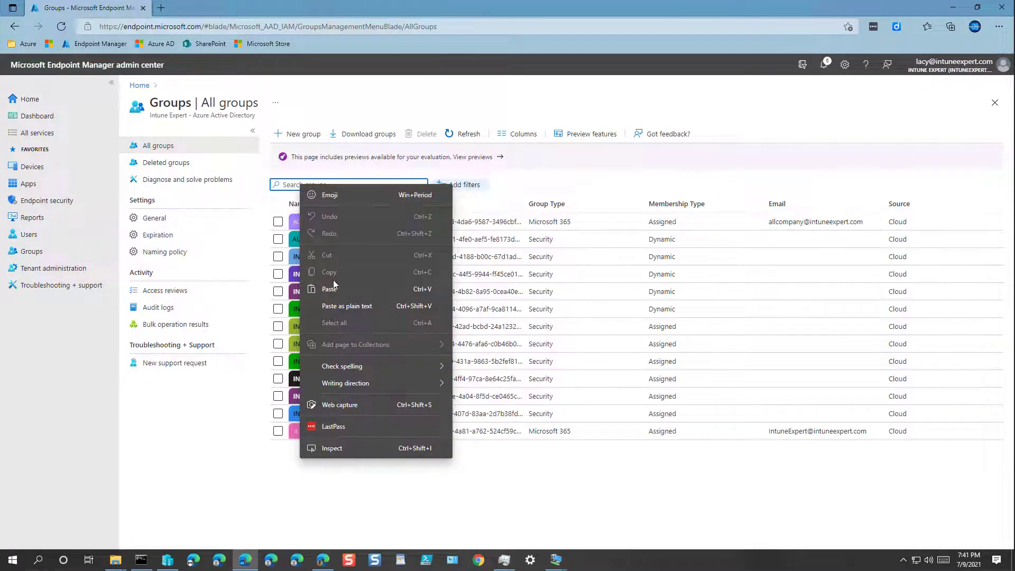
{"action": "left_click", "coordinate": [333, 288]}
{"action": "left_click", "coordinate": [346, 222]}
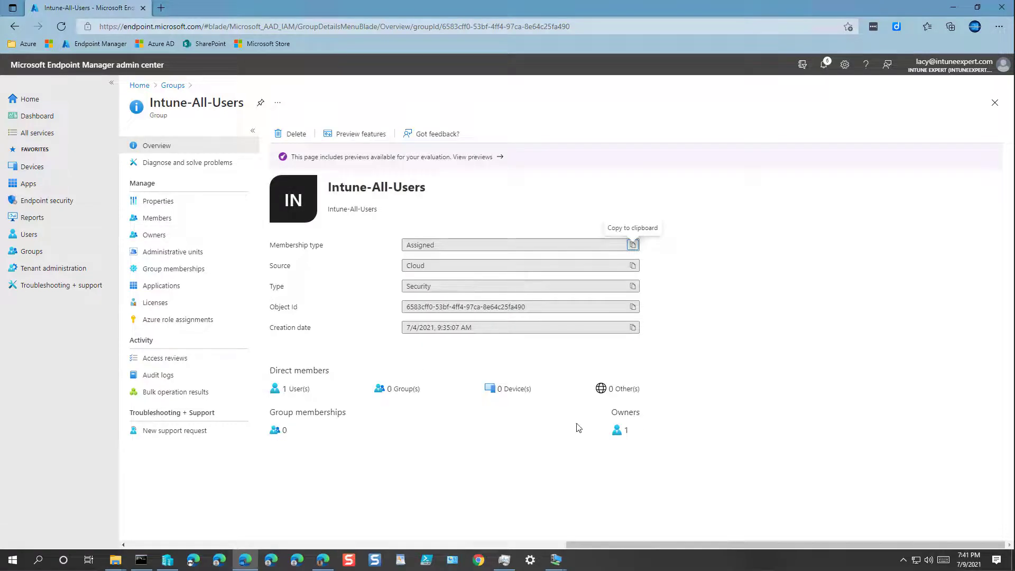
{"action": "left_click", "coordinate": [182, 217]}
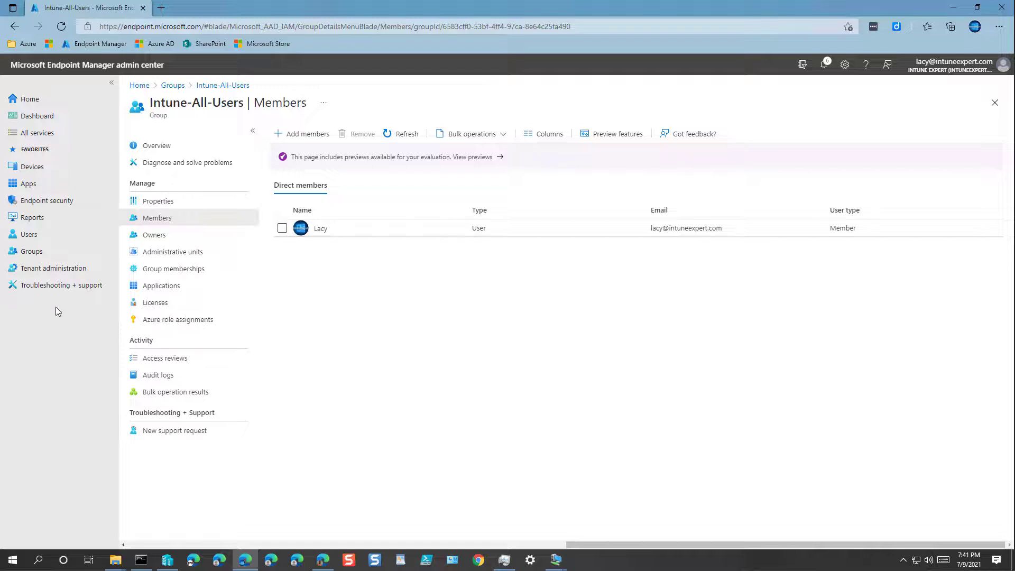
Troubleshoot the group's member to confirm three Available apps, including Google Chrome App
{"action": "left_click", "coordinate": [59, 288]}
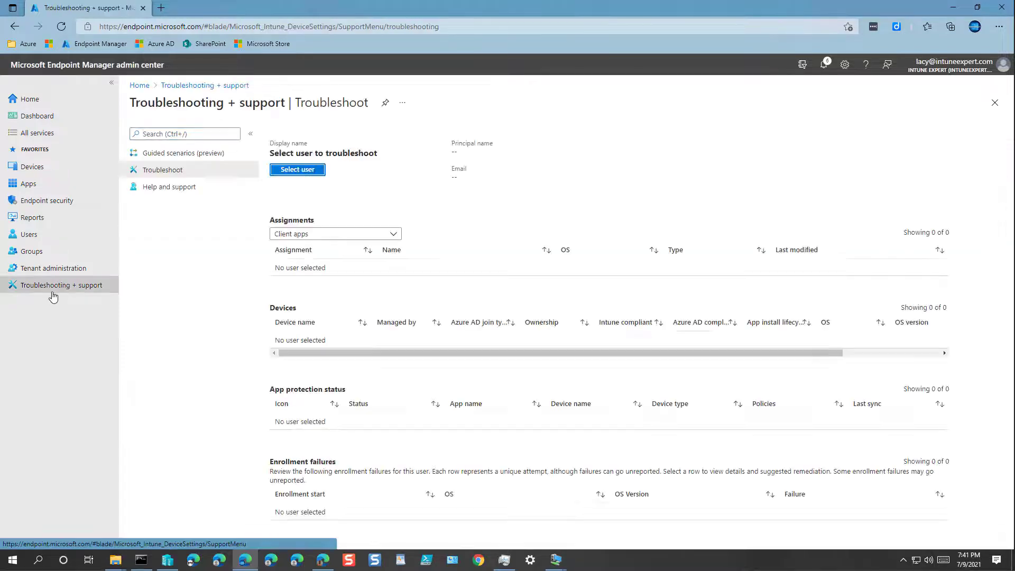
{"action": "left_click", "coordinate": [297, 170]}
{"action": "left_click", "coordinate": [809, 191]}
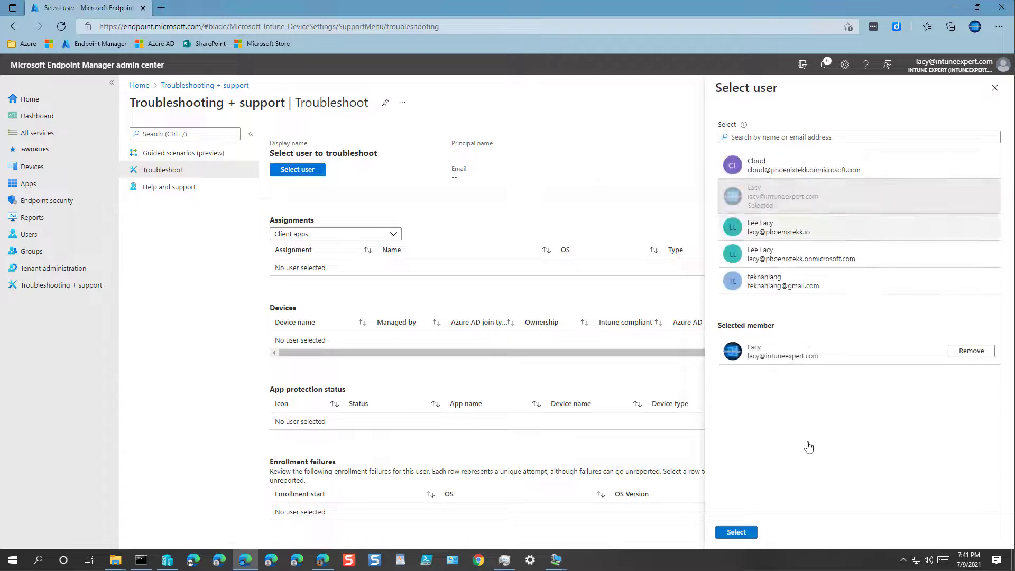
{"action": "left_click", "coordinate": [736, 531]}
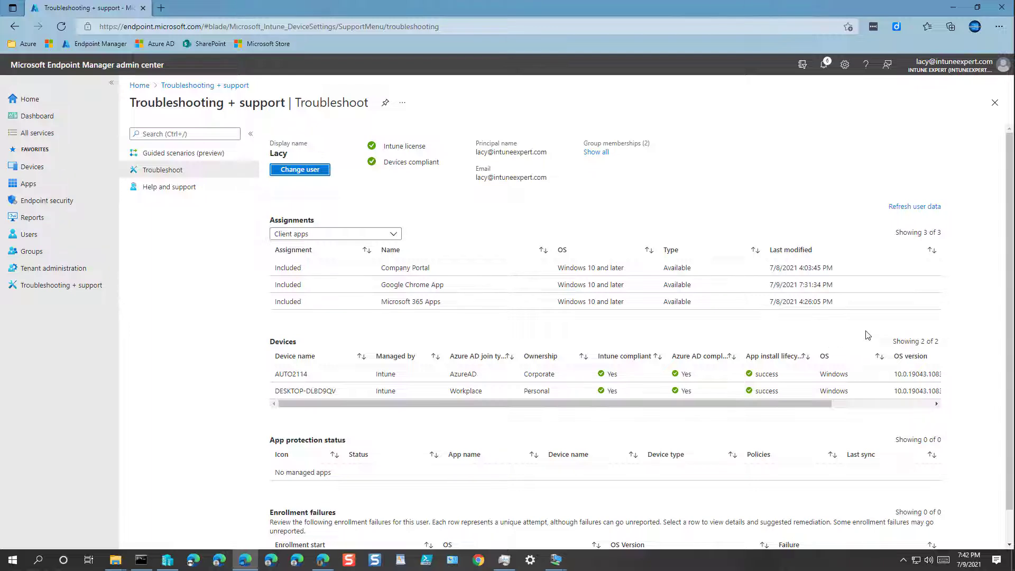
{"action": "left_click", "coordinate": [555, 559]}
Launch Company Portal on the second test VM and view all its featured apps
{"action": "left_click", "coordinate": [595, 516]}
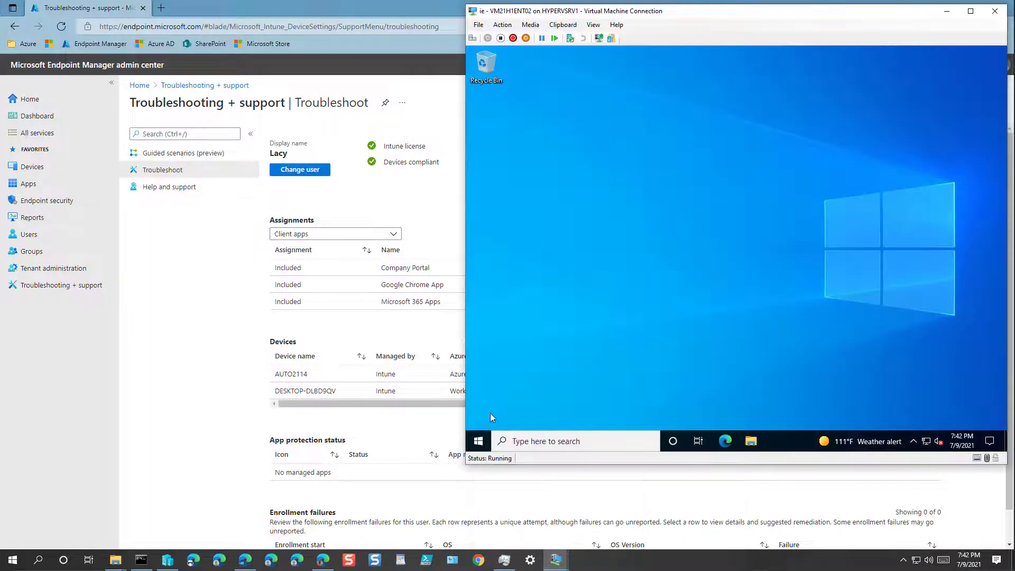
{"action": "left_click", "coordinate": [478, 441]}
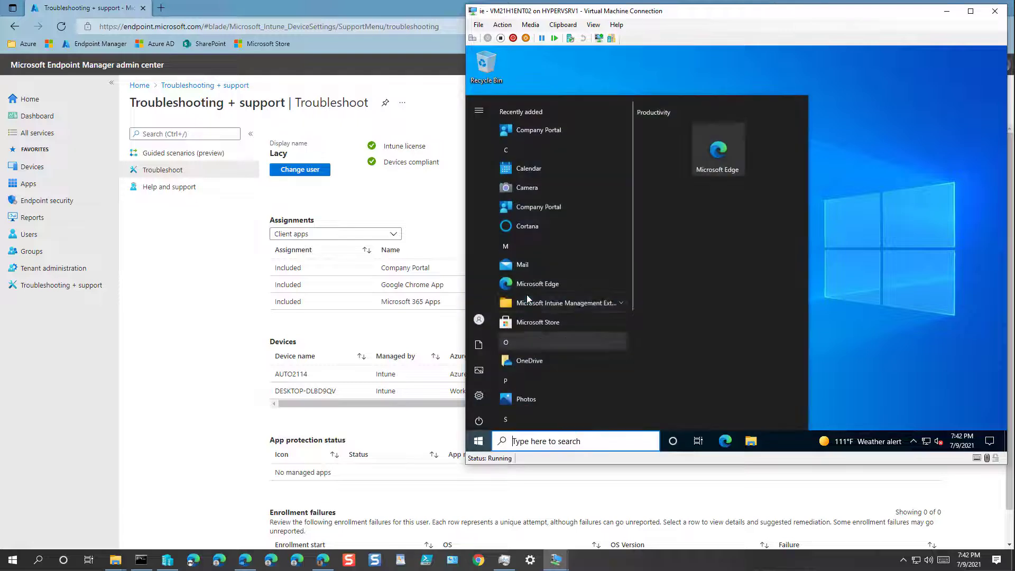
{"action": "left_click", "coordinate": [533, 128]}
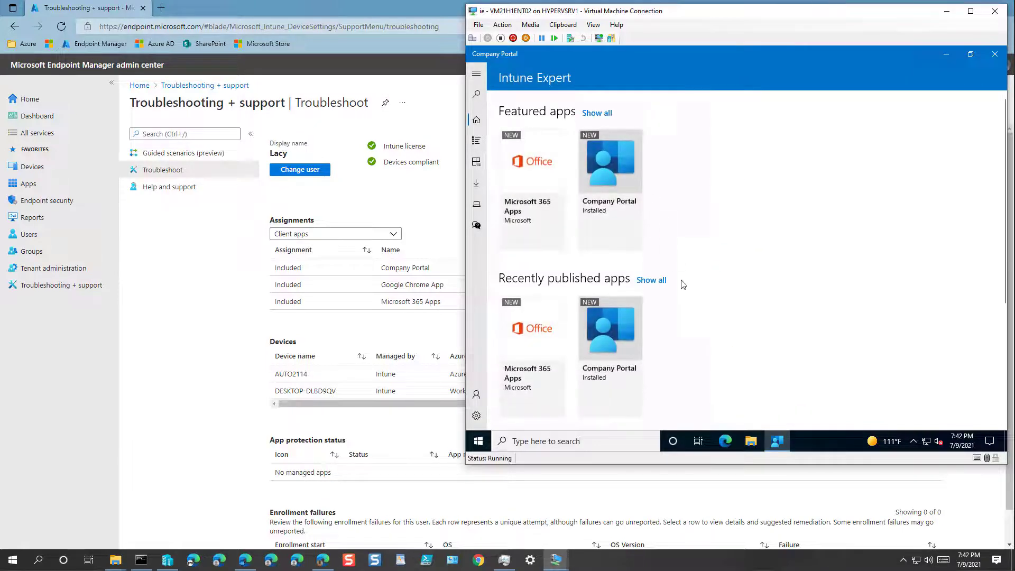
{"action": "left_click", "coordinate": [605, 112]}
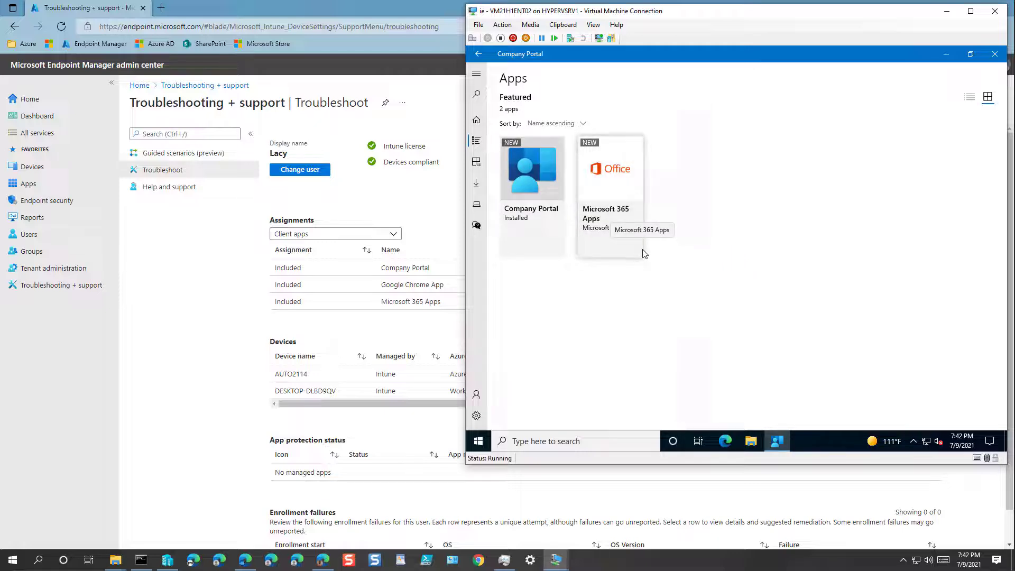
Sync the device with Intune, then check that Apps lists only Company Portal and Microsoft 365 Apps
{"action": "left_click", "coordinate": [476, 416]}
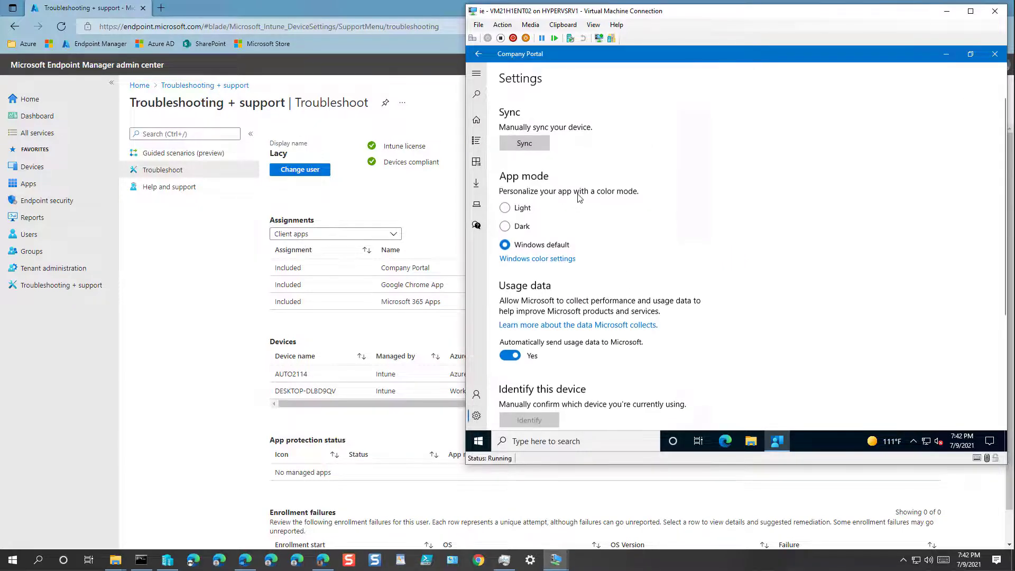
{"action": "left_click", "coordinate": [524, 142]}
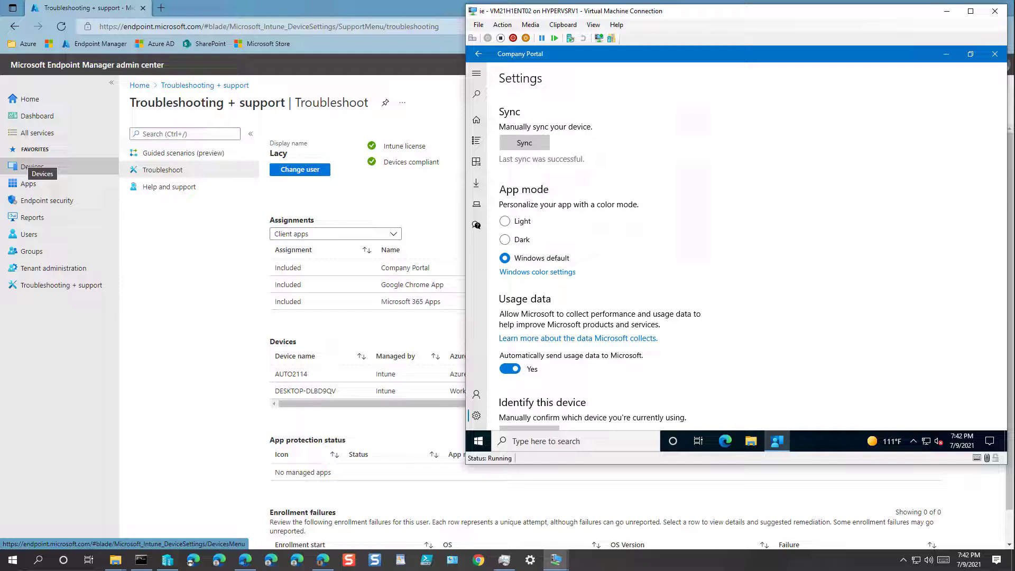
{"action": "left_click", "coordinate": [478, 54]}
{"action": "left_click", "coordinate": [477, 120]}
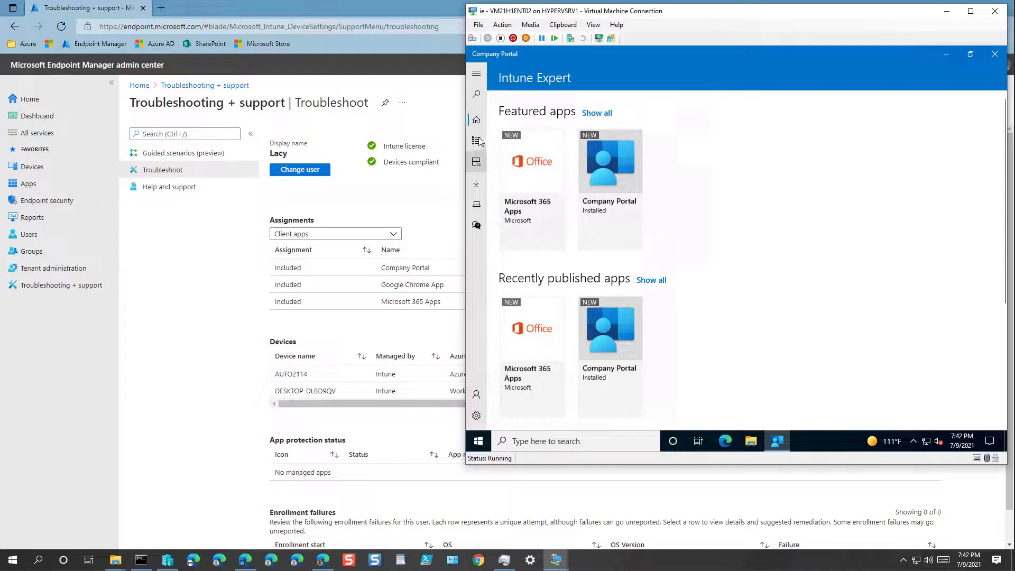
{"action": "left_click", "coordinate": [478, 141]}
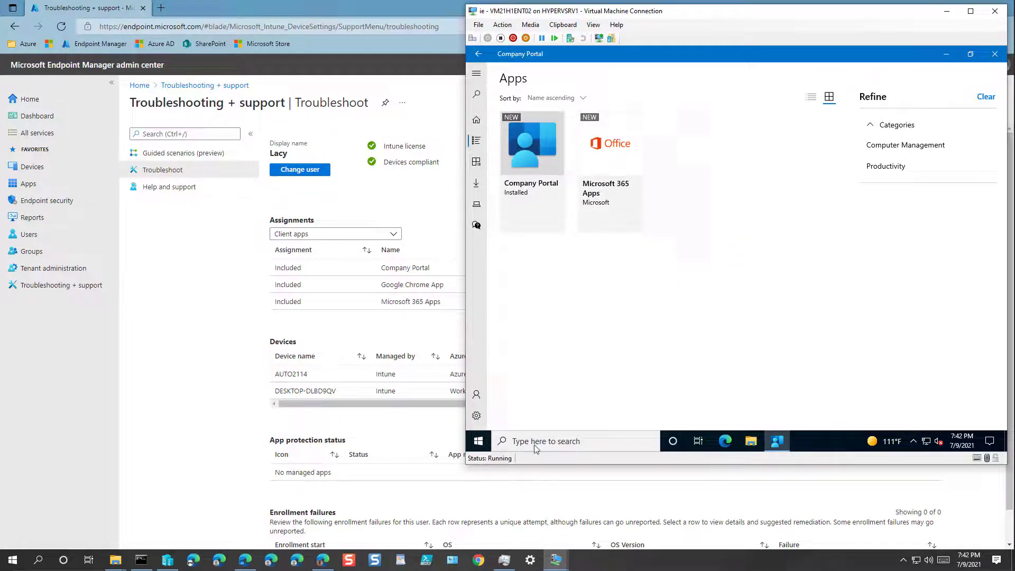
{"action": "left_click", "coordinate": [680, 486]}
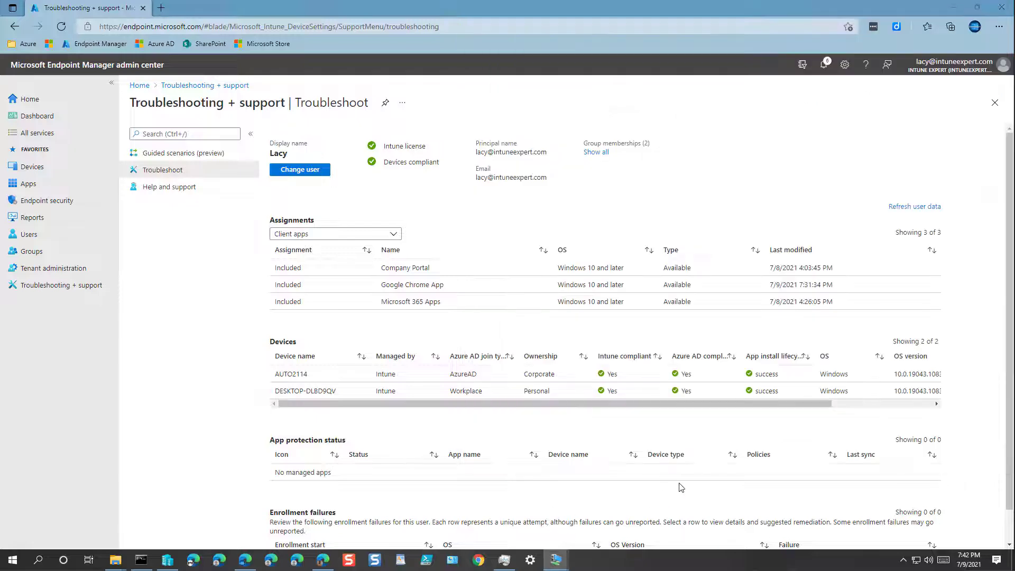
{"action": "left_click", "coordinate": [954, 9]}
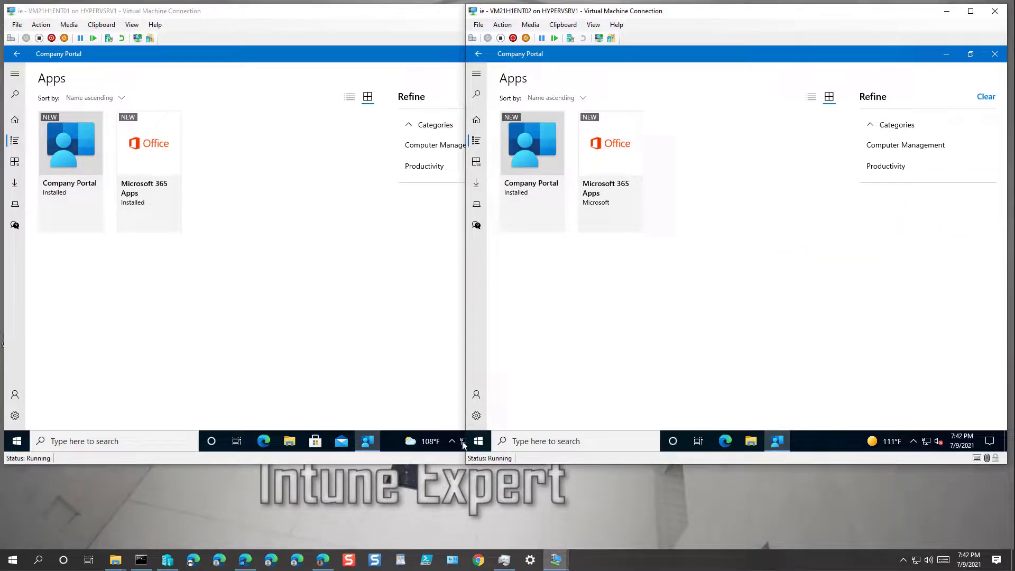
Compare both test VMs and refresh the second VM's Company Portal Apps page with F5 to show Google Chrome App
{"action": "left_click", "coordinate": [348, 274]}
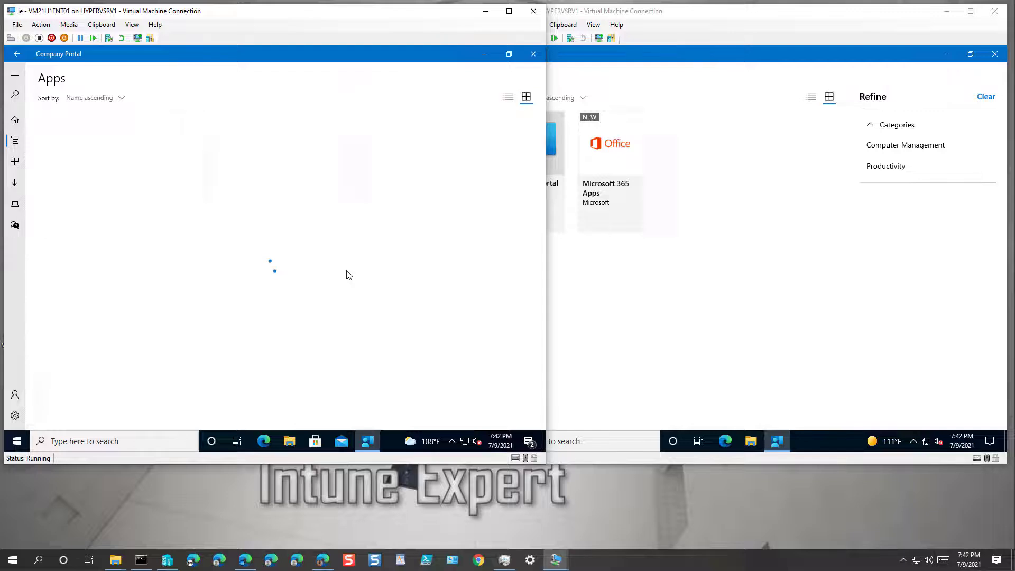
{"action": "left_click", "coordinate": [647, 299]}
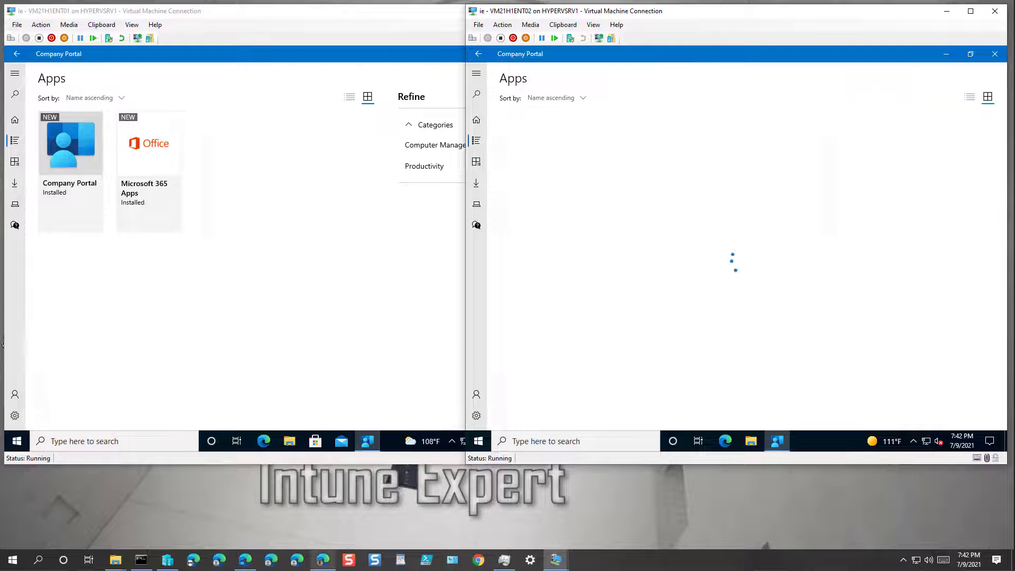
{"action": "mouse_move", "coordinate": [323, 559]}
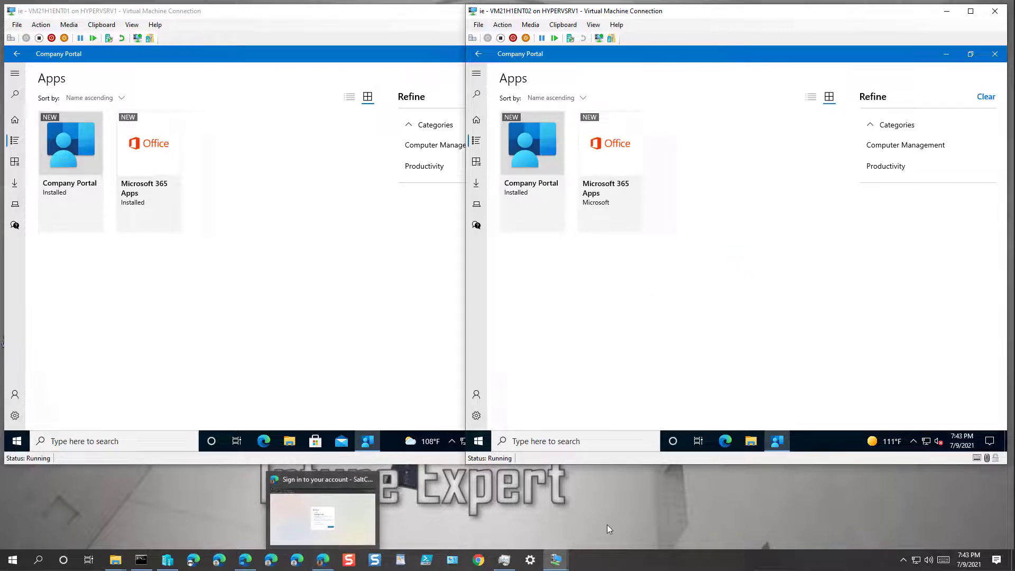
{"action": "left_click", "coordinate": [624, 561]}
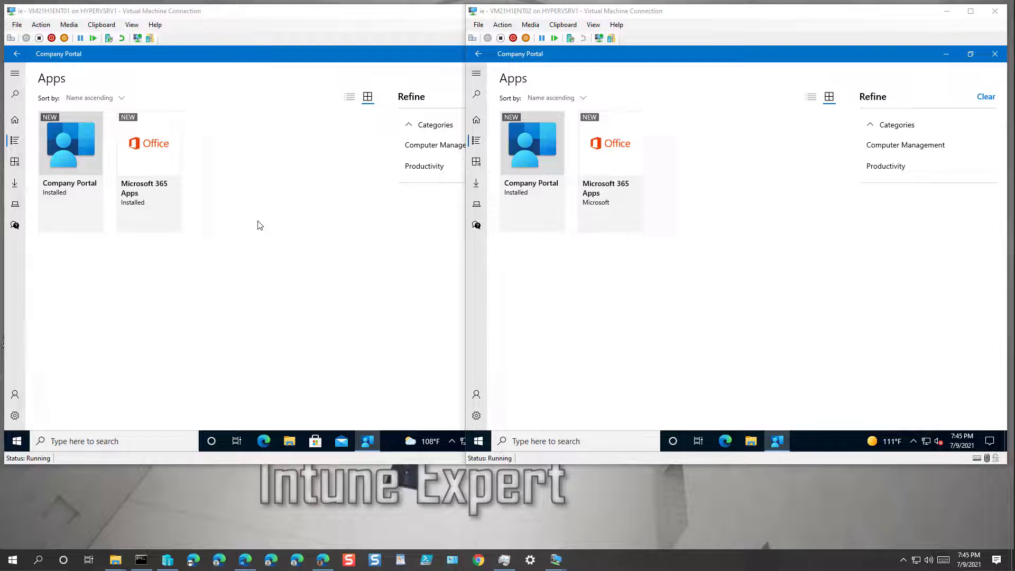
{"action": "left_click", "coordinate": [258, 225]}
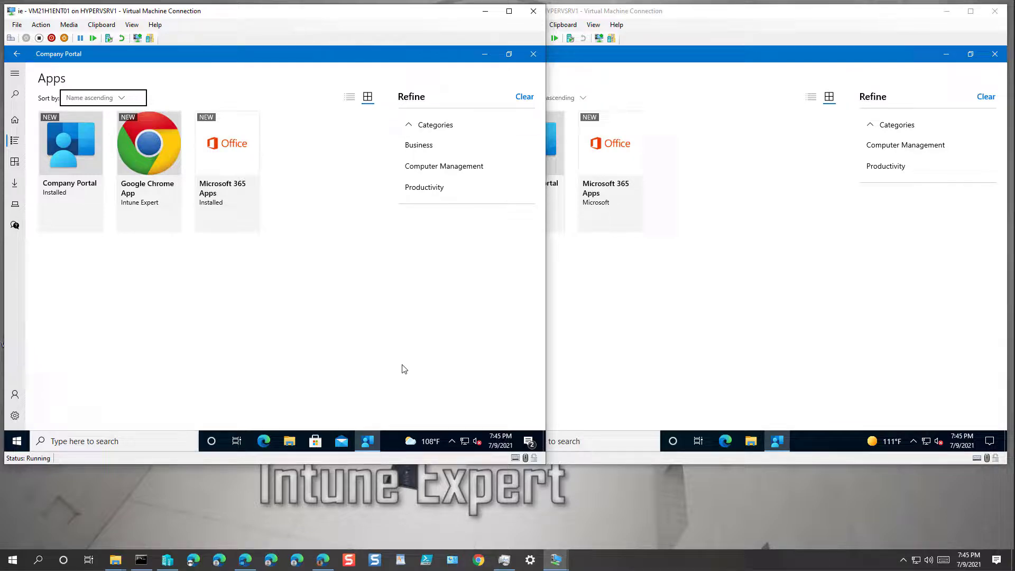
{"action": "left_click", "coordinate": [760, 314]}
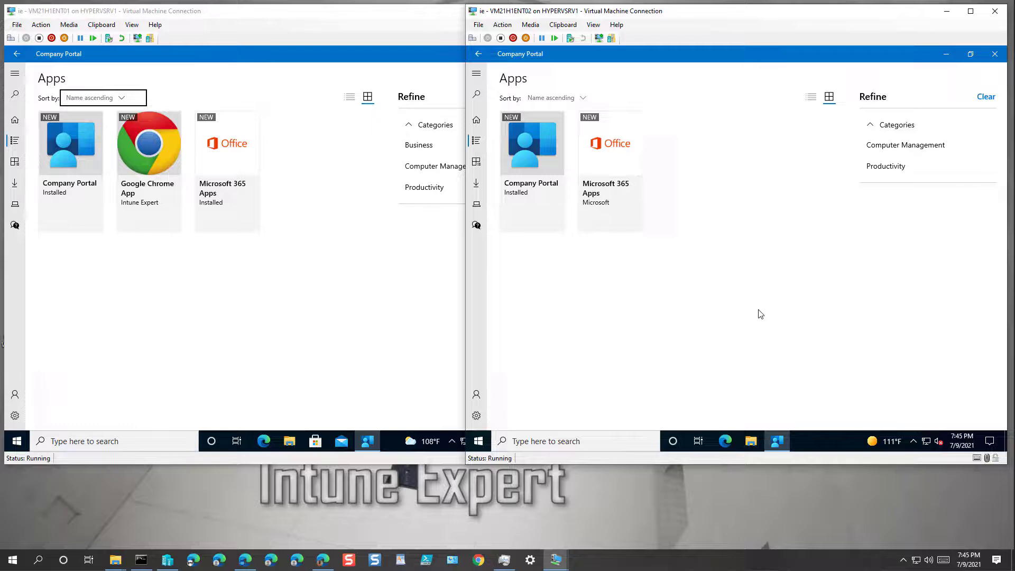
{"action": "key", "text": "F5"}
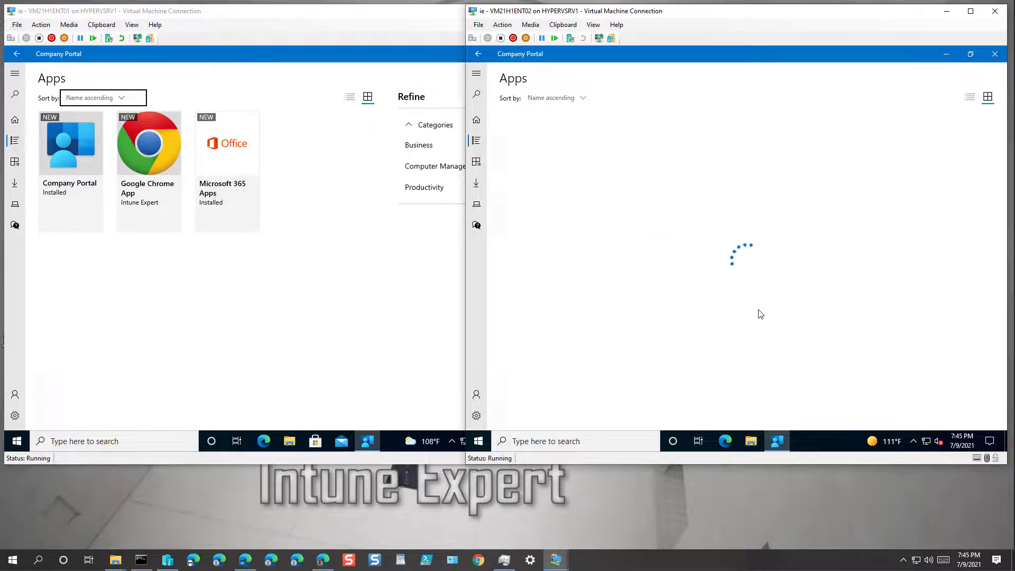